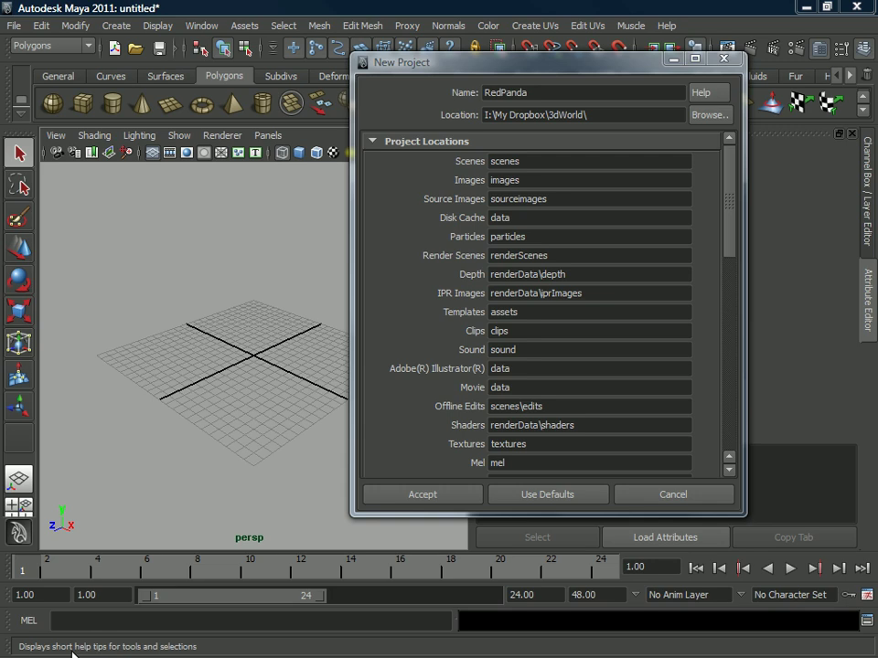
# Switch to Windows Photo Gallery to examine the red panda concept drawings at full size, and clear the image window away
pyautogui.moveTo(503, 64); pyautogui.dragTo(462, 86)
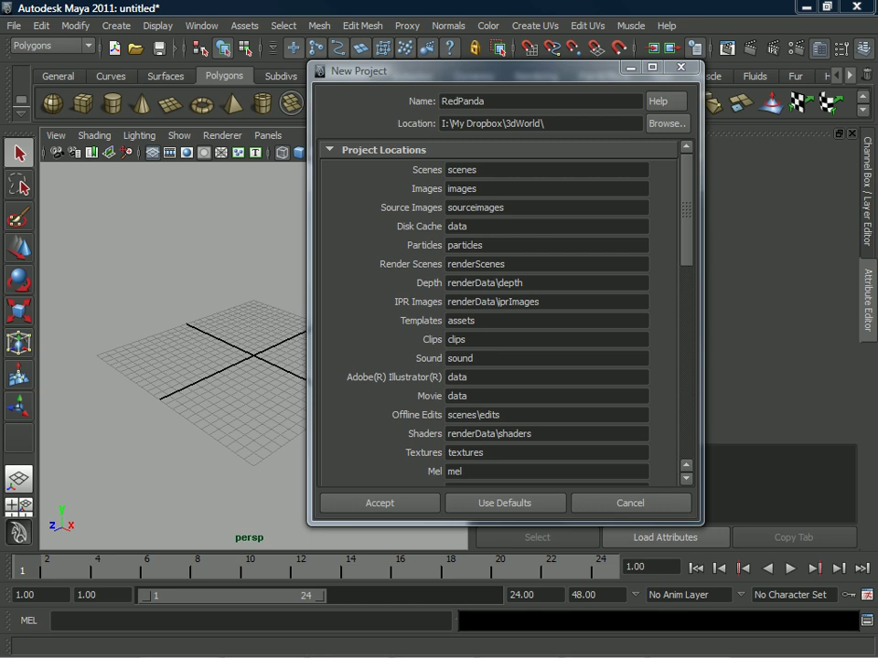
pyautogui.moveTo(2, 206)
pyautogui.mouseDown()
pyautogui.moveTo(333, 204)
pyautogui.moveTo(500, 74)
pyautogui.moveTo(471, 123)
pyautogui.mouseUp()
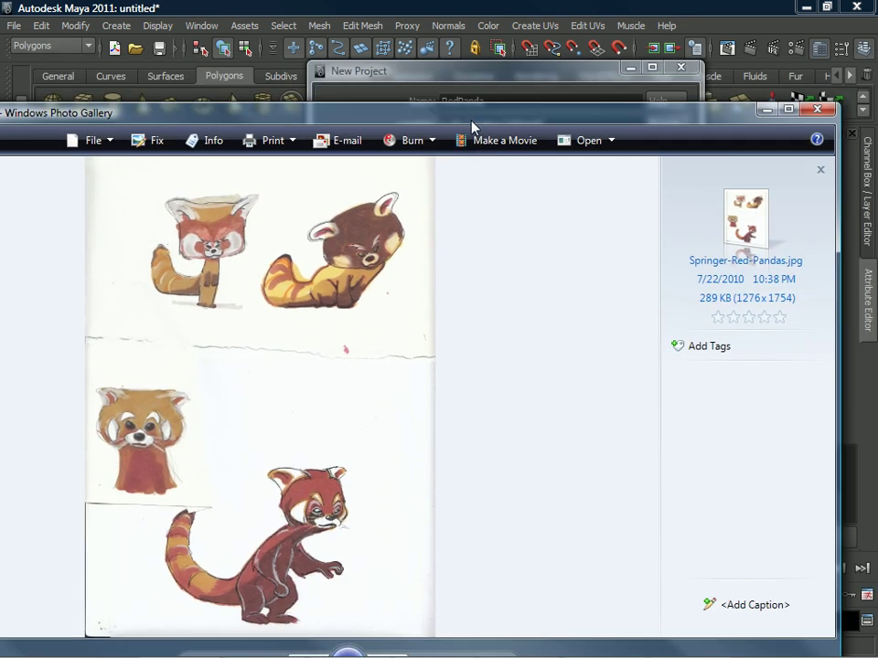
pyautogui.click(789, 110)
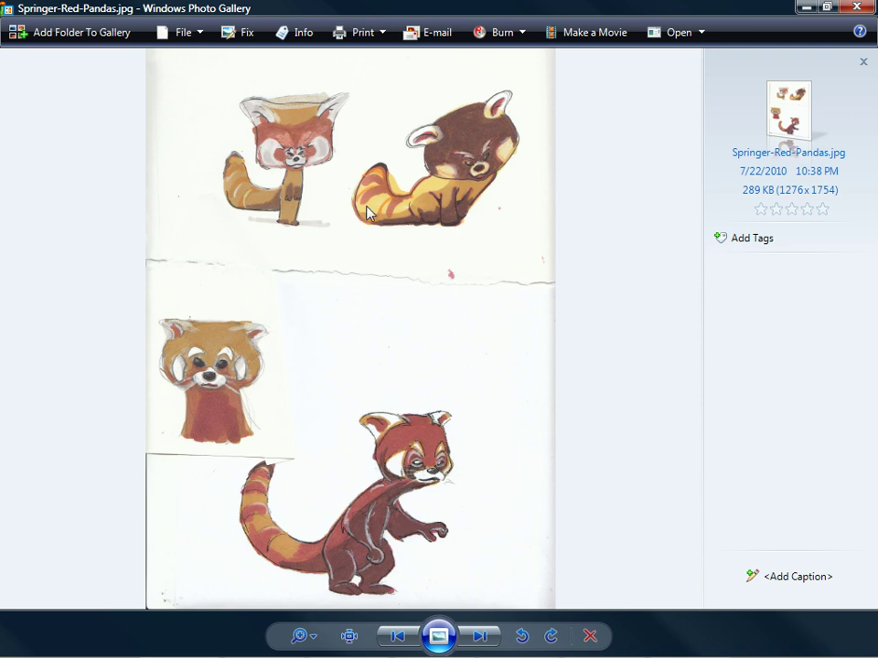
pyautogui.click(826, 7)
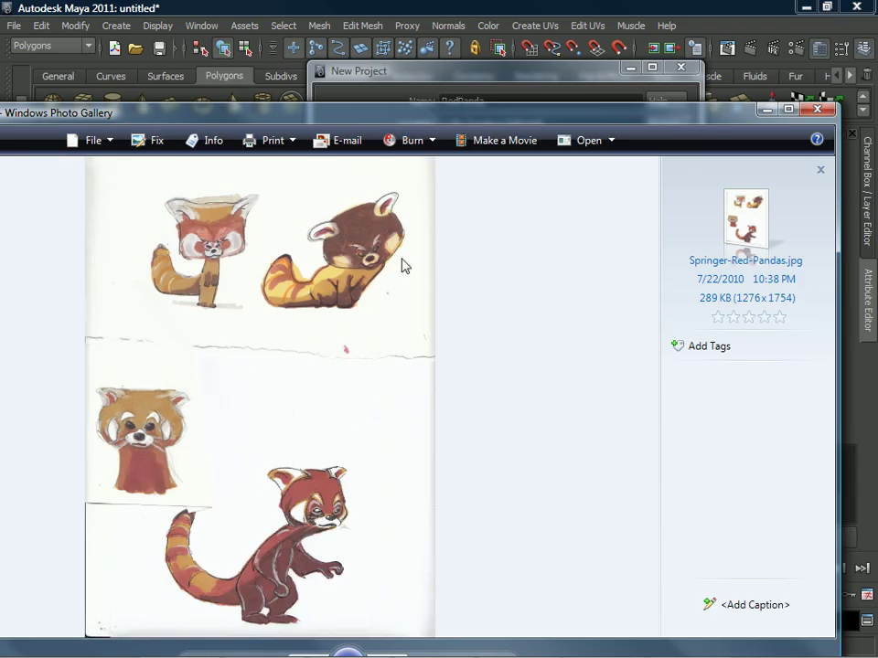
pyautogui.moveTo(627, 133); pyautogui.dragTo(475, 137)
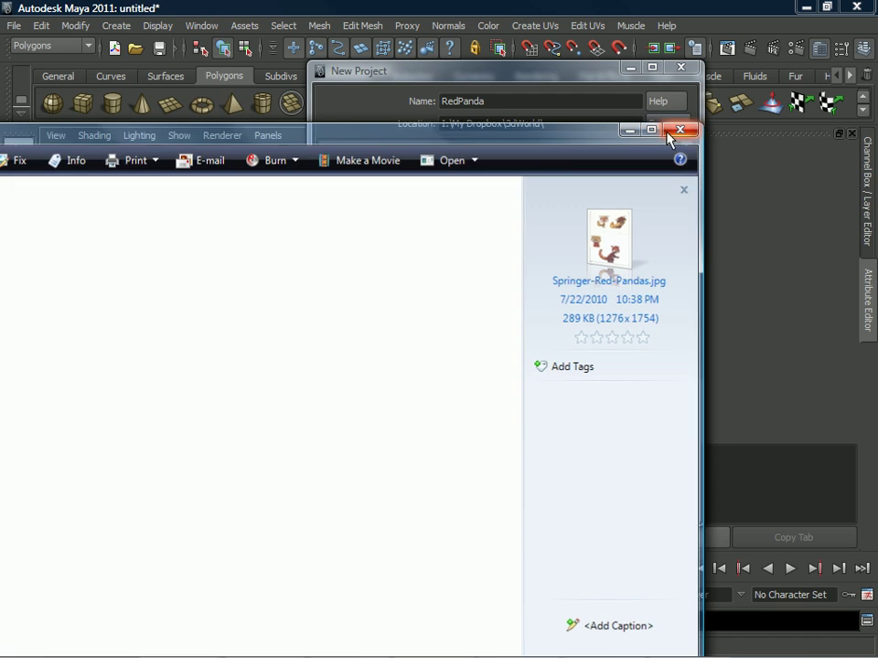
pyautogui.click(676, 129)
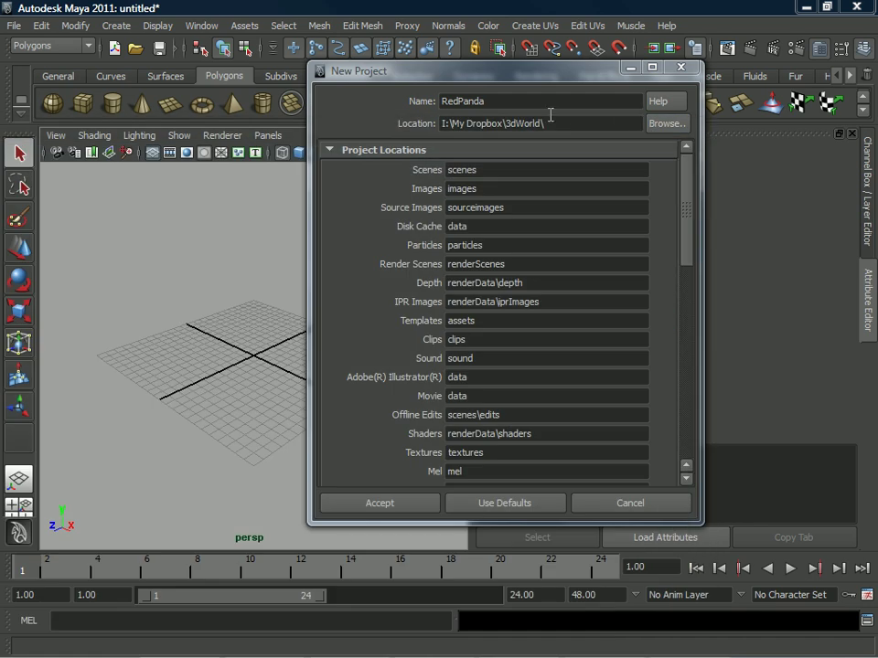
# Create the RedPanda project in I:\My Dropbox\3dWorld\ with the default folder locations
pyautogui.moveTo(535, 73); pyautogui.dragTo(506, 71)
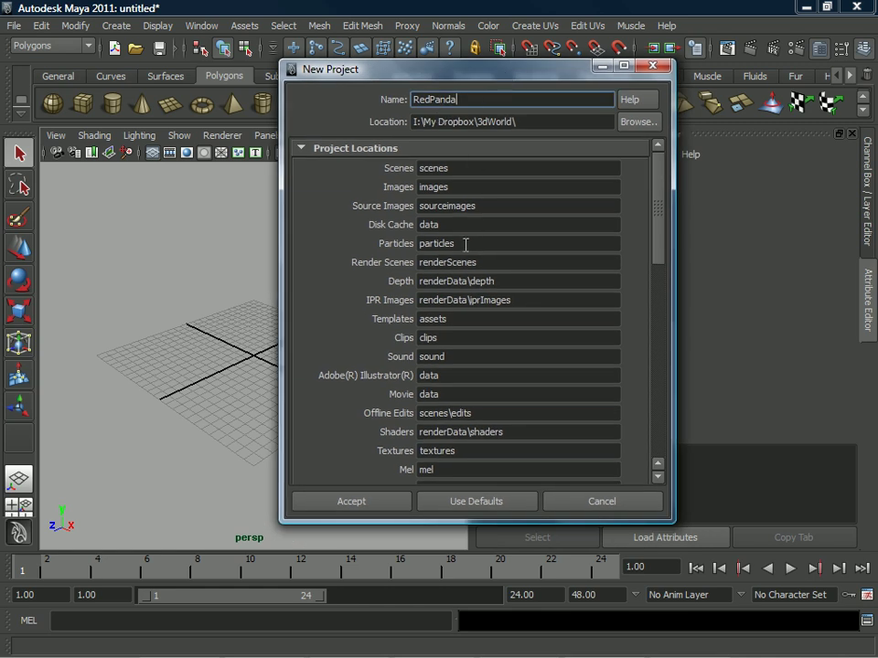
pyautogui.click(475, 506)
pyautogui.click(391, 499)
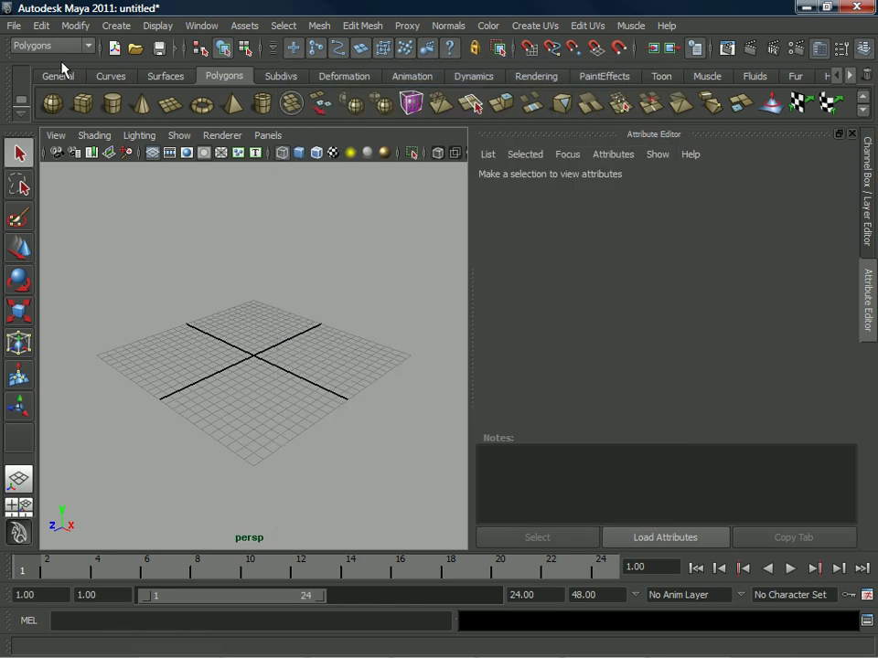
# Browse the RedPanda project's folder structure from the Save Scene As dialog and look inside its images folder
pyautogui.click(12, 26)
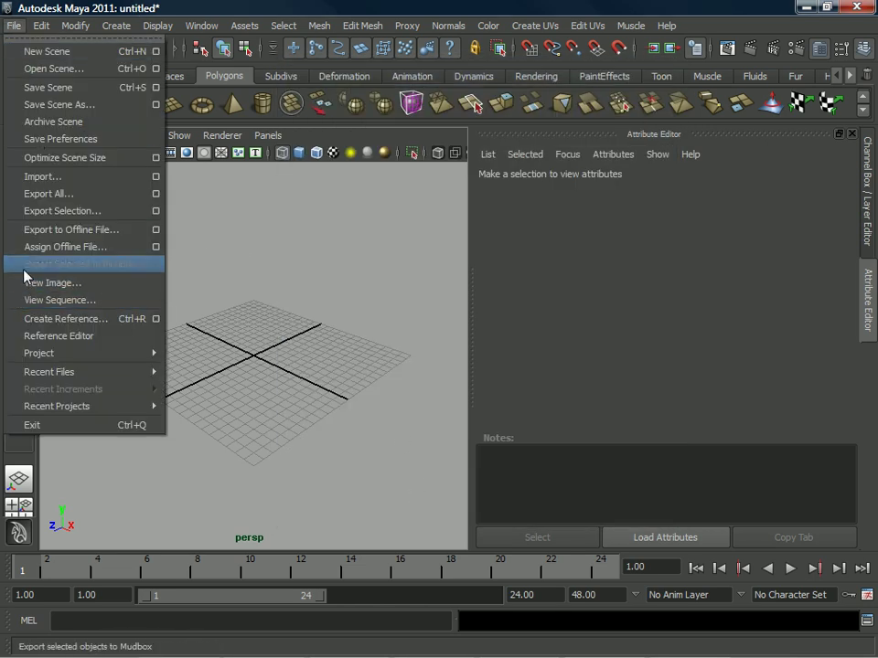
pyautogui.click(82, 105)
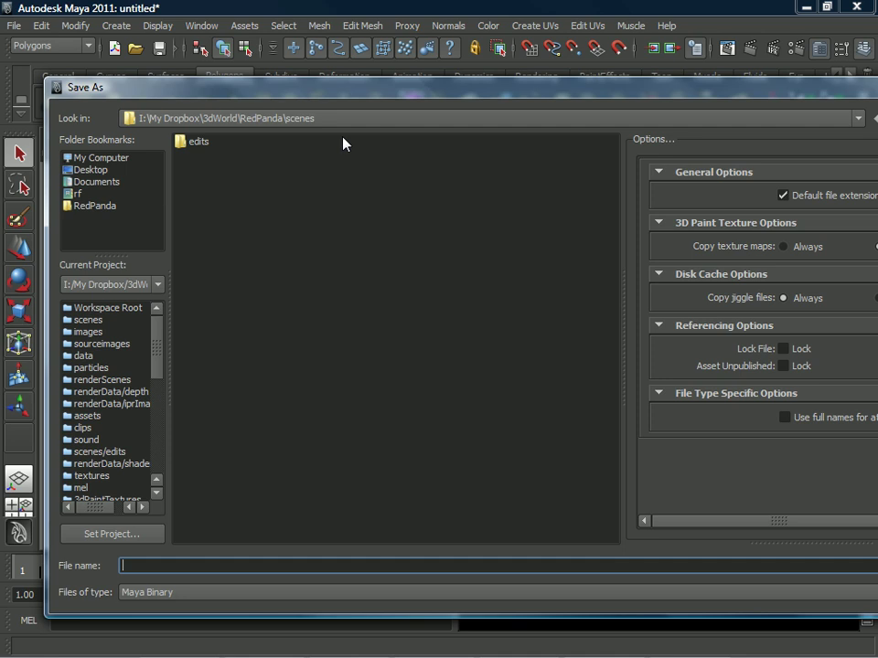
pyautogui.moveTo(337, 92); pyautogui.dragTo(317, 92)
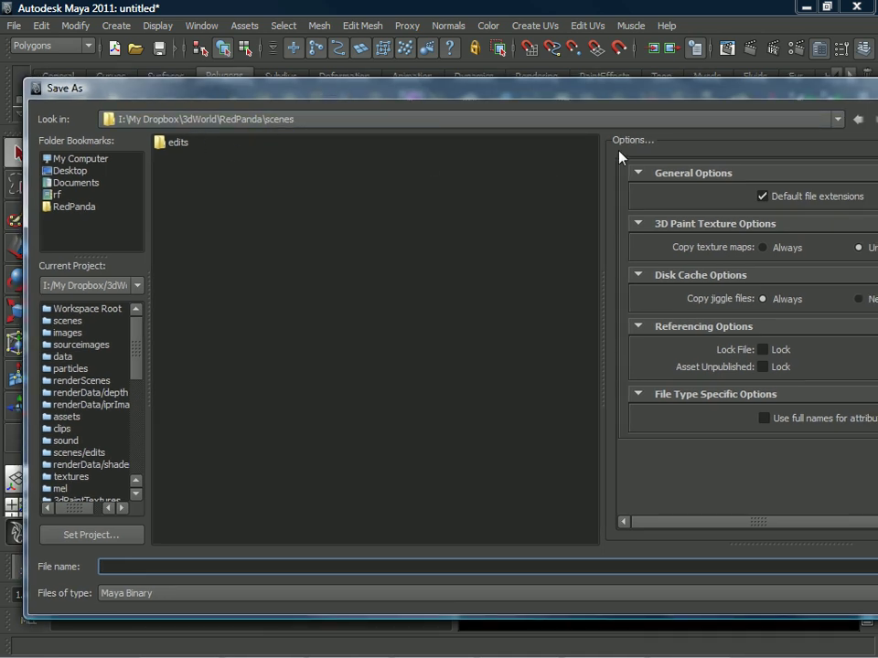
pyautogui.moveTo(564, 90); pyautogui.dragTo(543, 86)
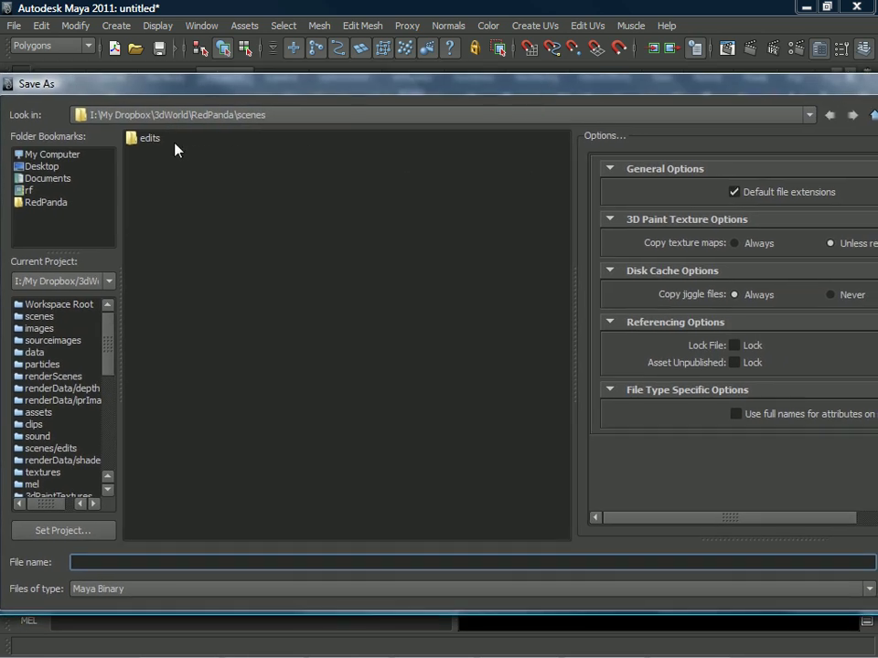
pyautogui.click(872, 115)
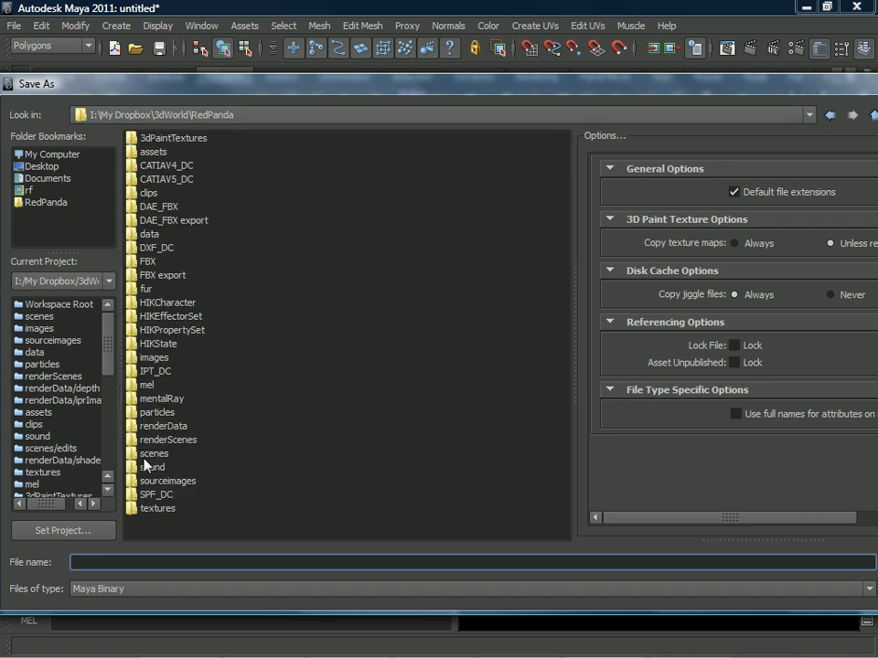
pyautogui.click(153, 442)
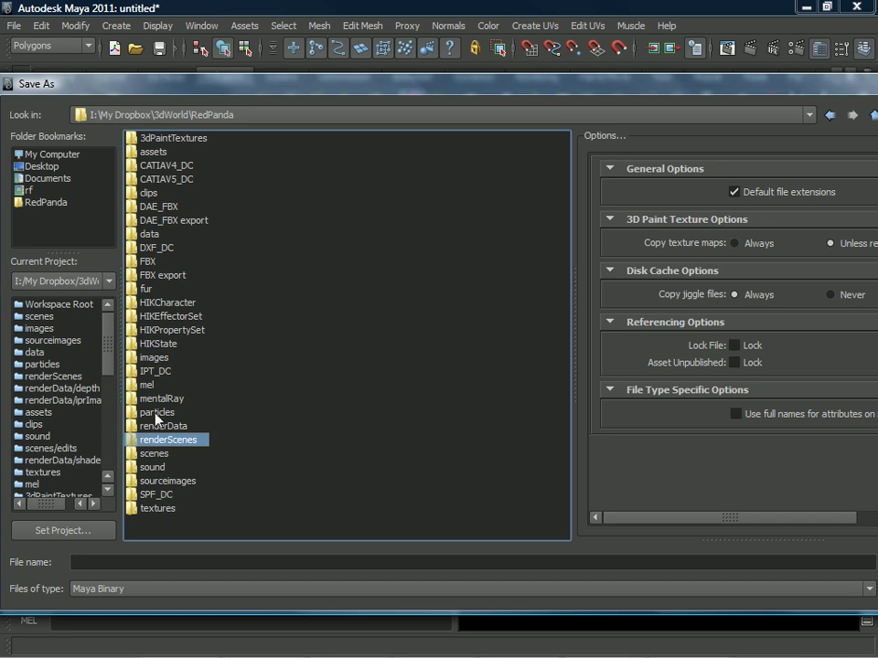
pyautogui.click(152, 358)
pyautogui.doubleClick(151, 359)
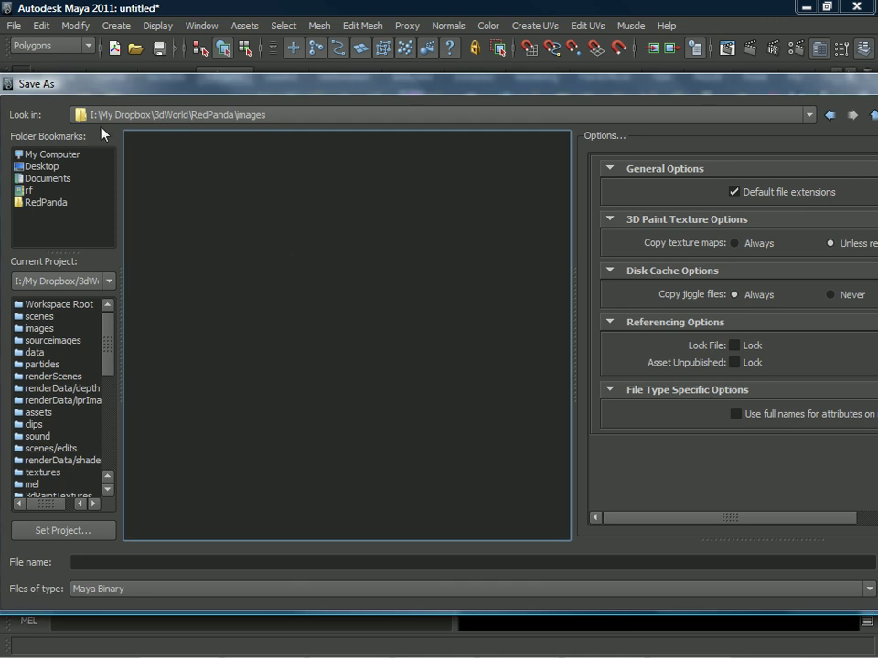
pyautogui.click(288, 113)
pyautogui.click(288, 113)
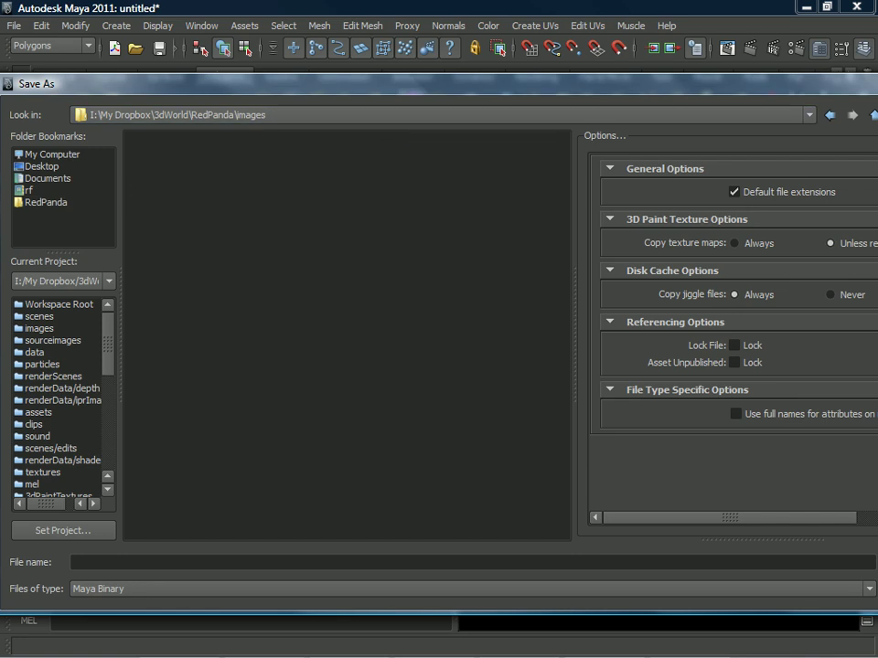
# Switch to a new Windows Explorer window and enter I:\My Dropbox as its address
pyautogui.press('super')
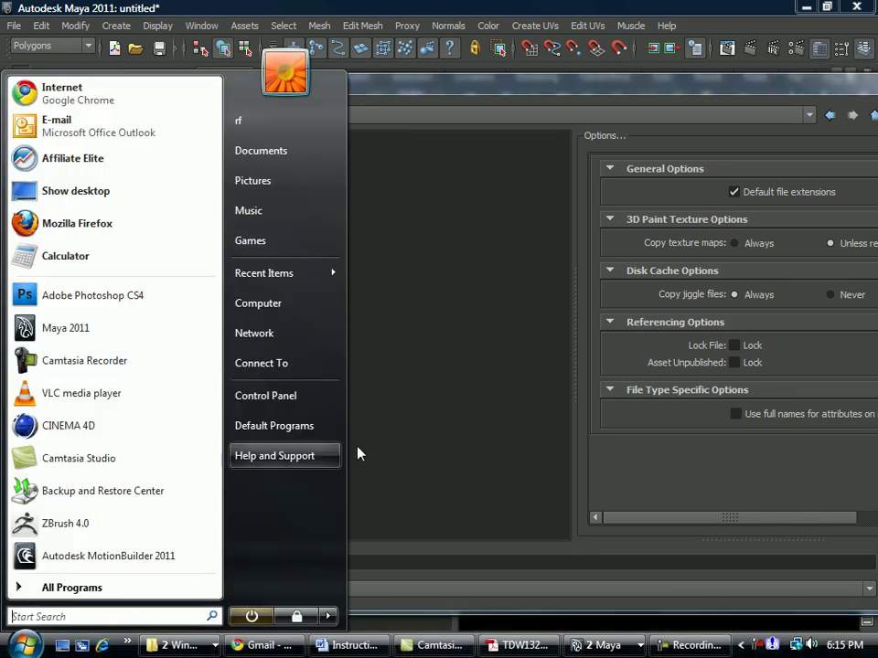
pyautogui.click(434, 368)
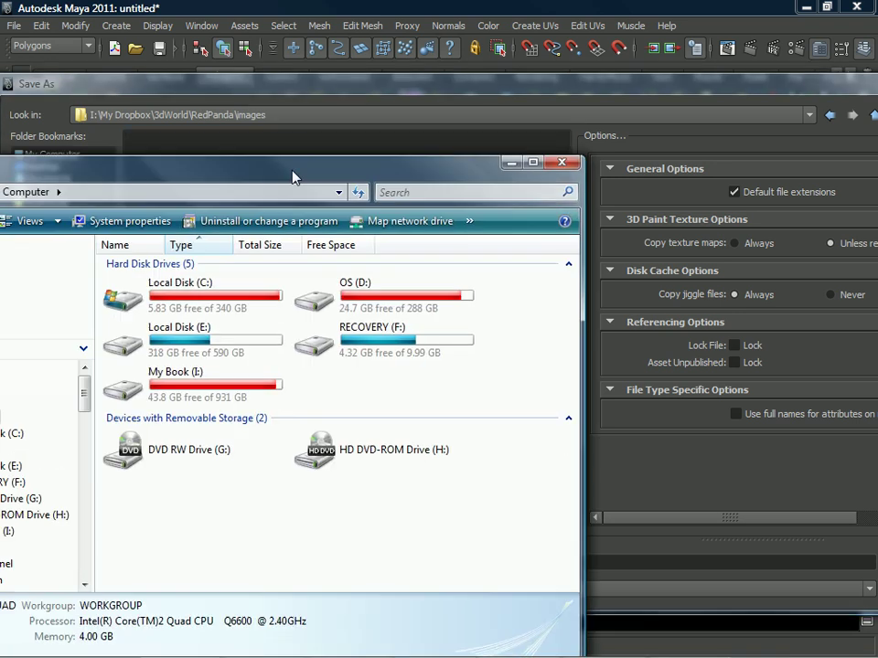
pyautogui.moveTo(292, 176); pyautogui.dragTo(534, 174)
pyautogui.click(382, 191)
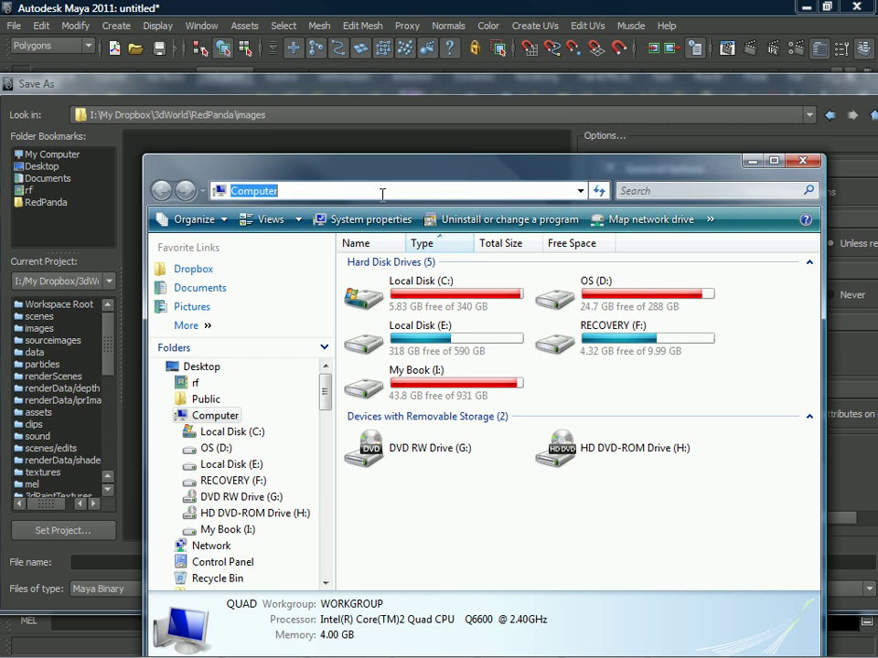
pyautogui.write('I')
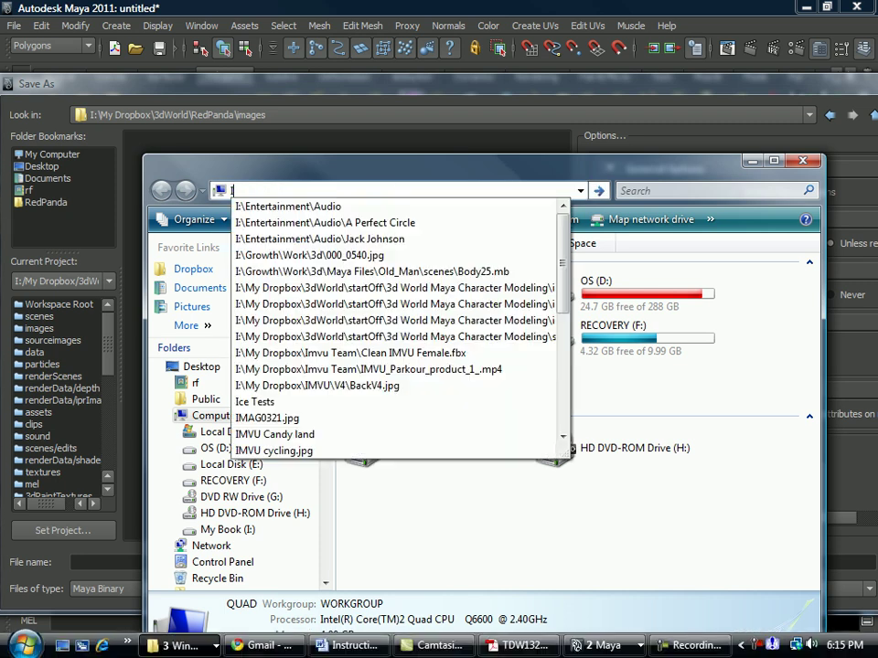
pyautogui.write(':/')
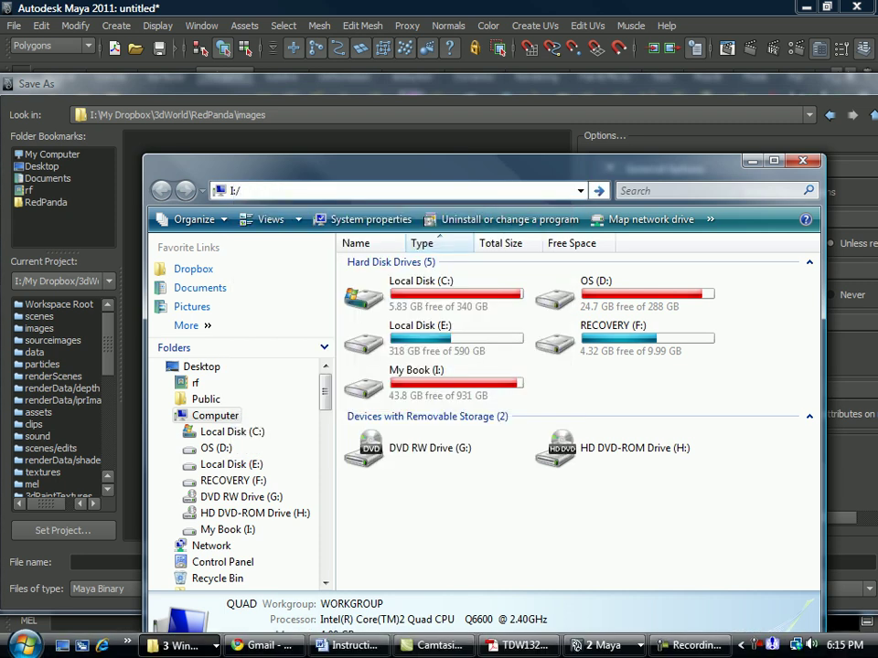
pyautogui.write('My Dropbox')
pyautogui.press('Left')
pyautogui.press('Left')
pyautogui.press('Left')
pyautogui.press('Left')
pyautogui.press('Left')
pyautogui.press('Left')
pyautogui.press('Left')
pyautogui.press('Left')
pyautogui.press('Left')
pyautogui.press('Left')
pyautogui.press('Left')
pyautogui.press('Delete')
pyautogui.write('\\')
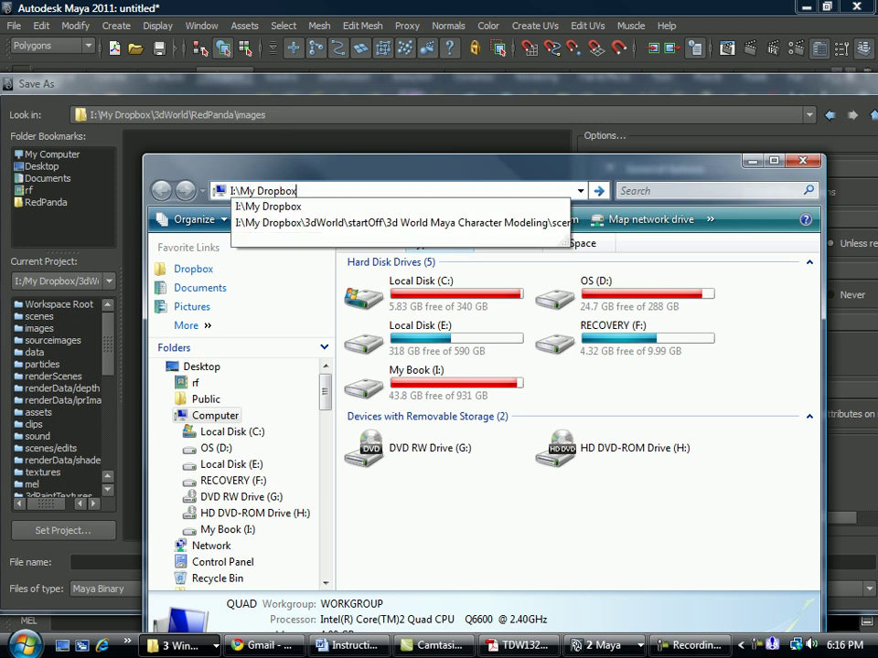
# Complete the address as I:\My Dropbox\3dWorld and go to that folder
pyautogui.press('Down')
pyautogui.press('Down')
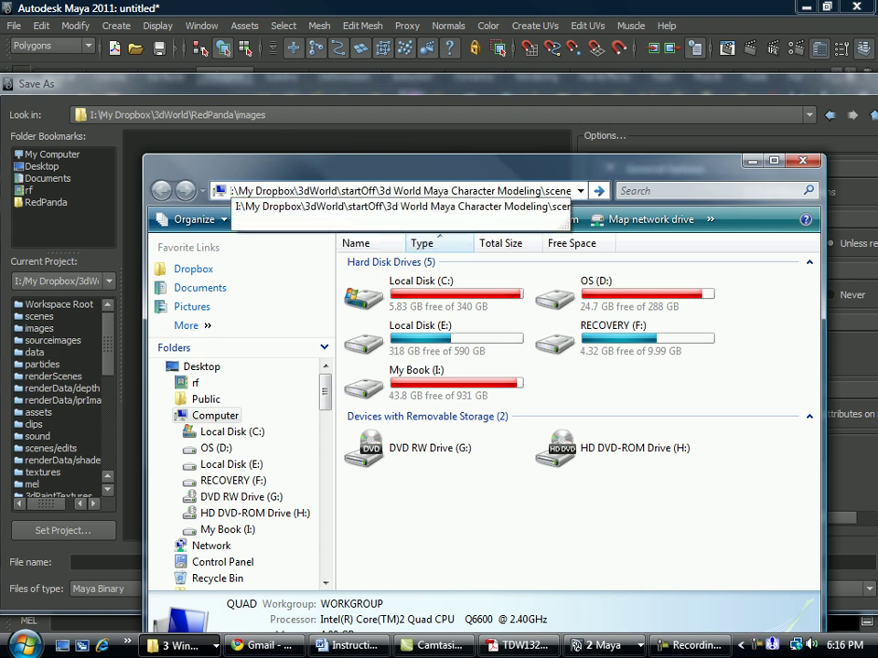
pyautogui.press('BackSpace')
pyautogui.press('BackSpace')
pyautogui.press('BackSpace')
pyautogui.press('BackSpace')
pyautogui.press('BackSpace')
pyautogui.press('BackSpace')
pyautogui.press('BackSpace')
pyautogui.press('BackSpace')
pyautogui.press('BackSpace')
pyautogui.press('BackSpace')
pyautogui.press('BackSpace')
pyautogui.press('BackSpace')
pyautogui.press('BackSpace')
pyautogui.press('BackSpace')
pyautogui.press('BackSpace')
pyautogui.press('BackSpace')
pyautogui.press('BackSpace')
pyautogui.press('BackSpace')
pyautogui.press('BackSpace')
pyautogui.press('BackSpace')
pyautogui.press('BackSpace')
pyautogui.press('BackSpace')
pyautogui.press('Return')
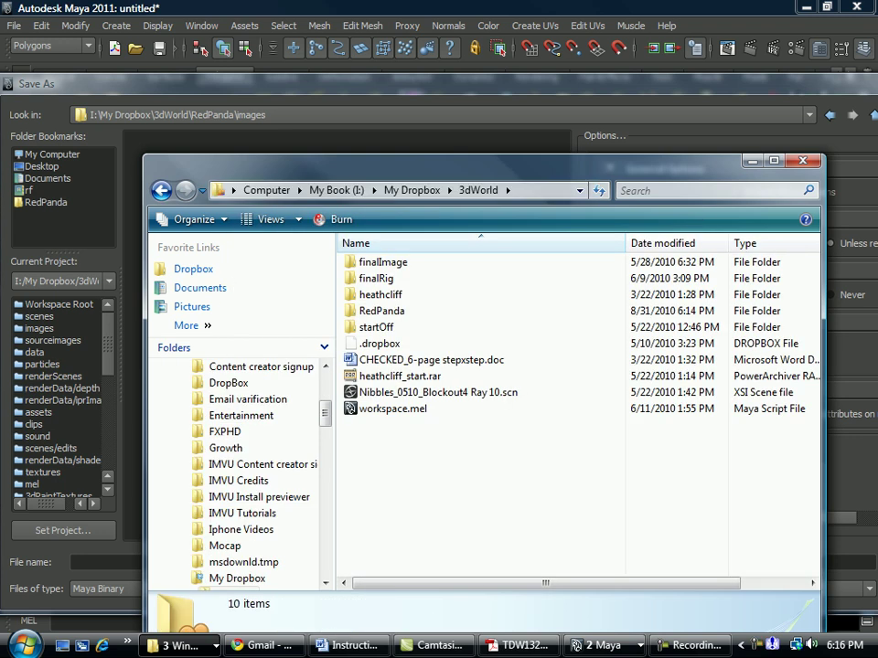
# Add the reference image to the RedPanda project's images folder and move the Explorer window out of the way
pyautogui.doubleClick(406, 310)
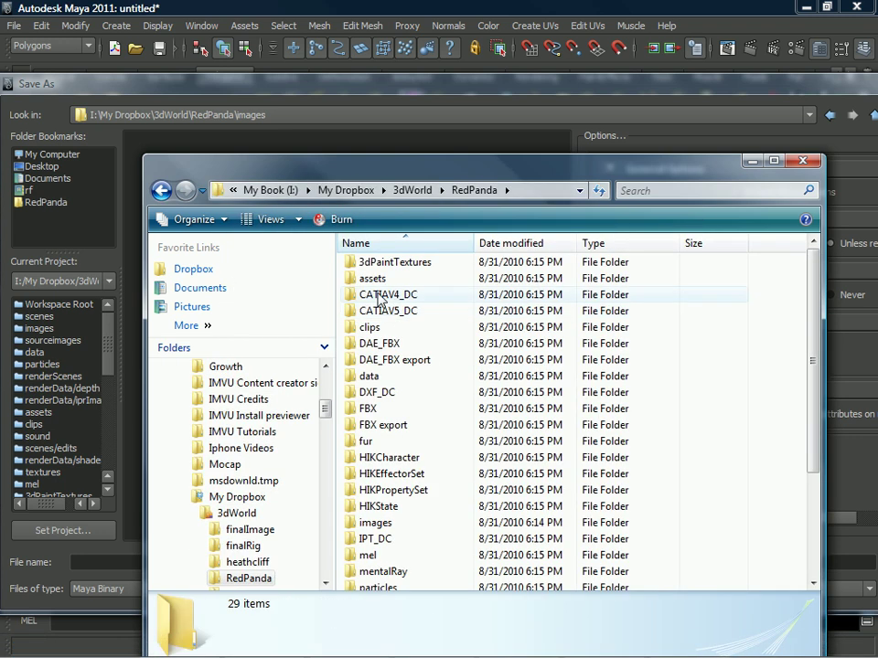
pyautogui.click(370, 522)
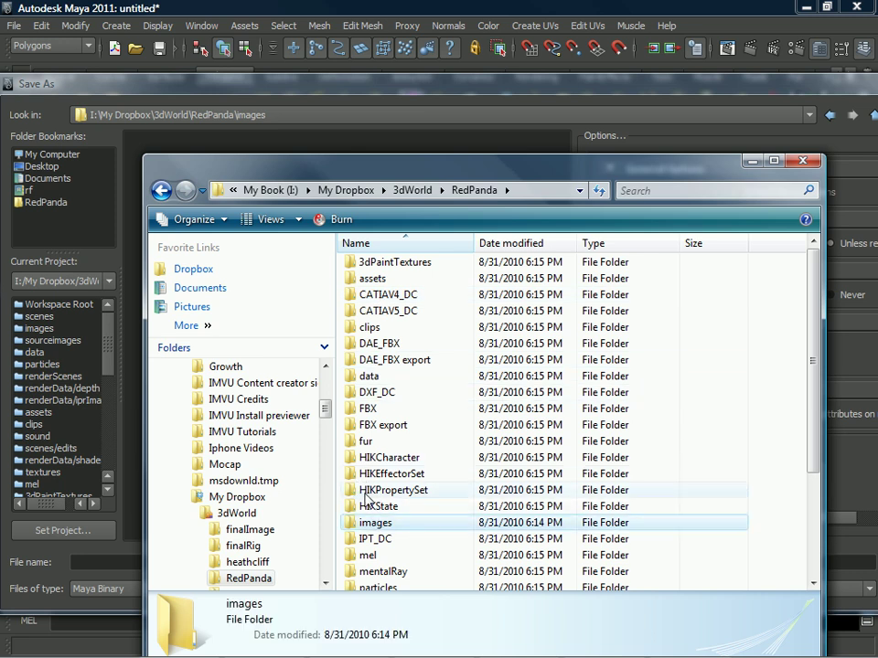
pyautogui.click(369, 539)
pyautogui.click(372, 523)
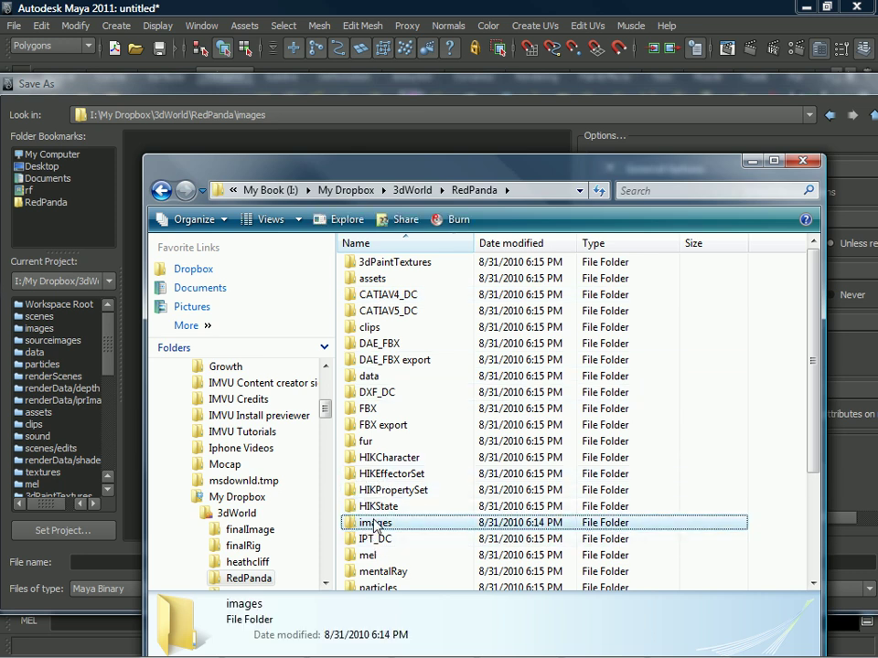
pyautogui.doubleClick(374, 523)
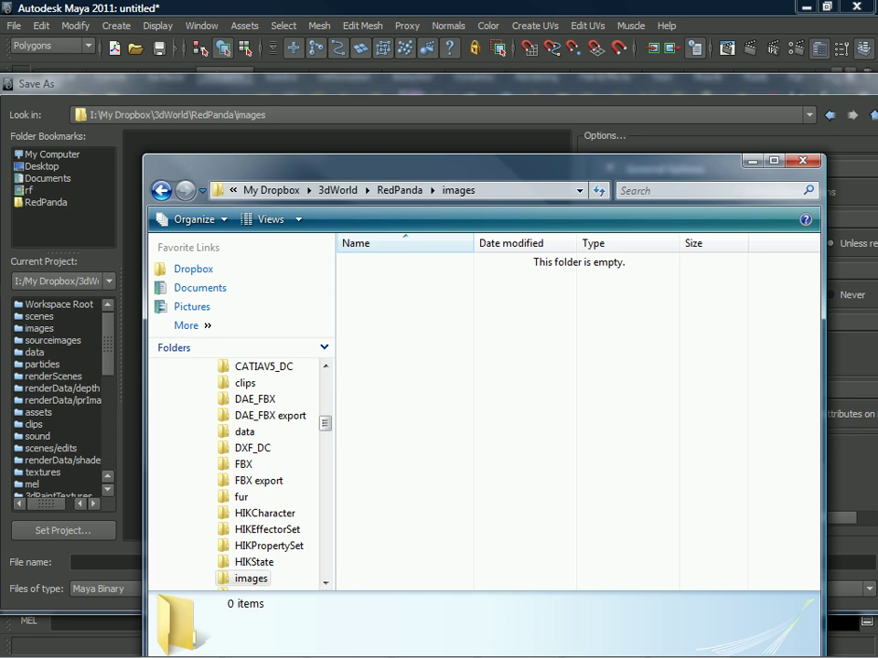
pyautogui.moveTo(0, 446); pyautogui.dragTo(465, 381)
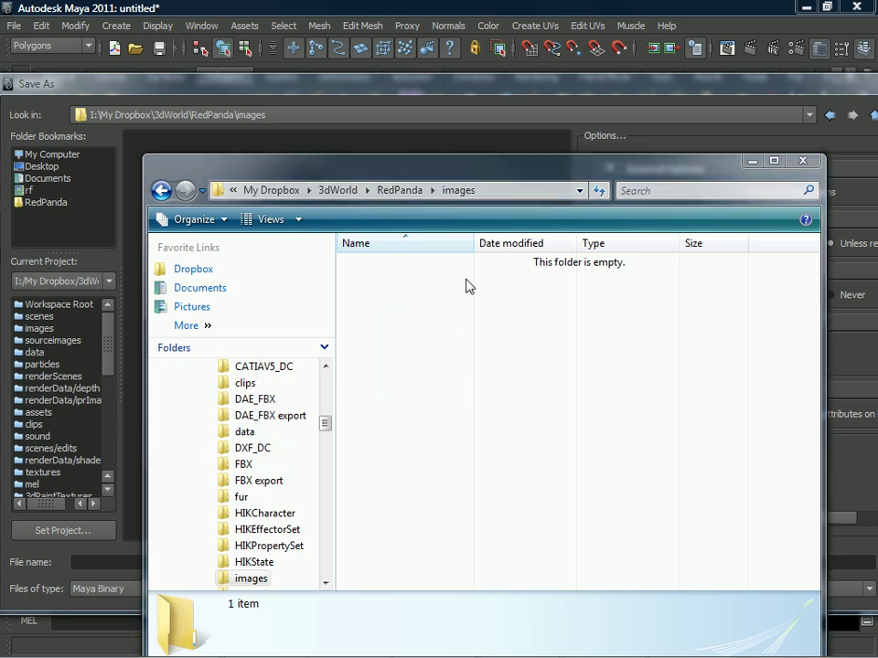
pyautogui.moveTo(623, 169); pyautogui.dragTo(0, 245)
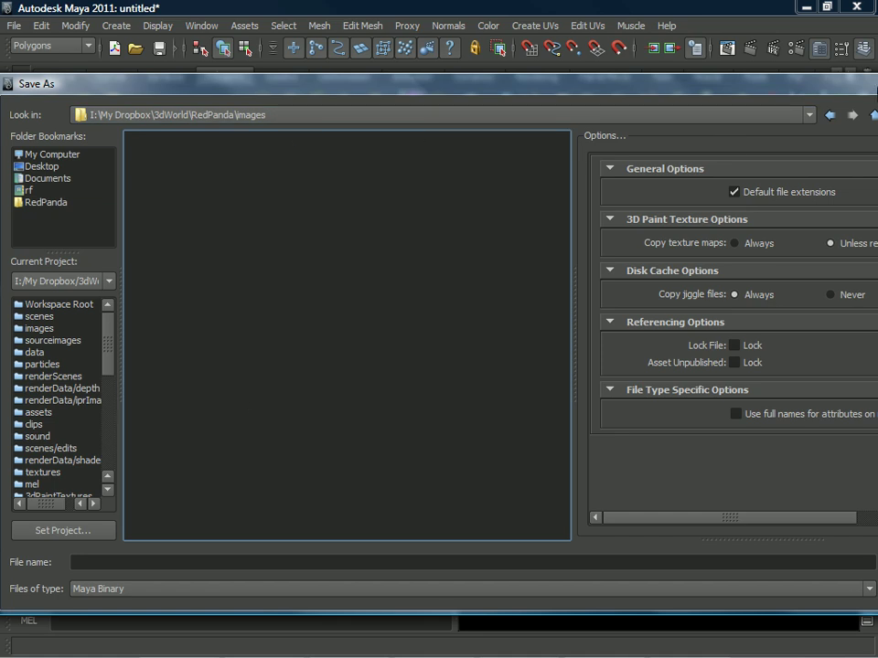
# Dismiss Maya's Save As dialog without saving and close the Attribute Editor
pyautogui.moveTo(785, 86); pyautogui.dragTo(608, 117)
pyautogui.click(774, 115)
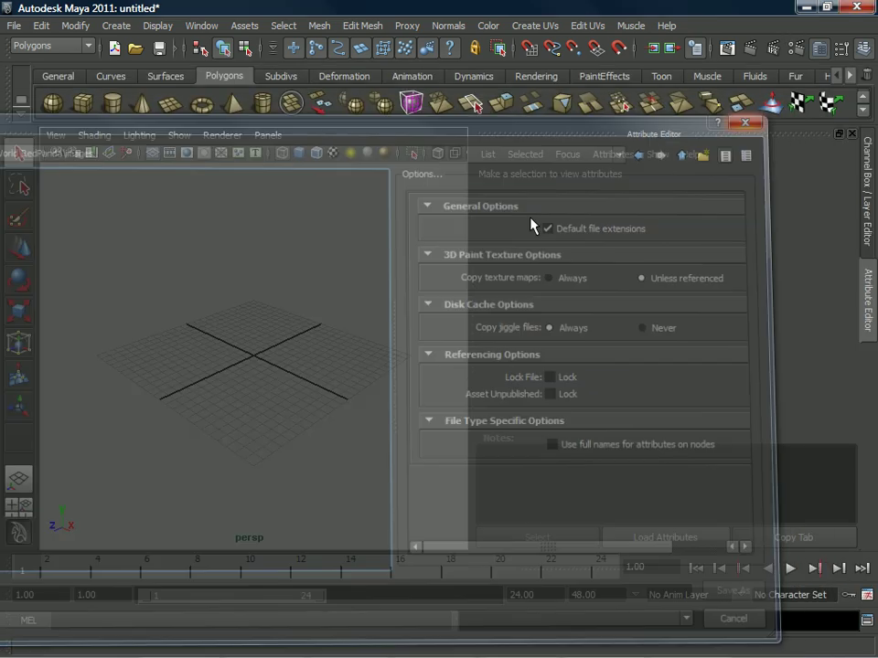
pyautogui.click(852, 134)
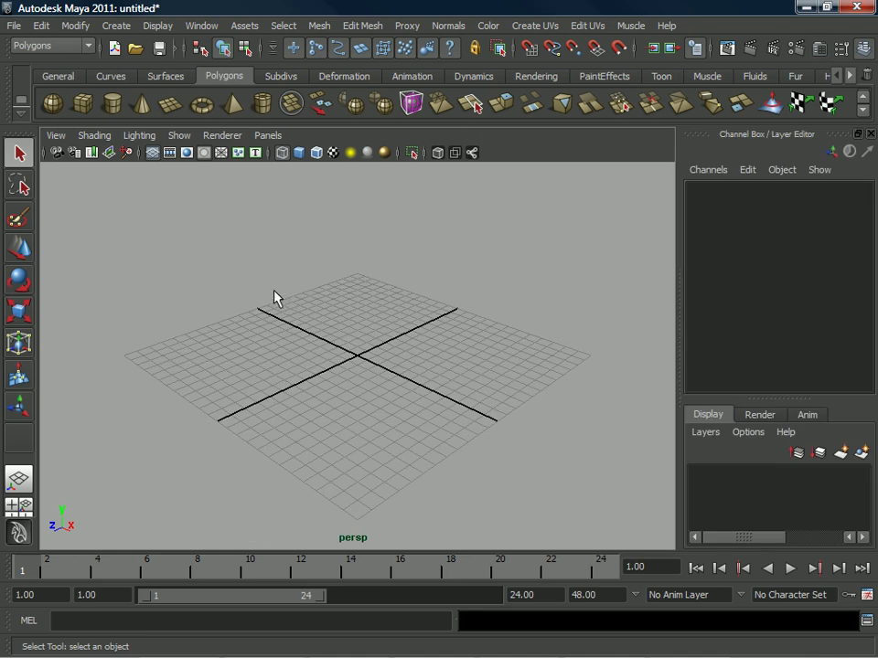
# Hide the interface elements around the viewport and switch to the four-view layout
pyautogui.press('space')
pyautogui.press('space')
pyautogui.press('space')
pyautogui.press('space')
pyautogui.hotkey('ctrl', 'space')
pyautogui.hotkey('ctrl', 'space')
pyautogui.hotkey('ctrl', 'space')
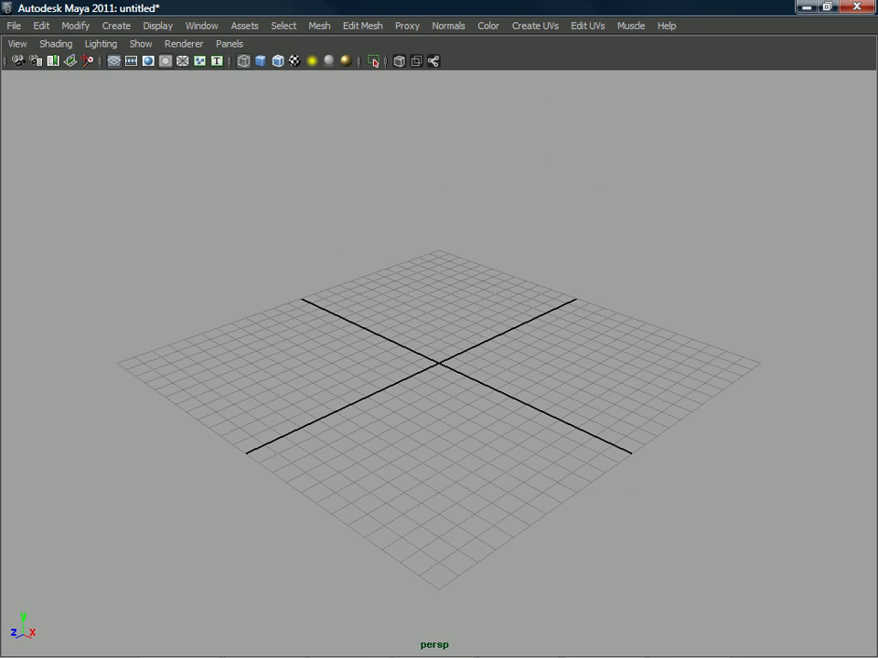
pyautogui.press('space')
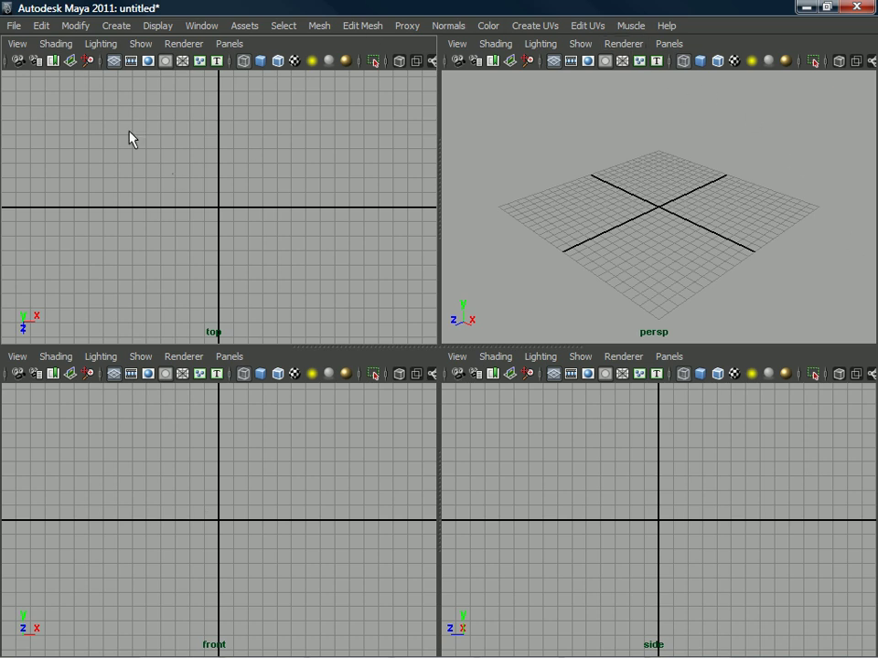
# Replace the top view with a Render View panel
pyautogui.click(230, 44)
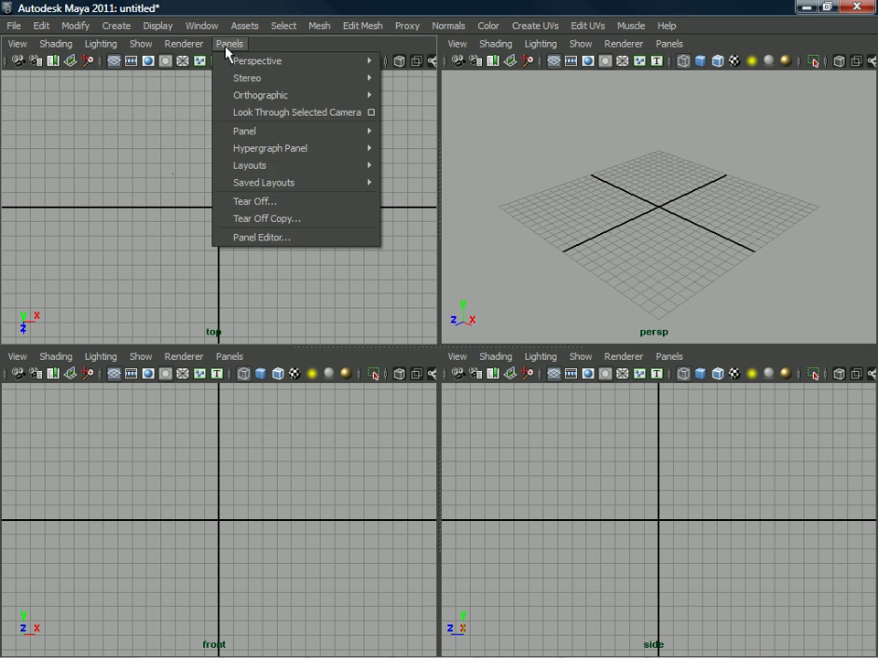
pyautogui.moveTo(261, 137)
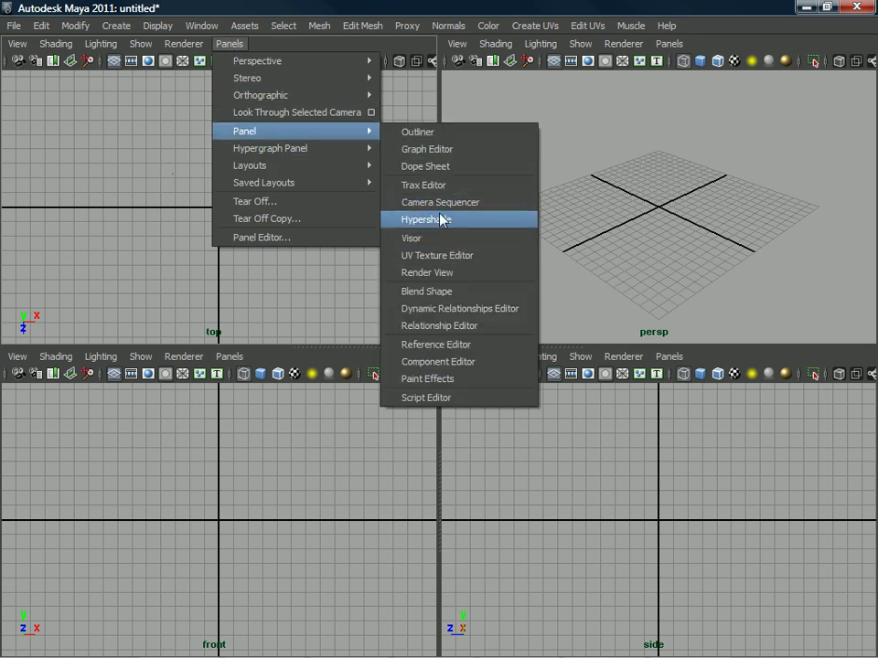
pyautogui.click(437, 274)
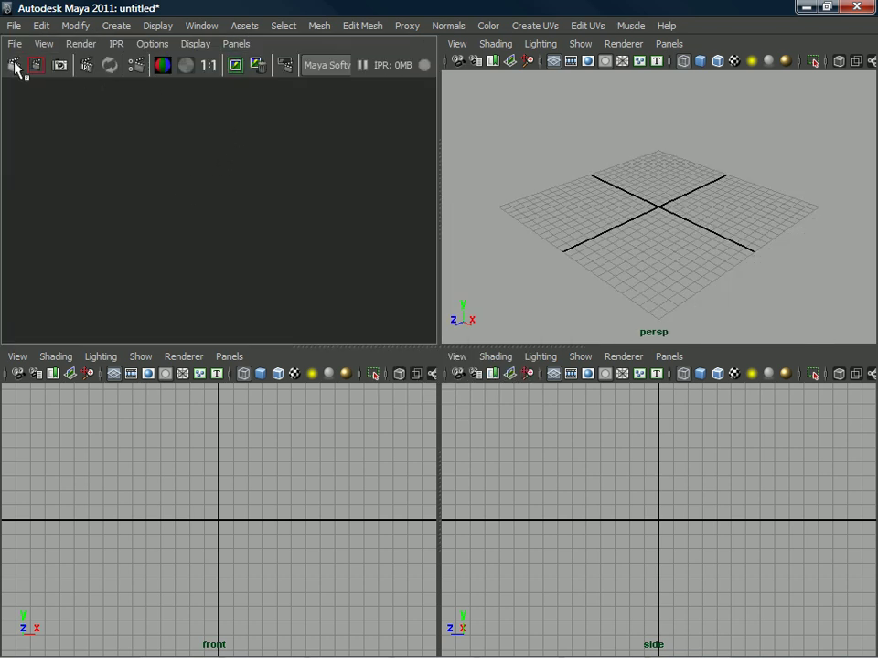
# Load Springer-Red-Pandas.jpg from the RedPanda project's images folder into the Render View
pyautogui.click(14, 46)
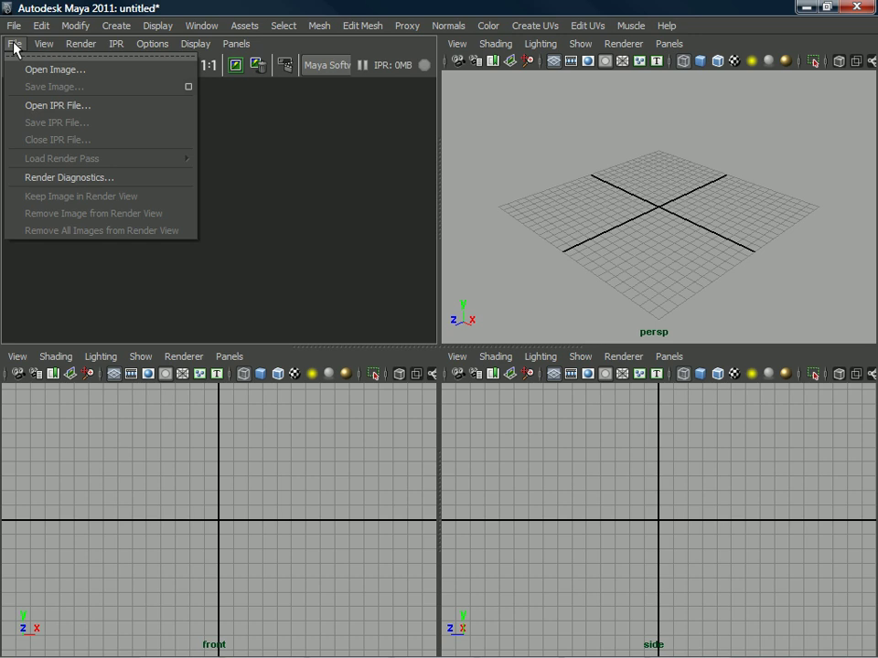
pyautogui.click(38, 68)
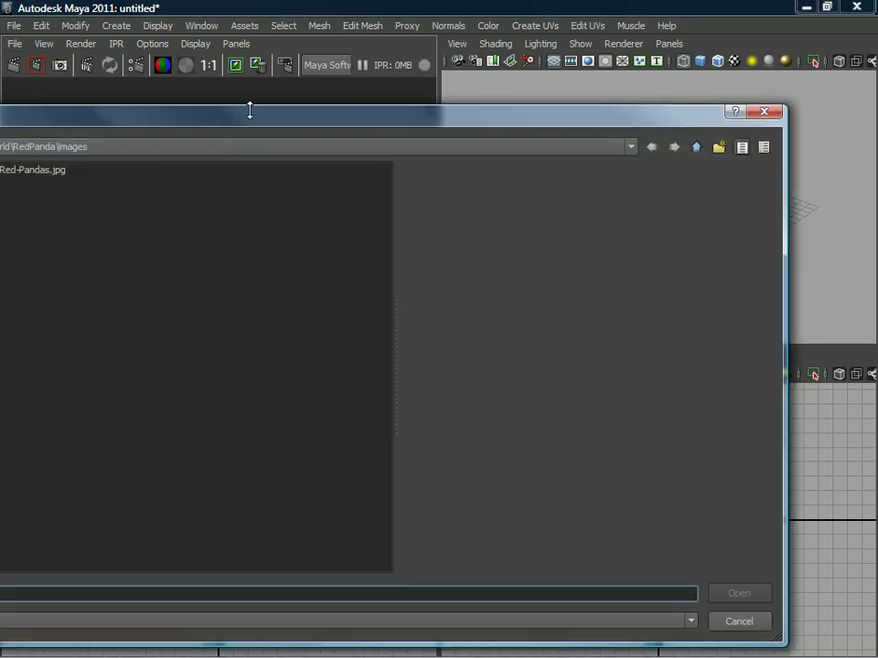
pyautogui.moveTo(250, 109); pyautogui.dragTo(412, 101)
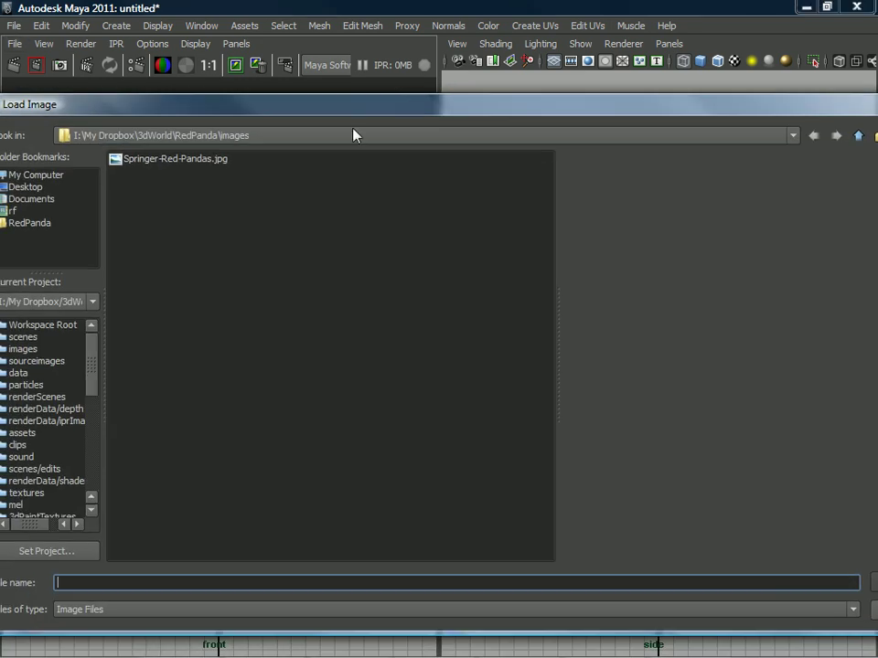
pyautogui.click(174, 160)
pyautogui.moveTo(560, 111); pyautogui.dragTo(378, 52)
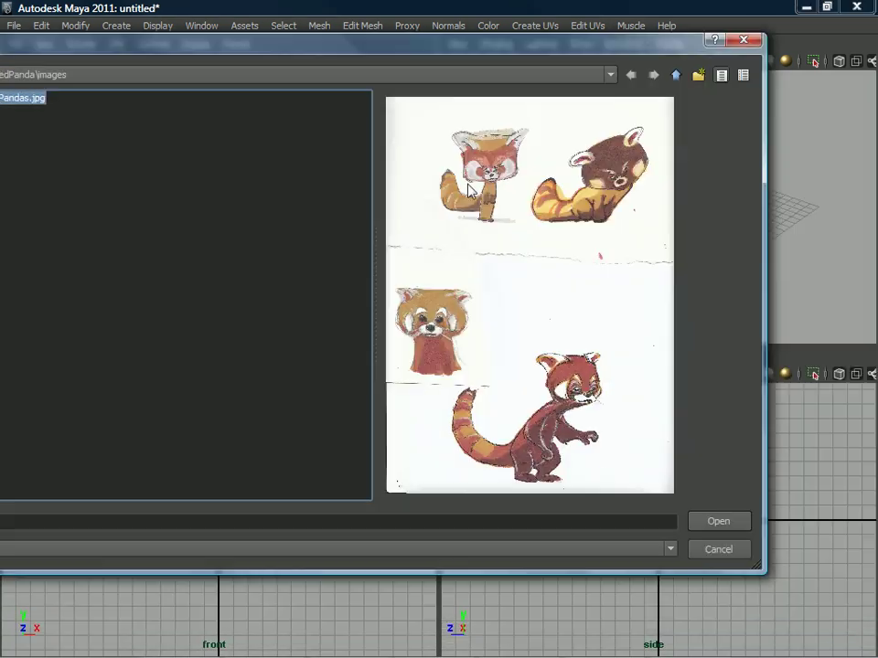
pyautogui.click(700, 519)
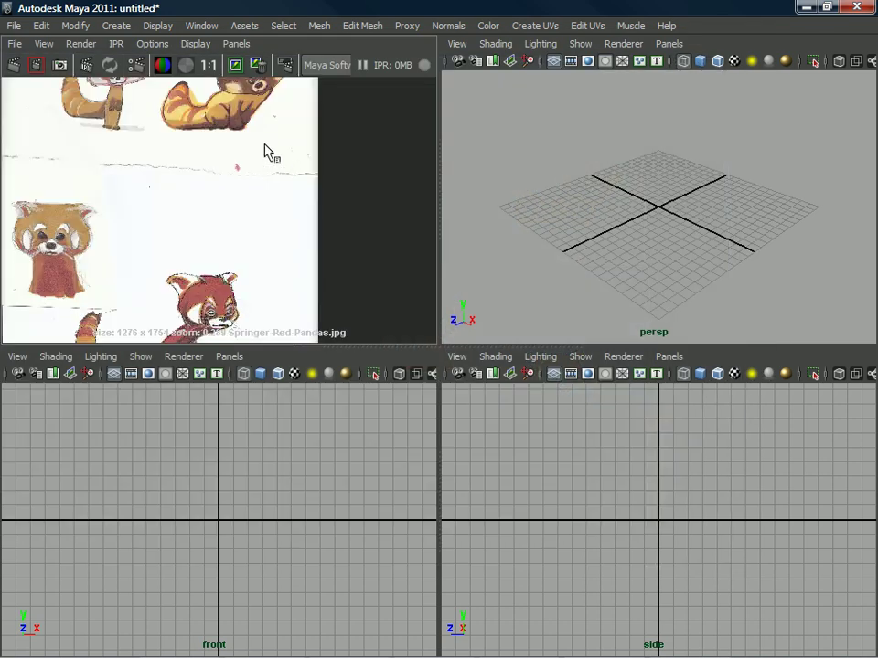
# Examine the standing red panda drawing in the reference image, both as a whole figure and up close at the head and body
pyautogui.keyDown('alt'); pyautogui.moveTo(292, 227); pyautogui.dragTo(262, 191, button='right'); pyautogui.keyUp('alt')
pyautogui.keyDown('alt'); pyautogui.moveTo(245, 225); pyautogui.dragTo(243, 174, button='middle'); pyautogui.keyUp('alt')
pyautogui.scroll(3, 245, 224)
pyautogui.scroll(3, 245, 225)
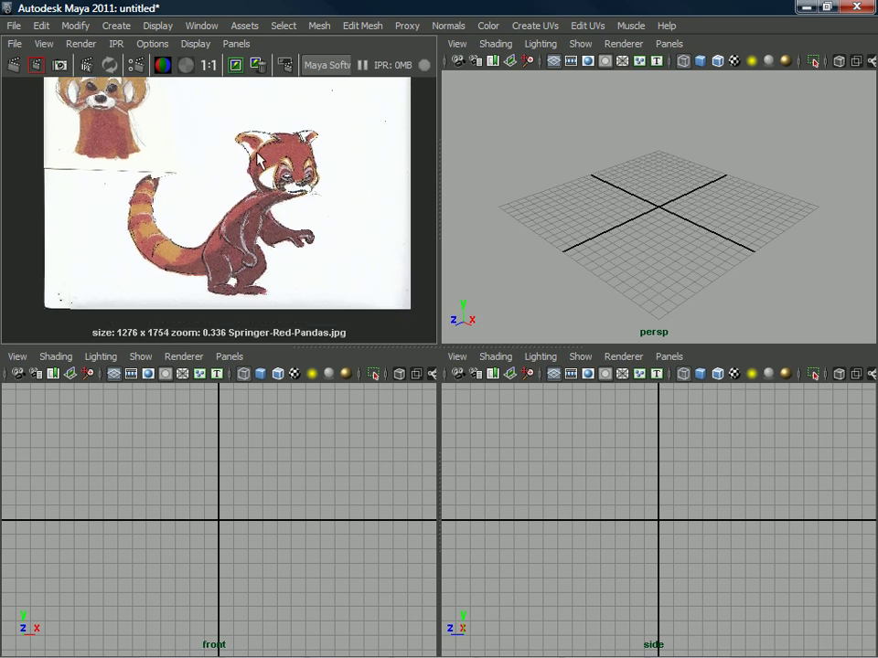
pyautogui.scroll(-5, 232, 191)
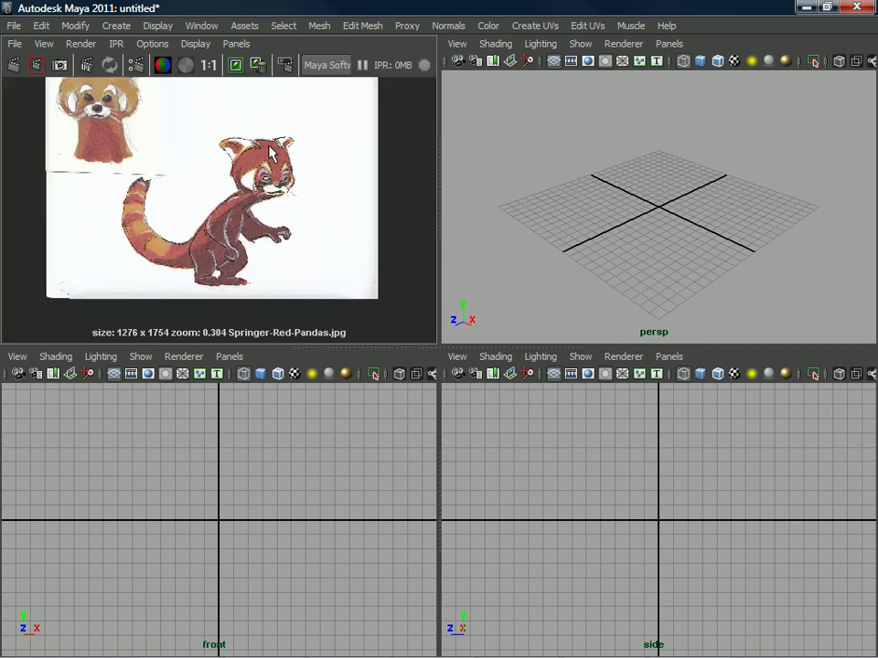
pyautogui.keyDown('alt'); pyautogui.moveTo(250, 190); pyautogui.dragTo(258, 201, button='middle'); pyautogui.keyUp('alt')
pyautogui.scroll(3, 258, 201)
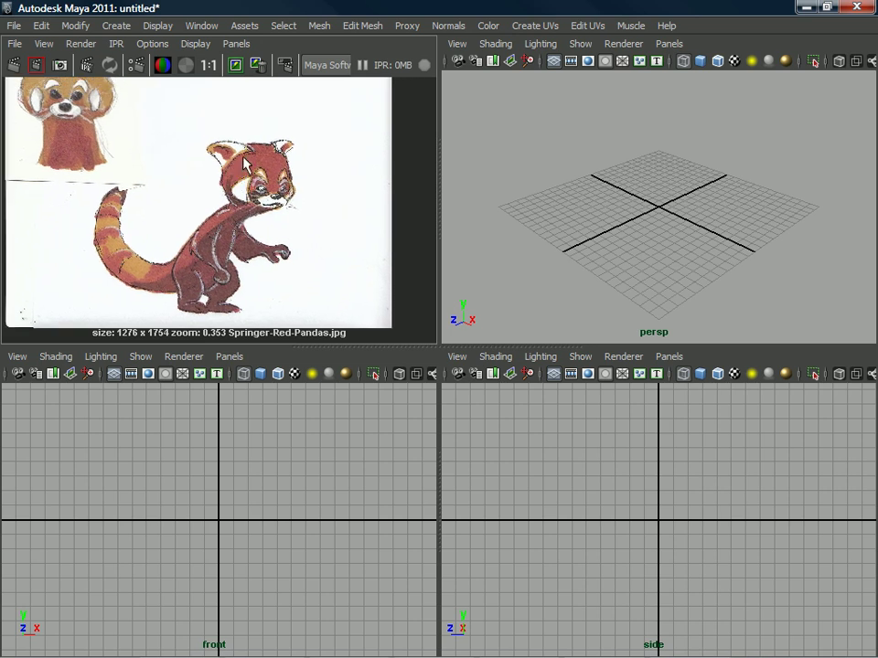
pyautogui.keyDown('alt'); pyautogui.moveTo(207, 464); pyautogui.dragTo(181, 464, button='middle'); pyautogui.keyUp('alt')
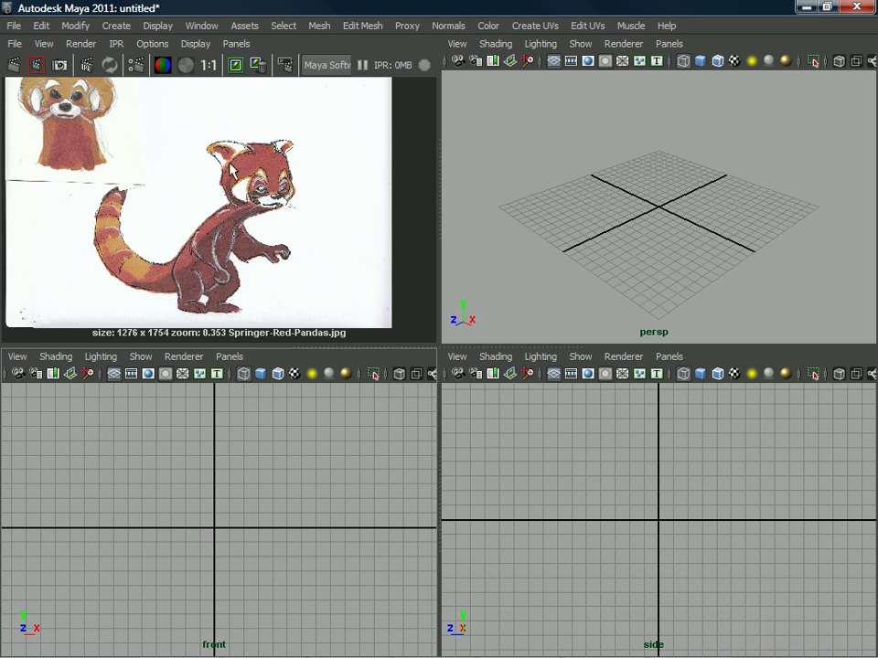
pyautogui.scroll(3, 231, 224)
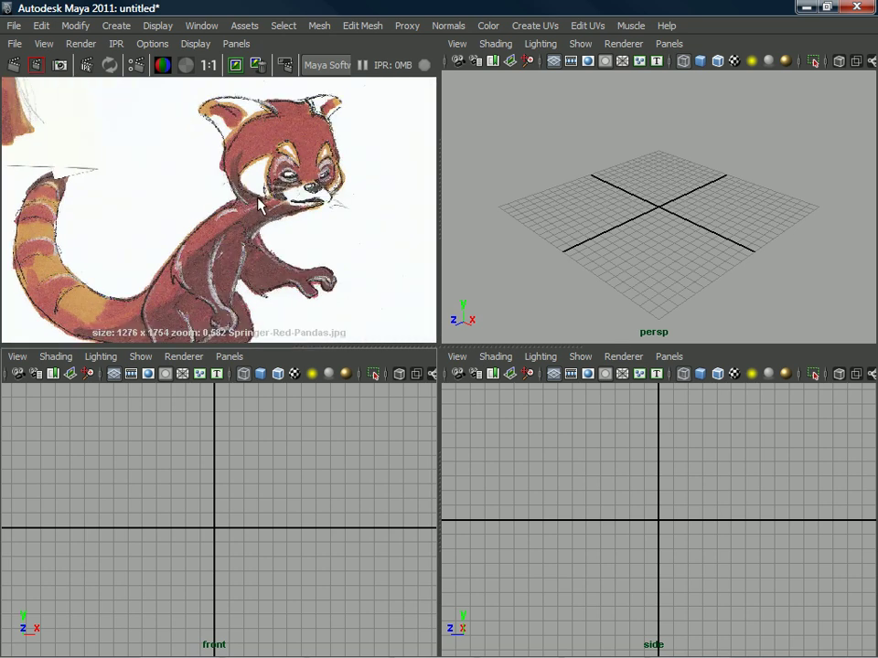
pyautogui.scroll(-1, 254, 199)
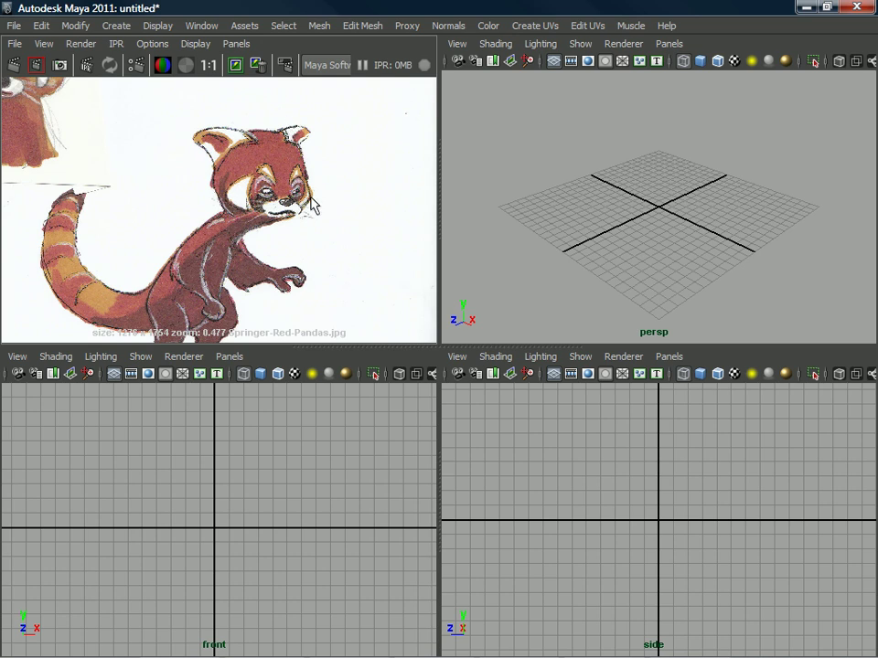
pyautogui.keyDown('alt'); pyautogui.moveTo(260, 260); pyautogui.dragTo(255, 214, button='middle'); pyautogui.keyUp('alt')
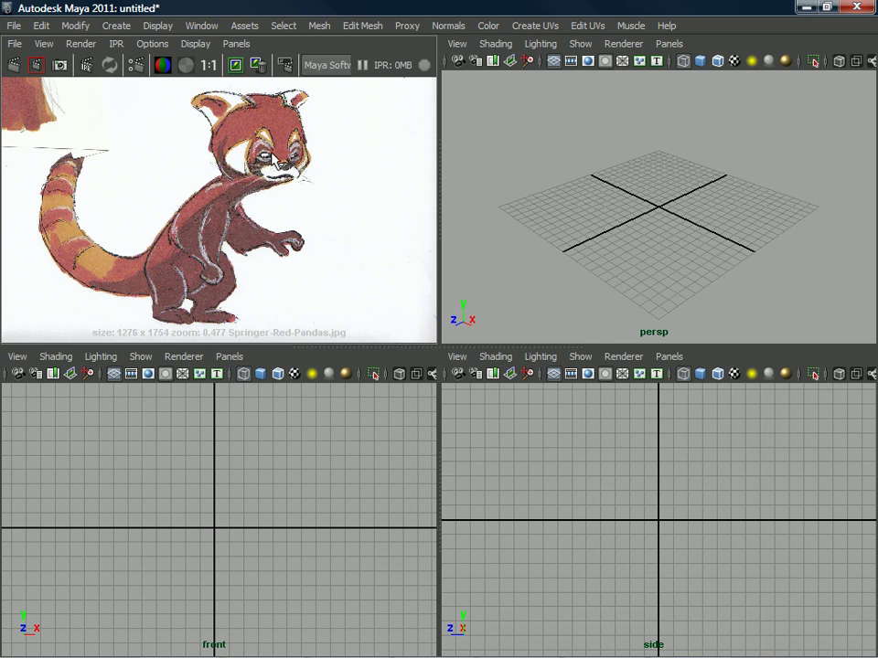
pyautogui.keyDown('alt'); pyautogui.moveTo(272, 163); pyautogui.dragTo(273, 215, button='middle'); pyautogui.keyUp('alt')
pyautogui.keyDown('alt'); pyautogui.moveTo(272, 214); pyautogui.dragTo(257, 164, button='right'); pyautogui.keyUp('alt')
pyautogui.moveTo(257, 164)
pyautogui.keyDown('alt'); pyautogui.mouseDown(button='middle')
pyautogui.moveTo(237, 229)
pyautogui.moveTo(232, 202)
pyautogui.moveTo(235, 233)
pyautogui.moveTo(185, 204)
pyautogui.moveTo(190, 257)
pyautogui.moveTo(187, 211)
pyautogui.moveTo(231, 122)
pyautogui.mouseUp(button='middle'); pyautogui.keyUp('alt')
pyautogui.scroll(5, 225, 233)
pyautogui.scroll(-4, 232, 122)
pyautogui.keyDown('alt'); pyautogui.moveTo(195, 246); pyautogui.dragTo(194, 120, button='middle'); pyautogui.keyUp('alt')
pyautogui.scroll(10, 191, 190)
pyautogui.keyDown('alt'); pyautogui.moveTo(259, 224); pyautogui.dragTo(253, 181, button='middle'); pyautogui.keyUp('alt')
pyautogui.keyDown('alt'); pyautogui.moveTo(682, 187); pyautogui.dragTo(621, 202); pyautogui.keyUp('alt')
pyautogui.keyDown('alt'); pyautogui.moveTo(621, 202); pyautogui.dragTo(578, 202, button='middle'); pyautogui.keyUp('alt')
pyautogui.keyDown('alt'); pyautogui.moveTo(578, 202); pyautogui.dragTo(246, 245, button='right'); pyautogui.keyUp('alt')
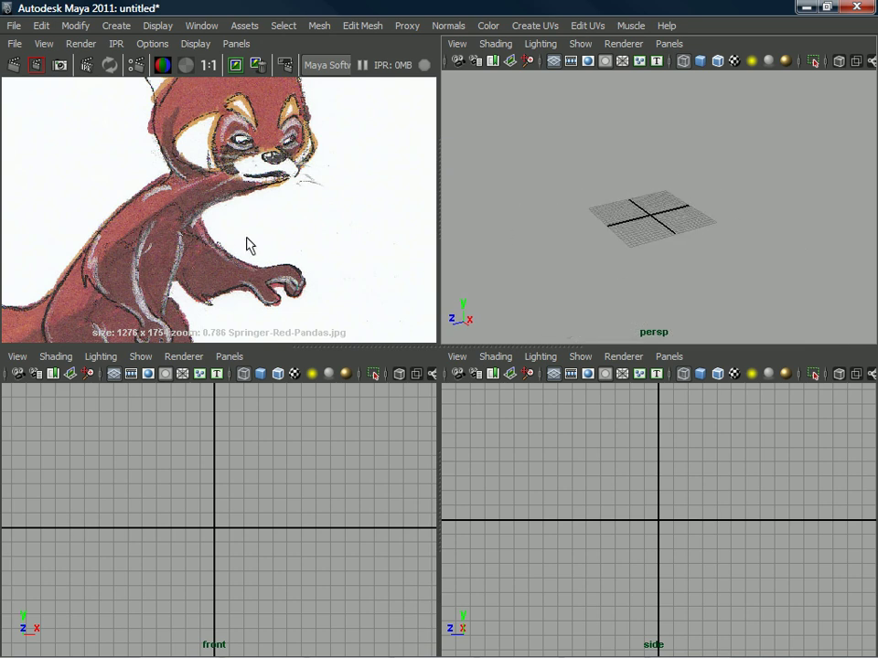
pyautogui.scroll(-4, 246, 239)
pyautogui.moveTo(254, 243)
pyautogui.keyDown('alt'); pyautogui.mouseDown(button='middle')
pyautogui.moveTo(266, 220)
pyautogui.moveTo(263, 232)
pyautogui.moveTo(235, 211)
pyautogui.moveTo(239, 220)
pyautogui.moveTo(240, 207)
pyautogui.mouseUp(button='middle'); pyautogui.keyUp('alt')
pyautogui.scroll(-2, 237, 214)
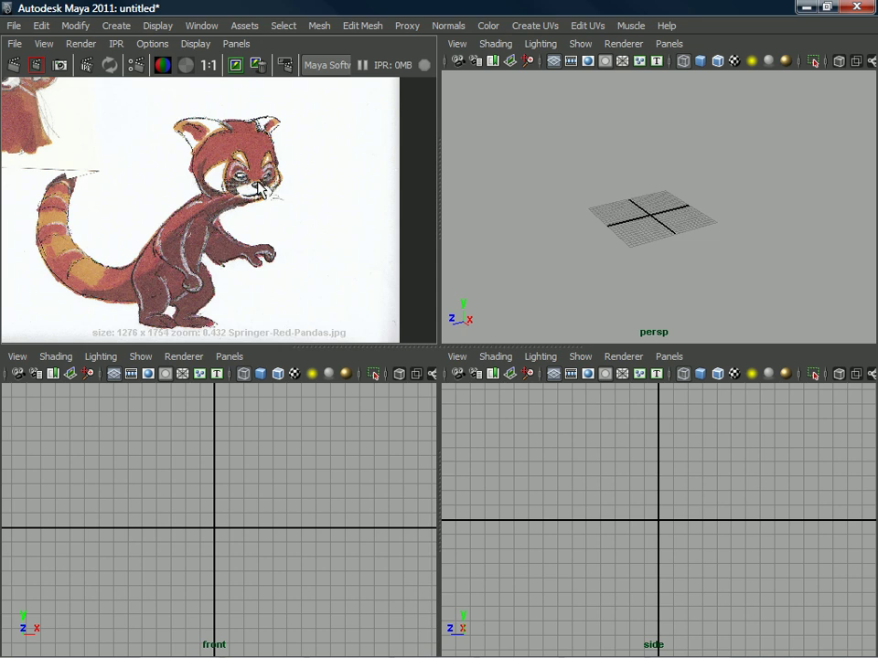
pyautogui.keyDown('alt'); pyautogui.moveTo(733, 217); pyautogui.dragTo(610, 216); pyautogui.keyUp('alt')
pyautogui.keyDown('alt'); pyautogui.moveTo(610, 210); pyautogui.dragTo(611, 199, button='middle'); pyautogui.keyUp('alt')
pyautogui.keyDown('alt'); pyautogui.moveTo(612, 174); pyautogui.dragTo(630, 205, button='right'); pyautogui.keyUp('alt')
pyautogui.keyDown('alt'); pyautogui.moveTo(630, 206); pyautogui.dragTo(624, 207); pyautogui.keyUp('alt')
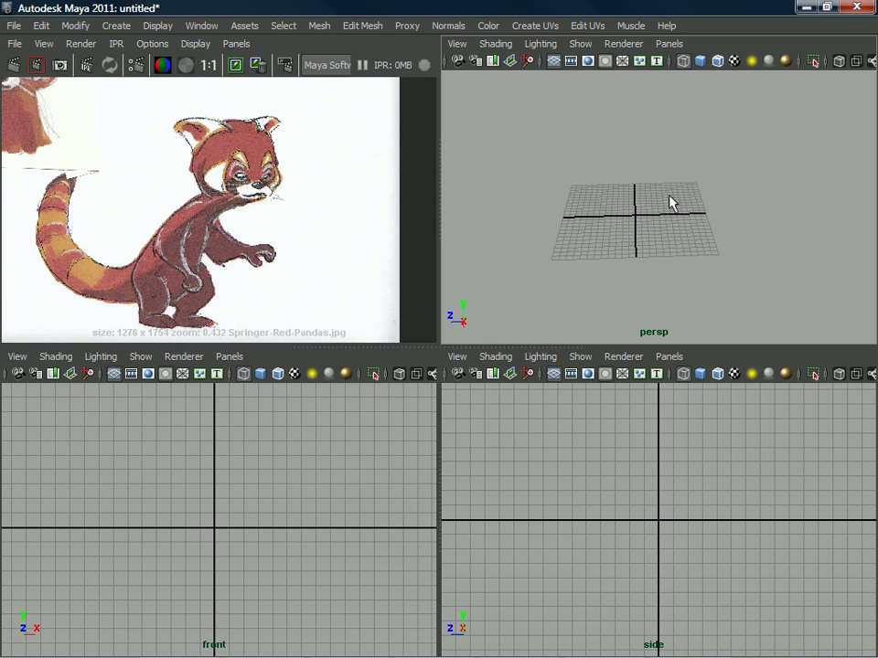
pyautogui.keyDown('alt'); pyautogui.moveTo(137, 499); pyautogui.dragTo(181, 424, button='middle'); pyautogui.keyUp('alt')
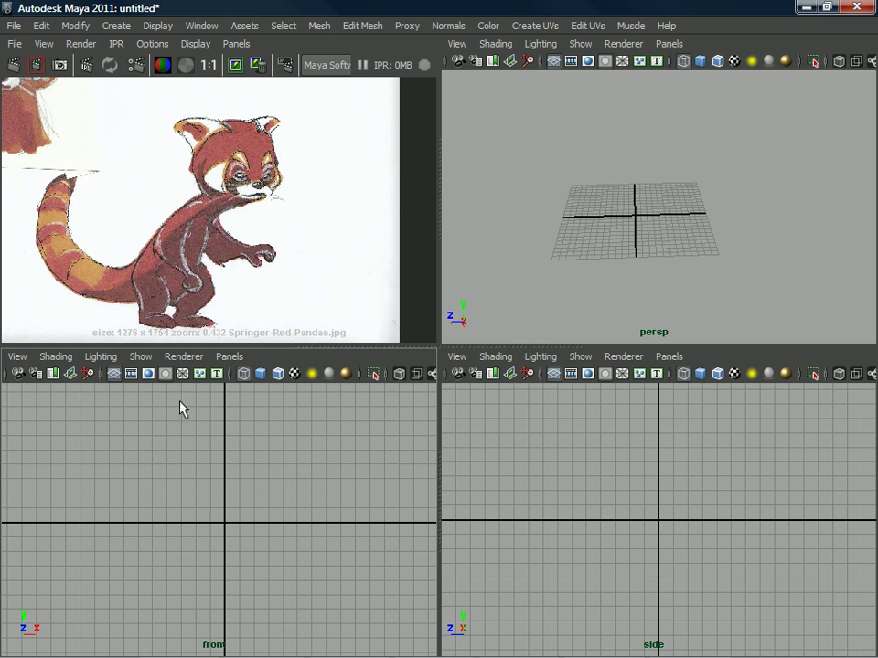
# Select the front view's camera and bring up its shape attributes in the Attribute Editor
pyautogui.click(18, 356)
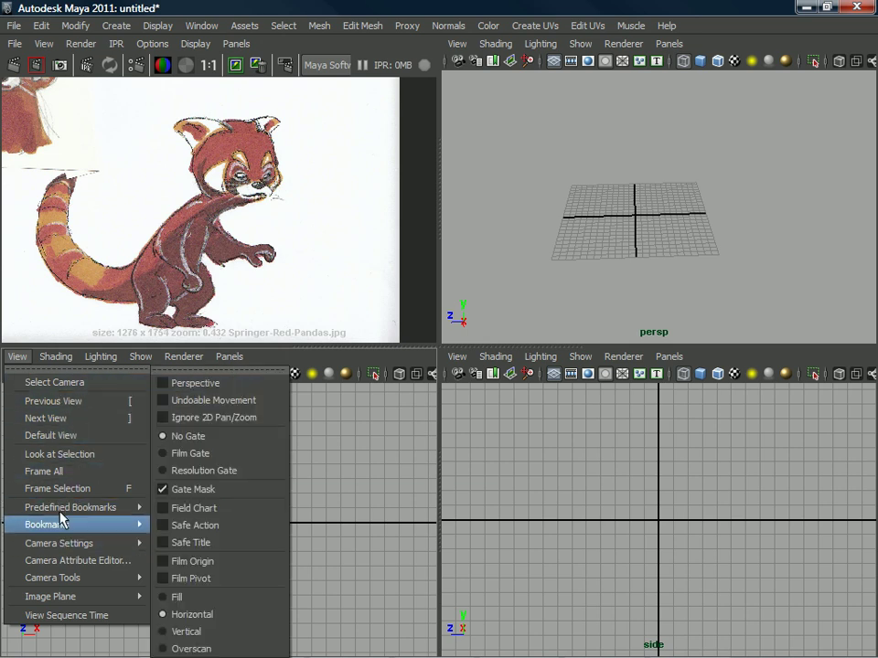
pyautogui.click(74, 384)
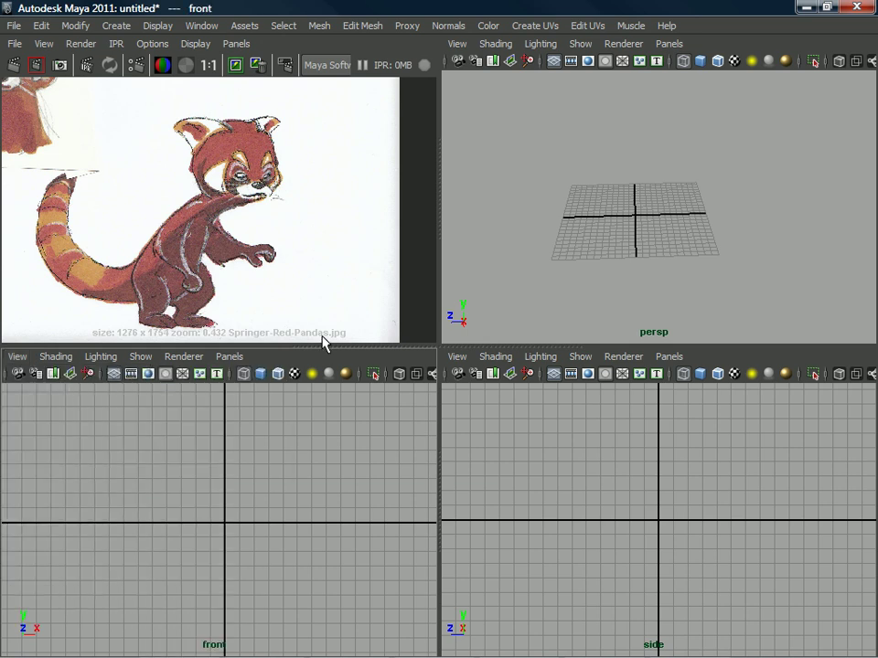
pyautogui.hotkey('ctrl', 'a')
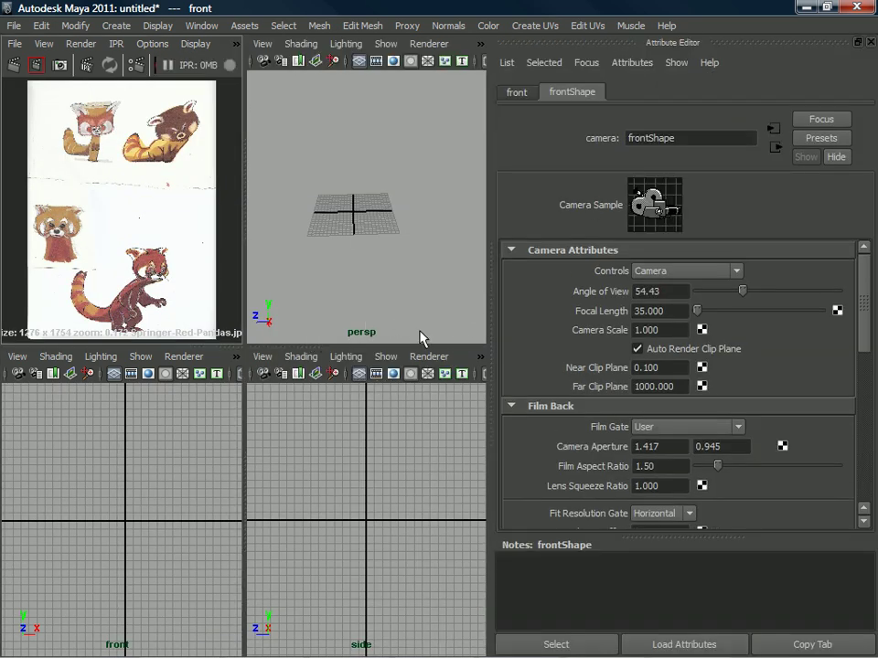
pyautogui.moveTo(861, 307); pyautogui.dragTo(849, 462)
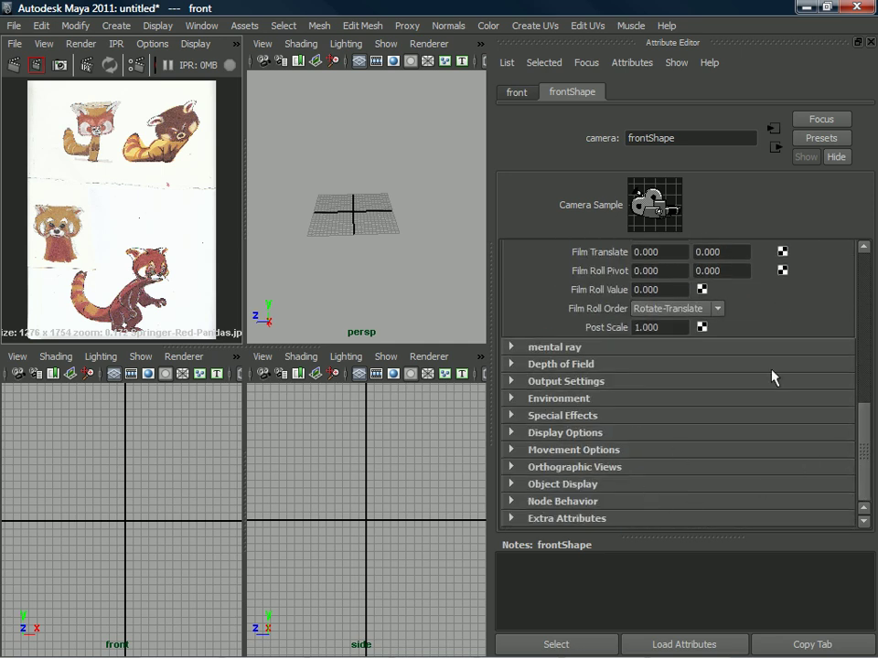
pyautogui.moveTo(868, 419)
pyautogui.mouseDown()
pyautogui.moveTo(867, 291)
pyautogui.moveTo(873, 329)
pyautogui.moveTo(863, 426)
pyautogui.mouseUp()
pyautogui.scroll(1, 585, 494)
pyautogui.scroll(-1, 613, 487)
pyautogui.click(16, 358)
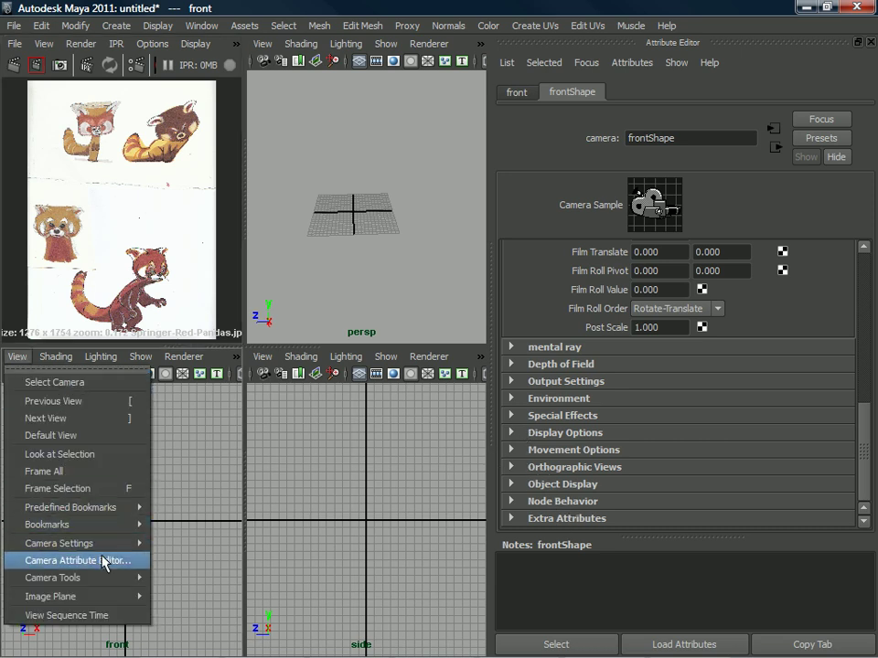
pyautogui.moveTo(109, 547)
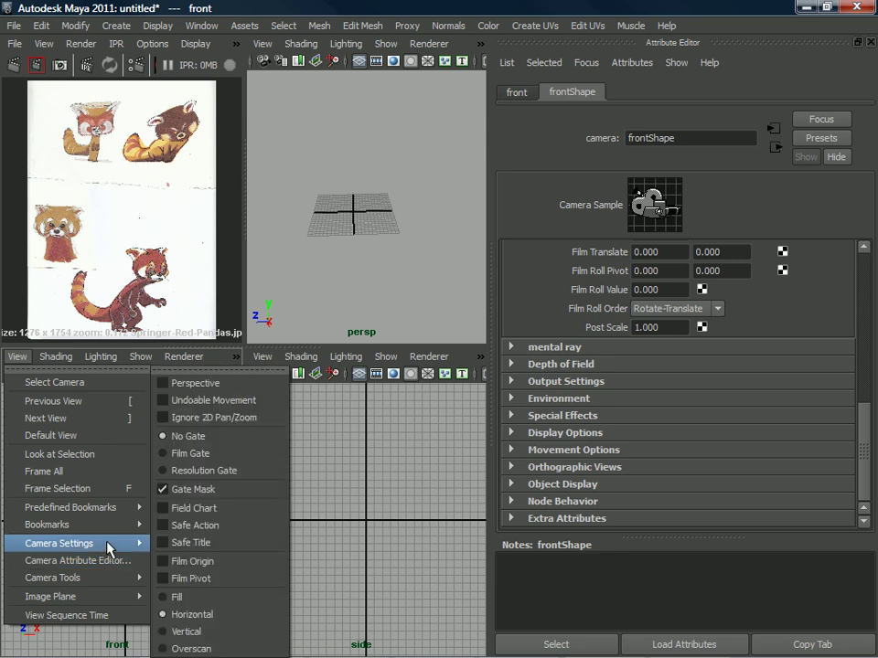
pyautogui.click(449, 431)
# Create an image plane for the front camera from its Environment attributes
pyautogui.click(517, 93)
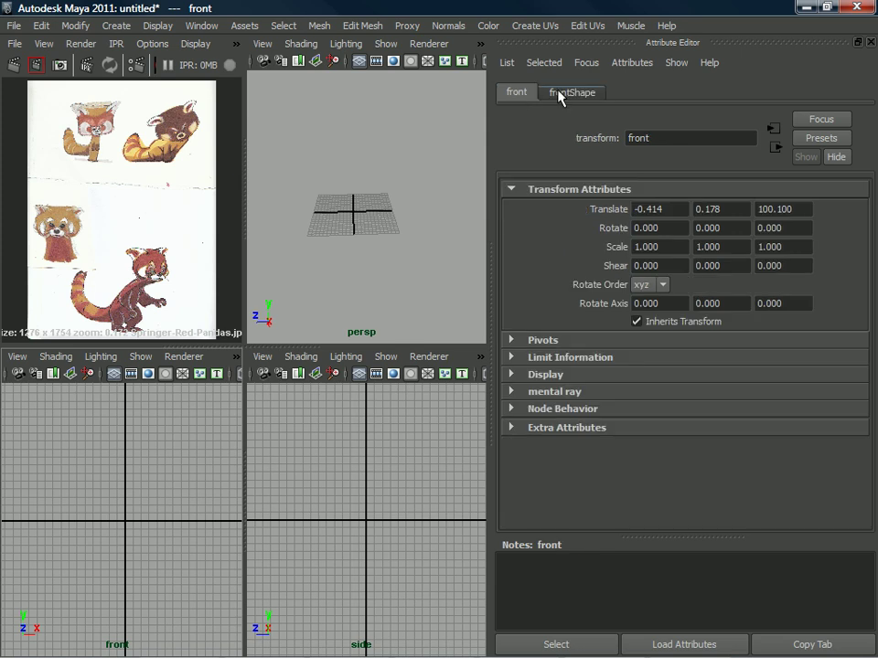
pyautogui.click(561, 94)
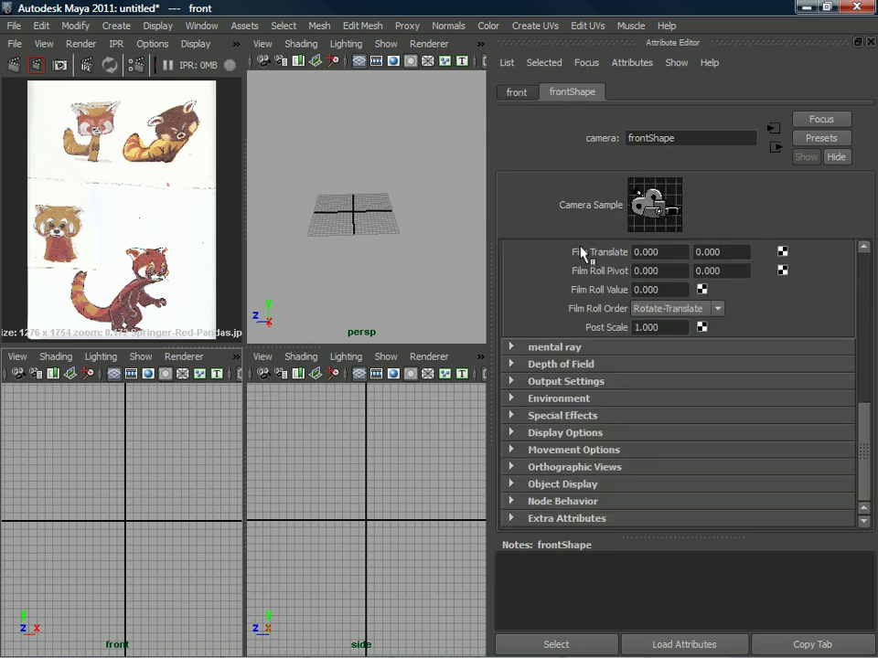
pyautogui.click(511, 400)
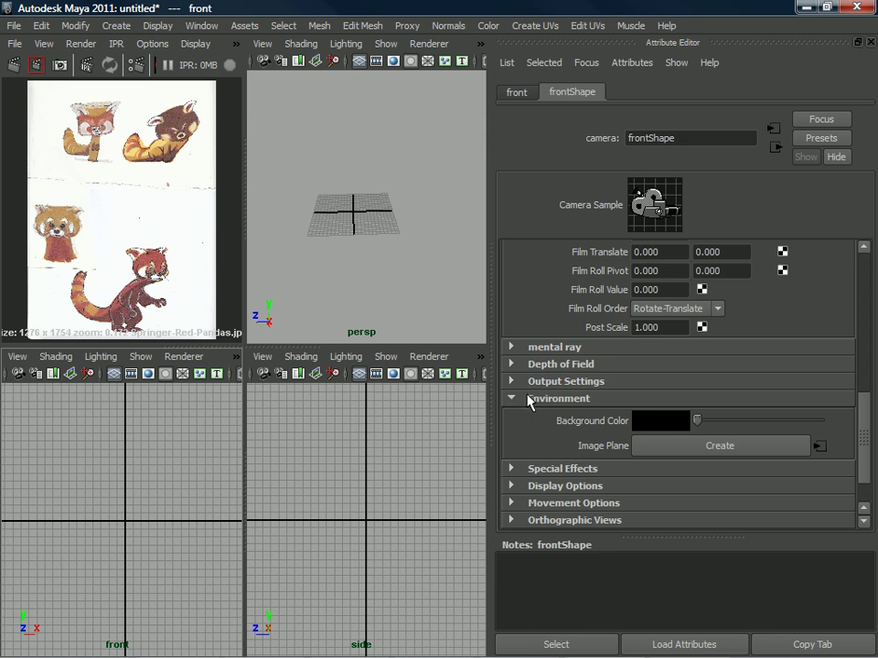
pyautogui.click(748, 450)
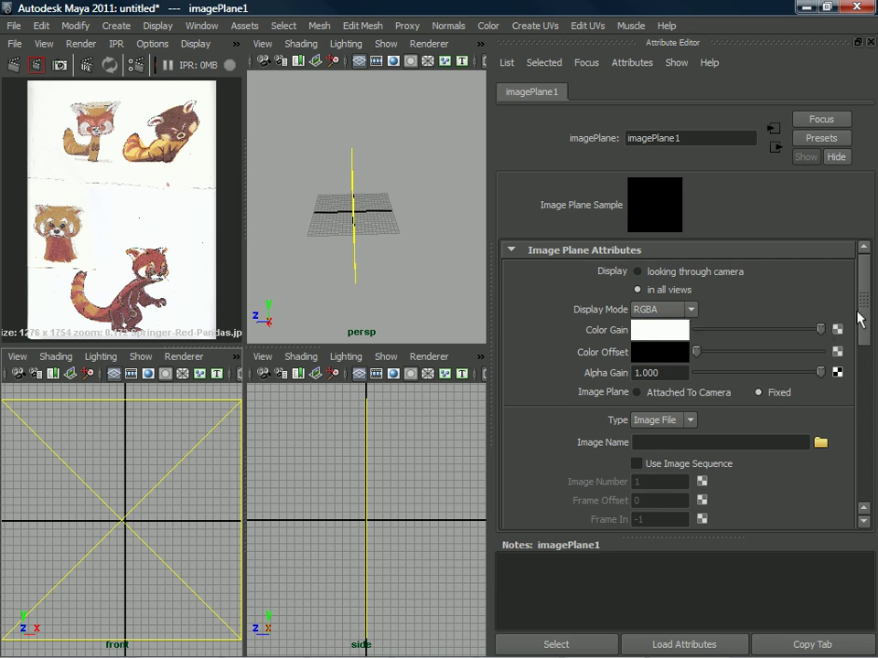
# Start choosing the front image plane's picture file and browse to the RedPanda project's images folder
pyautogui.moveTo(862, 303); pyautogui.dragTo(862, 330)
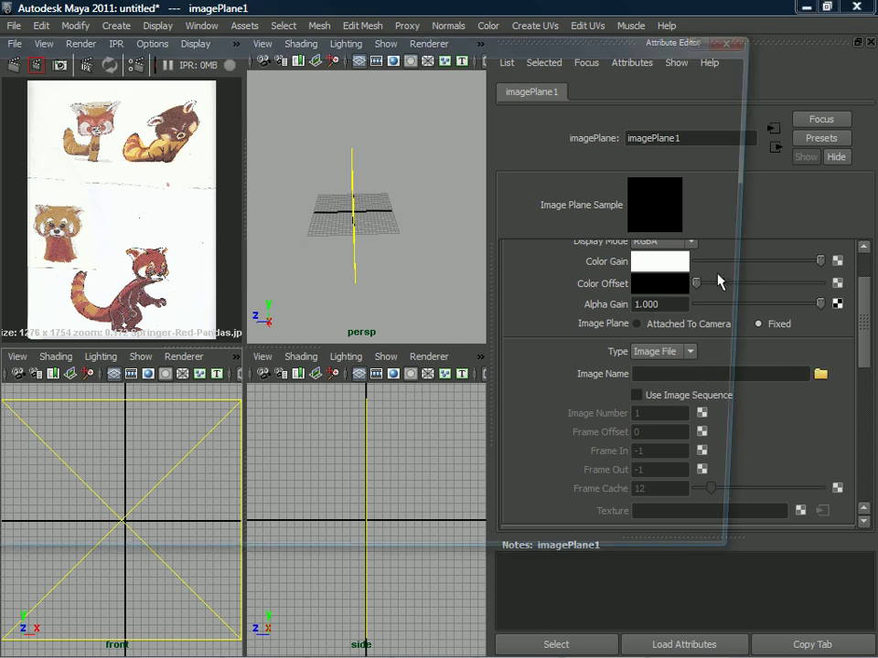
pyautogui.click(820, 374)
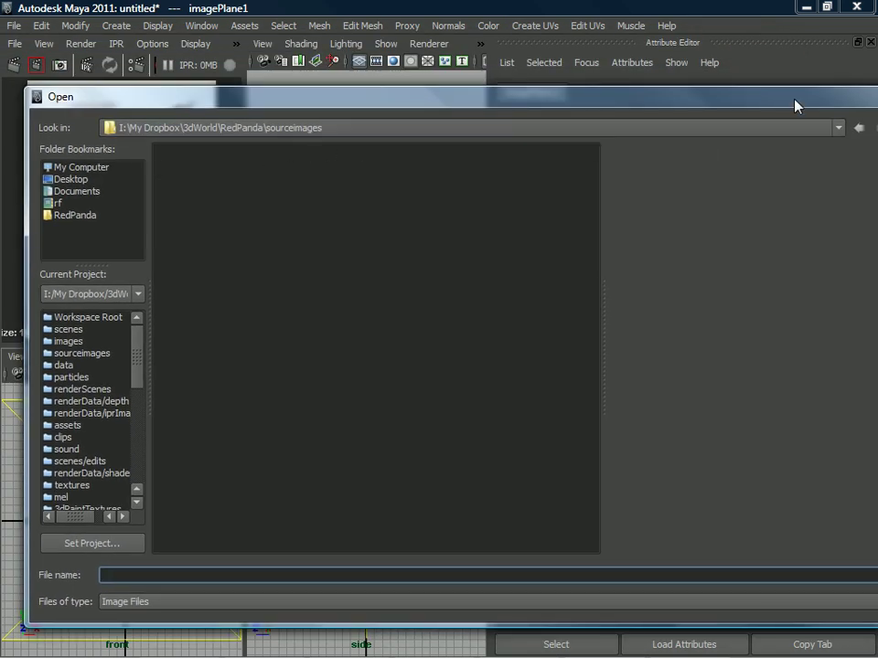
pyautogui.click(849, 129)
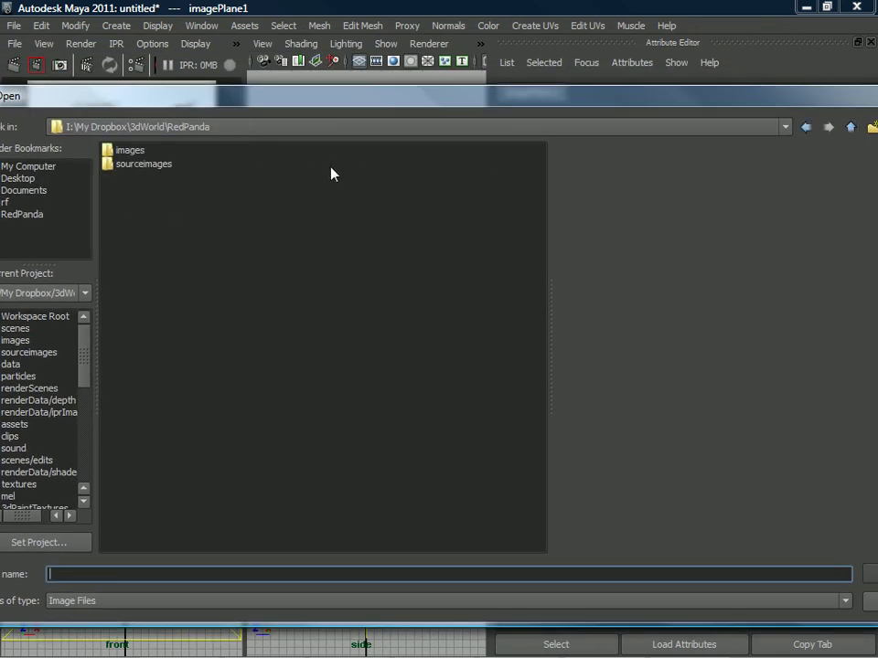
pyautogui.click(123, 411)
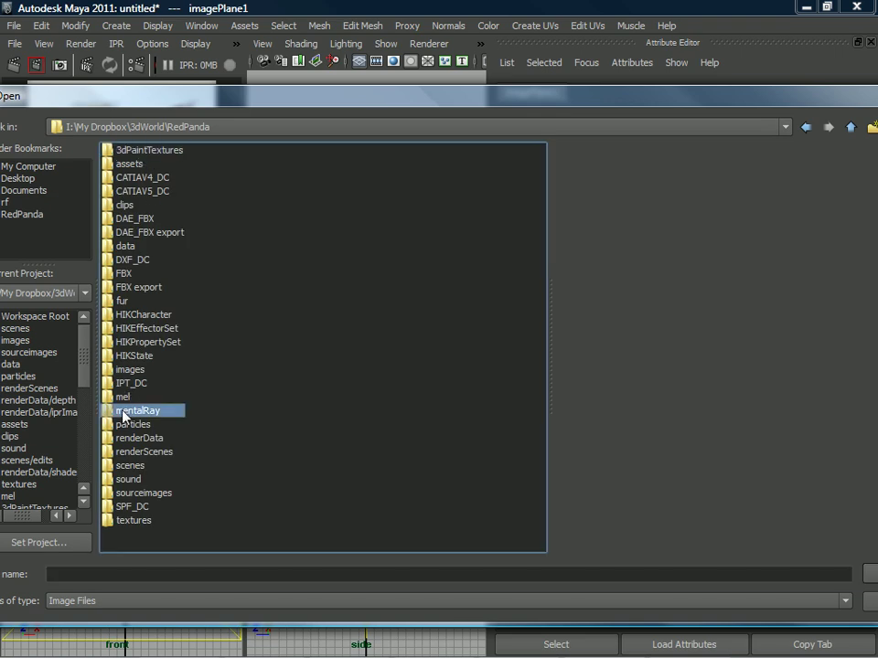
pyautogui.press('i')
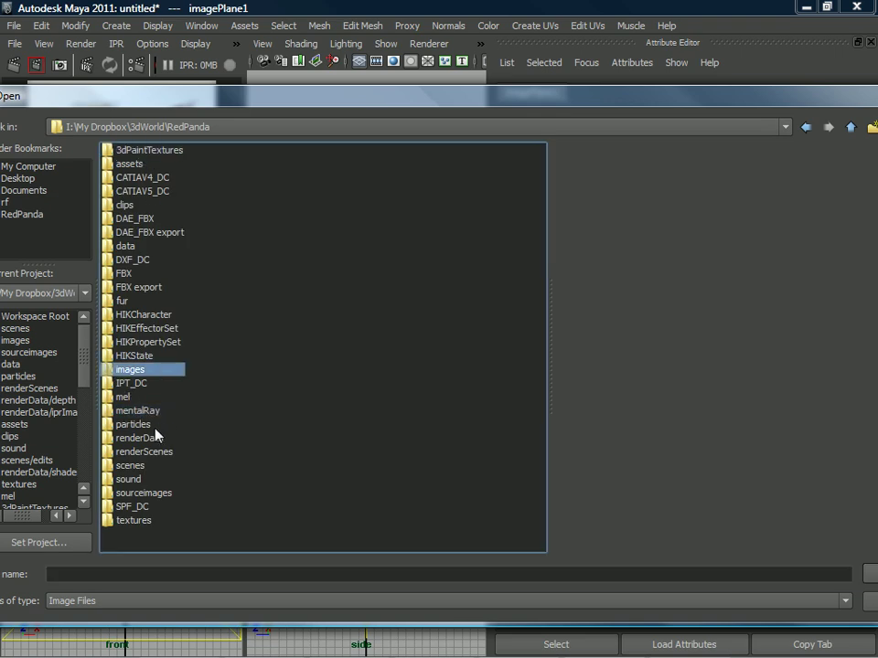
pyautogui.doubleClick(128, 375)
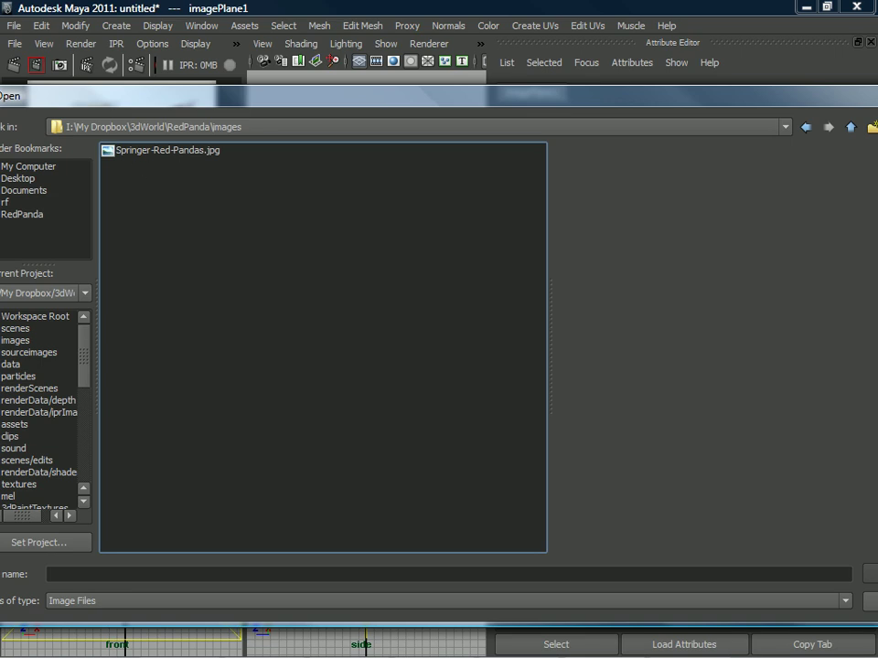
# Copy Springer-Red-Pandas.jpg from the RedPanda images folder into the sourceimages folder in Windows Explorer, and close the Explorer window
pyautogui.hotkey('alt', 'Tab')
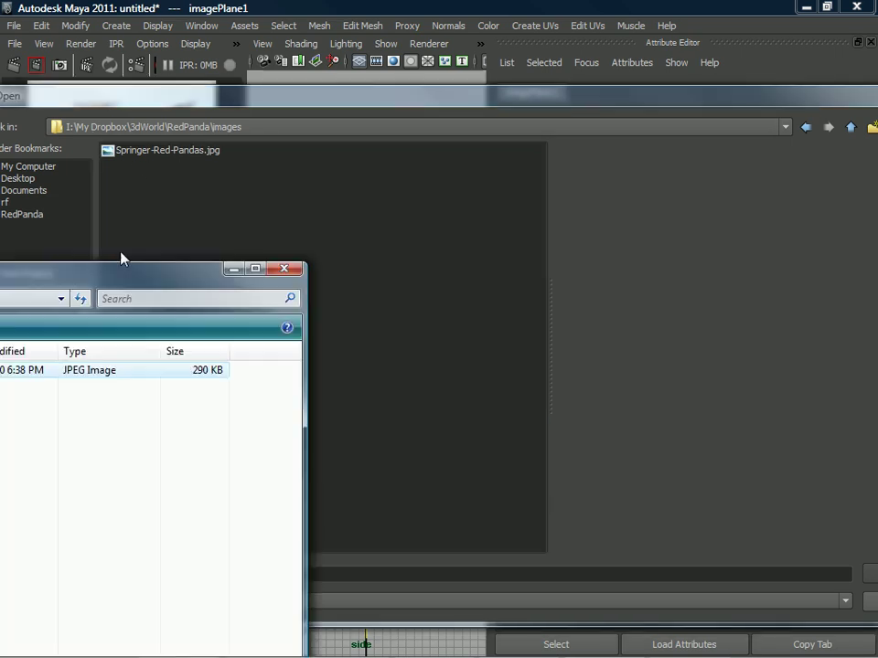
pyautogui.doubleClick(326, 245)
pyautogui.rightClick(327, 244)
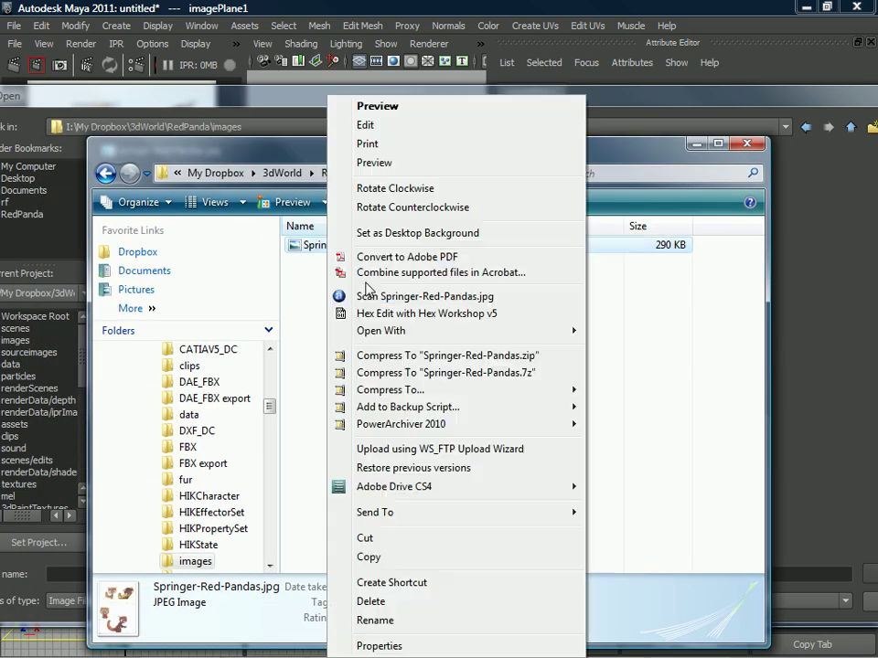
pyautogui.click(374, 556)
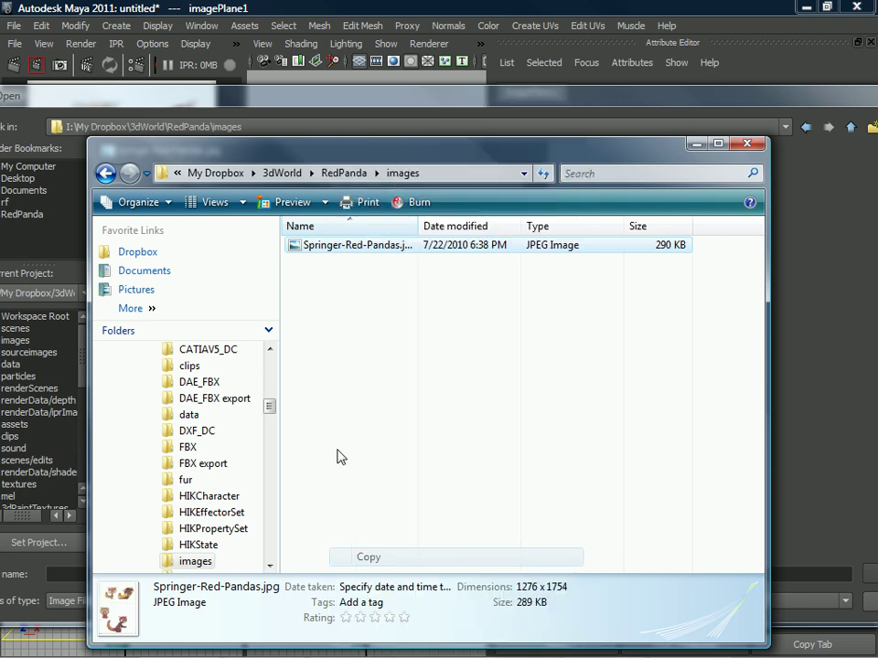
pyautogui.click(108, 173)
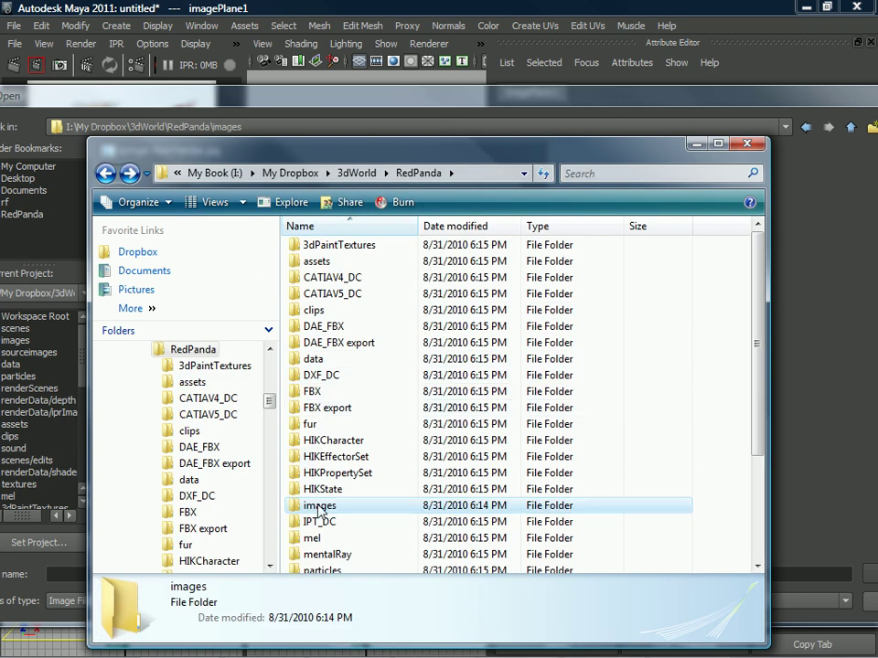
pyautogui.scroll(-3, 329, 508)
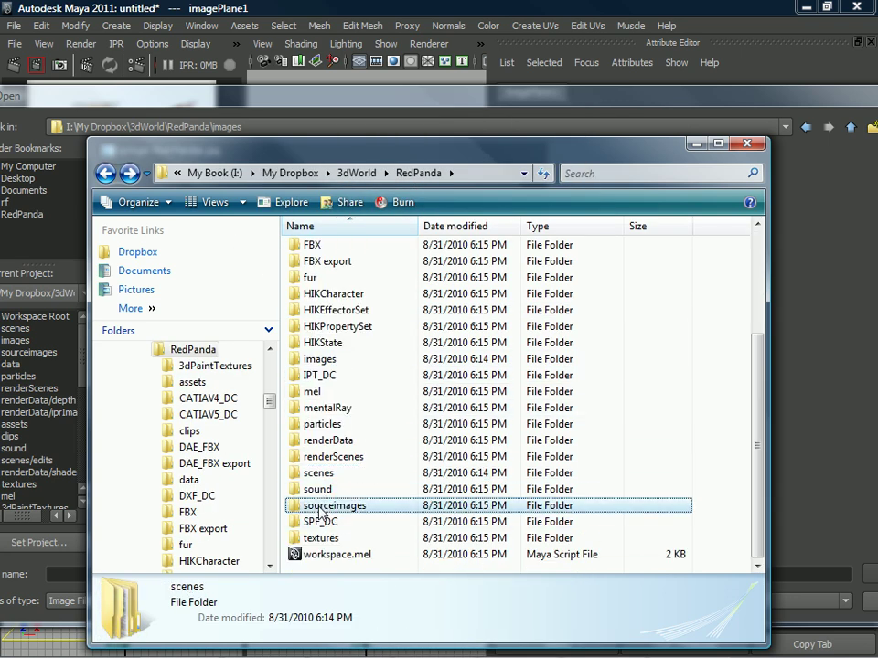
pyautogui.doubleClick(329, 508)
pyautogui.hotkey('ctrl', 'v')
pyautogui.moveTo(659, 149); pyautogui.dragTo(639, 156)
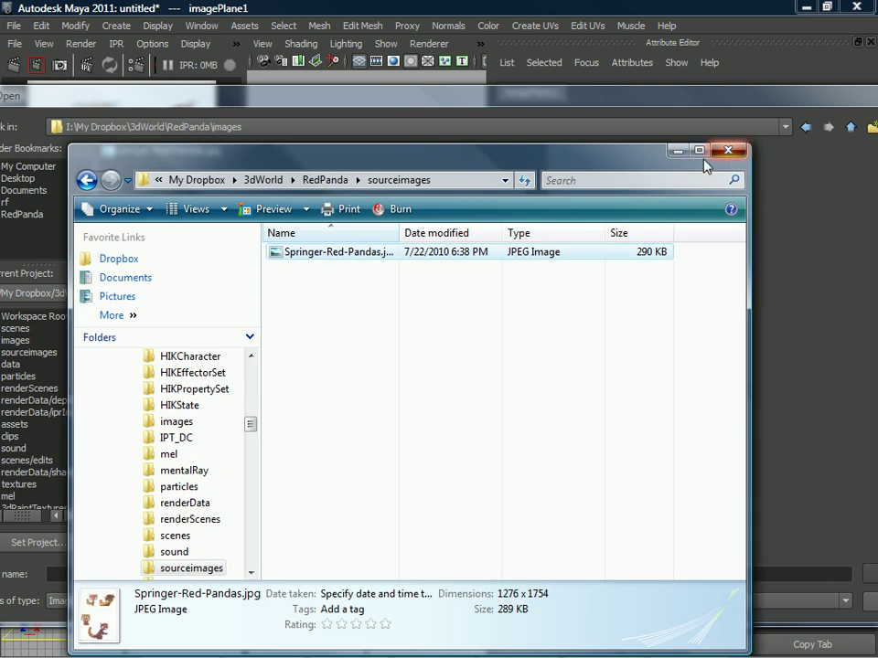
pyautogui.click(728, 152)
# Load Springer-Red-Pandas.jpg from the project's sourceimages folder as the front image plane's picture
pyautogui.click(192, 150)
pyautogui.moveTo(216, 94); pyautogui.dragTo(316, 86)
pyautogui.moveTo(489, 88); pyautogui.dragTo(365, 100)
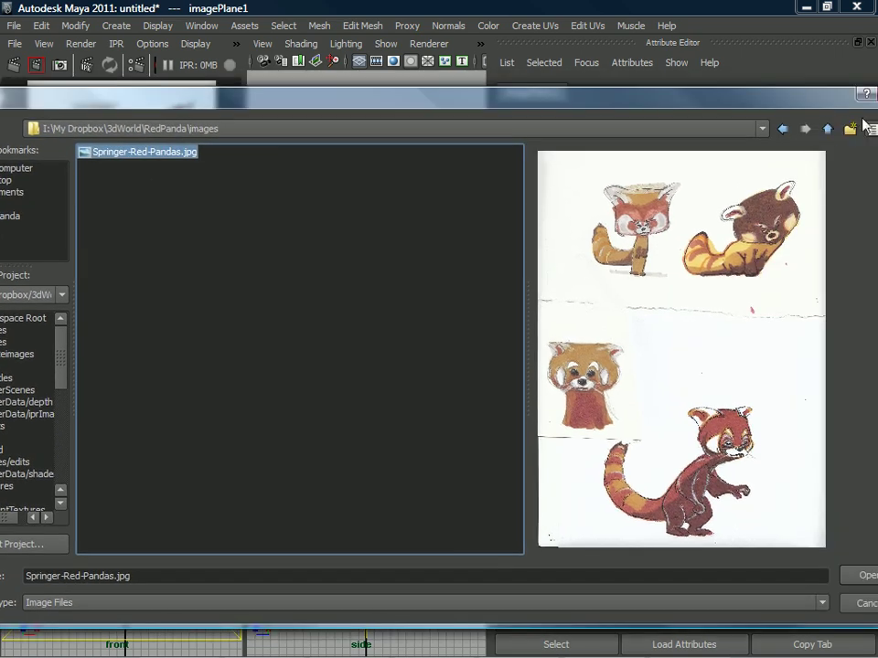
pyautogui.click(821, 129)
pyautogui.moveTo(629, 107); pyautogui.dragTo(678, 102)
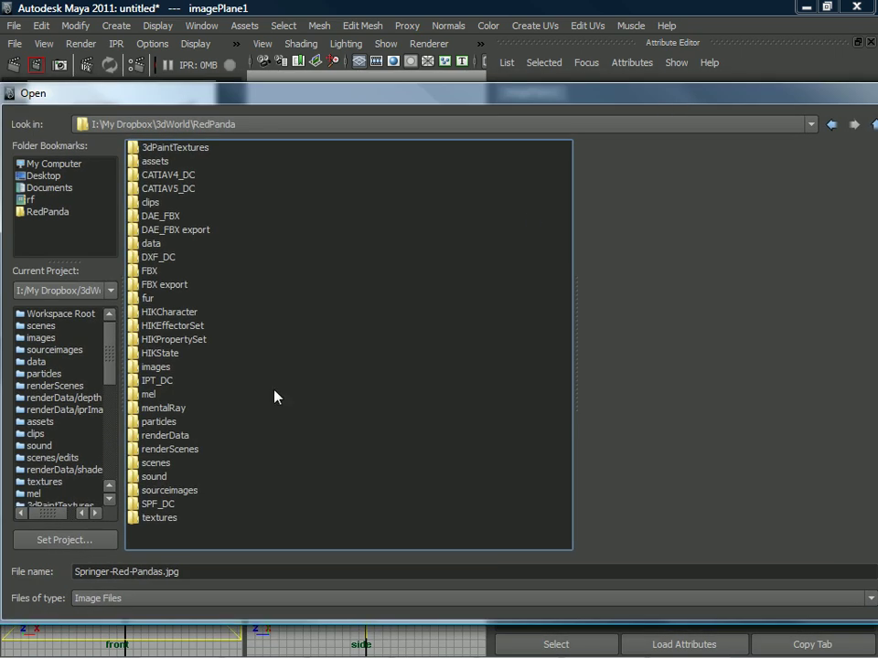
pyautogui.click(153, 477)
pyautogui.doubleClick(151, 492)
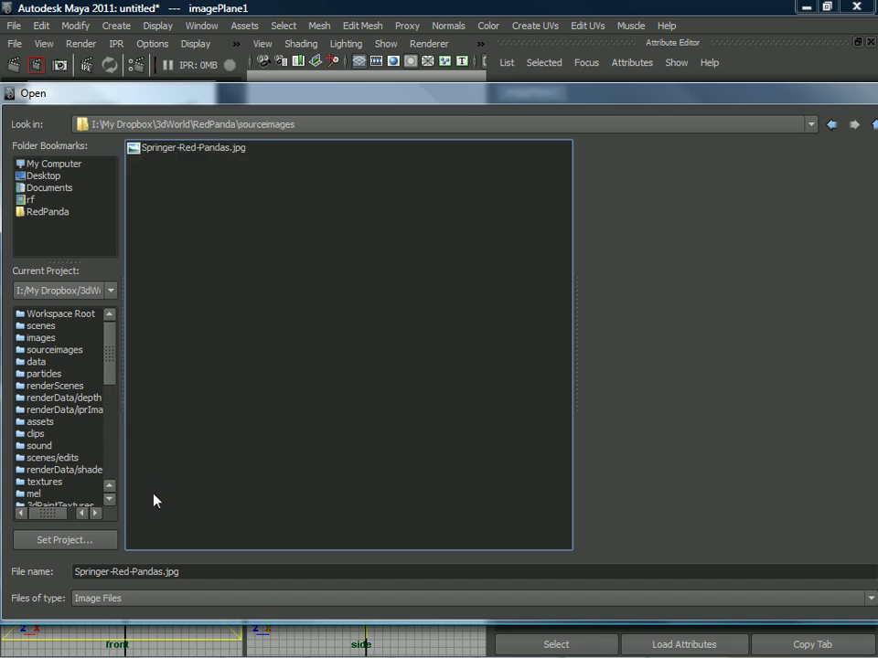
pyautogui.click(174, 155)
pyautogui.moveTo(723, 98); pyautogui.dragTo(551, 40)
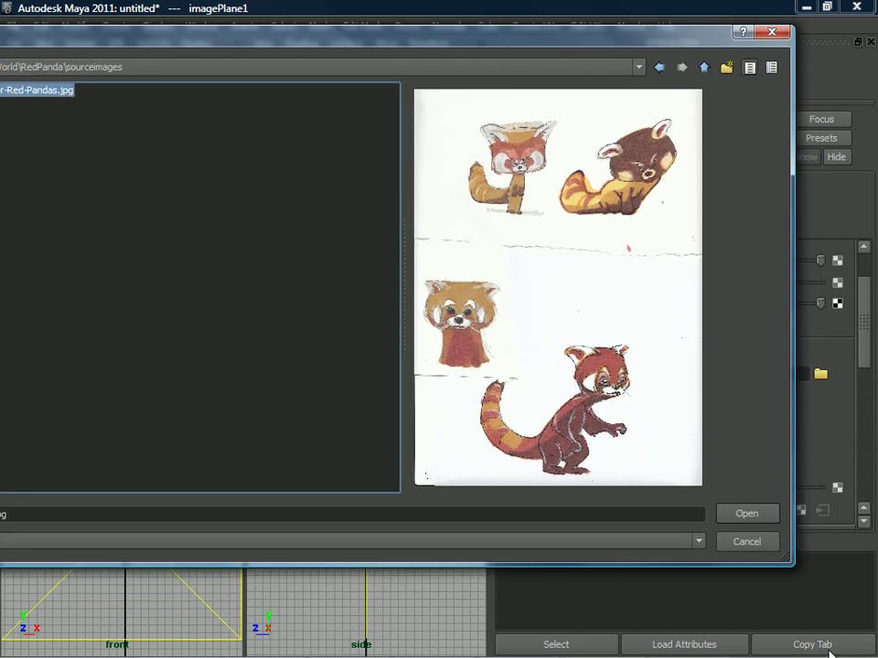
pyautogui.click(753, 513)
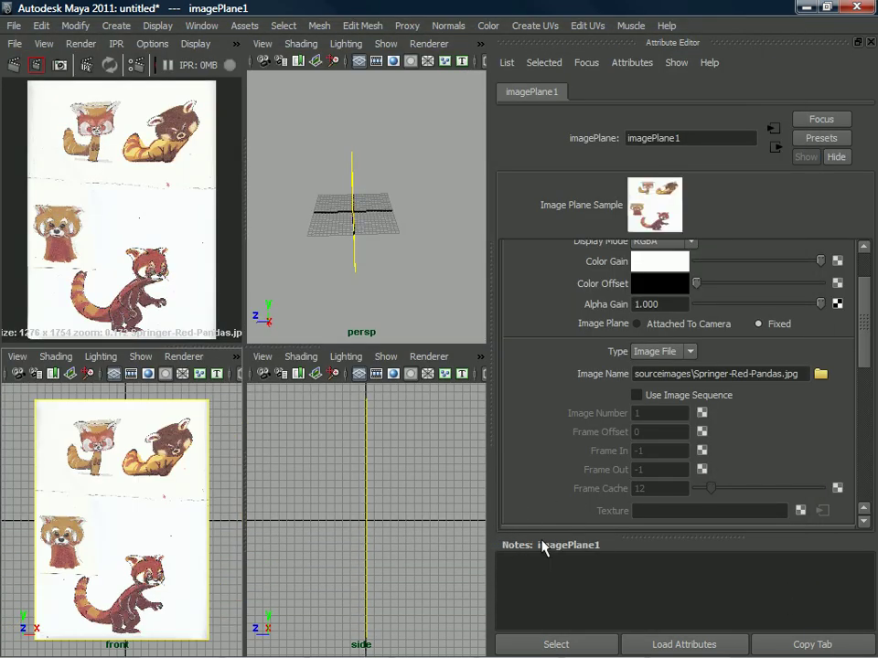
# Raise the image plane towards ground level by setting its Center Y to 14.398 in the Placement Extras
pyautogui.keyDown('alt'); pyautogui.moveTo(112, 539); pyautogui.dragTo(136, 498, button='middle'); pyautogui.keyUp('alt')
pyautogui.scroll(-3, 138, 495)
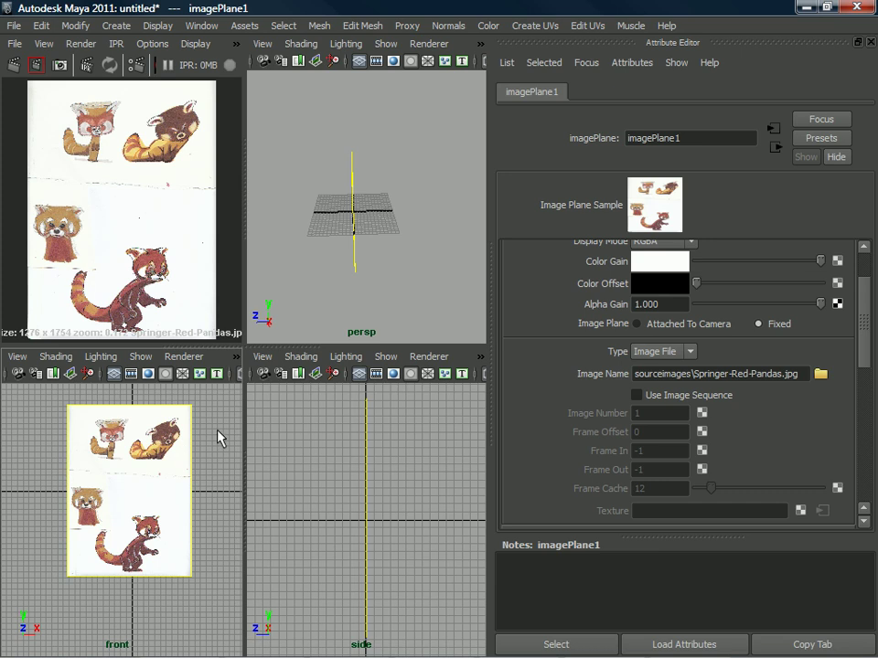
pyautogui.keyDown('alt'); pyautogui.moveTo(334, 272); pyautogui.dragTo(439, 254); pyautogui.keyUp('alt')
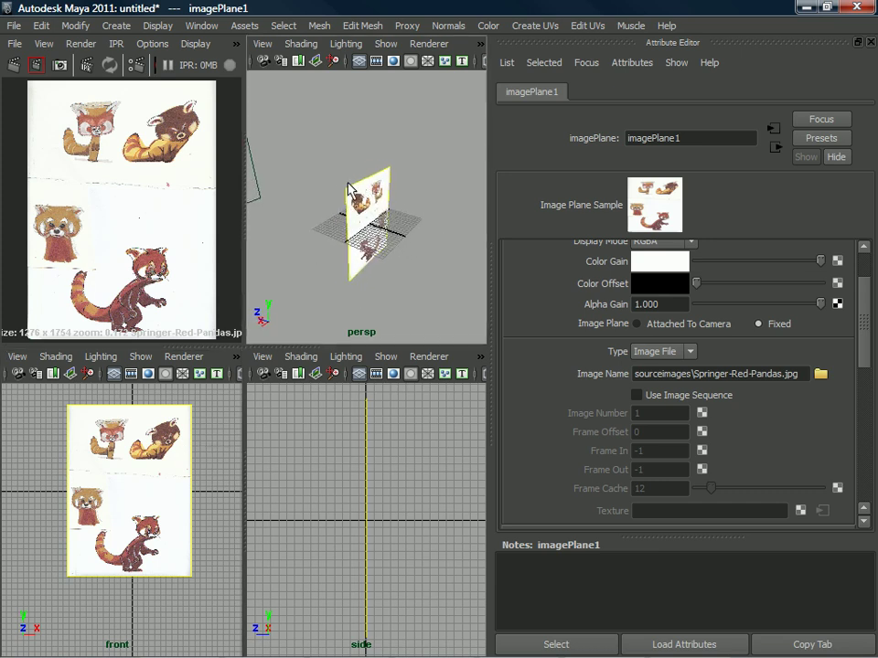
pyautogui.moveTo(860, 324); pyautogui.dragTo(864, 457)
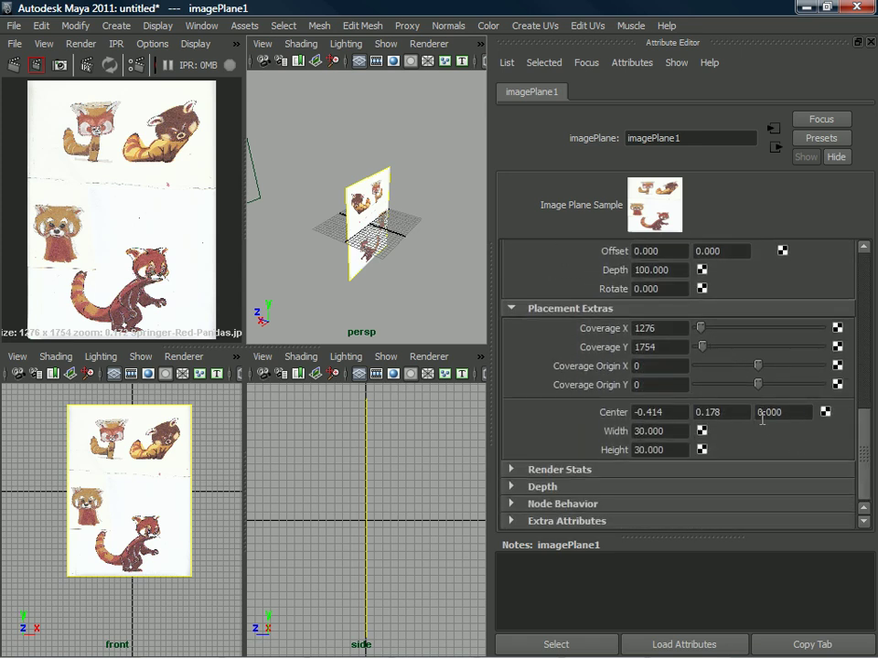
pyautogui.keyDown('ctrl'); pyautogui.moveTo(722, 411); pyautogui.dragTo(876, 398); pyautogui.keyUp('ctrl')
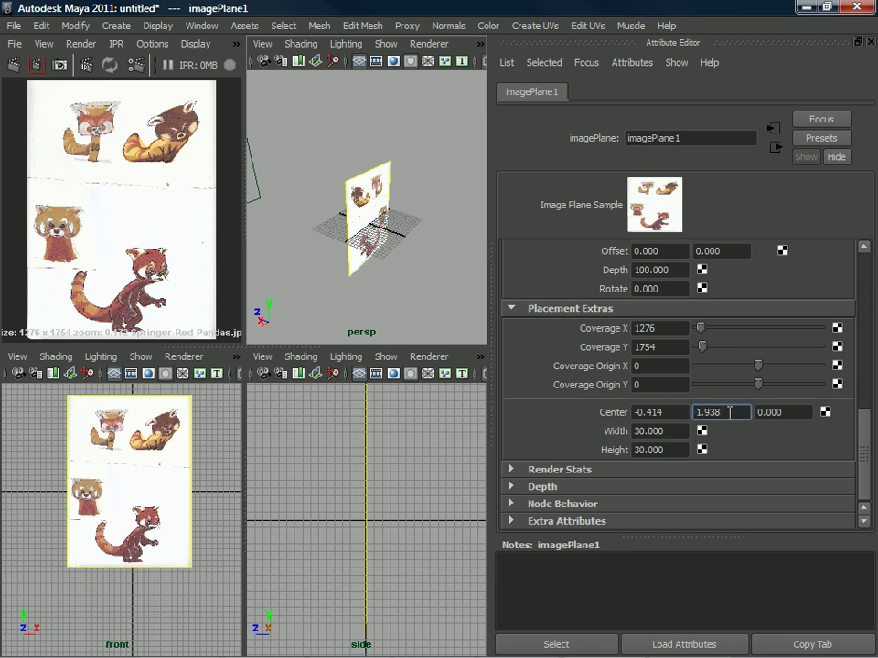
pyautogui.keyDown('ctrl'); pyautogui.moveTo(716, 412); pyautogui.dragTo(874, 413); pyautogui.keyUp('ctrl')
pyautogui.keyDown('ctrl'); pyautogui.moveTo(727, 413); pyautogui.dragTo(817, 400); pyautogui.keyUp('ctrl')
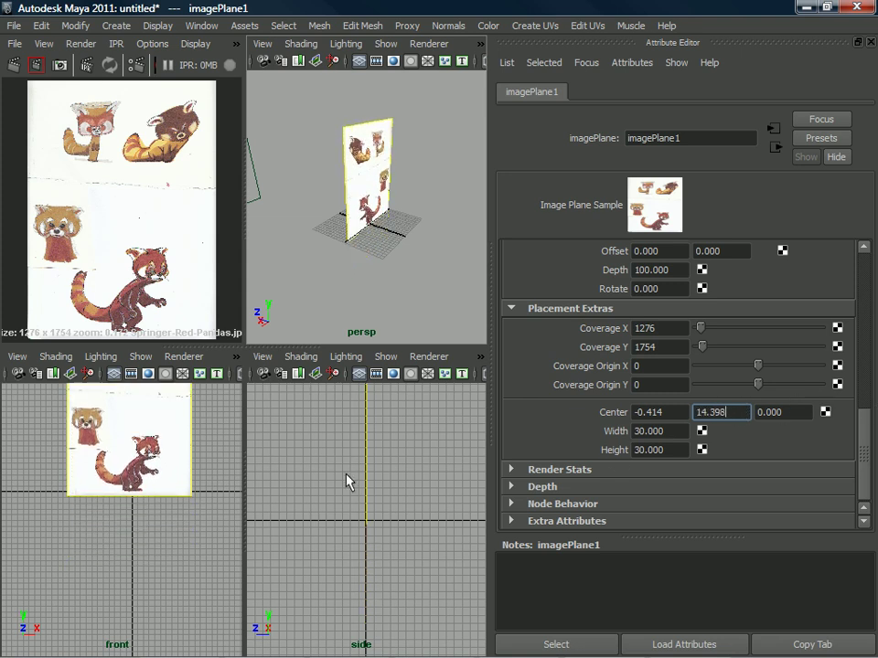
# Fine-tune the height of the standing panda's feet against the grid by setting the image plane's Center Y to 13.898
pyautogui.scroll(8, 161, 498)
pyautogui.keyDown('alt'); pyautogui.moveTo(149, 482); pyautogui.dragTo(117, 591, button='middle'); pyautogui.keyUp('alt')
pyautogui.scroll(3, 127, 611)
pyautogui.scroll(-3, 152, 563)
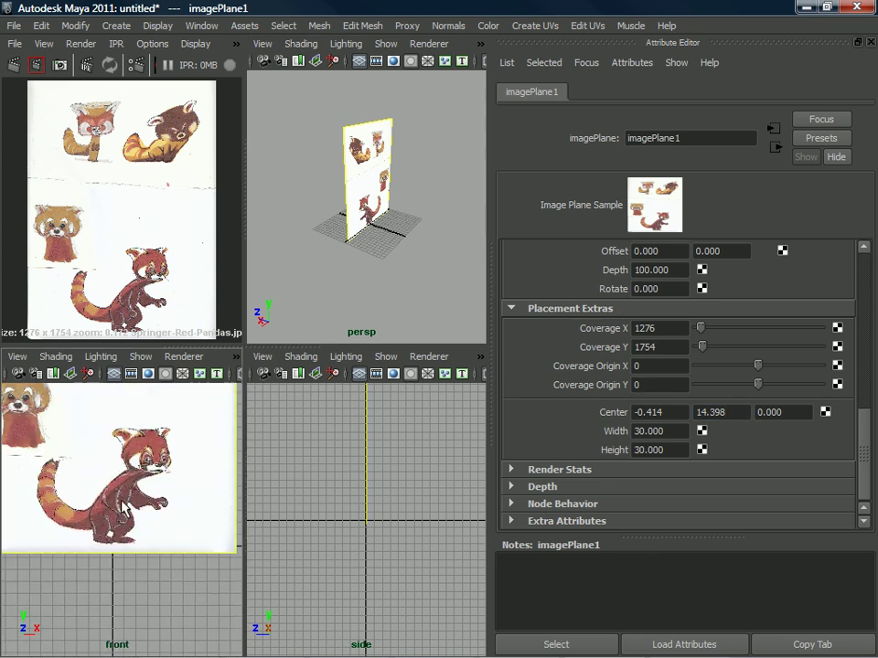
pyautogui.keyDown('alt'); pyautogui.moveTo(125, 495); pyautogui.dragTo(128, 486, button='middle'); pyautogui.keyUp('alt')
pyautogui.moveTo(720, 411)
pyautogui.keyDown('ctrl'); pyautogui.mouseDown(button='middle')
pyautogui.moveTo(708, 412)
pyautogui.moveTo(717, 412)
pyautogui.mouseUp(button='middle'); pyautogui.keyUp('ctrl')
pyautogui.keyDown('ctrl'); pyautogui.moveTo(717, 412); pyautogui.dragTo(718, 415); pyautogui.keyUp('ctrl')
# Shift the image plane to the edge of the grid with a Center Z of 12.5, and close the Attribute Editor
pyautogui.keyDown('ctrl'); pyautogui.moveTo(782, 412); pyautogui.dragTo(821, 443); pyautogui.keyUp('ctrl')
pyautogui.keyDown('ctrl'); pyautogui.moveTo(775, 414); pyautogui.dragTo(800, 413); pyautogui.keyUp('ctrl')
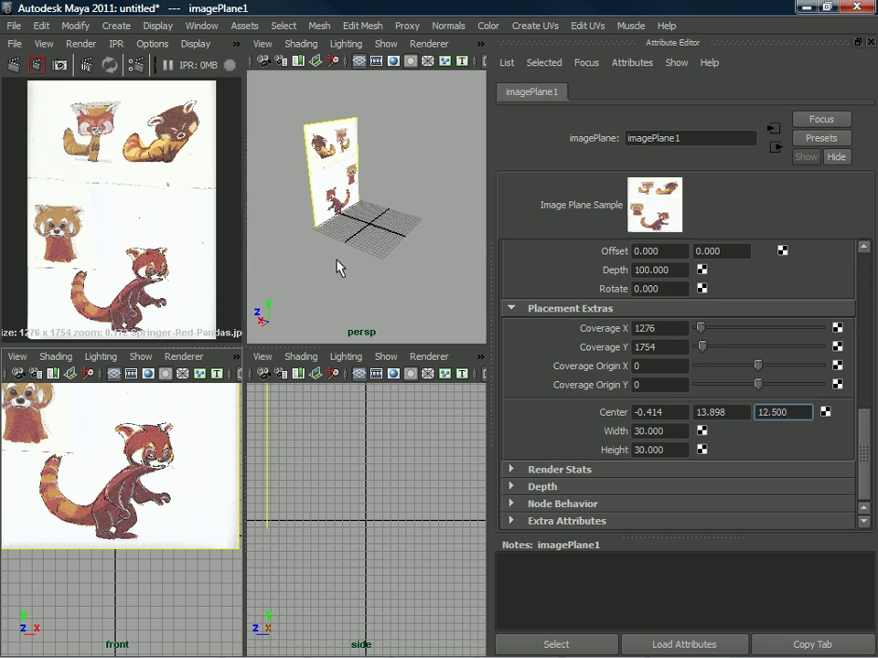
pyautogui.keyDown('alt'); pyautogui.moveTo(146, 503); pyautogui.dragTo(148, 516, button='middle'); pyautogui.keyUp('alt')
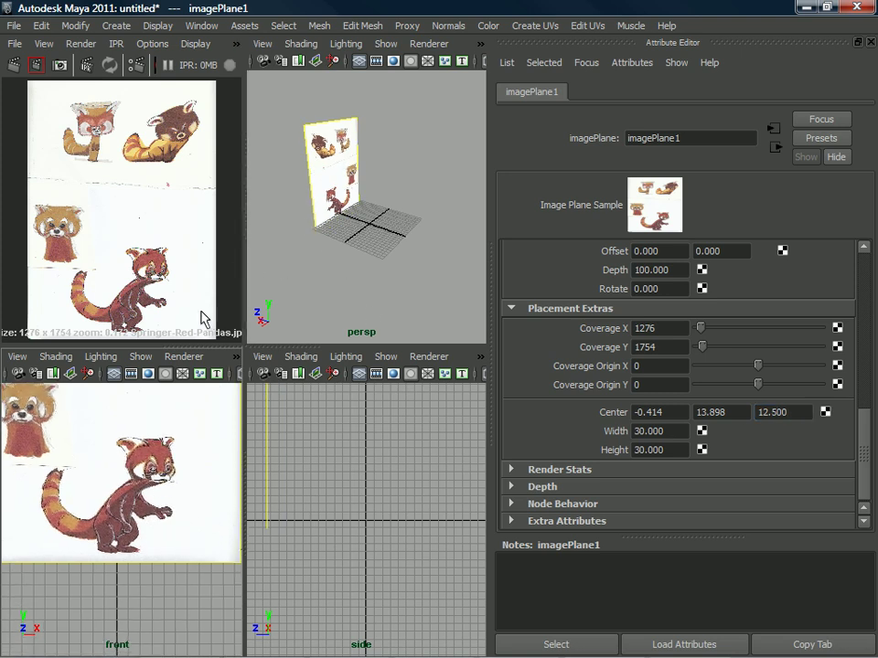
pyautogui.click(872, 43)
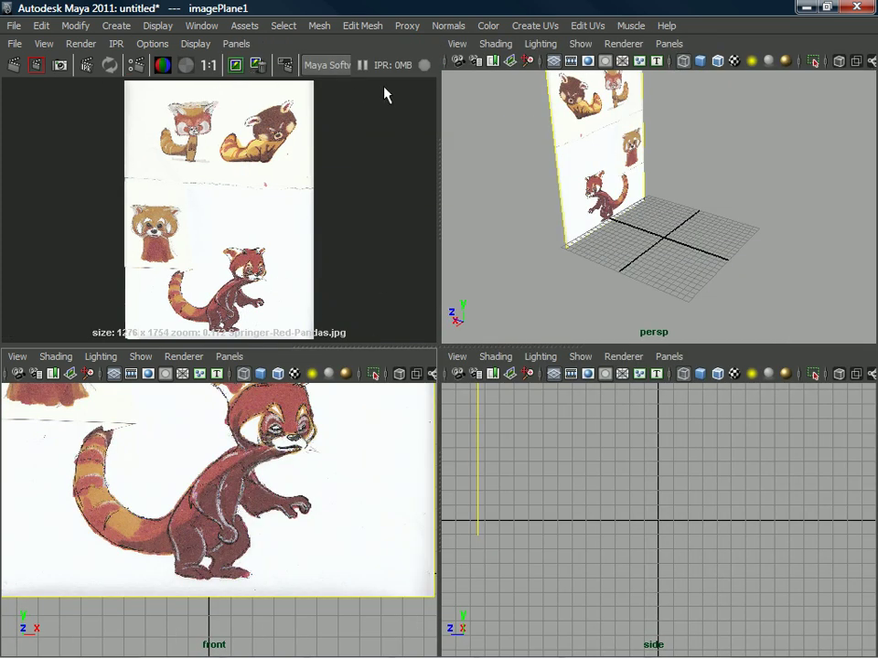
# Create a polygon cube at the origin and activate the Move tool on it
pyautogui.click(120, 27)
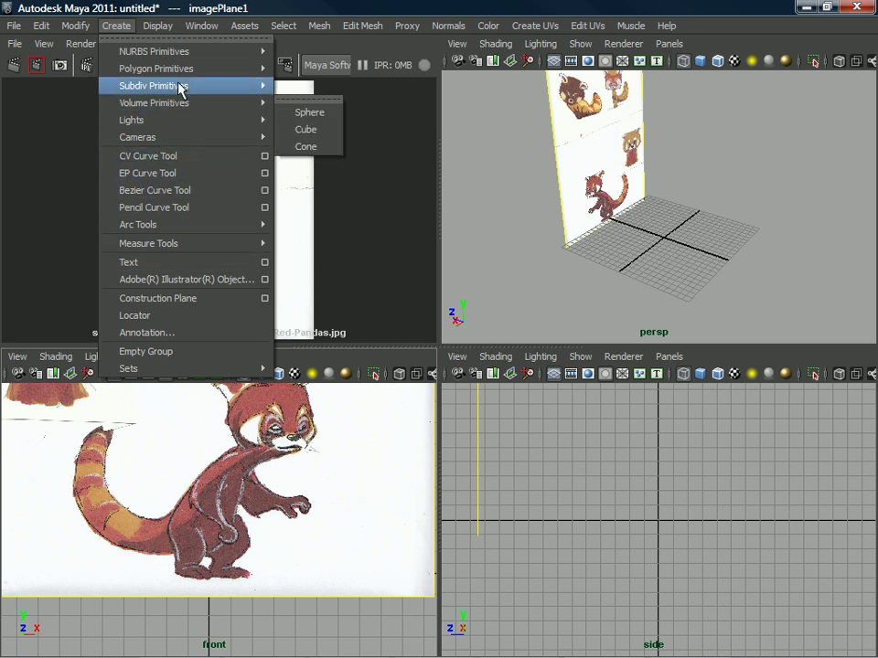
pyautogui.moveTo(184, 73)
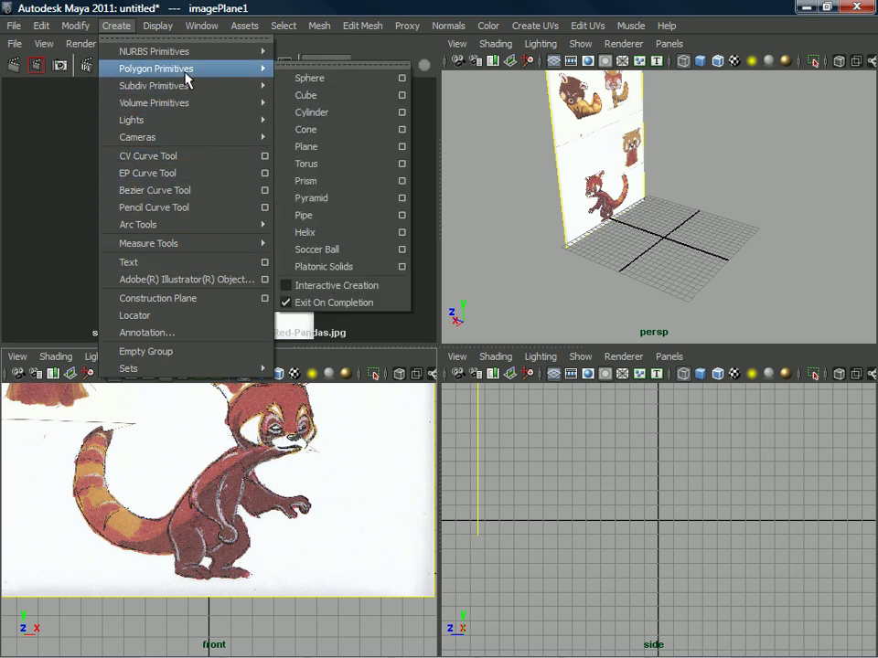
pyautogui.click(335, 104)
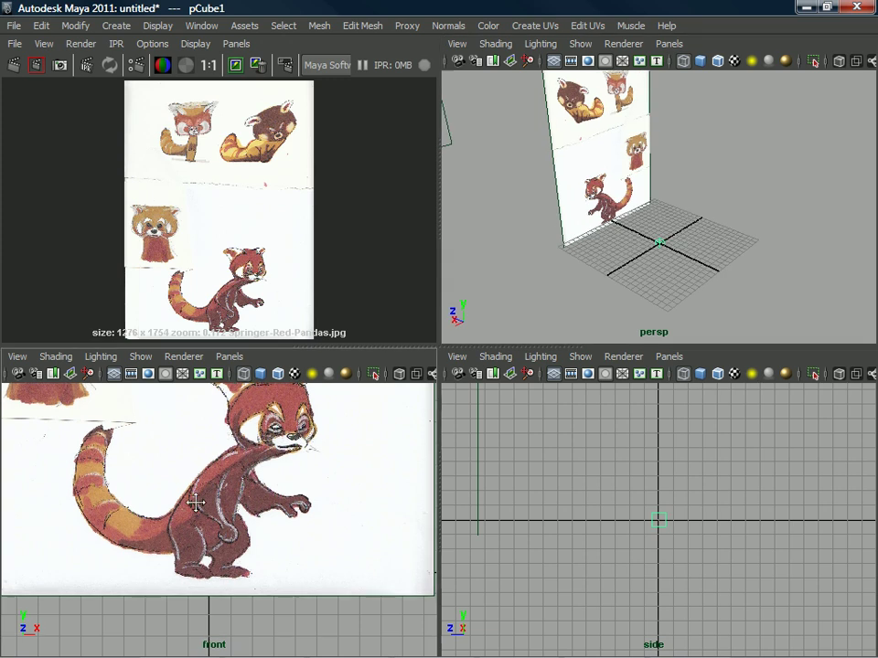
pyautogui.scroll(-6, 199, 512)
pyautogui.scroll(3, 225, 463)
pyautogui.press('w')
# Examine where the cube sits relative to the image plane in the front and perspective views
pyautogui.keyDown('alt'); pyautogui.moveTo(225, 458); pyautogui.dragTo(217, 511, button='middle'); pyautogui.keyUp('alt')
pyautogui.scroll(2, 251, 492)
pyautogui.keyDown('alt'); pyautogui.moveTo(268, 477); pyautogui.dragTo(260, 533, button='middle'); pyautogui.keyUp('alt')
pyautogui.scroll(-3, 294, 491)
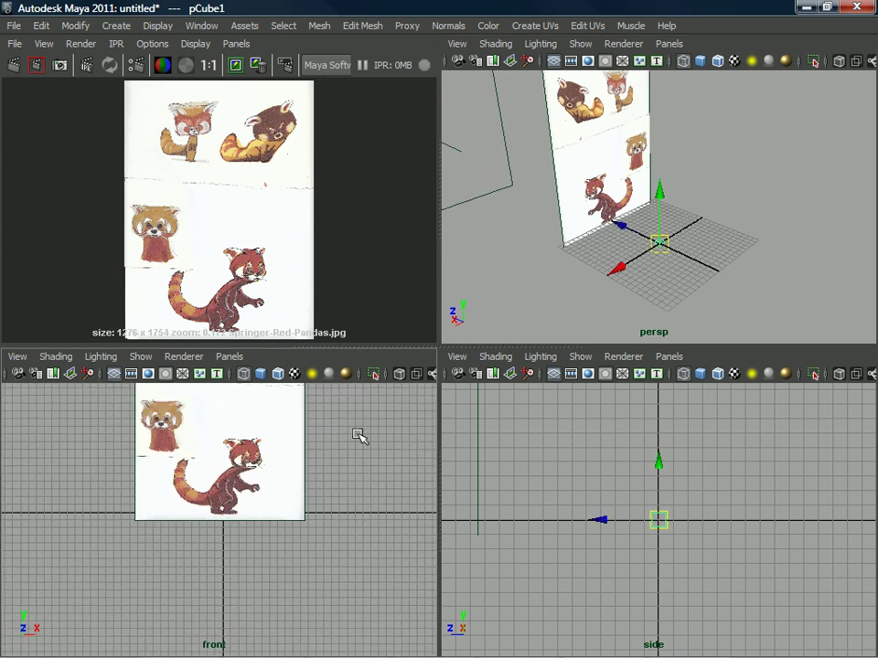
pyautogui.keyDown('alt'); pyautogui.moveTo(470, 167); pyautogui.dragTo(548, 220); pyautogui.keyUp('alt')
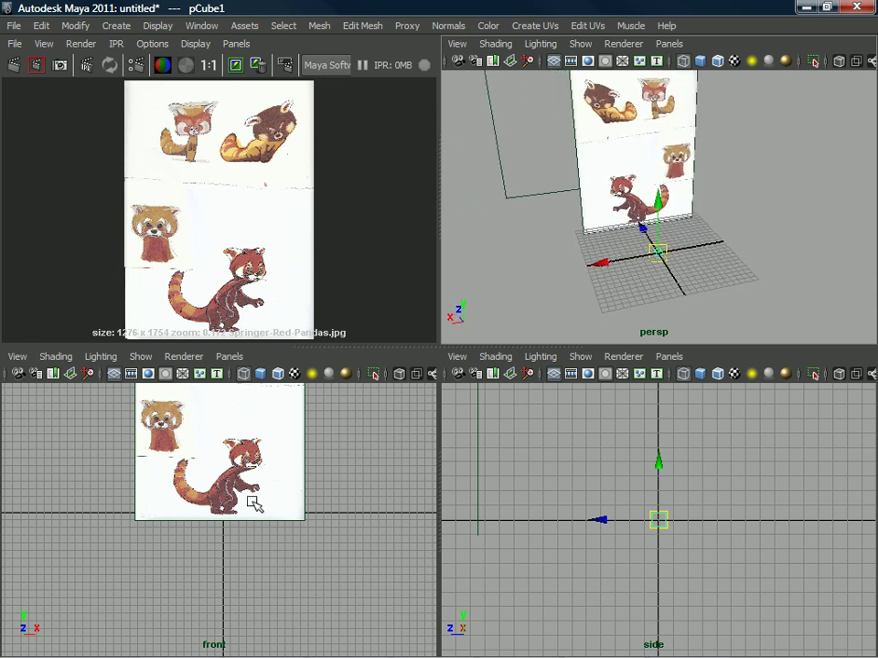
pyautogui.keyDown('alt'); pyautogui.moveTo(257, 503); pyautogui.dragTo(228, 507, button='middle'); pyautogui.keyUp('alt')
pyautogui.keyDown('alt'); pyautogui.moveTo(562, 297); pyautogui.dragTo(393, 192); pyautogui.keyUp('alt')
pyautogui.keyDown('alt'); pyautogui.moveTo(753, 294); pyautogui.dragTo(710, 259); pyautogui.keyUp('alt')
pyautogui.keyDown('alt'); pyautogui.moveTo(557, 197); pyautogui.dragTo(637, 202); pyautogui.keyUp('alt')
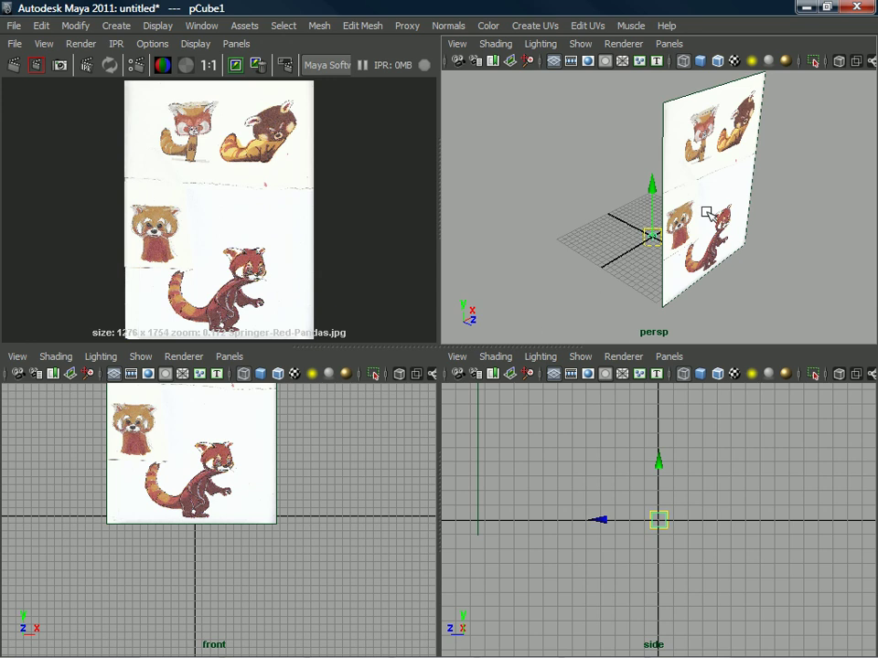
pyautogui.keyDown('alt'); pyautogui.moveTo(718, 242); pyautogui.dragTo(702, 250); pyautogui.keyUp('alt')
# Select the front view's camera
pyautogui.click(18, 357)
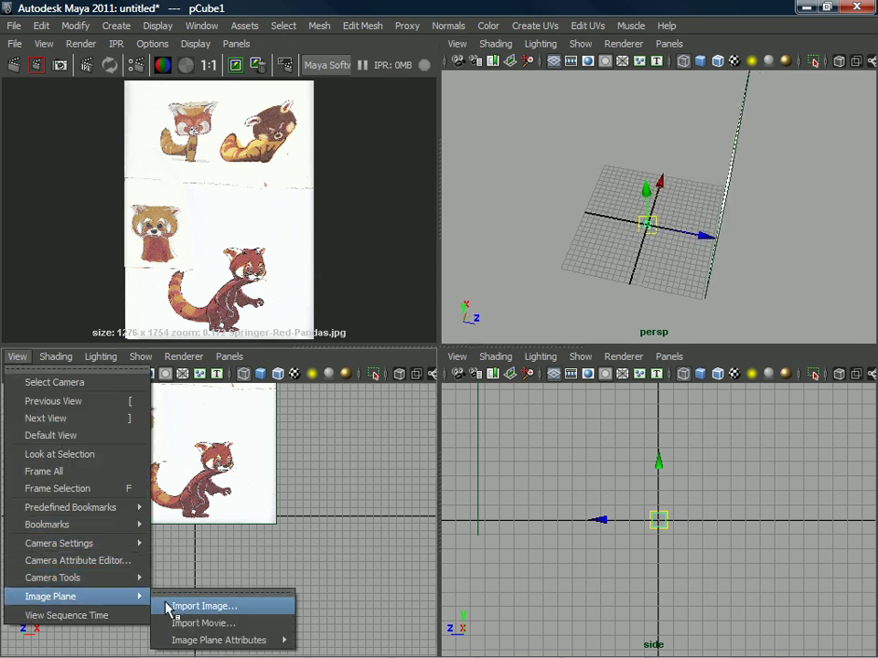
pyautogui.moveTo(81, 550)
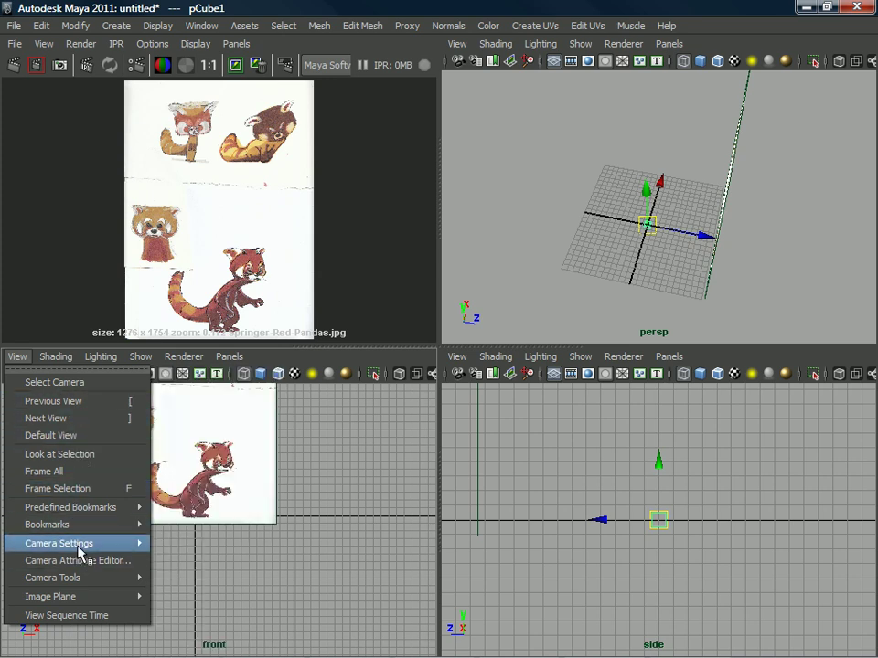
pyautogui.click(78, 384)
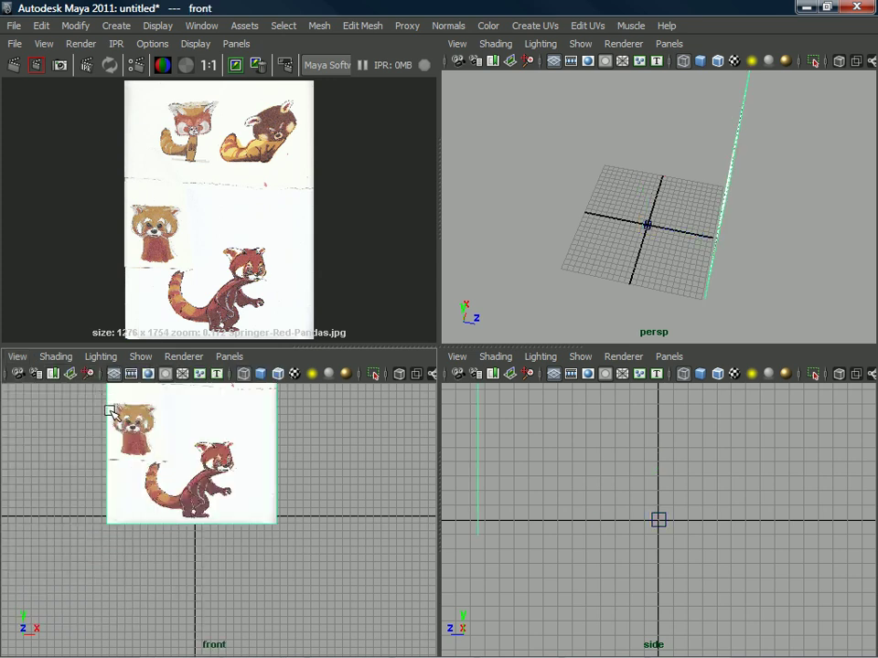
# Open the front camera's image plane attributes, try a Center Y of -13.898, and restore it to 13.898
pyautogui.hotkey('ctrl', 'a')
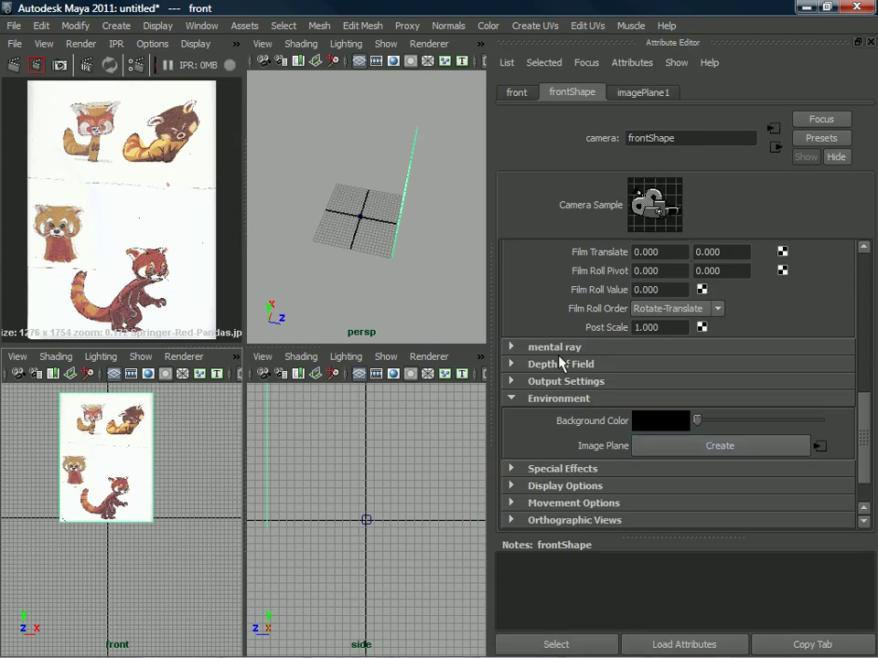
pyautogui.click(822, 446)
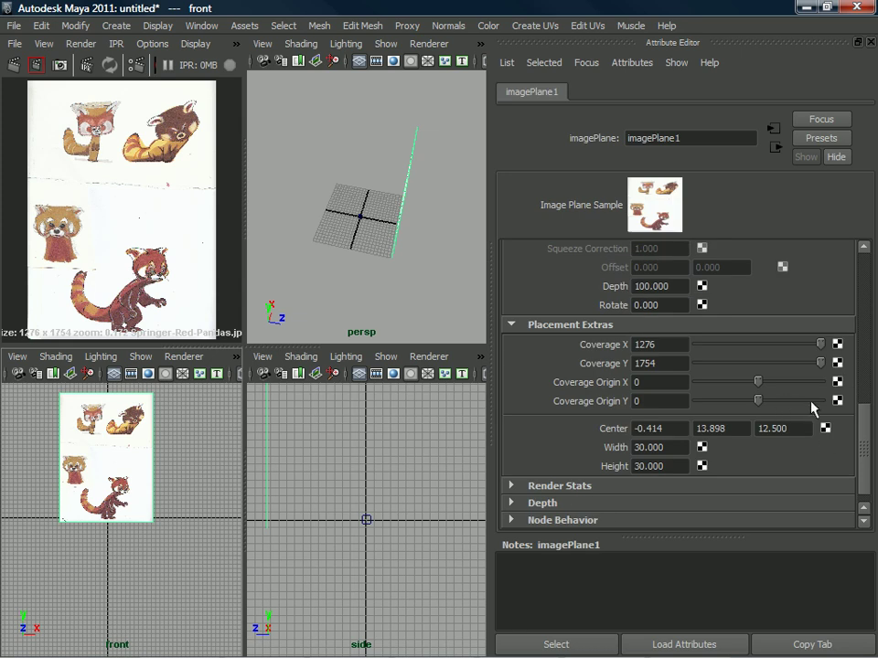
pyautogui.click(732, 429)
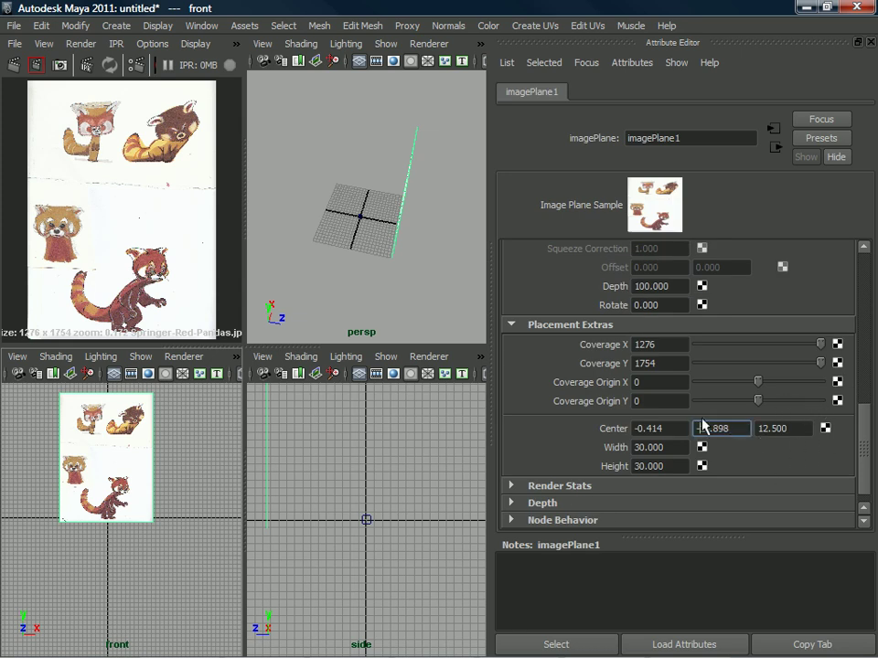
pyautogui.press('Return')
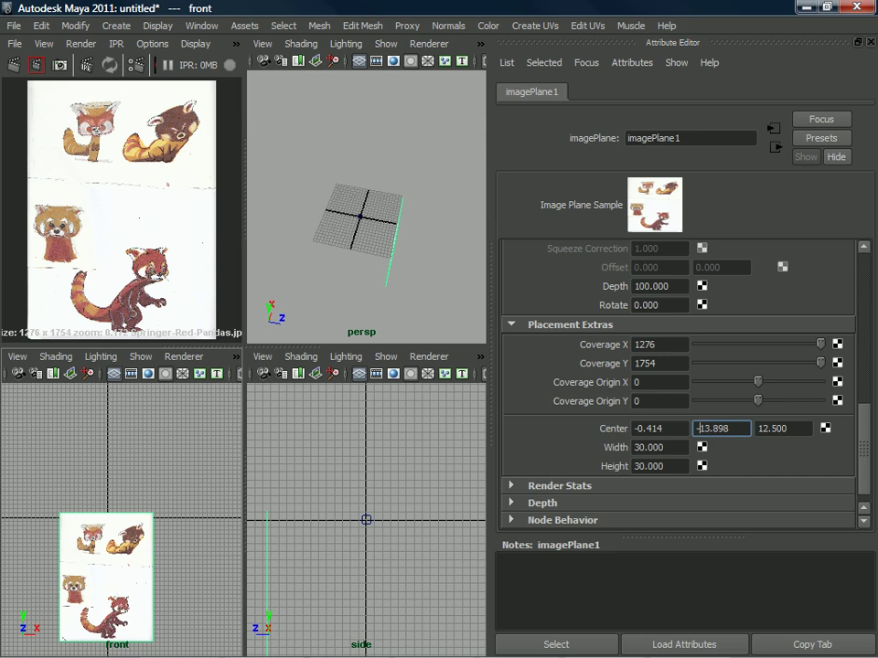
pyautogui.press('BackSpace')
pyautogui.press('Return')
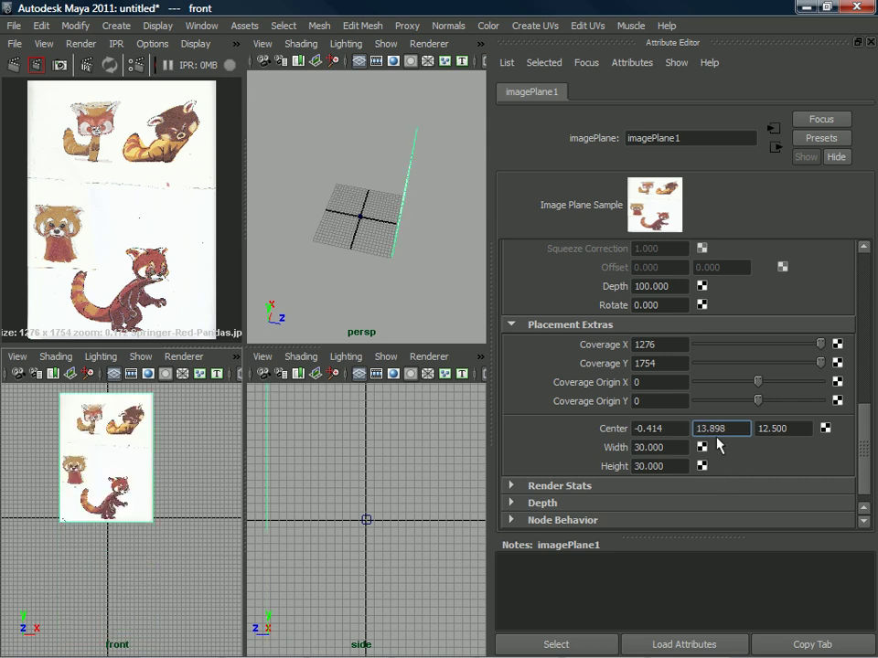
# Set the image plane's Center Z to -12.5 so it sits behind the cube, and close the Attribute Editor
pyautogui.click(757, 430)
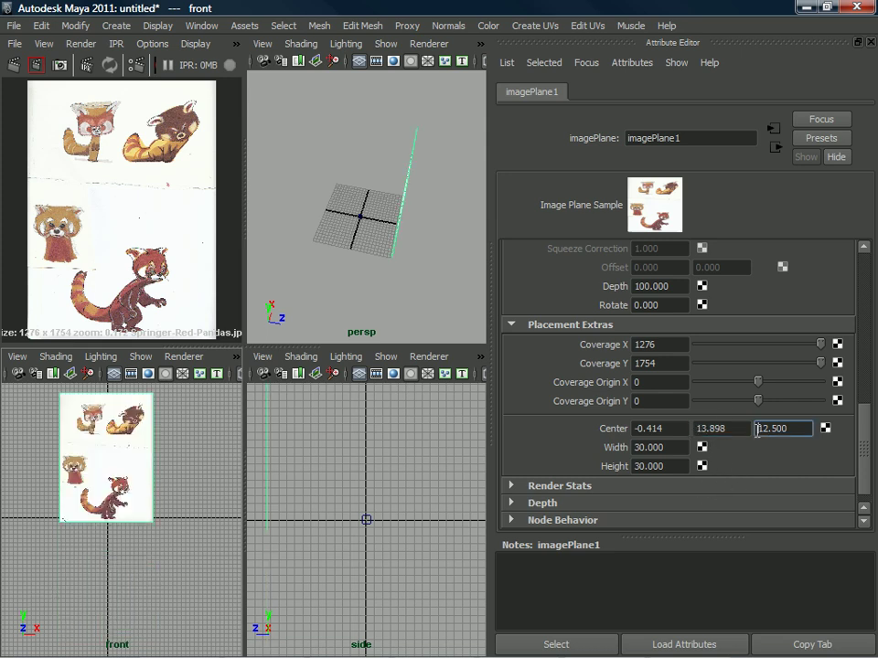
pyautogui.press('Return')
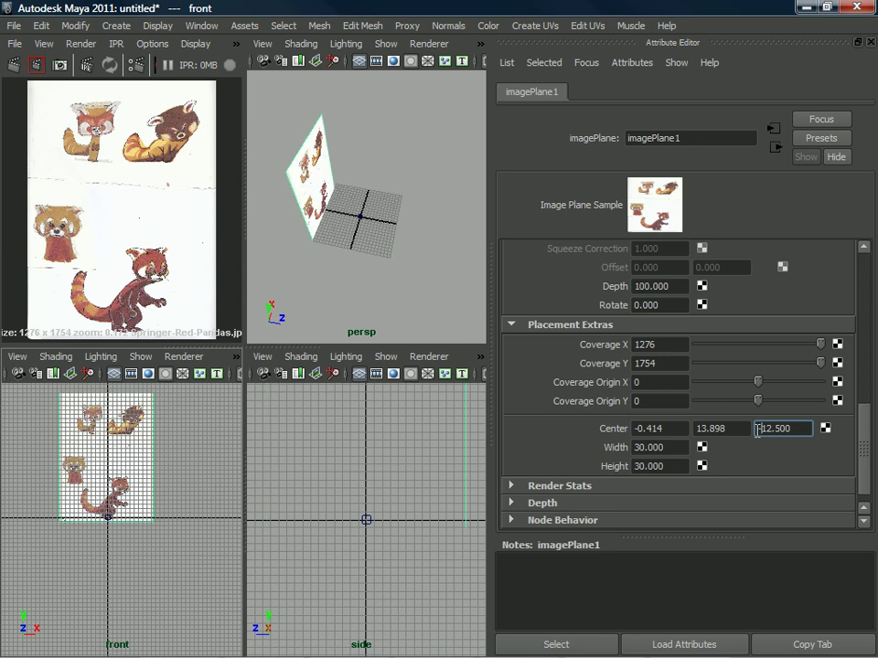
pyautogui.keyDown('alt'); pyautogui.moveTo(113, 485); pyautogui.dragTo(130, 474, button='middle'); pyautogui.keyUp('alt')
pyautogui.scroll(6, 131, 475)
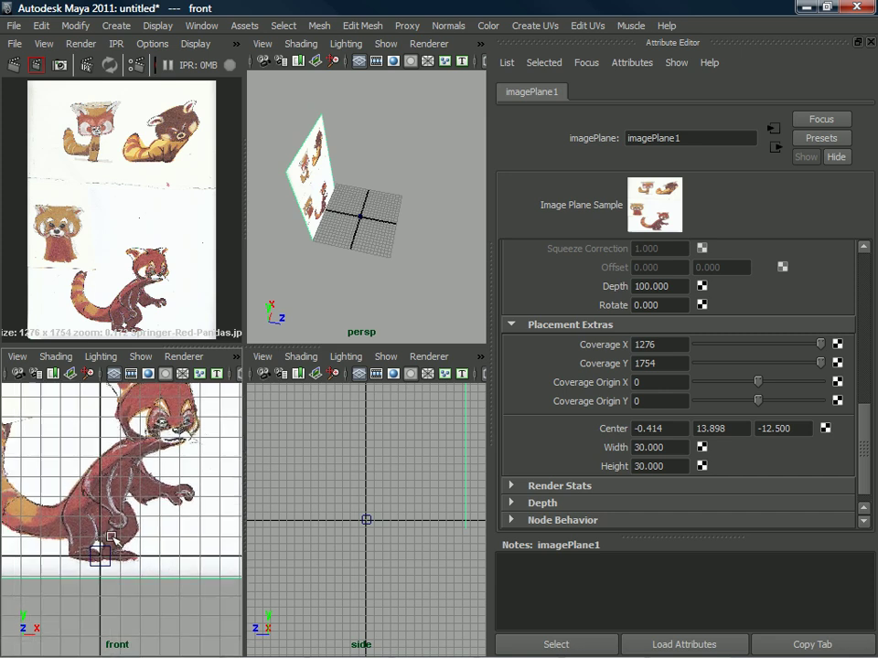
pyautogui.keyDown('alt'); pyautogui.moveTo(121, 531); pyautogui.dragTo(117, 537, button='middle'); pyautogui.keyUp('alt')
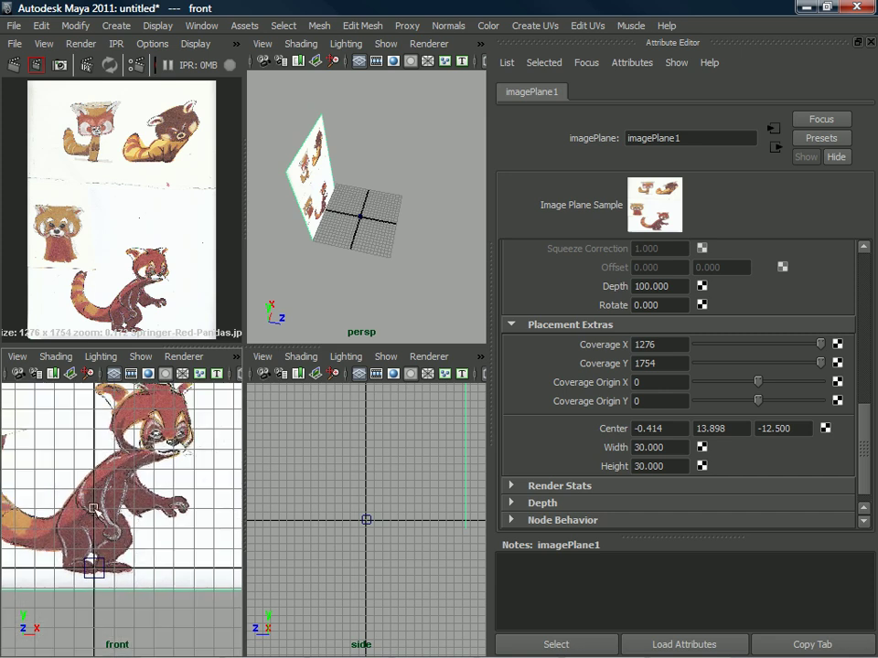
pyautogui.click(94, 560)
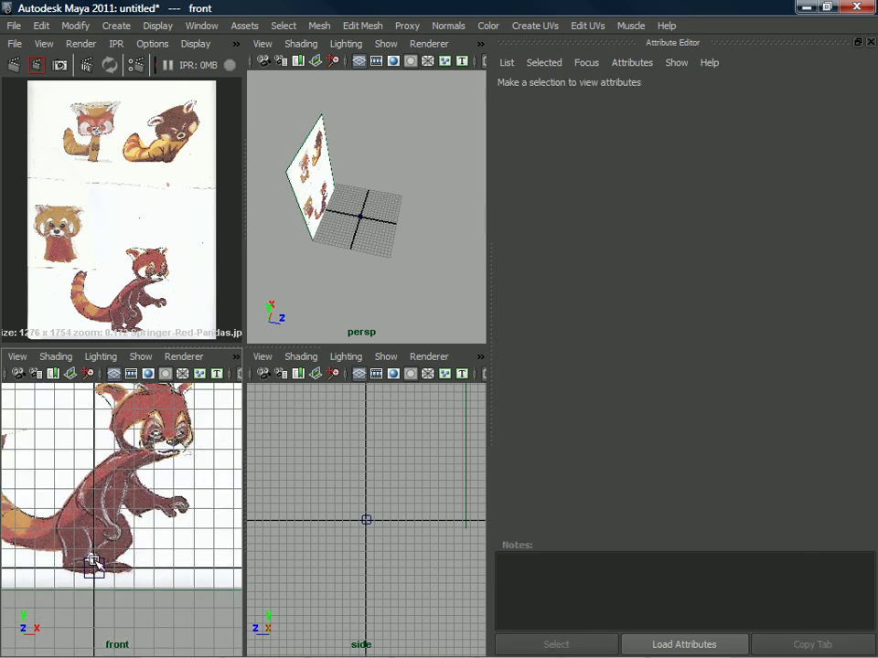
pyautogui.click(869, 42)
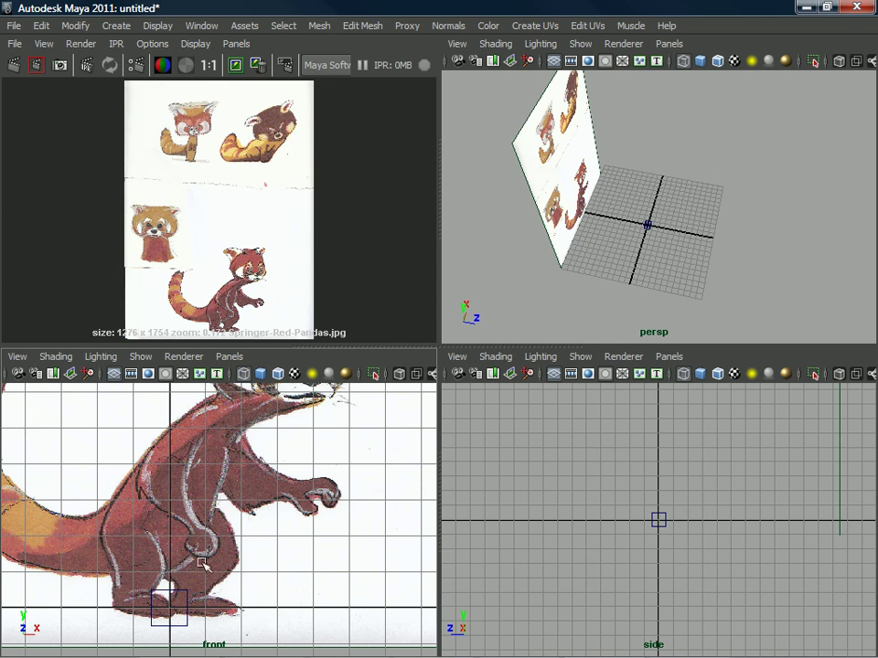
# Move the polygon cube from the origin onto the standing red panda's head in the front view
pyautogui.click(183, 585)
pyautogui.scroll(-3, 186, 582)
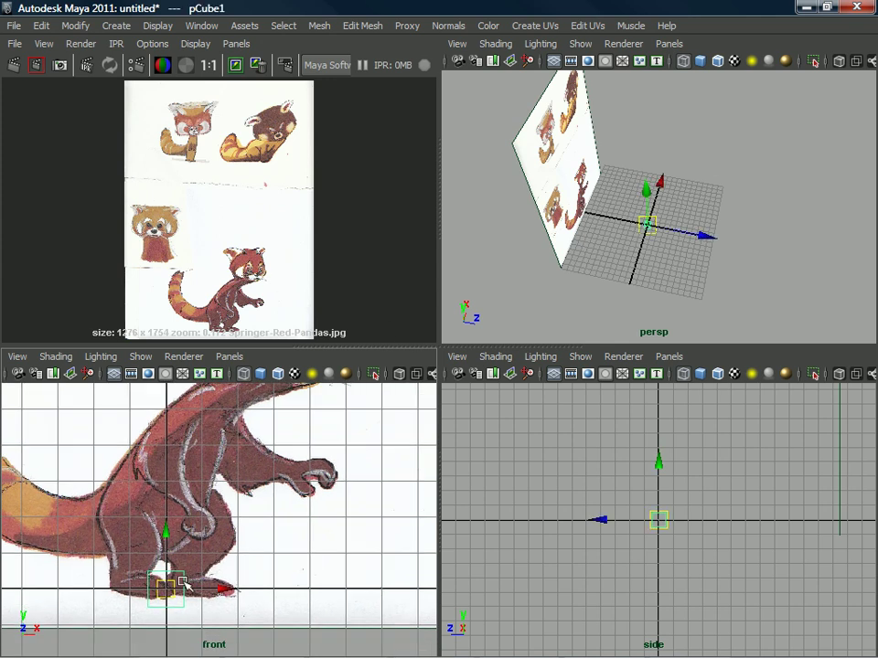
pyautogui.moveTo(190, 581); pyautogui.dragTo(263, 424)
pyautogui.keyDown('alt'); pyautogui.moveTo(263, 423); pyautogui.dragTo(215, 485, button='middle'); pyautogui.keyUp('alt')
# Scale the cube uniformly to about 3.78 and reposition it so it frames the standing red panda's head
pyautogui.press('r')
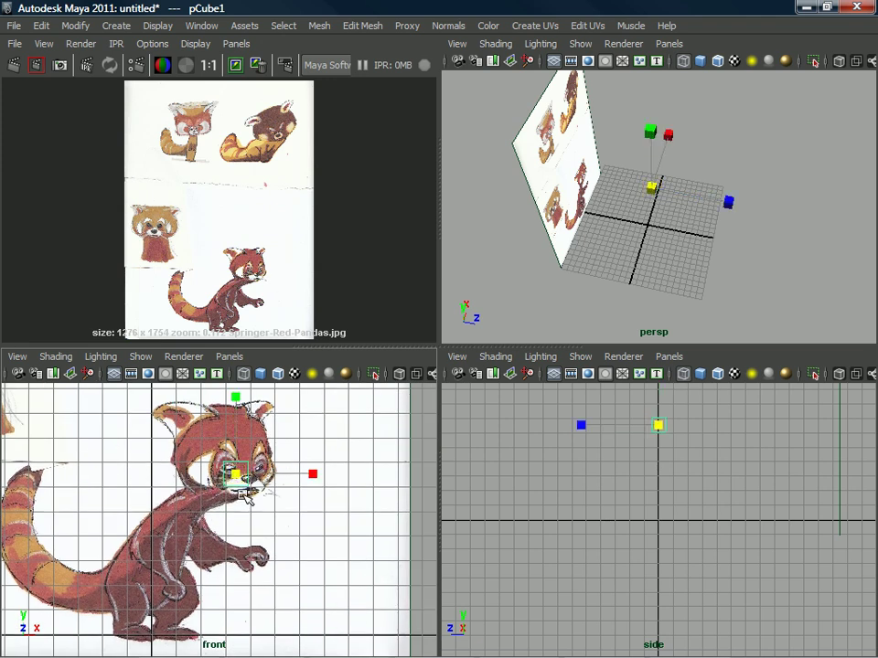
pyautogui.keyDown('alt'); pyautogui.moveTo(664, 195); pyautogui.dragTo(674, 261, button='middle'); pyautogui.keyUp('alt')
pyautogui.keyDown('alt'); pyautogui.moveTo(674, 261); pyautogui.dragTo(594, 224); pyautogui.keyUp('alt')
pyautogui.moveTo(235, 474); pyautogui.dragTo(305, 466)
pyautogui.press('w')
pyautogui.moveTo(235, 472)
pyautogui.mouseDown()
pyautogui.moveTo(233, 448)
pyautogui.moveTo(228, 454)
pyautogui.mouseUp()
pyautogui.keyDown('alt'); pyautogui.moveTo(242, 453); pyautogui.dragTo(247, 476, button='middle'); pyautogui.keyUp('alt')
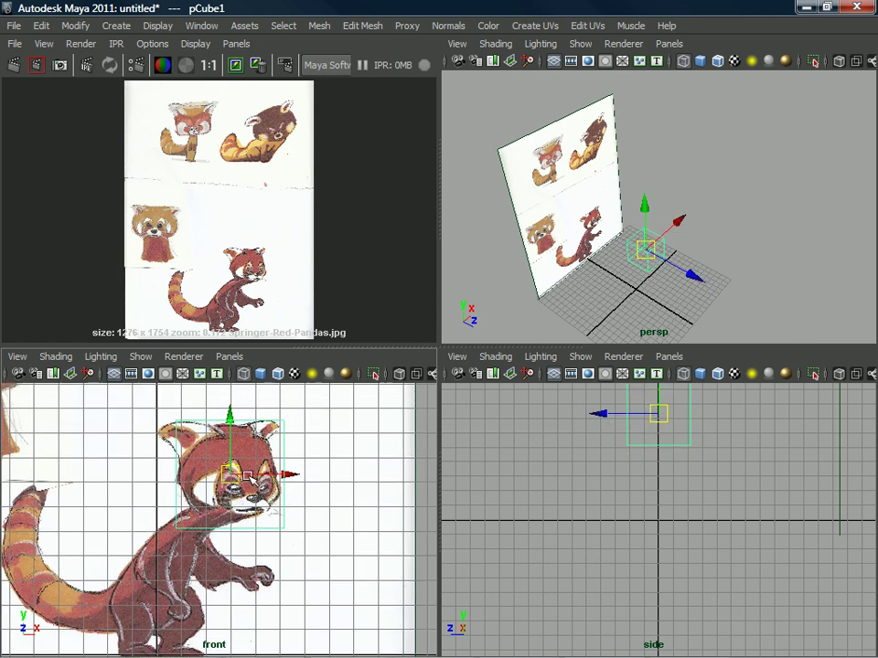
pyautogui.press('r')
pyautogui.moveTo(231, 474); pyautogui.dragTo(224, 476)
# Rename the cube's transform node as RedPandaHeadUnit
pyautogui.keyDown('alt'); pyautogui.moveTo(688, 219); pyautogui.dragTo(644, 219); pyautogui.keyUp('alt')
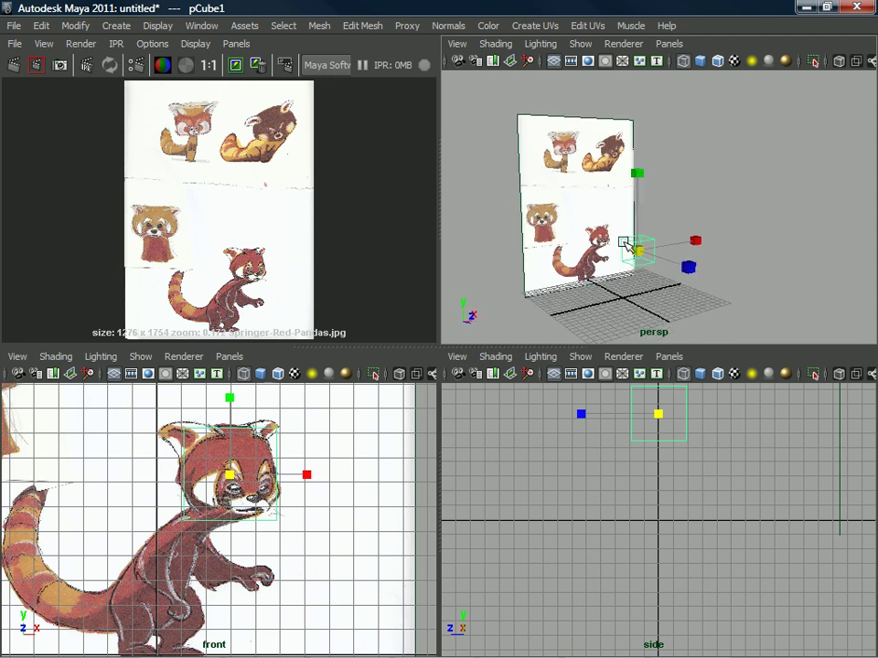
pyautogui.keyDown('alt'); pyautogui.moveTo(646, 221); pyautogui.dragTo(631, 222); pyautogui.keyUp('alt')
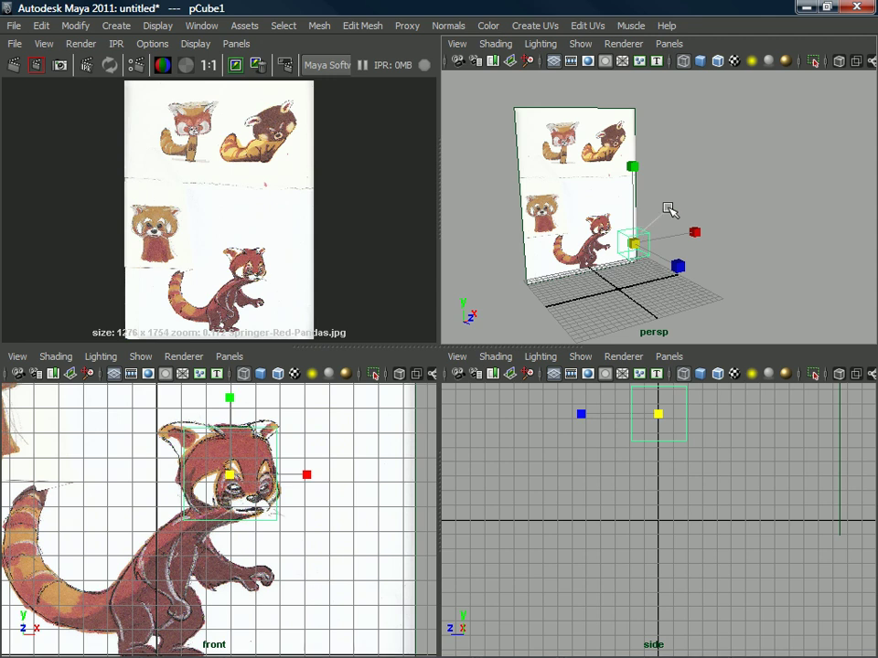
pyautogui.click(662, 239)
pyautogui.click(649, 236)
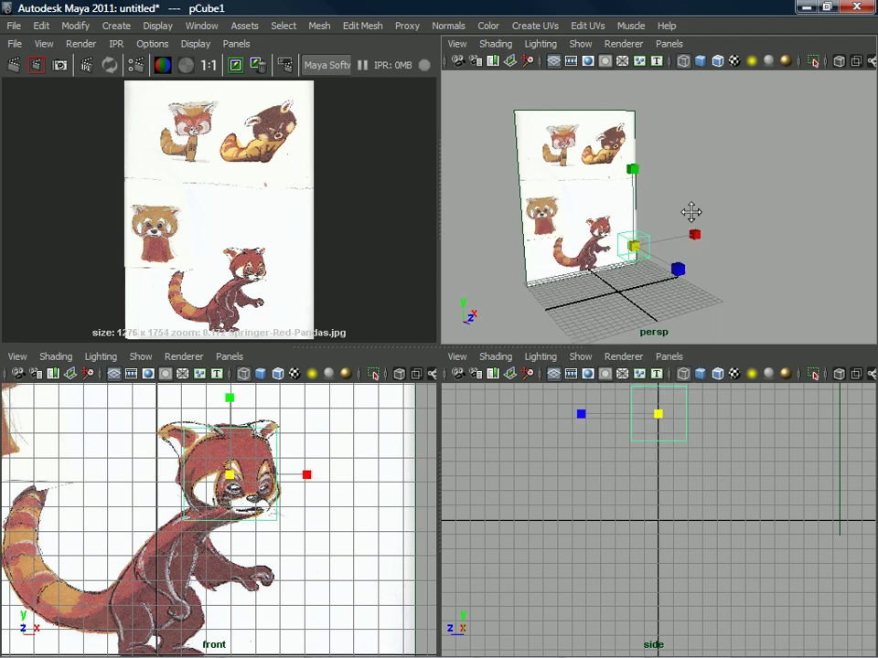
pyautogui.scroll(4, 653, 237)
pyautogui.hotkey('ctrl', 'a')
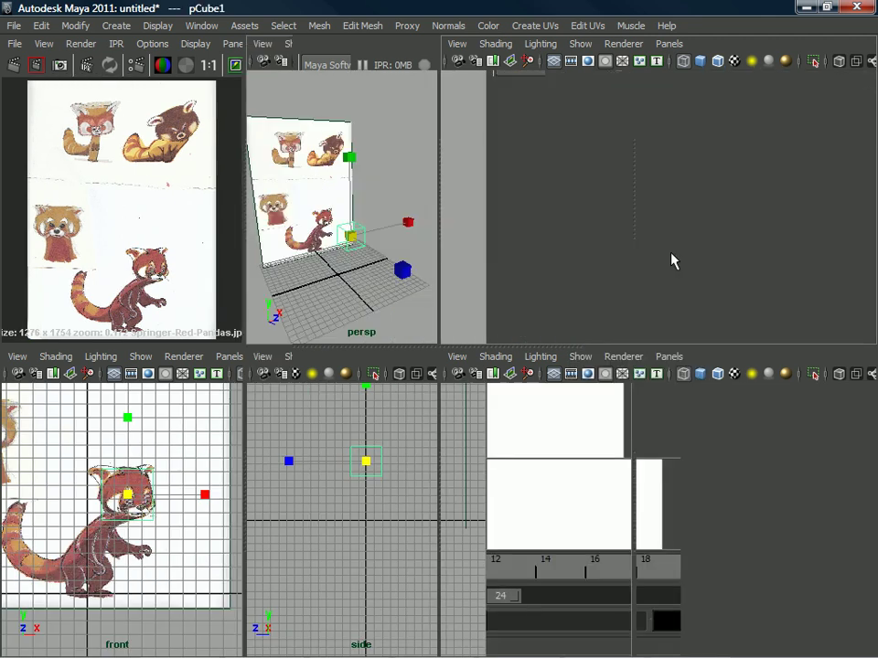
pyautogui.click(523, 93)
pyautogui.click(665, 137)
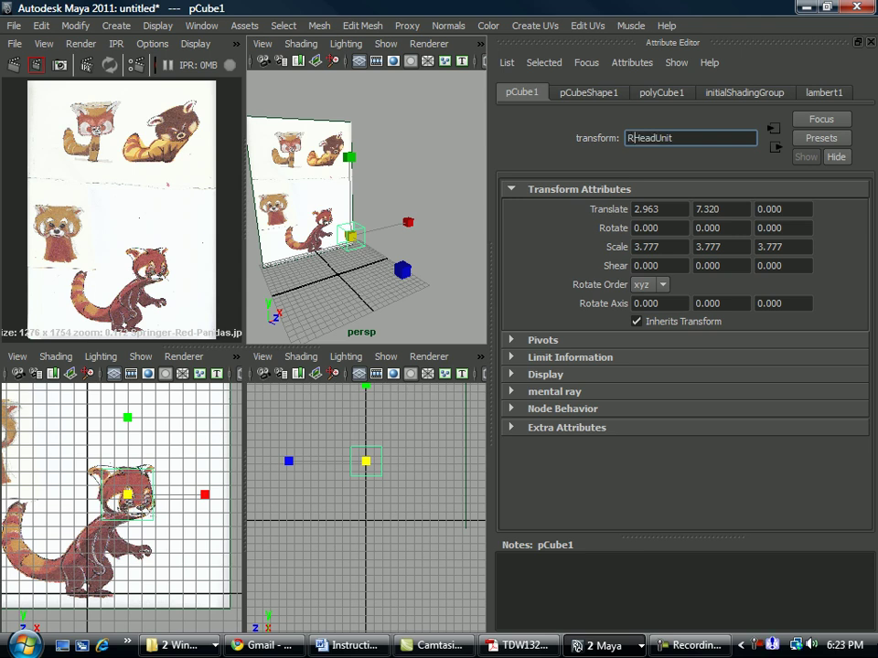
pyautogui.write('nda')
pyautogui.press('Return')
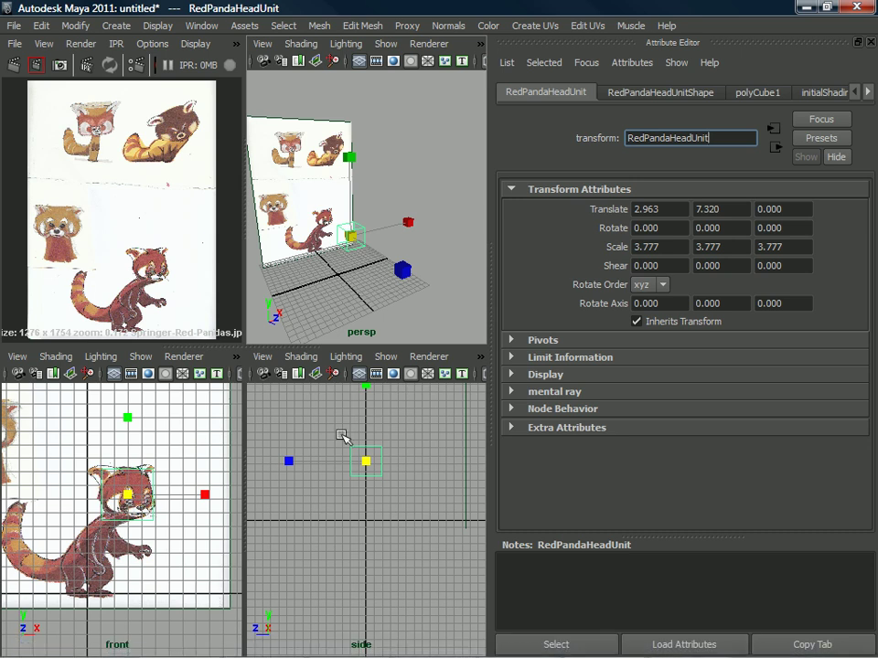
# Activate the Move tool on the head unit cube in the front view
pyautogui.keyDown('alt'); pyautogui.moveTo(99, 459); pyautogui.dragTo(139, 461, button='middle'); pyautogui.keyUp('alt')
pyautogui.press('q')
pyautogui.moveTo(161, 437); pyautogui.dragTo(239, 306, button='right')
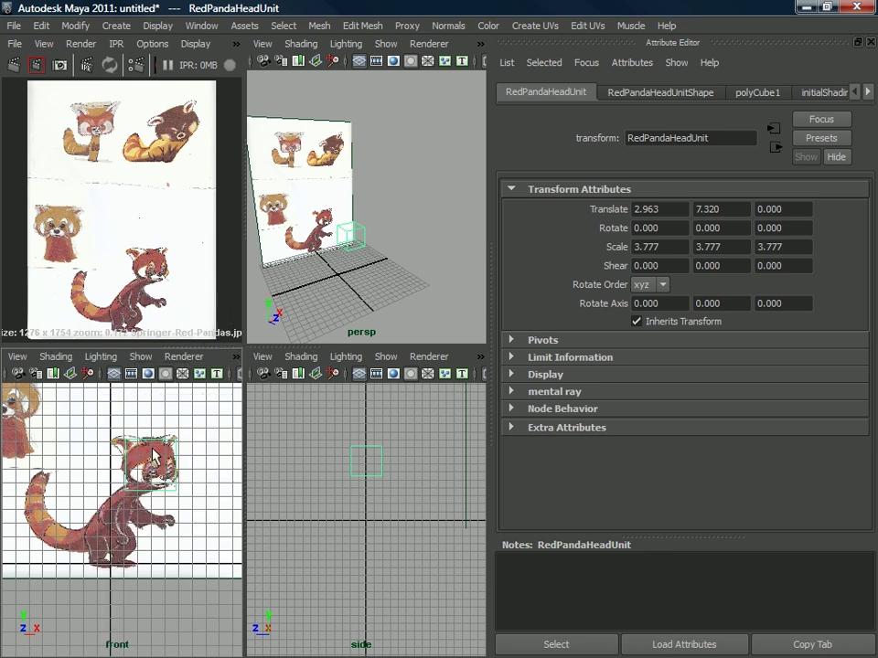
pyautogui.keyDown('alt'); pyautogui.moveTo(152, 450); pyautogui.dragTo(154, 453, button='middle'); pyautogui.keyUp('alt')
pyautogui.press('w')
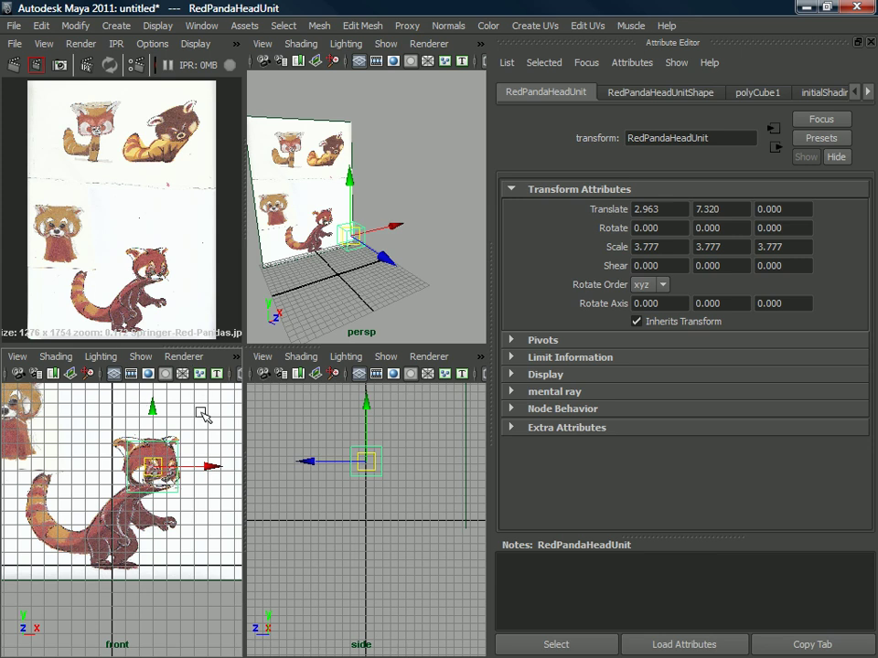
pyautogui.moveTo(149, 474)
pyautogui.keyDown('alt'); pyautogui.mouseDown(button='middle')
pyautogui.moveTo(166, 454)
pyautogui.moveTo(144, 472)
pyautogui.mouseUp(button='middle'); pyautogui.keyUp('alt')
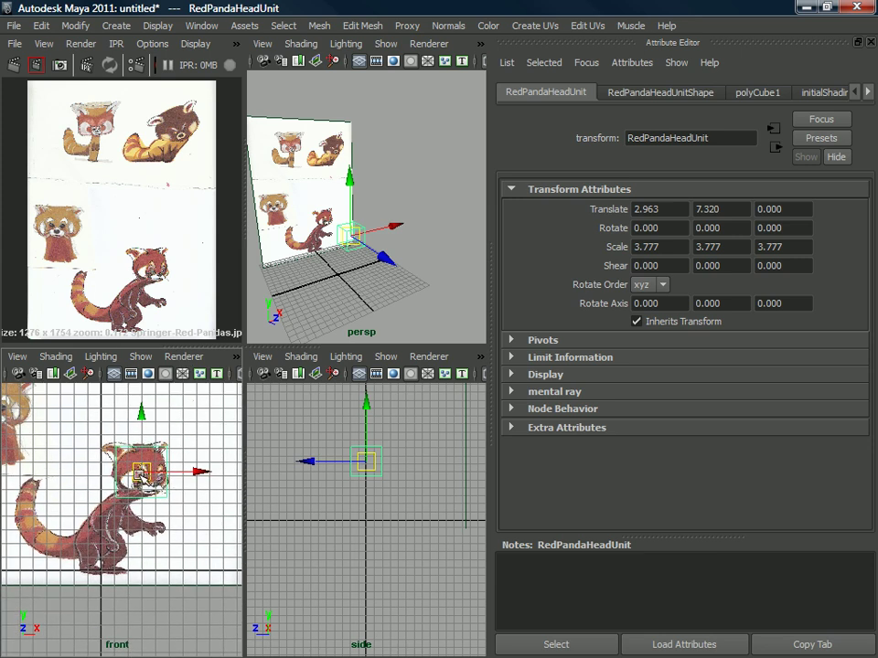
pyautogui.press('g')
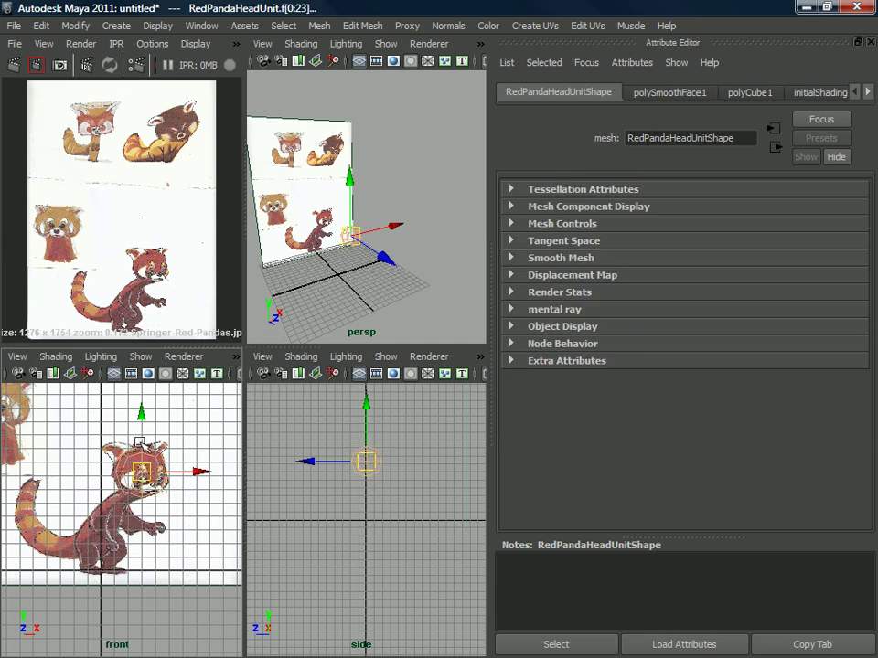
pyautogui.press('z')
pyautogui.hotkey('ctrl', 'd')
pyautogui.press('z')
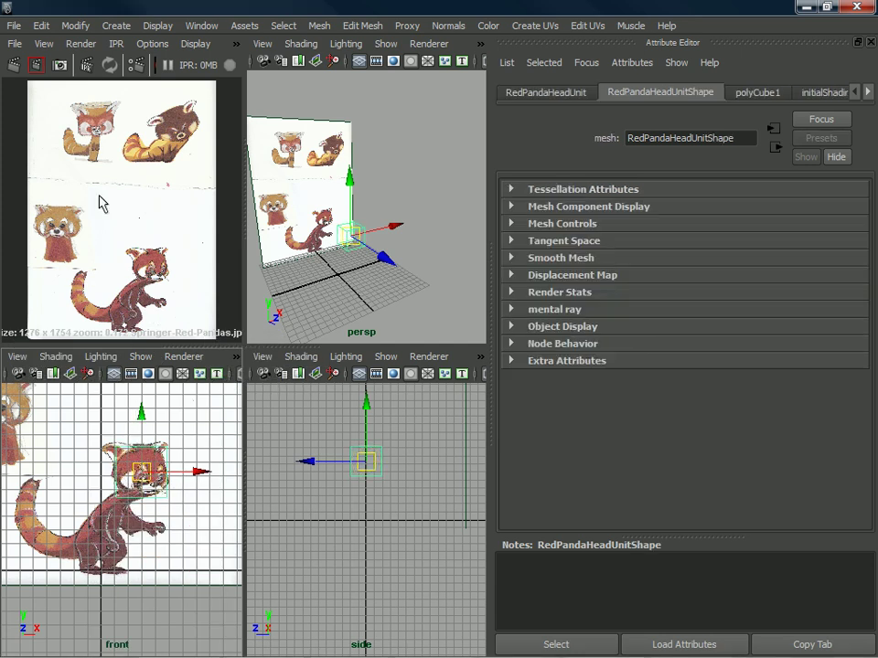
# Duplicate the head unit cube and move the copy straight down until it sits directly beneath the original
pyautogui.click(40, 26)
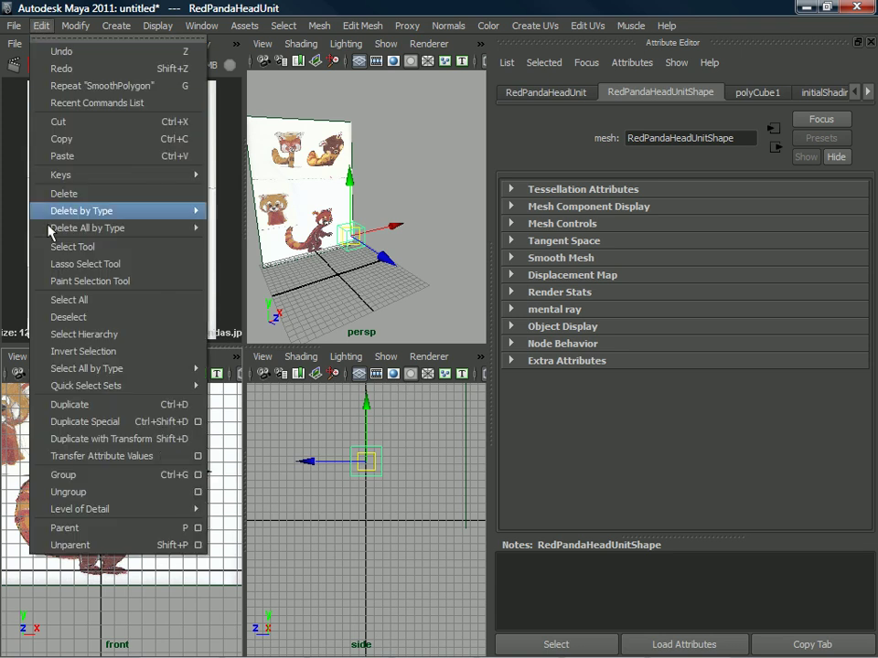
pyautogui.click(69, 405)
pyautogui.moveTo(143, 416); pyautogui.dragTo(134, 464)
pyautogui.keyDown('alt'); pyautogui.moveTo(134, 456); pyautogui.dragTo(133, 468, button='middle'); pyautogui.keyUp('alt')
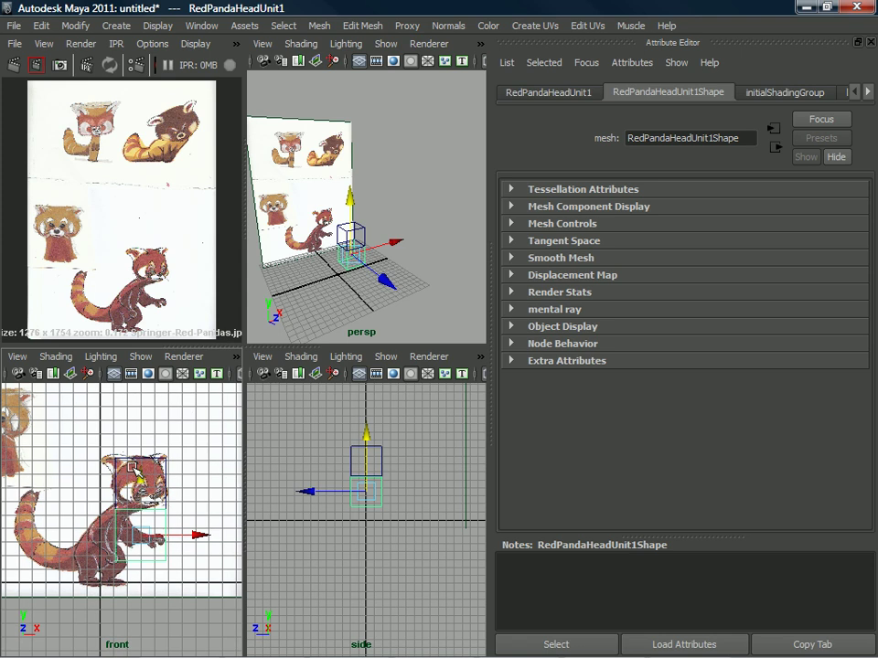
# Duplicate the second cube and move the copy straight down to form a vertical stack of three head units
pyautogui.click(41, 26)
pyautogui.click(73, 405)
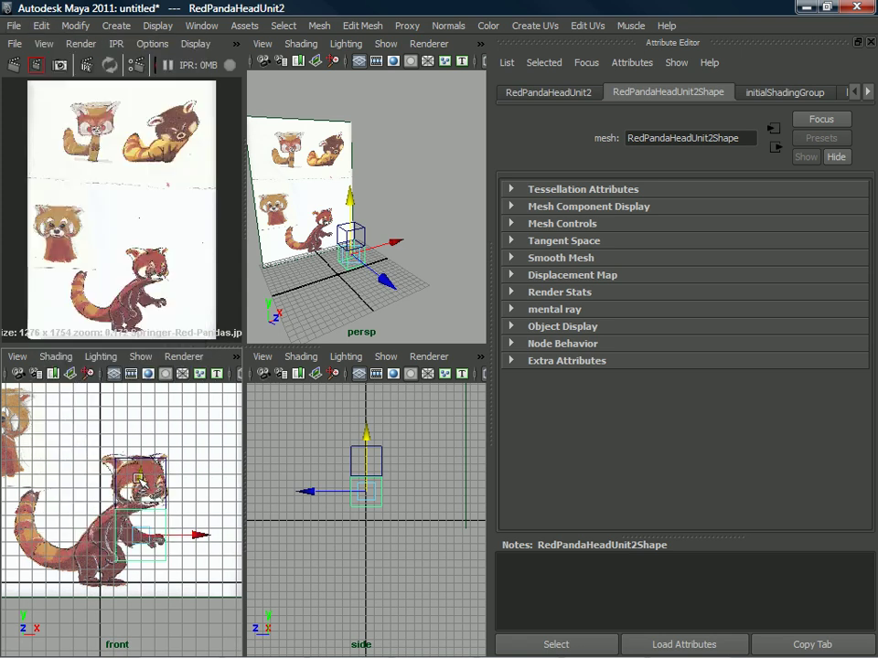
pyautogui.moveTo(139, 477); pyautogui.dragTo(134, 531)
pyautogui.scroll(3, 174, 485)
pyautogui.keyDown('alt'); pyautogui.moveTo(156, 510); pyautogui.dragTo(134, 492, button='middle'); pyautogui.keyUp('alt')
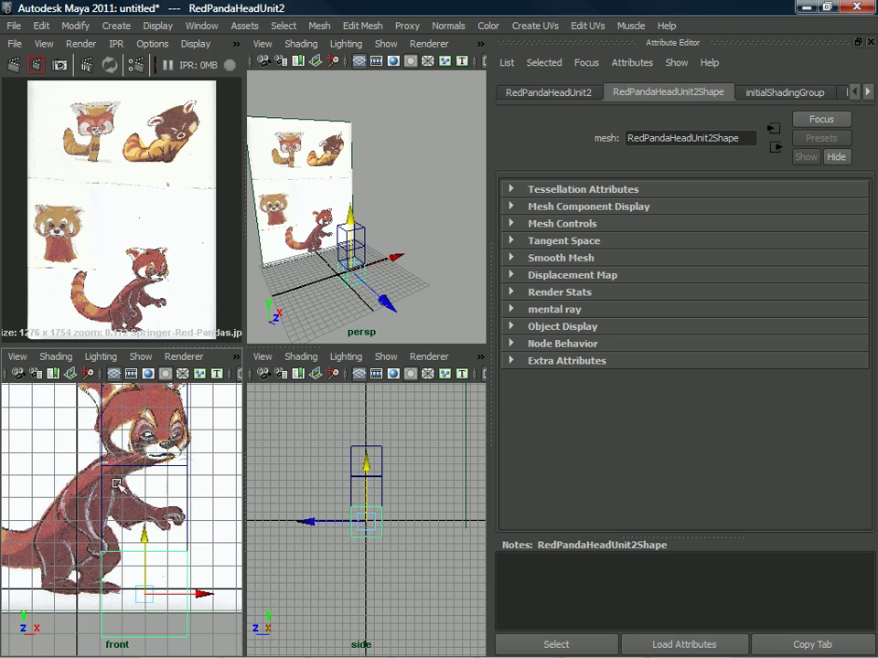
# Try rotating the middle cube diagonally and moving it over the panda's torso, and undo both transformations
pyautogui.click(116, 482)
pyautogui.press('e')
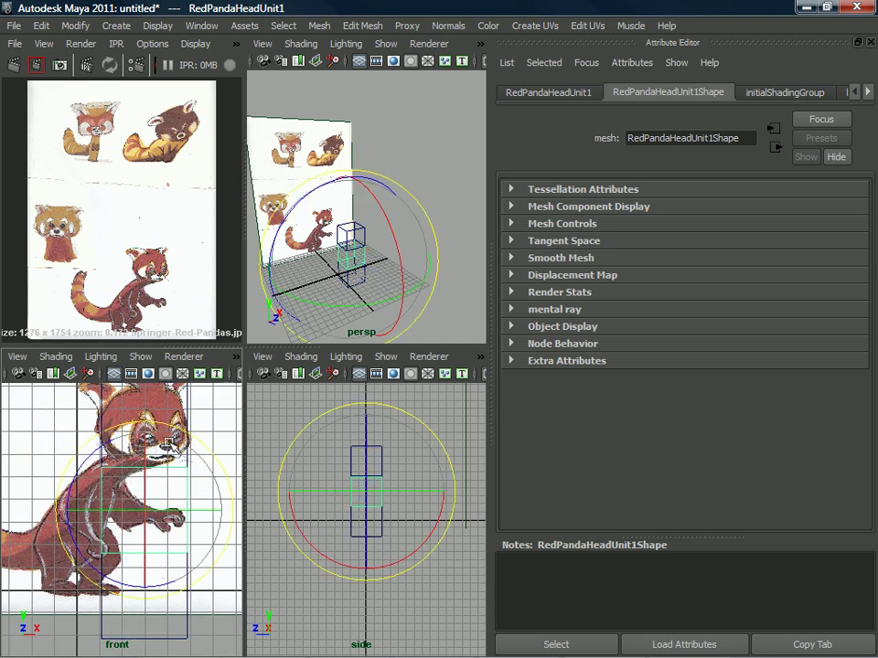
pyautogui.moveTo(106, 441); pyautogui.dragTo(150, 456)
pyautogui.press('w')
pyautogui.moveTo(131, 499); pyautogui.dragTo(84, 491)
pyautogui.keyDown('alt'); pyautogui.moveTo(86, 511); pyautogui.dragTo(128, 536, button='middle'); pyautogui.keyUp('alt')
pyautogui.scroll(-3, 117, 497)
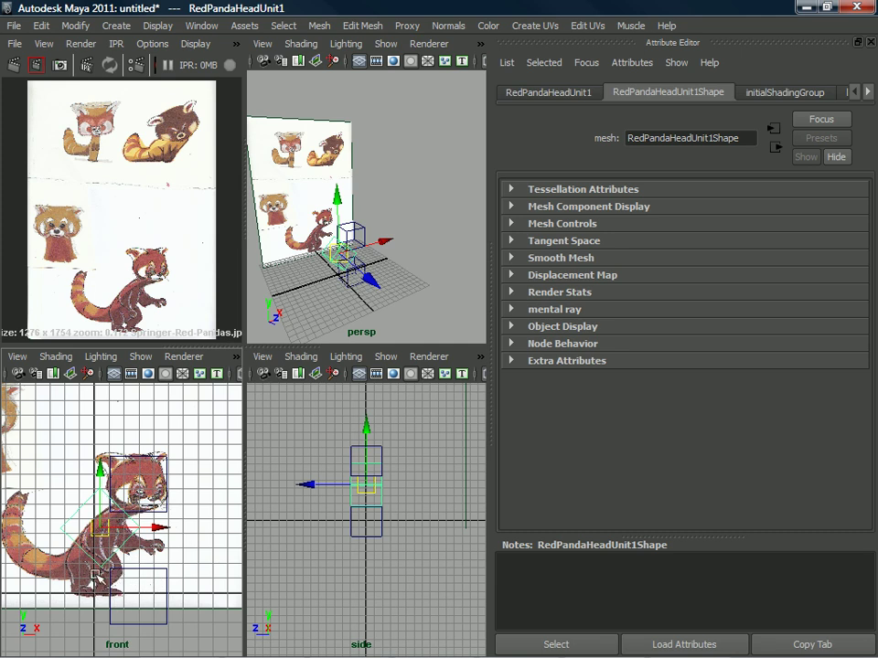
pyautogui.keyDown('alt'); pyautogui.moveTo(134, 534); pyautogui.dragTo(138, 523, button='middle'); pyautogui.keyUp('alt')
pyautogui.hotkey('ctrl', 'z')
pyautogui.hotkey('ctrl', 'z')
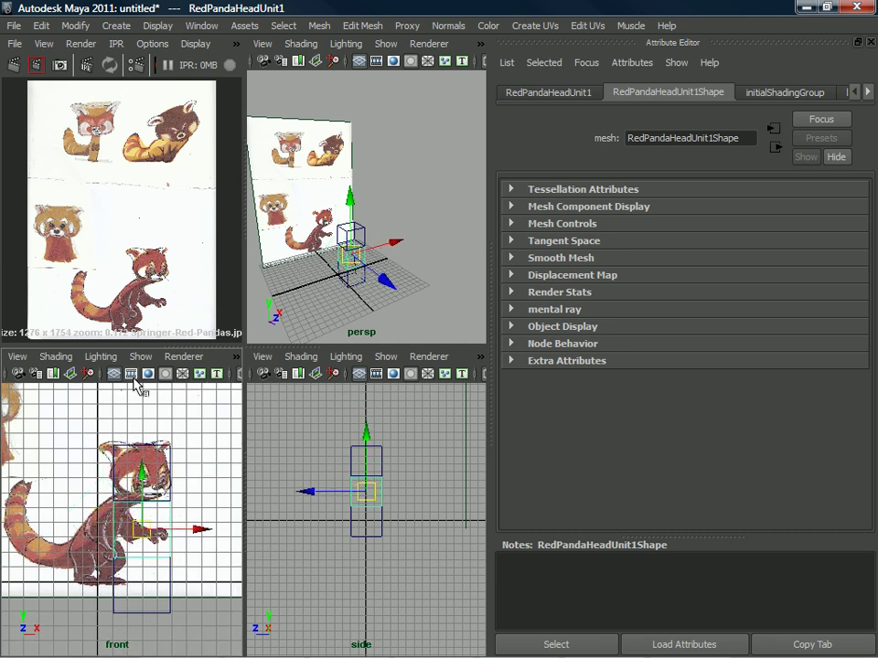
# Select all three cubes and move the stack up onto the ground line and sideways against the vertical grid axis
pyautogui.keyDown('alt'); pyautogui.moveTo(119, 471); pyautogui.dragTo(151, 478, button='middle'); pyautogui.keyUp('alt')
pyautogui.moveTo(167, 440); pyautogui.dragTo(109, 606)
pyautogui.moveTo(133, 580)
pyautogui.keyDown('alt'); pyautogui.mouseDown(button='middle')
pyautogui.moveTo(133, 592)
pyautogui.moveTo(133, 582)
pyautogui.mouseUp(button='middle'); pyautogui.keyUp('alt')
pyautogui.moveTo(124, 519); pyautogui.dragTo(125, 489)
pyautogui.moveTo(180, 547)
pyautogui.mouseDown()
pyautogui.moveTo(151, 548)
pyautogui.moveTo(166, 551)
pyautogui.mouseUp()
# Examine the stacked head units against the reference image in the perspective view, and select only the bottom cube
pyautogui.keyDown('alt'); pyautogui.moveTo(307, 280); pyautogui.dragTo(390, 191); pyautogui.keyUp('alt')
pyautogui.keyDown('alt'); pyautogui.moveTo(391, 191); pyautogui.dragTo(340, 289, button='right'); pyautogui.keyUp('alt')
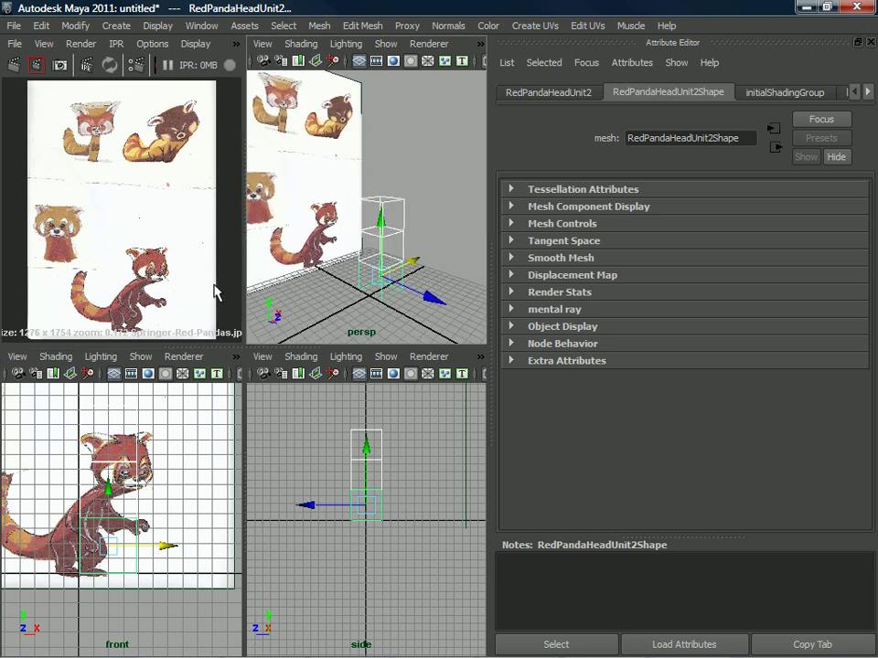
pyautogui.moveTo(393, 210)
pyautogui.keyDown('alt'); pyautogui.mouseDown()
pyautogui.moveTo(400, 219)
pyautogui.moveTo(378, 207)
pyautogui.mouseUp(); pyautogui.keyUp('alt')
pyautogui.keyDown('alt'); pyautogui.moveTo(379, 207); pyautogui.dragTo(401, 218, button='right'); pyautogui.keyUp('alt')
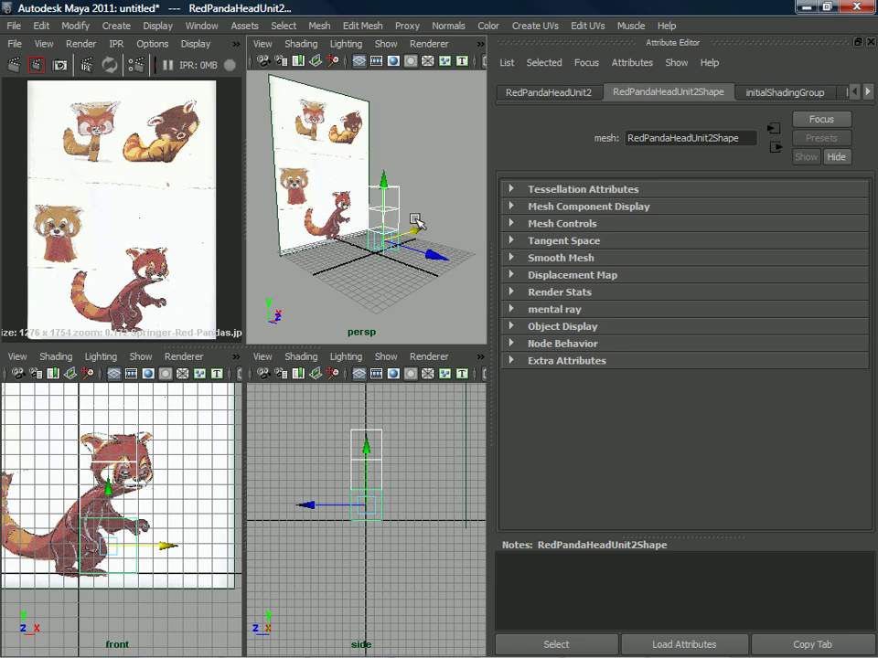
pyautogui.keyDown('alt'); pyautogui.moveTo(389, 224); pyautogui.dragTo(454, 271, button='right'); pyautogui.keyUp('alt')
pyautogui.click(453, 293)
pyautogui.click(437, 291)
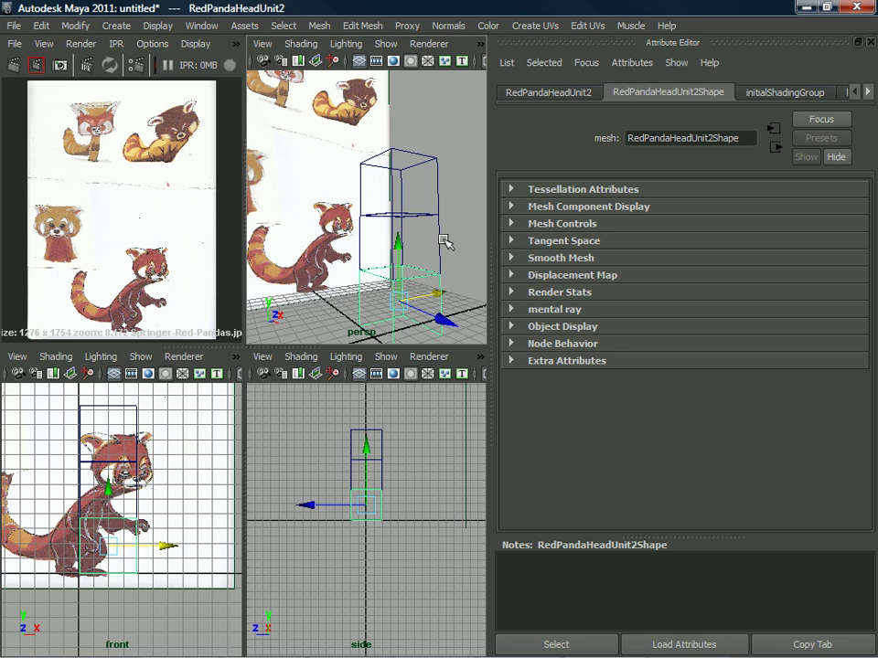
# Display the top head-unit cube's dimensions with the universal manipulator, and deselect the cube
pyautogui.click(438, 194)
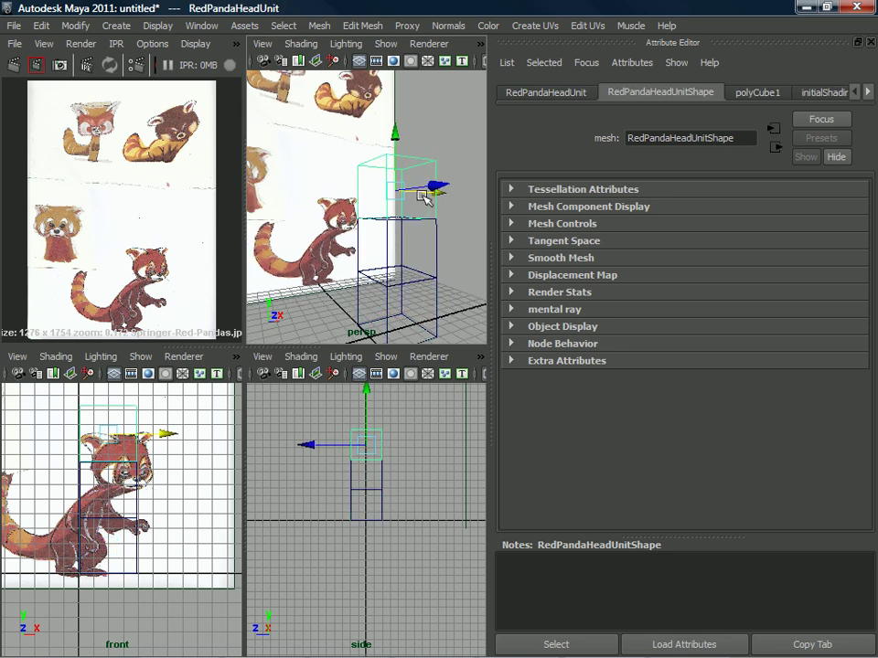
pyautogui.hotkey('ctrl', 't')
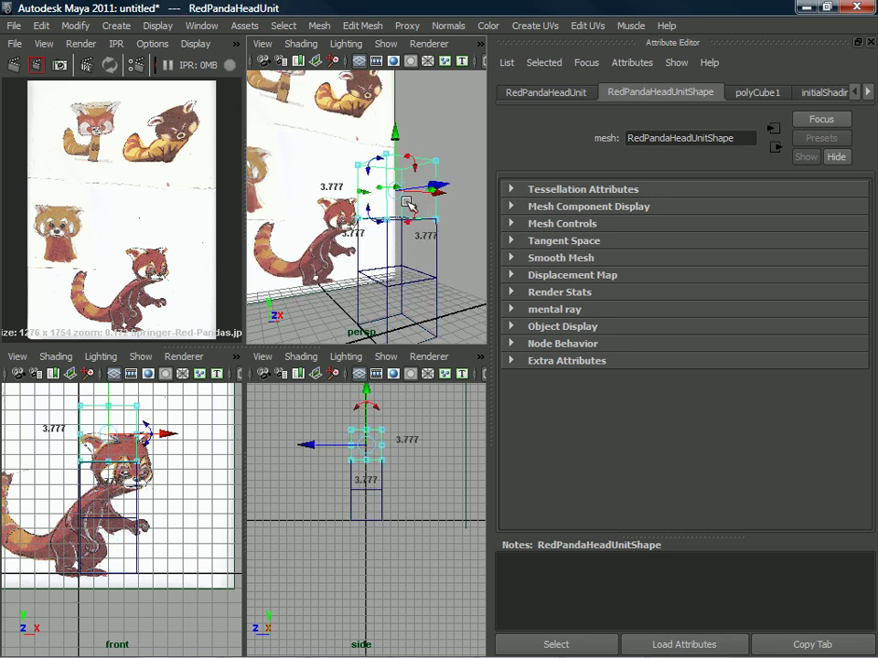
pyautogui.click(449, 131)
pyautogui.rightClick(436, 161)
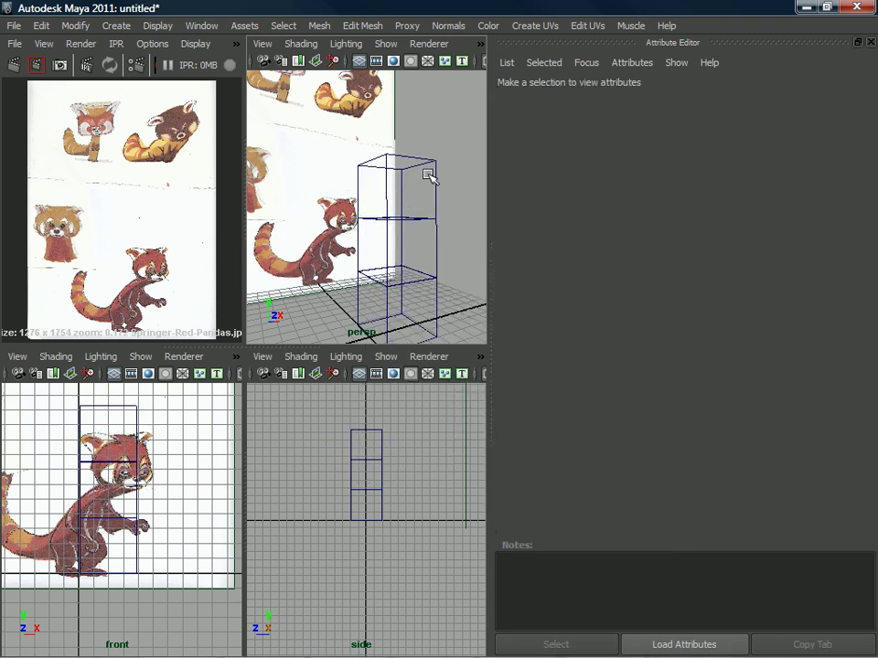
# Select the top head-unit cube with the Move tool active and duplicate it in place
pyautogui.click(430, 175)
pyautogui.moveTo(395, 197)
pyautogui.keyDown('alt'); pyautogui.mouseDown()
pyautogui.moveTo(408, 83)
pyautogui.moveTo(398, 155)
pyautogui.moveTo(366, 197)
pyautogui.moveTo(399, 182)
pyautogui.moveTo(389, 171)
pyautogui.moveTo(383, 184)
pyautogui.mouseUp(); pyautogui.keyUp('alt')
pyautogui.press('w')
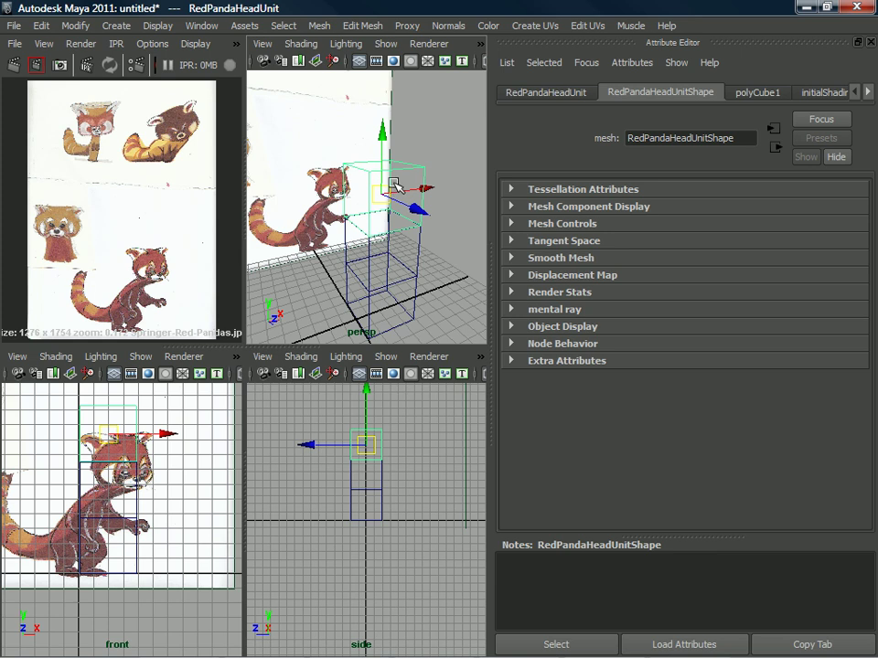
pyautogui.click(41, 25)
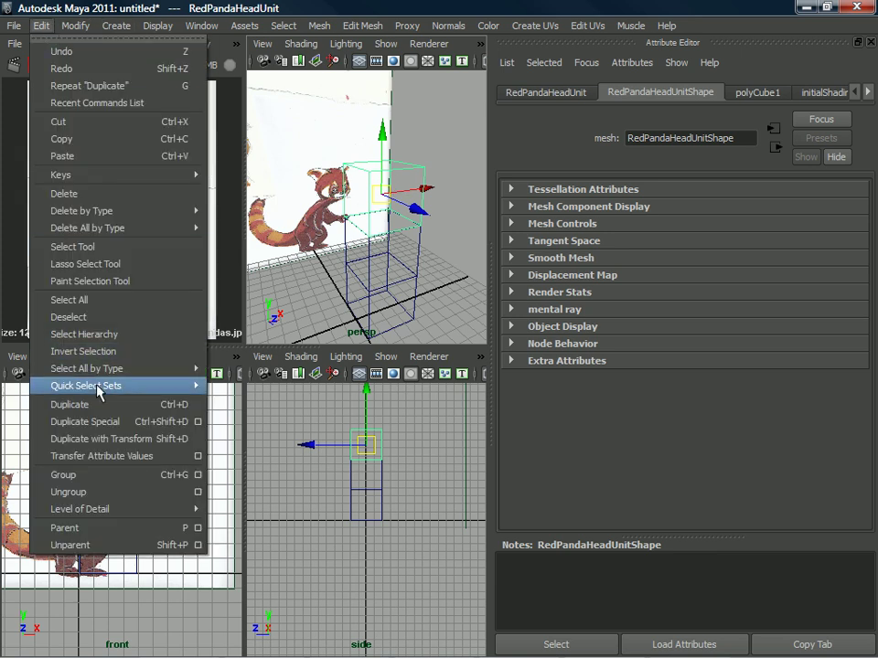
pyautogui.click(137, 403)
# Move the bottom vertices of the original top cube down to the ground line, stretching it over all three head units
pyautogui.keyDown('alt'); pyautogui.moveTo(426, 233); pyautogui.dragTo(411, 218); pyautogui.keyUp('alt')
pyautogui.moveTo(417, 179); pyautogui.dragTo(328, 215, button='right')
pyautogui.keyDown('alt'); pyautogui.moveTo(328, 216); pyautogui.dragTo(392, 214); pyautogui.keyUp('alt')
pyautogui.moveTo(447, 203); pyautogui.dragTo(288, 253)
pyautogui.moveTo(376, 166); pyautogui.dragTo(383, 225)
pyautogui.moveTo(413, 169); pyautogui.dragTo(435, 155, button='right')
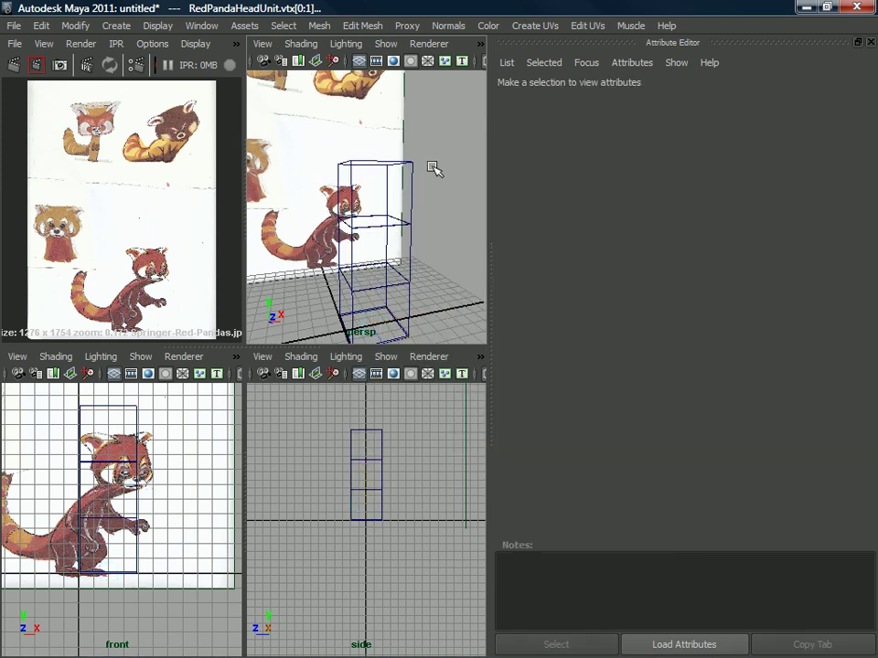
# Undo the last deselection, restore the full interface, and return to selecting by object type
pyautogui.hotkey('ctrl', 'z')
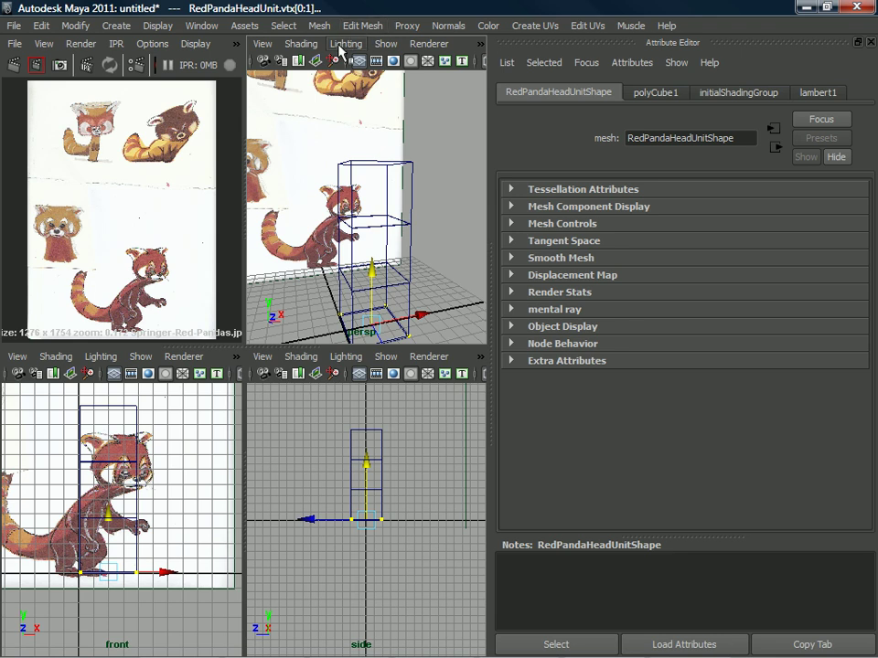
pyautogui.hotkey('ctrl', 'space')
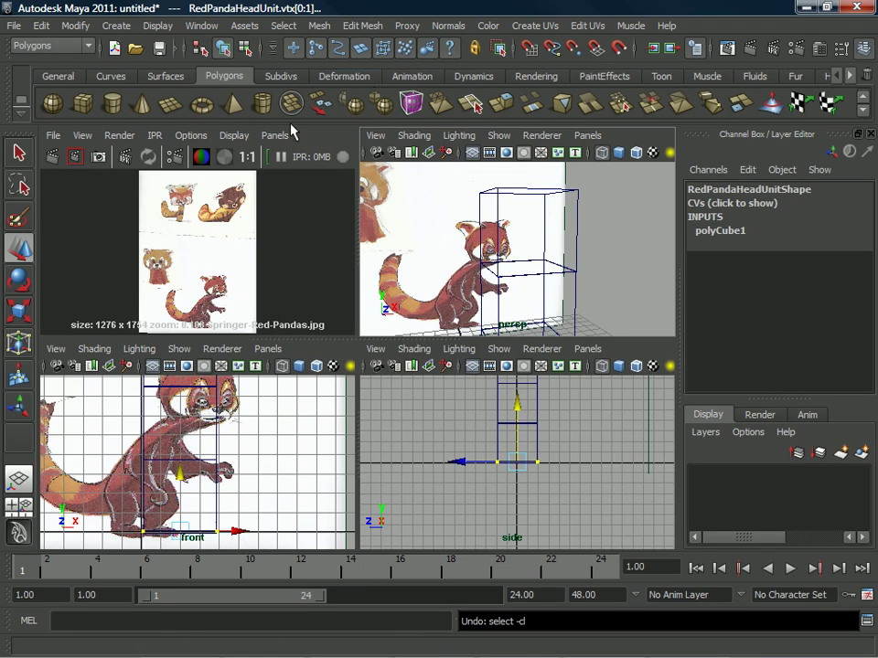
pyautogui.click(222, 49)
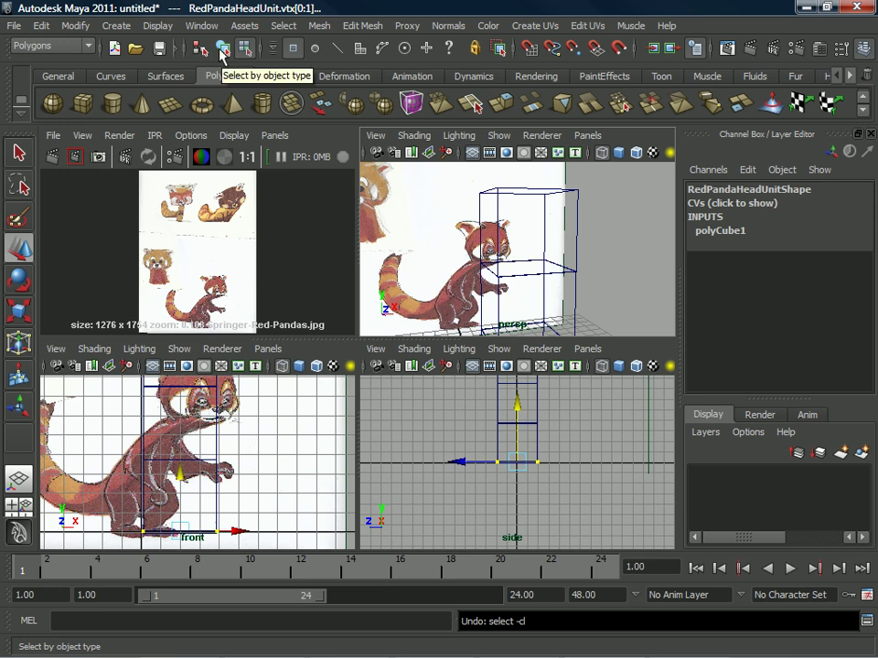
pyautogui.click(222, 51)
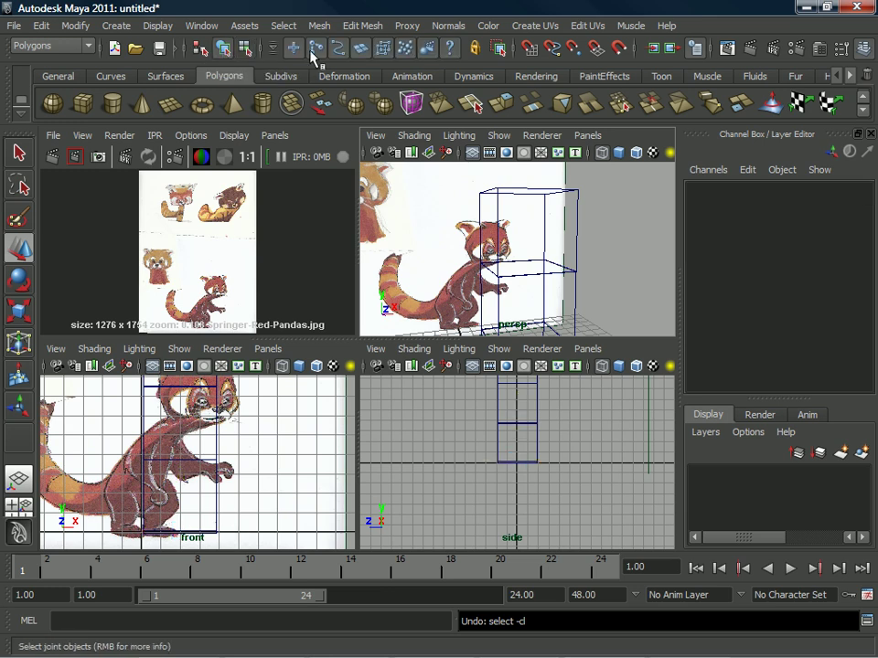
# Try shifting the upper cubes and the stretched box slightly sideways along X, apart from the bottom cube
pyautogui.keyDown('alt'); pyautogui.moveTo(469, 188); pyautogui.dragTo(565, 236); pyautogui.keyUp('alt')
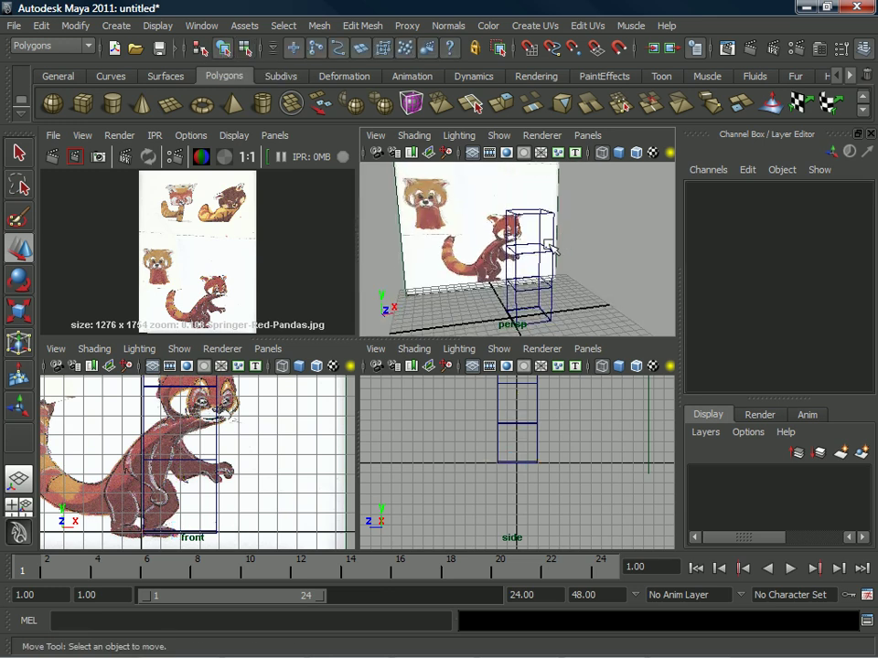
pyautogui.keyDown('alt'); pyautogui.moveTo(557, 235); pyautogui.dragTo(554, 218, button='middle'); pyautogui.keyUp('alt')
pyautogui.scroll(3, 555, 218)
pyautogui.scroll(-3, 555, 222)
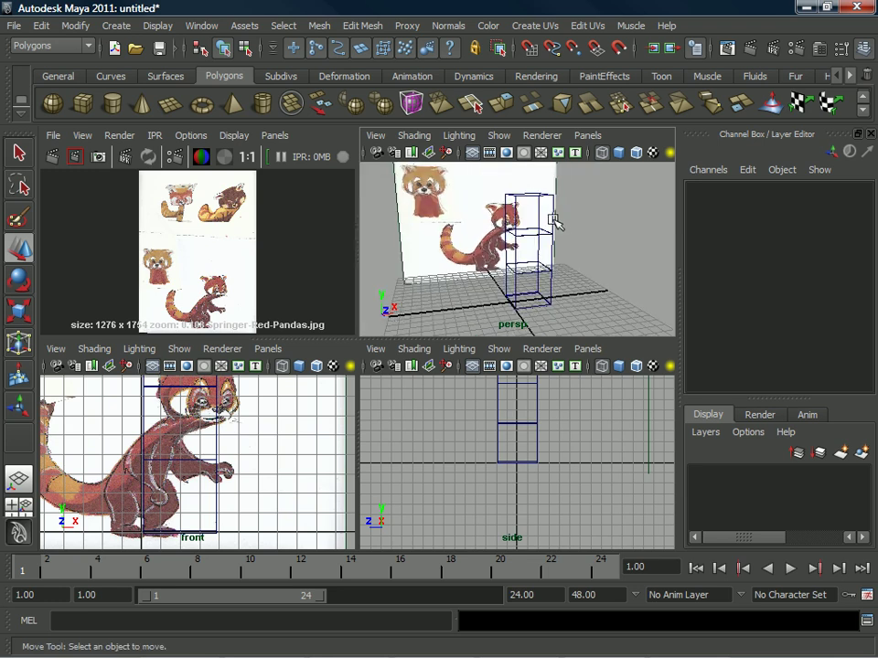
pyautogui.click(558, 220)
pyautogui.keyDown('alt'); pyautogui.moveTo(557, 220); pyautogui.dragTo(534, 251); pyautogui.keyUp('alt')
pyautogui.hotkey('ctrl', 'z')
pyautogui.moveTo(574, 205); pyautogui.dragTo(581, 237)
pyautogui.click(573, 266)
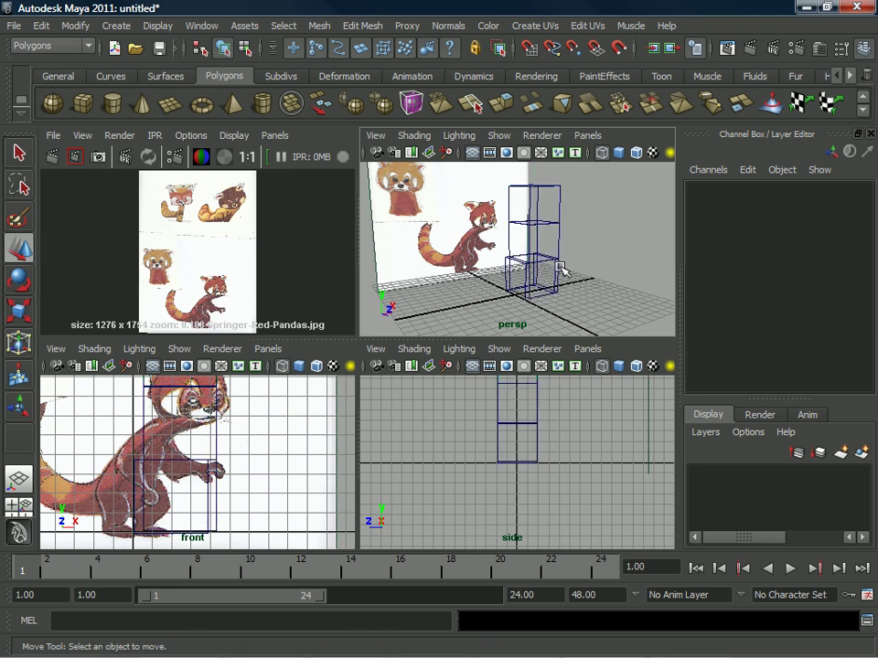
# Select the tall stretched box and rename it RedPandaArmLength
pyautogui.click(567, 267)
pyautogui.keyDown('alt'); pyautogui.moveTo(573, 232); pyautogui.dragTo(656, 225); pyautogui.keyUp('alt')
pyautogui.doubleClick(737, 189)
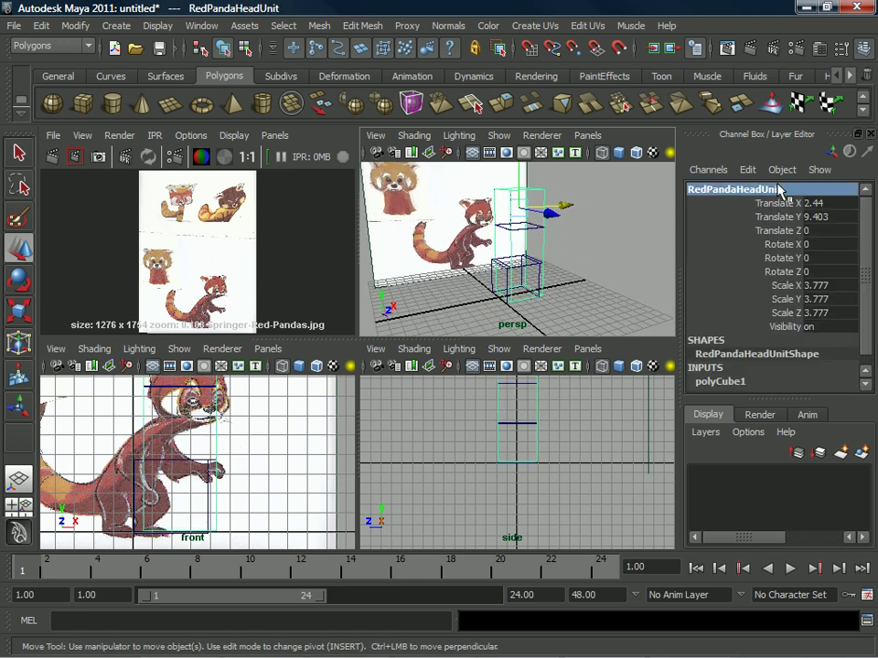
pyautogui.press('Left')
pyautogui.press('Left')
pyautogui.press('Left')
pyautogui.press('Left')
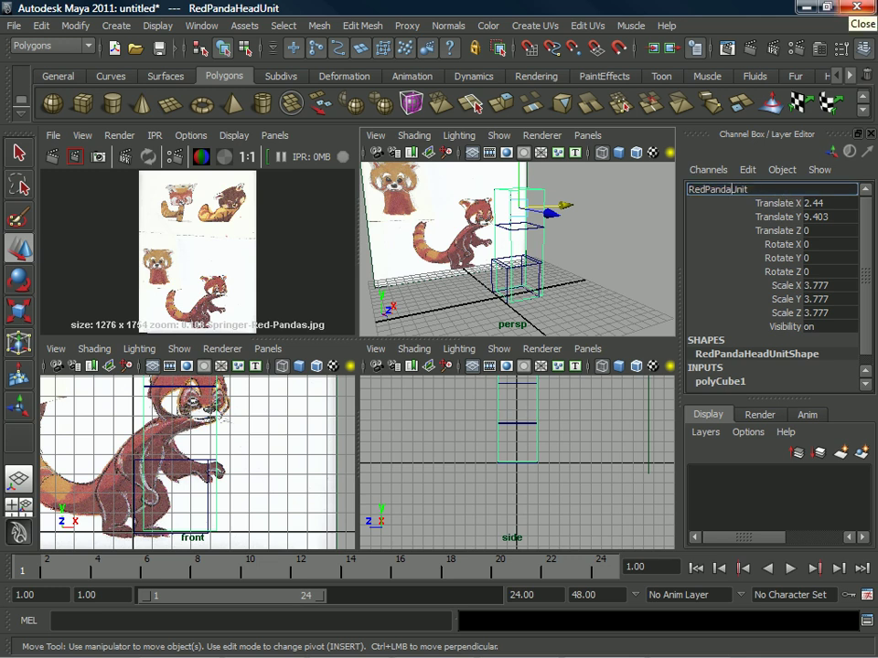
pyautogui.write('ArmLeng')
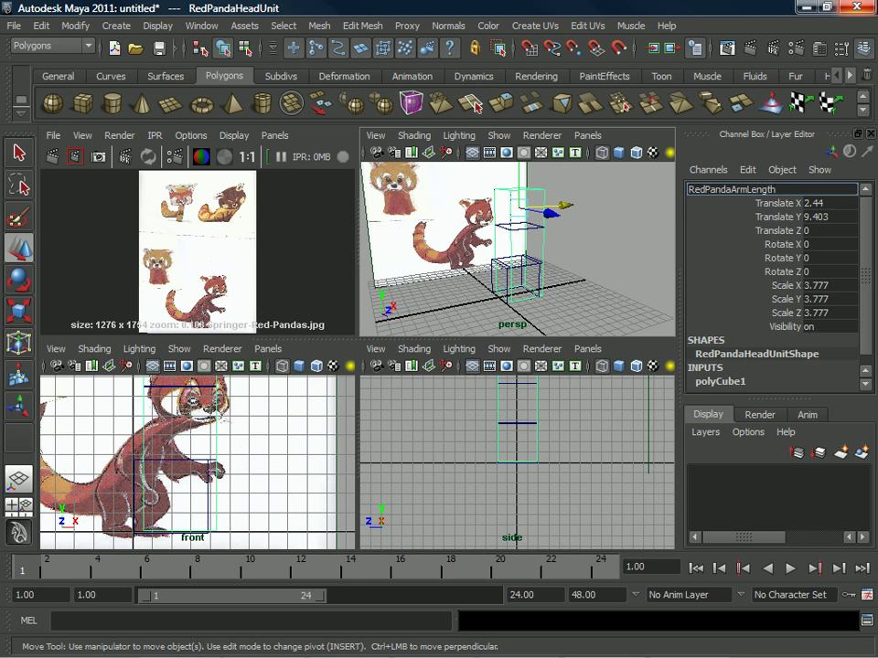
pyautogui.write('th')
pyautogui.press('Return')
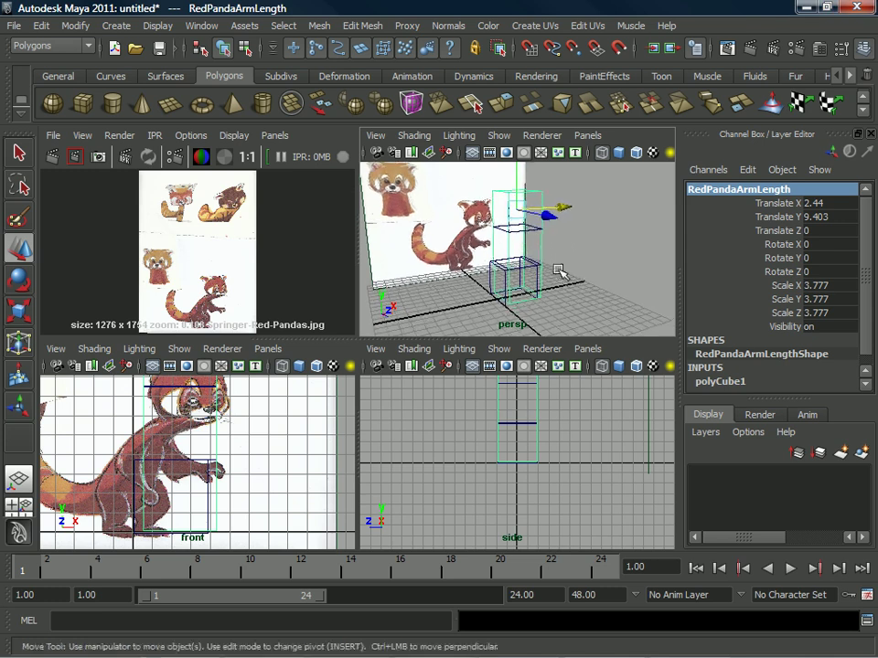
# Move the RedPandaArmLength box sideways out of the stack to about 5.59 in X
pyautogui.click(583, 202)
pyautogui.hotkey('ctrl', 'z')
pyautogui.moveTo(564, 216); pyautogui.dragTo(590, 201)
pyautogui.keyDown('alt'); pyautogui.moveTo(515, 233); pyautogui.dragTo(491, 231); pyautogui.keyUp('alt')
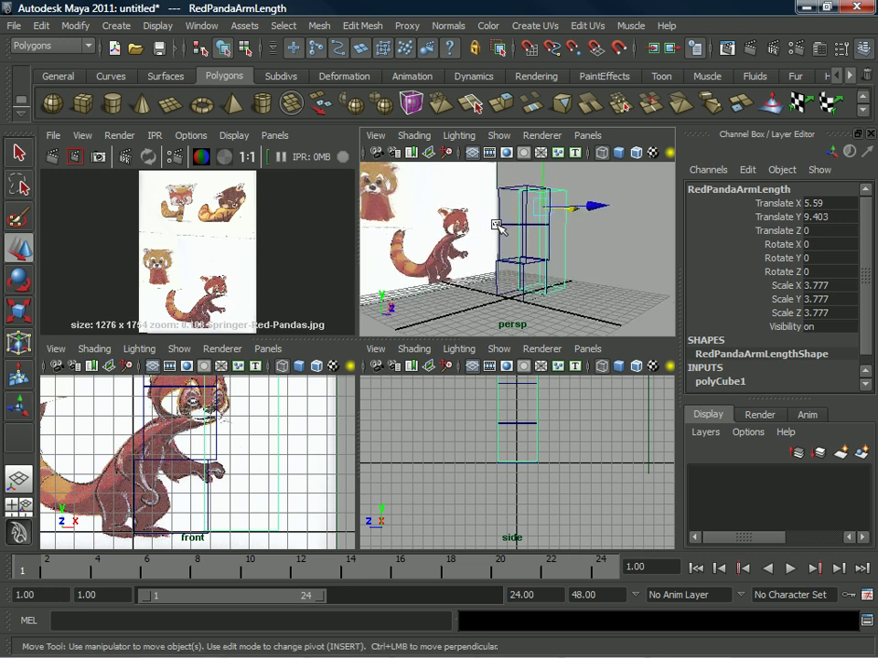
# Check the position values of the stacked head units, including those of the bottom cube on its own
pyautogui.click(501, 230)
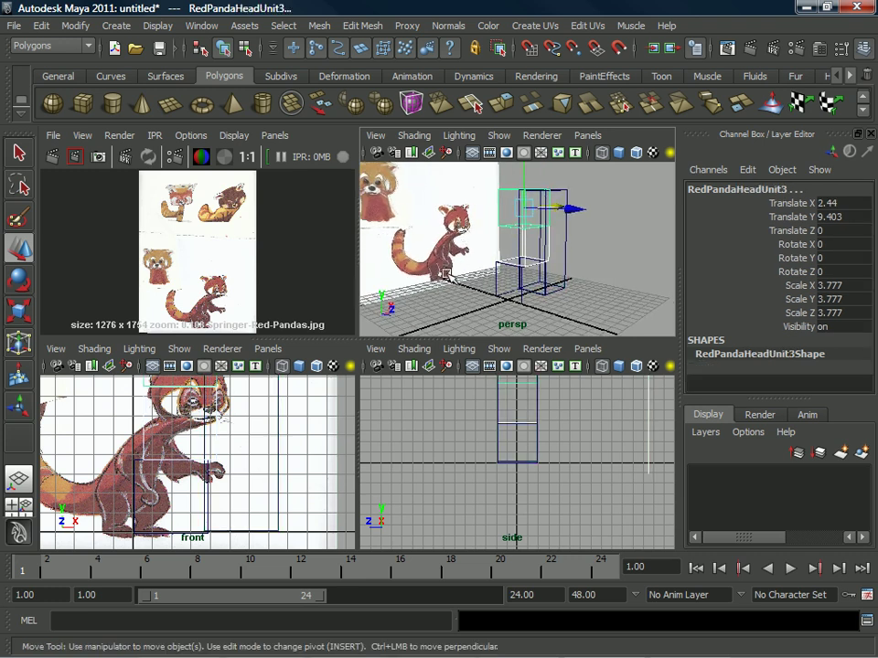
pyautogui.keyDown('alt'); pyautogui.moveTo(523, 257); pyautogui.dragTo(728, 259); pyautogui.keyUp('alt')
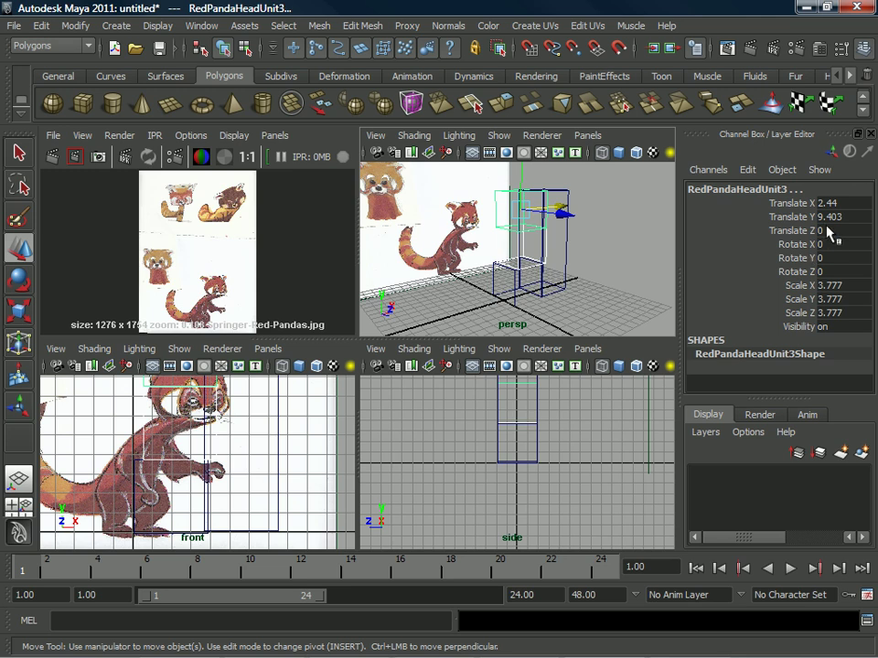
pyautogui.keyDown('alt'); pyautogui.moveTo(633, 252); pyautogui.dragTo(549, 273); pyautogui.keyUp('alt')
pyautogui.click(514, 302)
pyautogui.click(500, 289)
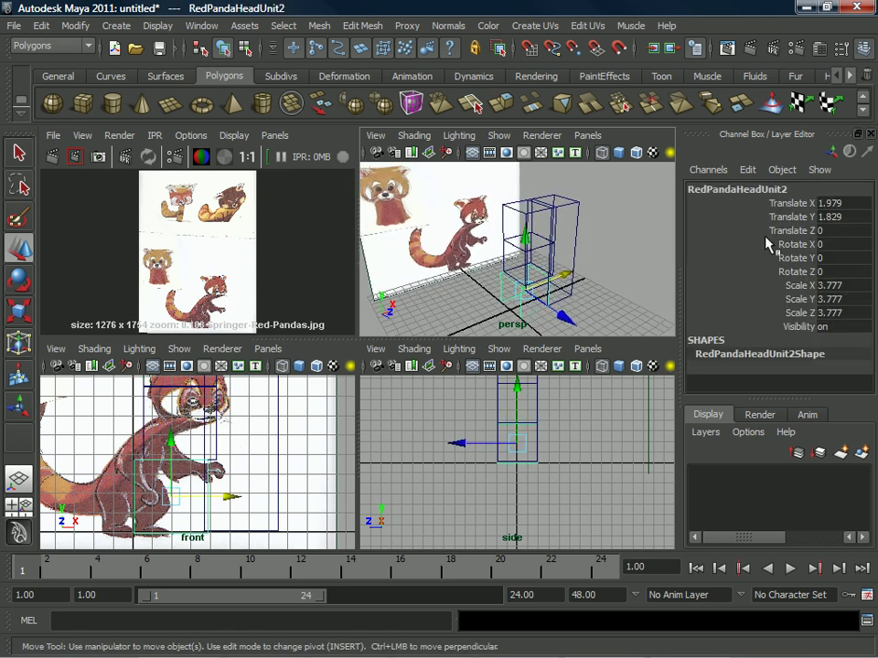
pyautogui.doubleClick(833, 217)
pyautogui.keyDown('alt'); pyautogui.moveTo(514, 260); pyautogui.dragTo(519, 263); pyautogui.keyUp('alt')
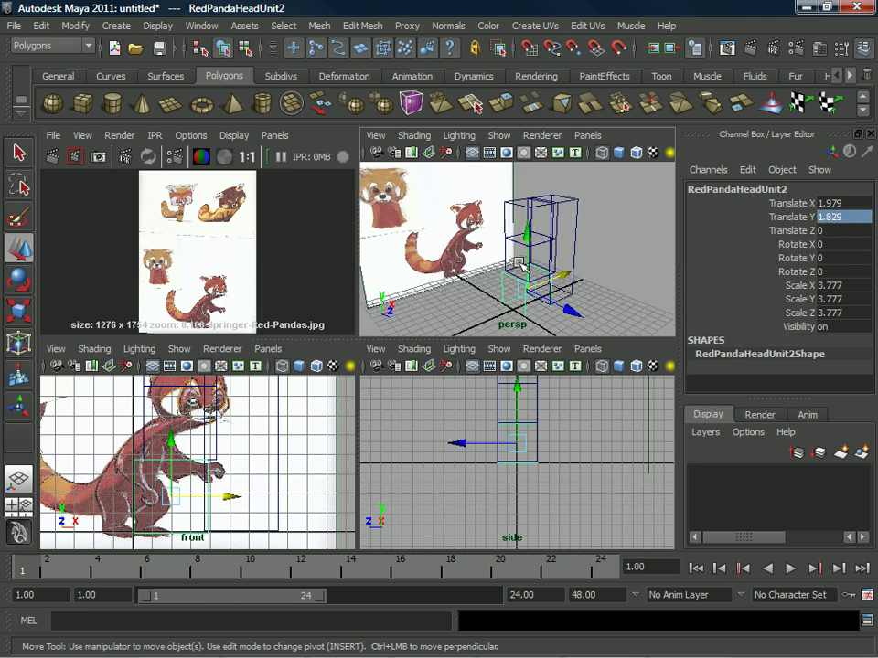
# Select all three head-unit cubes together and set their Translate X to 0
pyautogui.keyDown('alt'); pyautogui.moveTo(606, 240); pyautogui.dragTo(482, 281); pyautogui.keyUp('alt')
pyautogui.moveTo(479, 208); pyautogui.dragTo(518, 284)
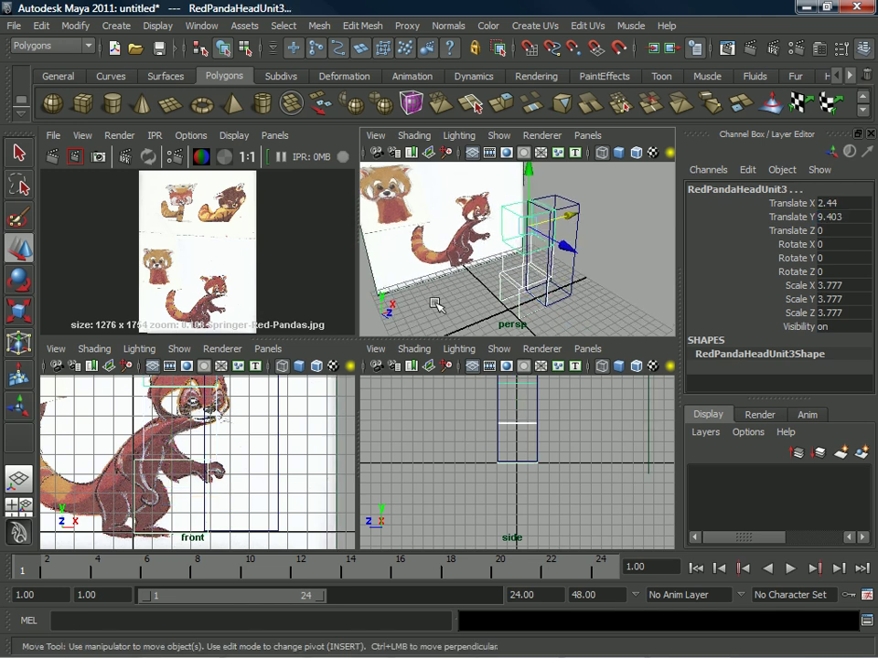
pyautogui.click(837, 203)
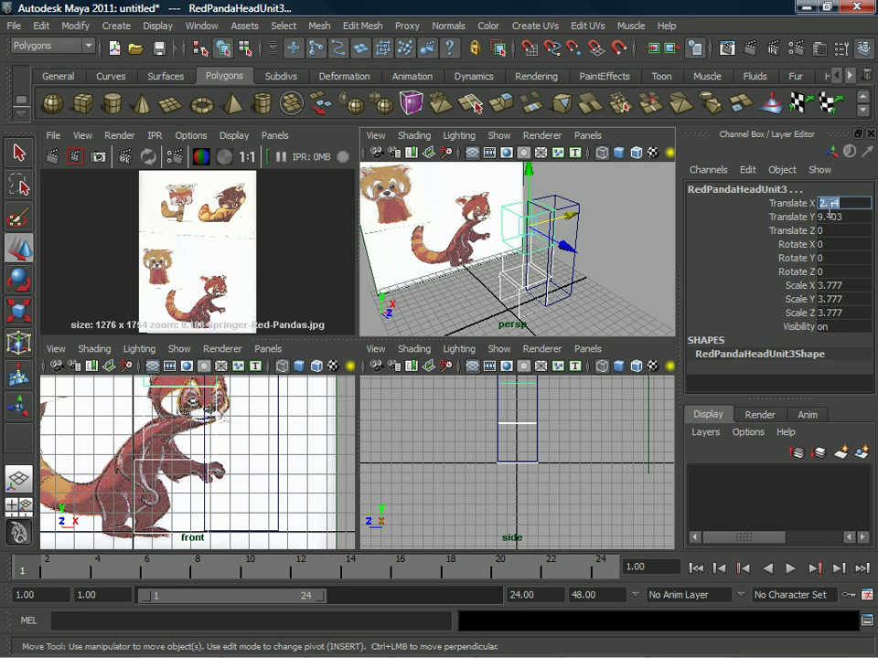
pyautogui.write('0')
pyautogui.press('Return')
# Select the RedPandaArmLength box and set its Translate X to 0
pyautogui.keyDown('alt'); pyautogui.moveTo(543, 251); pyautogui.dragTo(564, 214); pyautogui.keyUp('alt')
pyautogui.click(565, 213)
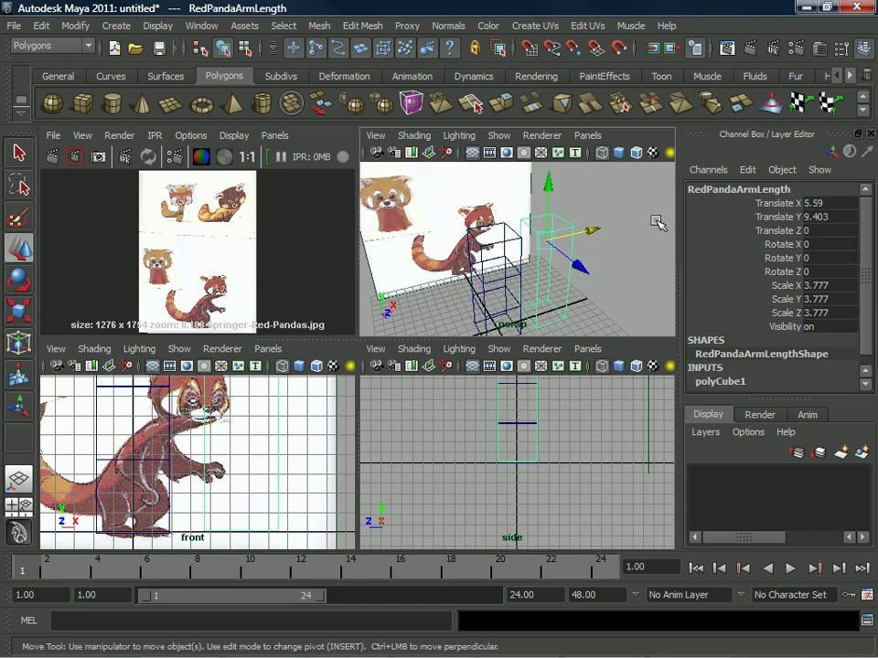
pyautogui.click(825, 202)
pyautogui.write('0')
pyautogui.press('Return')
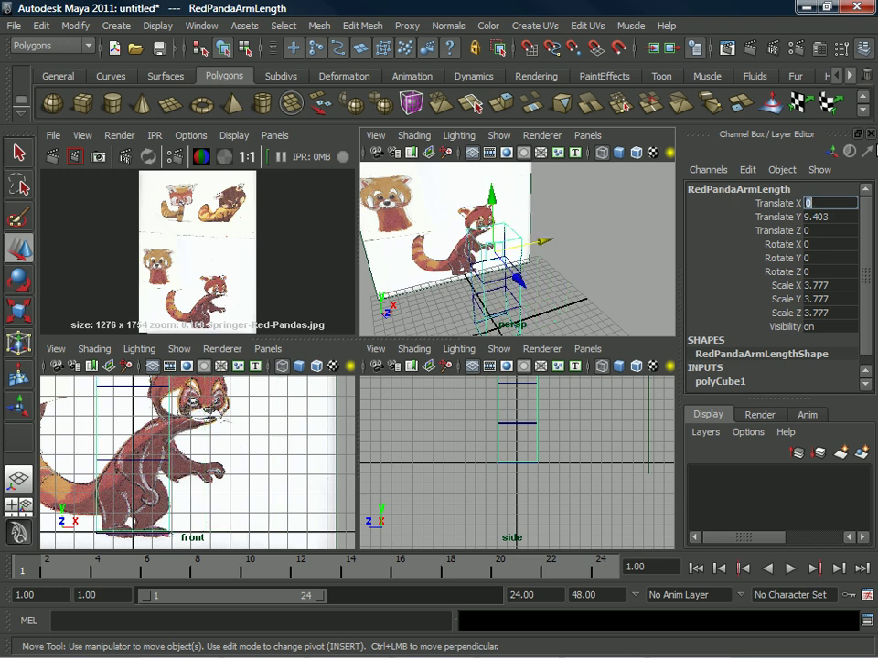
# Center the pivot of the RedPandaArmLength box
pyautogui.keyDown('alt'); pyautogui.moveTo(498, 219); pyautogui.dragTo(503, 219); pyautogui.keyUp('alt')
pyautogui.keyDown('alt'); pyautogui.moveTo(506, 219); pyautogui.dragTo(521, 240, button='middle'); pyautogui.keyUp('alt')
pyautogui.press('r')
pyautogui.keyDown('alt'); pyautogui.moveTo(515, 247); pyautogui.dragTo(452, 234); pyautogui.keyUp('alt')
pyautogui.click(47, 28)
pyautogui.moveTo(64, 25)
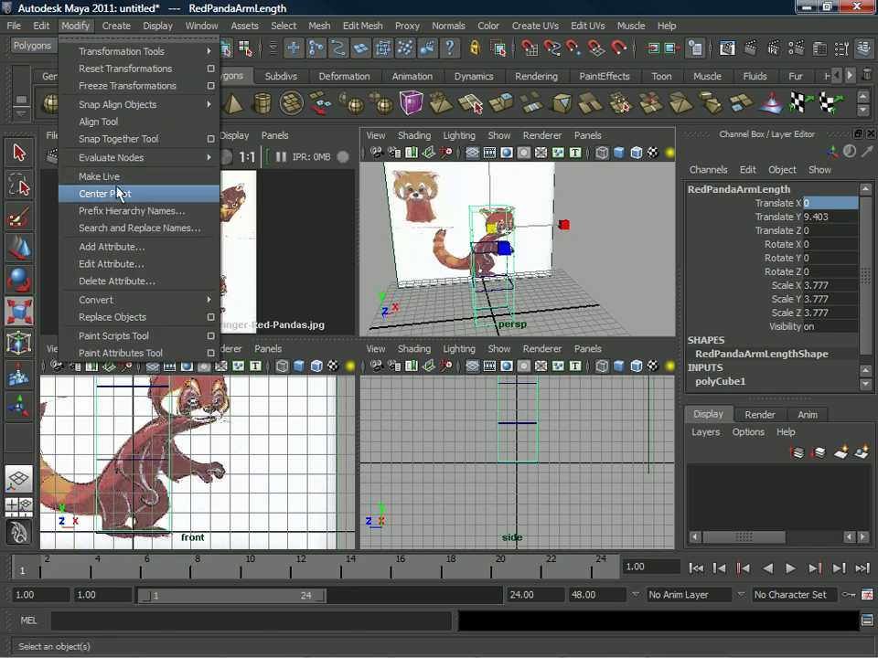
pyautogui.click(117, 193)
# Raise the RedPandaArmLength box to about 12.936 in Y and rotate it about 90 degrees around Z, laying it across the top head unit
pyautogui.keyDown('alt'); pyautogui.moveTo(475, 227); pyautogui.dragTo(467, 231); pyautogui.keyUp('alt')
pyautogui.keyDown('alt'); pyautogui.moveTo(477, 235); pyautogui.dragTo(485, 241, button='middle'); pyautogui.keyUp('alt')
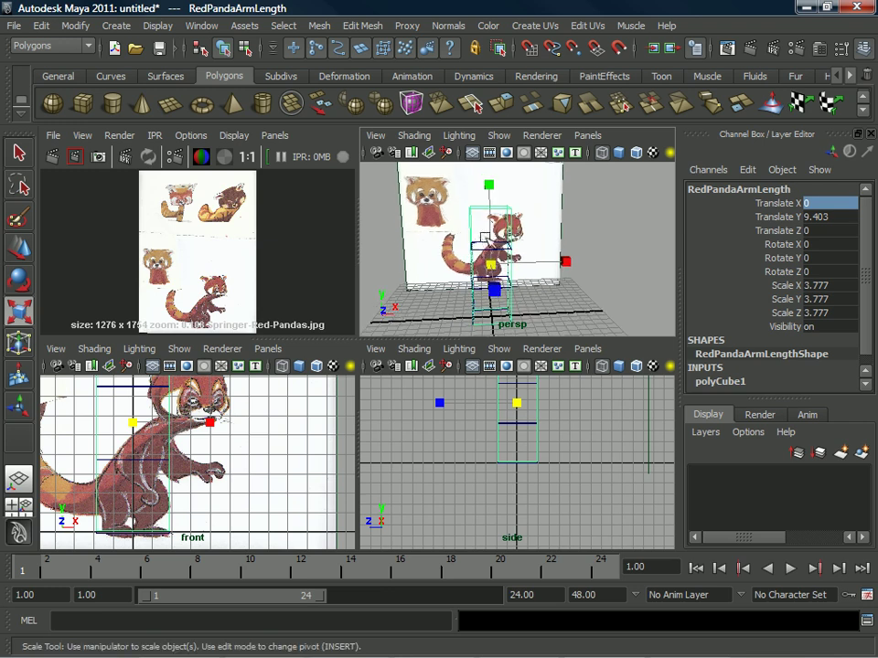
pyautogui.press('w')
pyautogui.moveTo(487, 207); pyautogui.dragTo(417, 228)
pyautogui.press('e')
pyautogui.keyDown('alt'); pyautogui.moveTo(519, 448); pyautogui.dragTo(507, 537, button='middle'); pyautogui.keyUp('alt')
pyautogui.keyDown('alt'); pyautogui.moveTo(507, 536); pyautogui.dragTo(517, 470, button='right'); pyautogui.keyUp('alt')
pyautogui.moveTo(517, 470)
pyautogui.keyDown('alt'); pyautogui.mouseDown(button='middle')
pyautogui.moveTo(532, 506)
pyautogui.moveTo(517, 471)
pyautogui.mouseUp(button='middle'); pyautogui.keyUp('alt')
pyautogui.press('f')
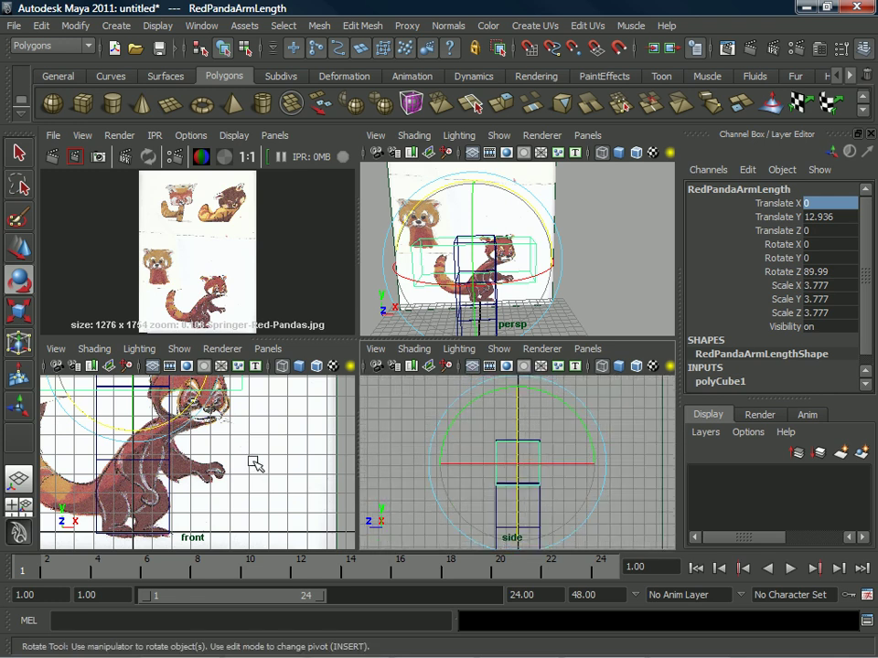
# Examine the horizontal arm-length box against the head units and the panda drawing in the front and perspective views
pyautogui.keyDown('alt'); pyautogui.moveTo(209, 447); pyautogui.dragTo(263, 533, button='middle'); pyautogui.keyUp('alt')
pyautogui.keyDown('alt'); pyautogui.moveTo(259, 483); pyautogui.dragTo(255, 491, button='middle'); pyautogui.keyUp('alt')
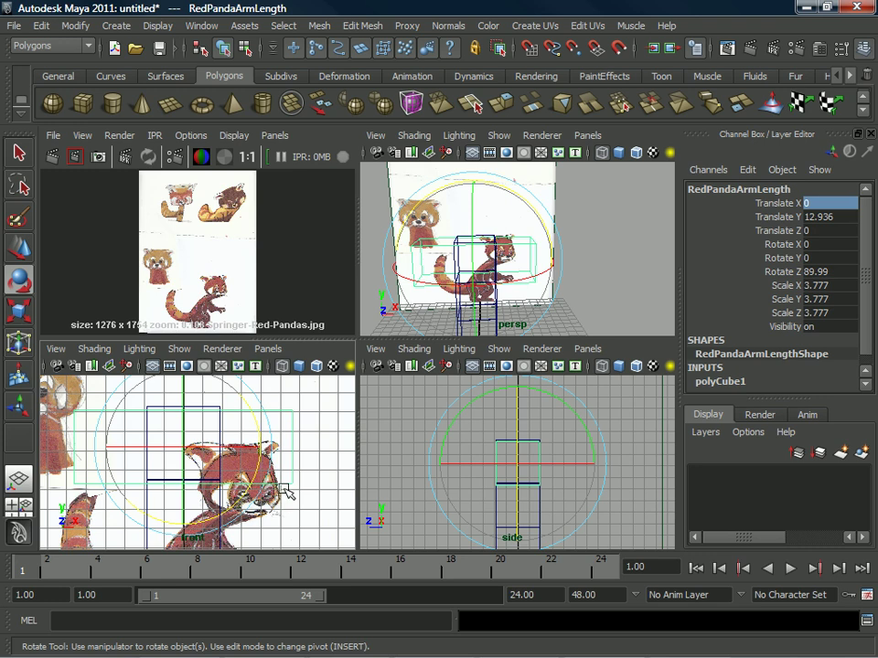
pyautogui.keyDown('alt'); pyautogui.moveTo(404, 335); pyautogui.dragTo(443, 260); pyautogui.keyUp('alt')
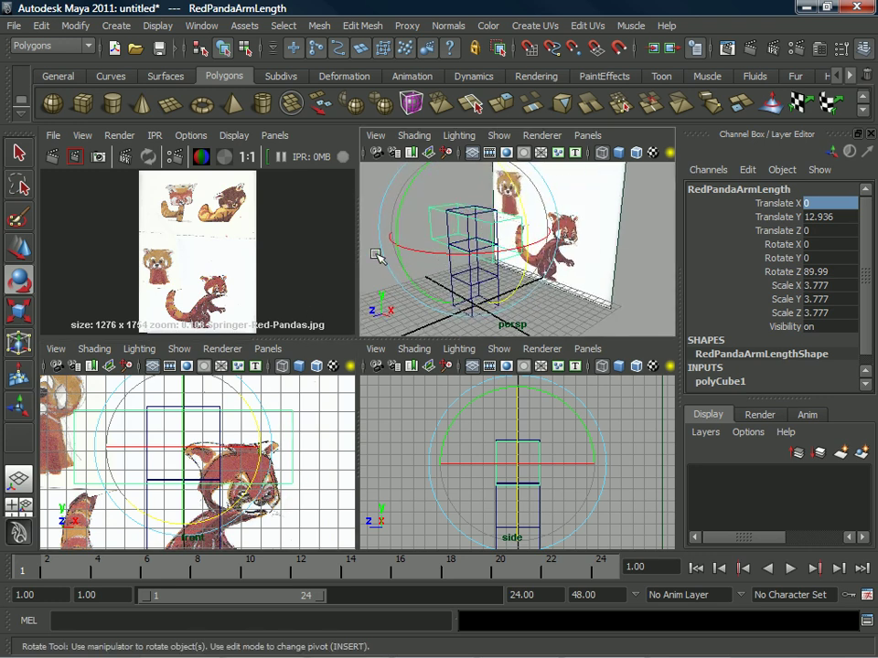
pyautogui.keyDown('alt'); pyautogui.moveTo(483, 241); pyautogui.dragTo(466, 255); pyautogui.keyUp('alt')
pyautogui.keyDown('alt'); pyautogui.moveTo(467, 255); pyautogui.dragTo(486, 258, button='right'); pyautogui.keyUp('alt')
pyautogui.keyDown('alt'); pyautogui.moveTo(247, 478); pyautogui.dragTo(243, 430, button='middle'); pyautogui.keyUp('alt')
pyautogui.keyDown('alt'); pyautogui.moveTo(243, 424); pyautogui.dragTo(222, 408, button='right'); pyautogui.keyUp('alt')
pyautogui.keyDown('alt'); pyautogui.moveTo(221, 408); pyautogui.dragTo(218, 457, button='middle'); pyautogui.keyUp('alt')
pyautogui.keyDown('alt'); pyautogui.moveTo(216, 454); pyautogui.dragTo(219, 445, button='right'); pyautogui.keyUp('alt')
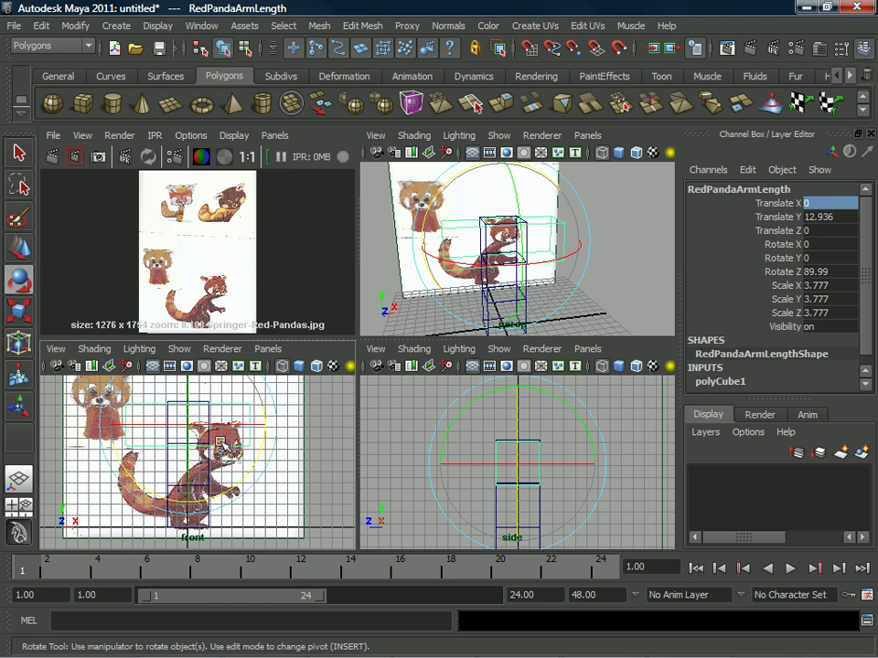
pyautogui.keyDown('alt'); pyautogui.moveTo(226, 450); pyautogui.dragTo(212, 464, button='middle'); pyautogui.keyUp('alt')
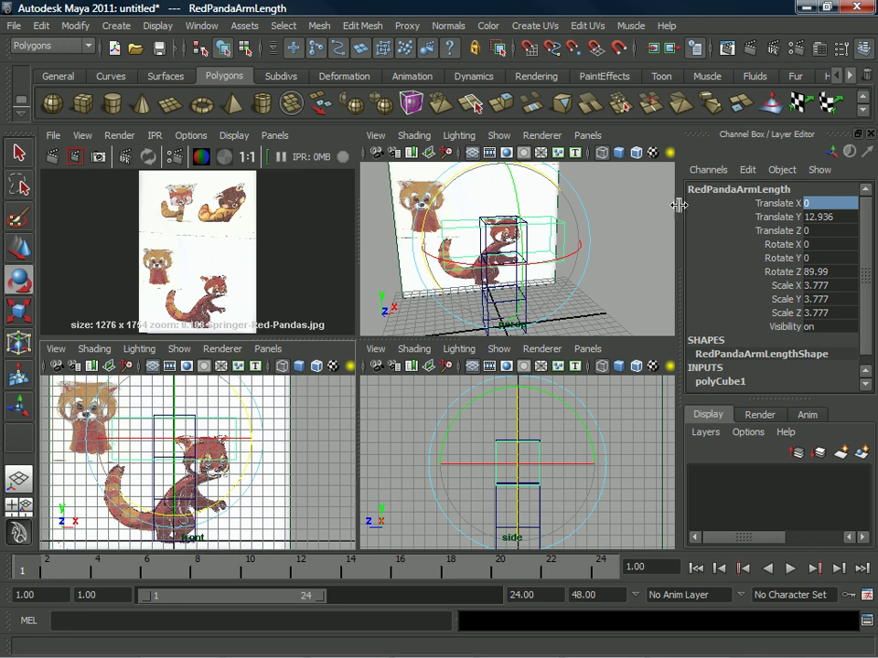
# Enlarge the perspective view and inspect the arm-length box and head-unit stack in front of the reference image
pyautogui.press('space')
pyautogui.keyDown('alt'); pyautogui.moveTo(442, 364); pyautogui.dragTo(334, 357); pyautogui.keyUp('alt')
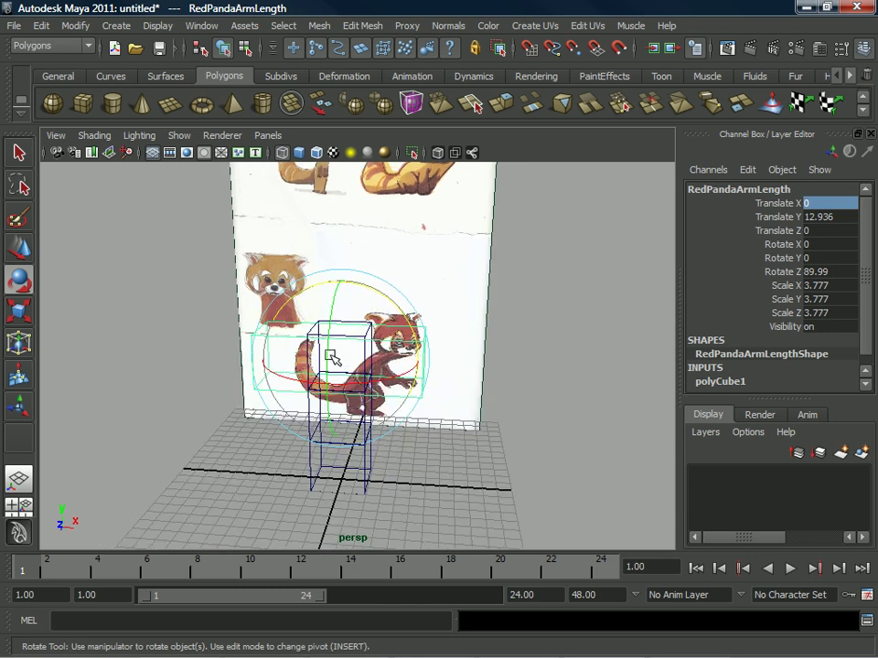
pyautogui.keyDown('alt'); pyautogui.moveTo(400, 369); pyautogui.dragTo(414, 370, button='middle'); pyautogui.keyUp('alt')
pyautogui.keyDown('alt'); pyautogui.moveTo(366, 398); pyautogui.dragTo(404, 401); pyautogui.keyUp('alt')
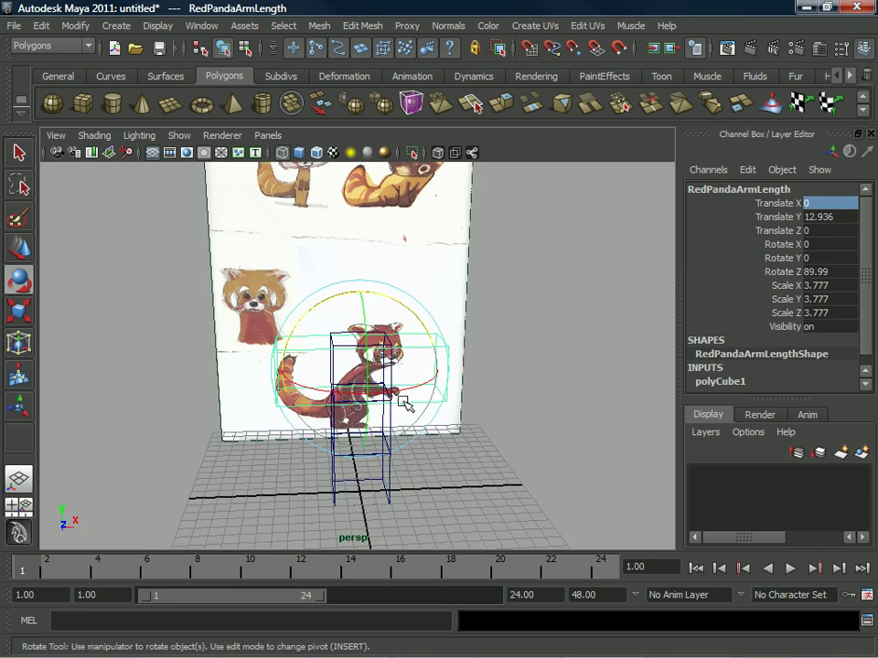
# Examine the arm-length box and head-unit stack against the reference image from several angles and clear the selection
pyautogui.keyDown('alt'); pyautogui.moveTo(418, 318); pyautogui.dragTo(376, 328); pyautogui.keyUp('alt')
pyautogui.keyDown('alt'); pyautogui.moveTo(376, 328); pyautogui.dragTo(365, 310, button='right'); pyautogui.keyUp('alt')
pyautogui.keyDown('alt'); pyautogui.moveTo(365, 310); pyautogui.dragTo(416, 271); pyautogui.keyUp('alt')
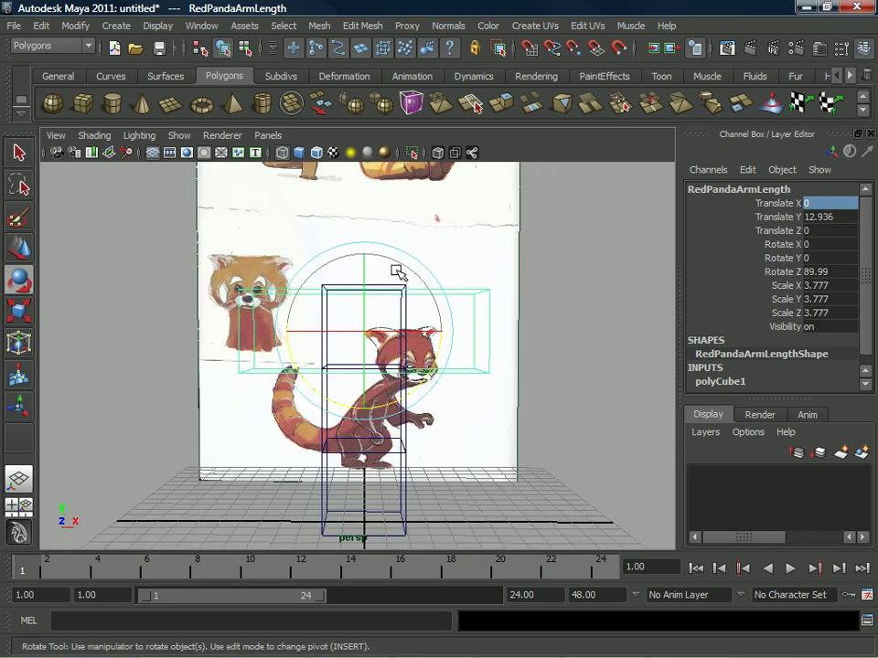
pyautogui.keyDown('alt'); pyautogui.moveTo(192, 280); pyautogui.dragTo(455, 255); pyautogui.keyUp('alt')
pyautogui.rightClick(524, 296)
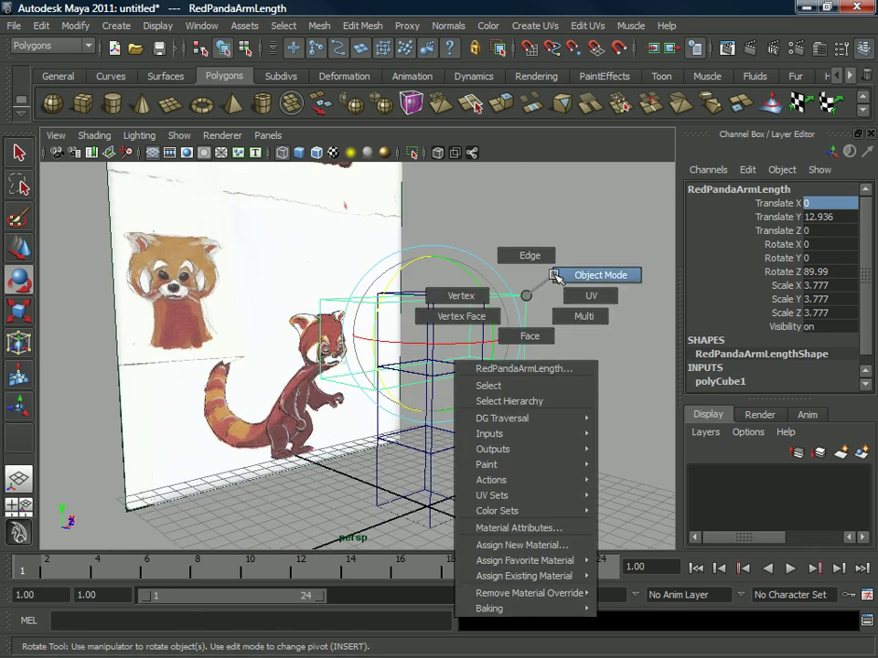
pyautogui.click(528, 280)
pyautogui.keyDown('alt'); pyautogui.moveTo(529, 279); pyautogui.dragTo(480, 298); pyautogui.keyUp('alt')
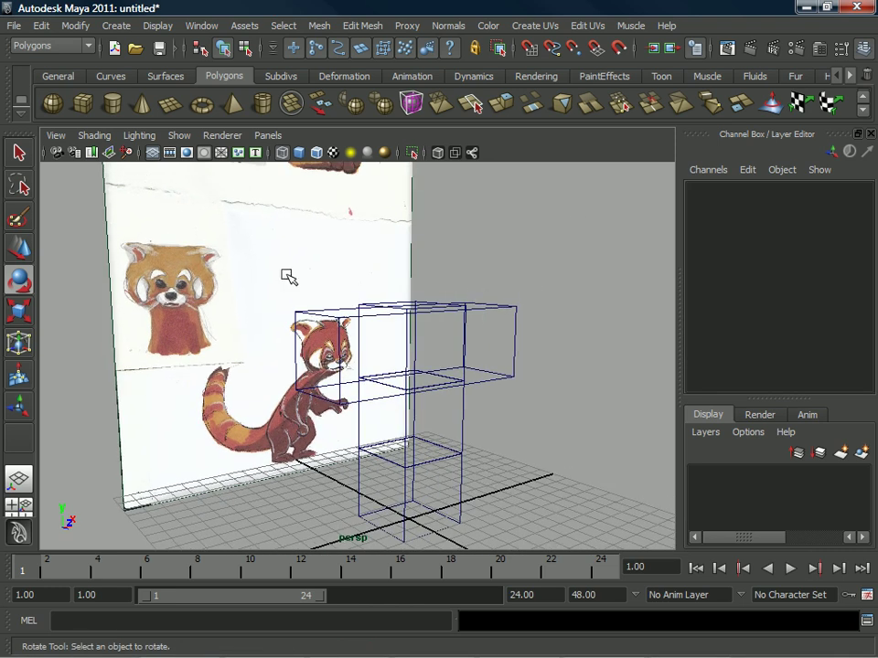
# Save the scene as a Maya Binary file named RedPanda Measured in the project's images folder
pyautogui.click(13, 27)
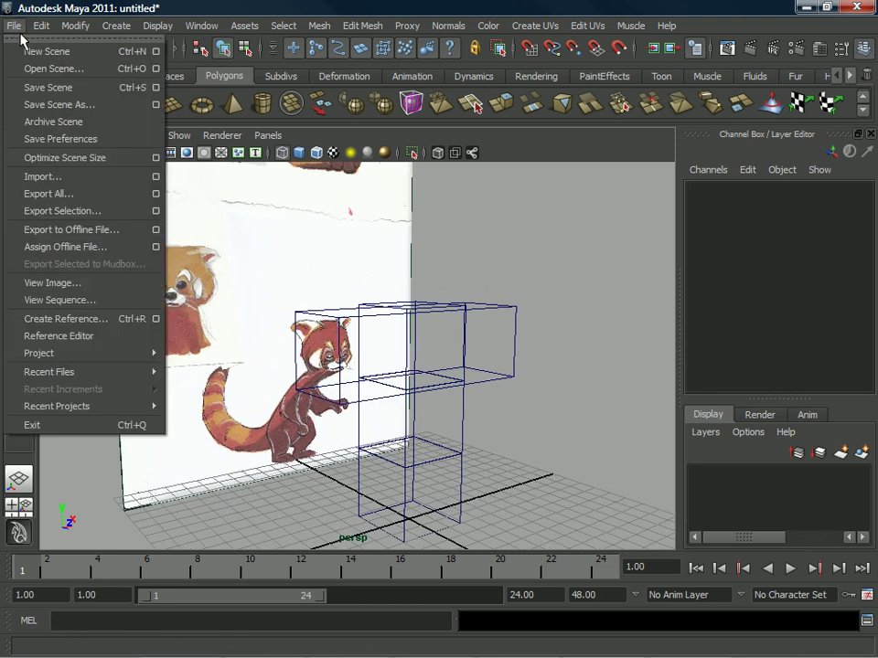
pyautogui.click(74, 107)
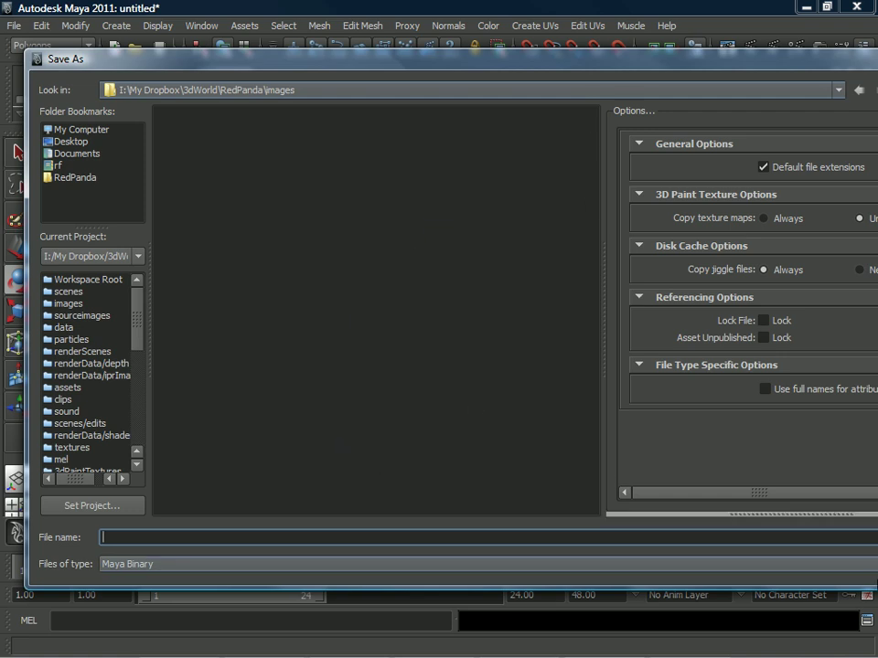
pyautogui.write('RedPanda Measuered')
pyautogui.press('Return')
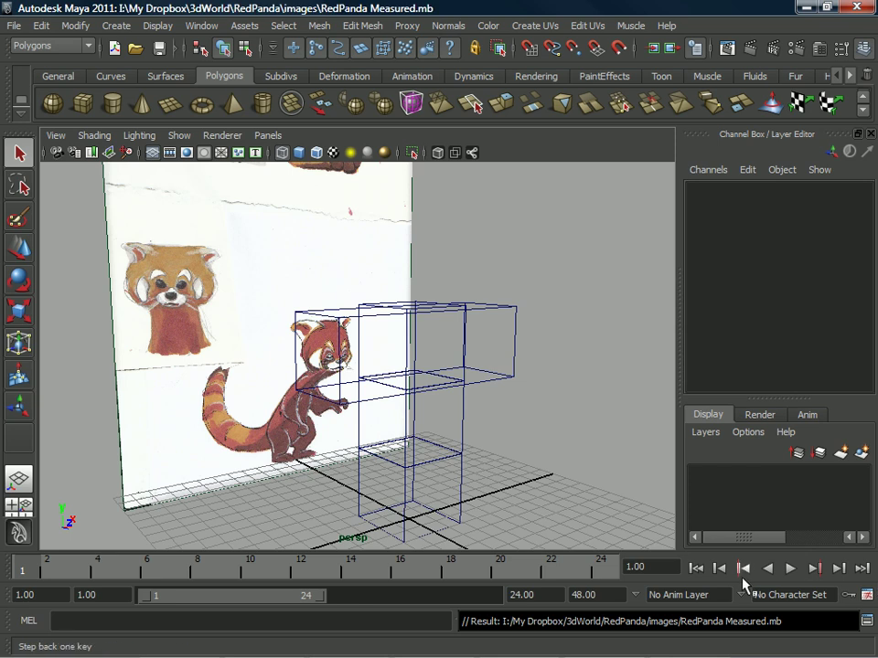
# Save another Maya Binary copy of the scene as RedPanda Start in the same images folder
pyautogui.keyDown('alt'); pyautogui.moveTo(304, 249); pyautogui.dragTo(295, 290, button='middle'); pyautogui.keyUp('alt')
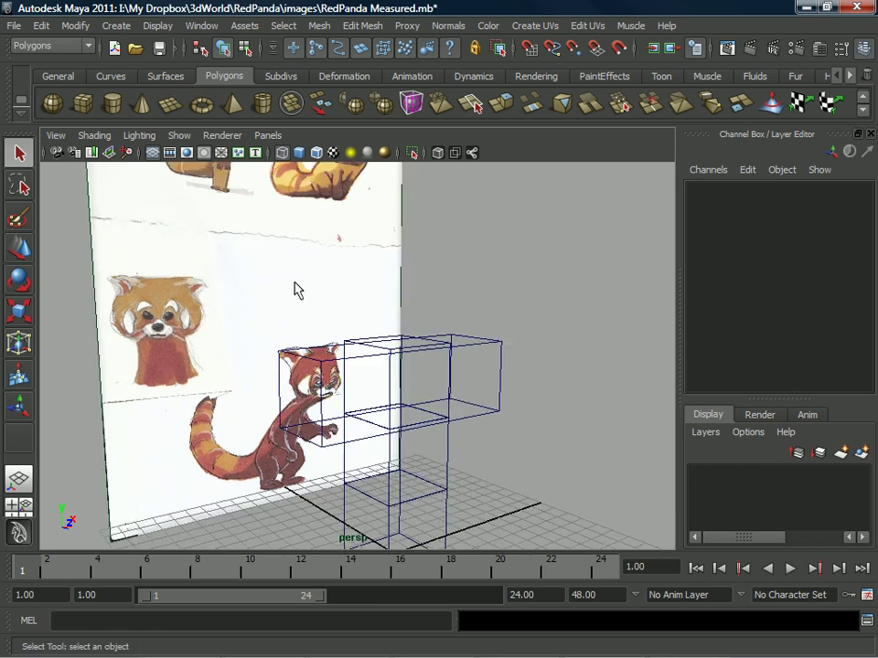
pyautogui.keyDown('alt'); pyautogui.moveTo(295, 290); pyautogui.dragTo(278, 296); pyautogui.keyUp('alt')
pyautogui.keyDown('alt'); pyautogui.moveTo(284, 291); pyautogui.dragTo(282, 266, button='middle'); pyautogui.keyUp('alt')
pyautogui.keyDown('alt'); pyautogui.moveTo(281, 266); pyautogui.dragTo(313, 265); pyautogui.keyUp('alt')
pyautogui.keyDown('alt'); pyautogui.moveTo(370, 261); pyautogui.dragTo(369, 273); pyautogui.keyUp('alt')
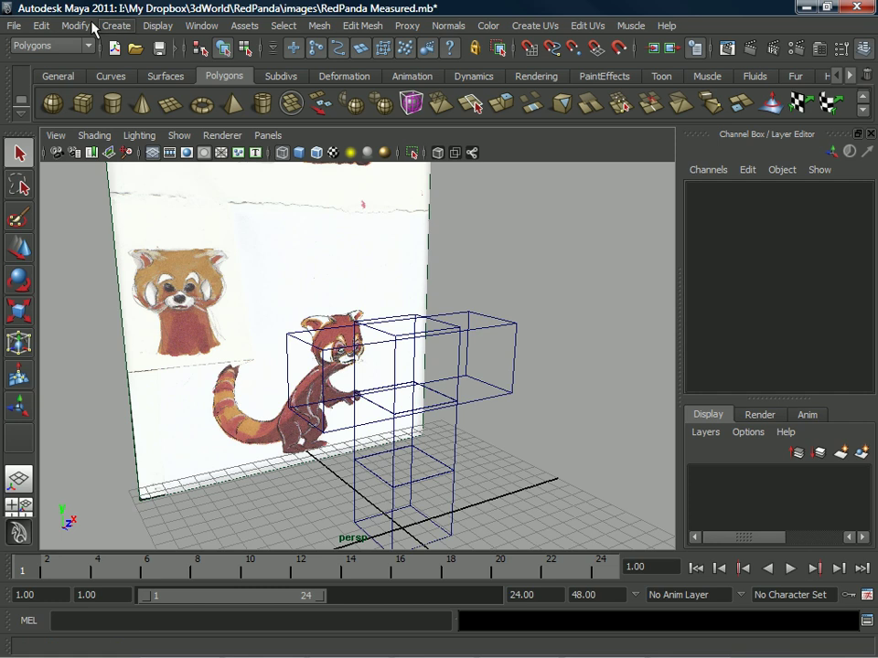
pyautogui.click(15, 25)
pyautogui.click(52, 92)
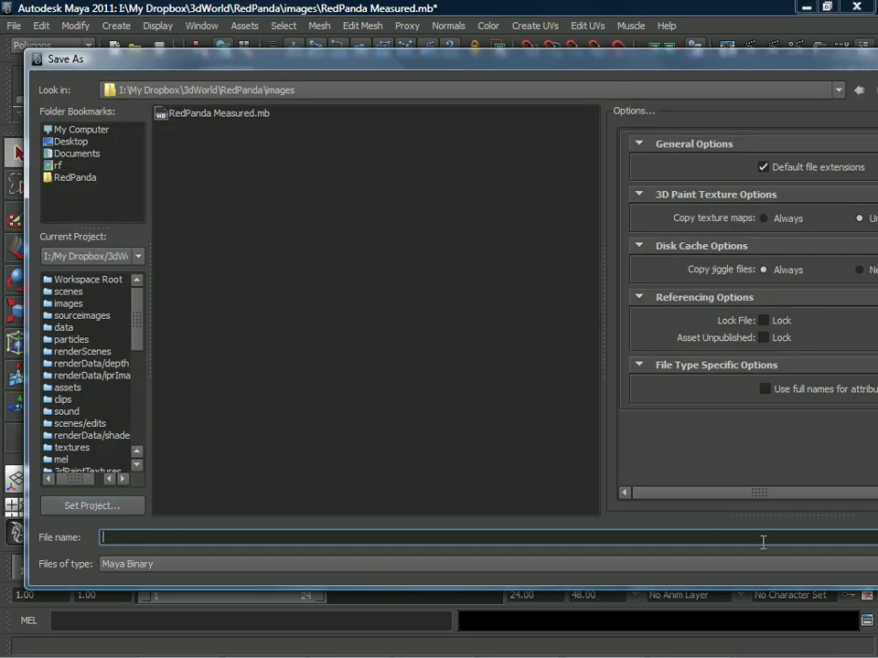
pyautogui.write('RedPanda')
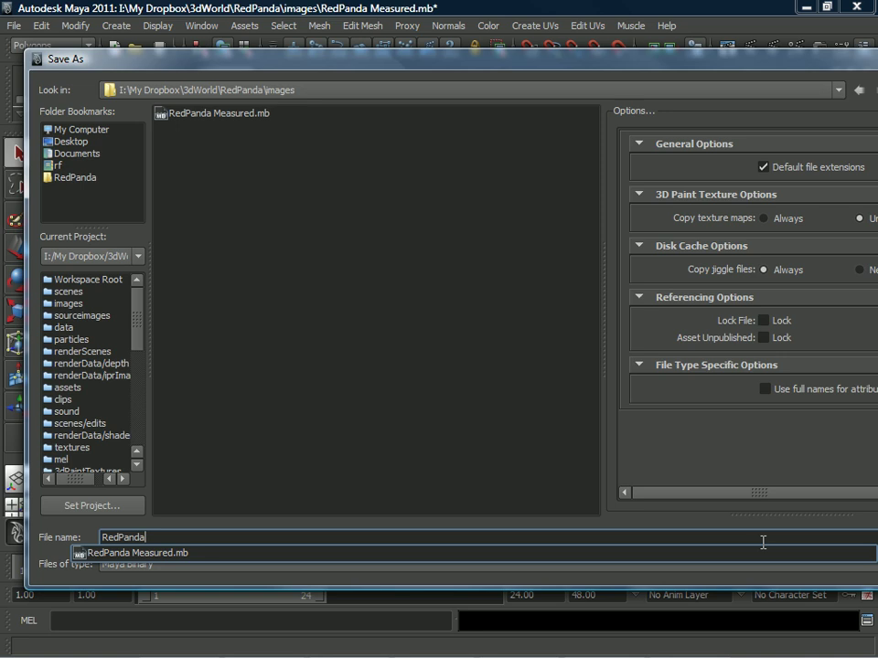
pyautogui.write(' Start')
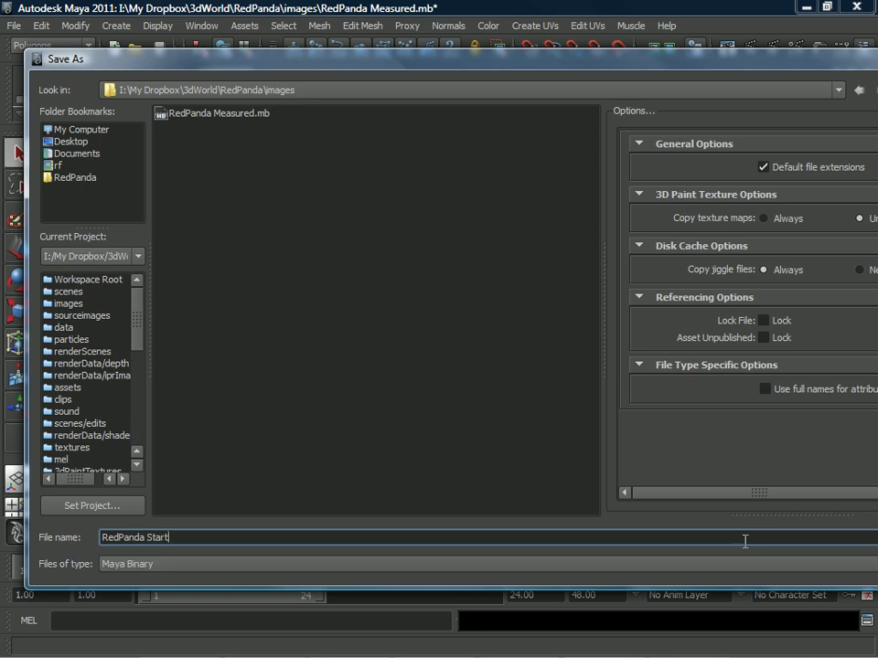
pyautogui.moveTo(812, 66); pyautogui.dragTo(588, 71)
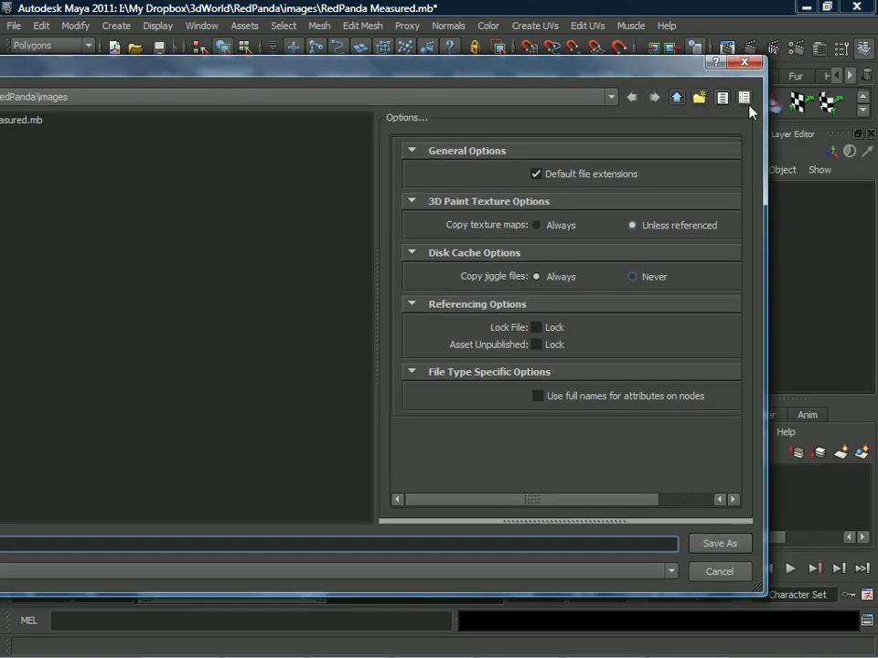
pyautogui.moveTo(705, 70)
pyautogui.mouseDown()
pyautogui.moveTo(405, 71)
pyautogui.moveTo(713, 70)
pyautogui.mouseUp()
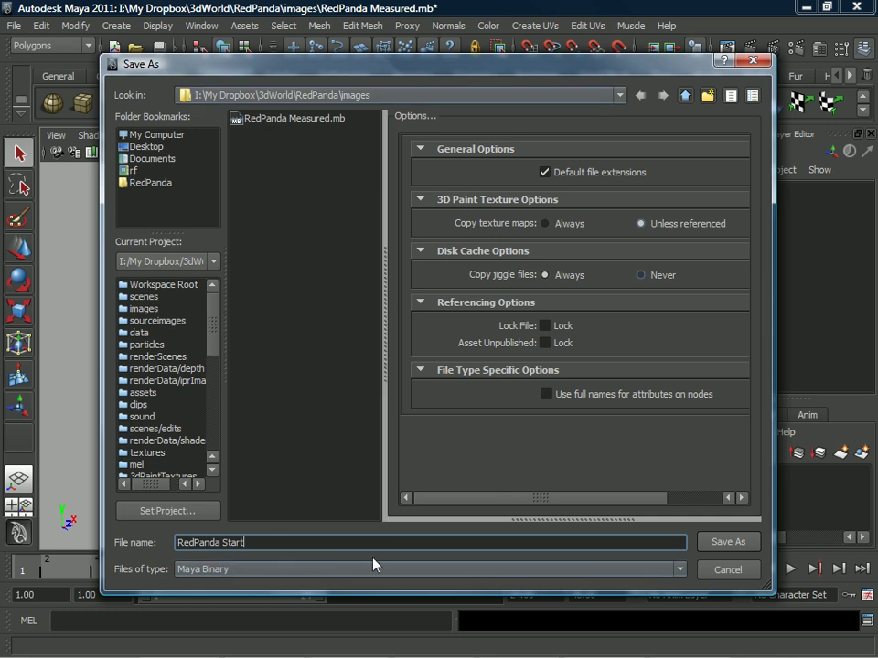
pyautogui.click(722, 547)
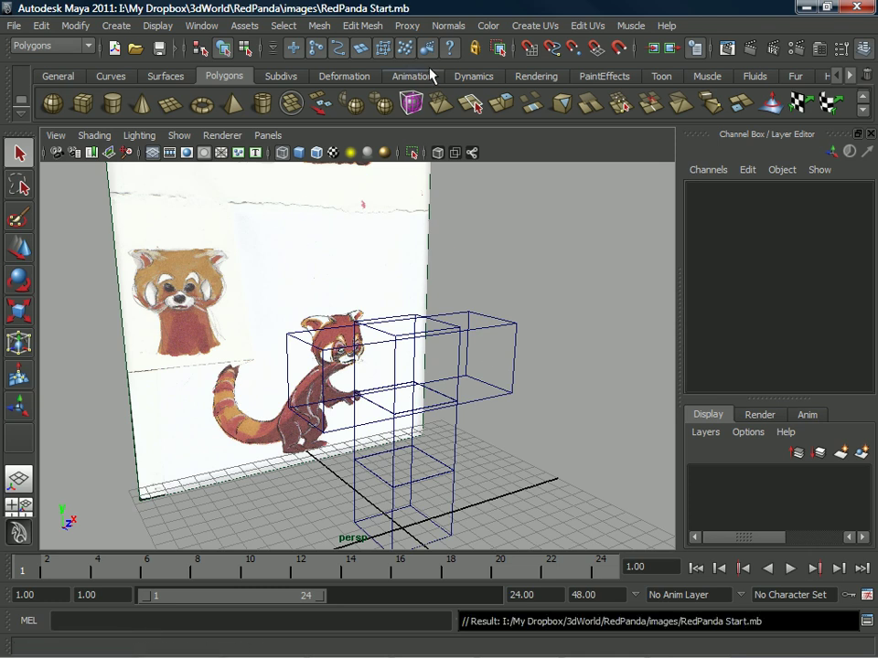
# Inspect the head-unit stack and the horizontal arm-length box in front of the panda drawing from different distances and angles
pyautogui.keyDown('alt'); pyautogui.moveTo(407, 324); pyautogui.dragTo(426, 294, button='middle'); pyautogui.keyUp('alt')
pyautogui.keyDown('alt'); pyautogui.moveTo(426, 295); pyautogui.dragTo(389, 309, button='right'); pyautogui.keyUp('alt')
pyautogui.keyDown('alt'); pyautogui.moveTo(390, 308); pyautogui.dragTo(312, 379); pyautogui.keyUp('alt')
pyautogui.keyDown('alt'); pyautogui.moveTo(312, 379); pyautogui.dragTo(353, 313, button='middle'); pyautogui.keyUp('alt')
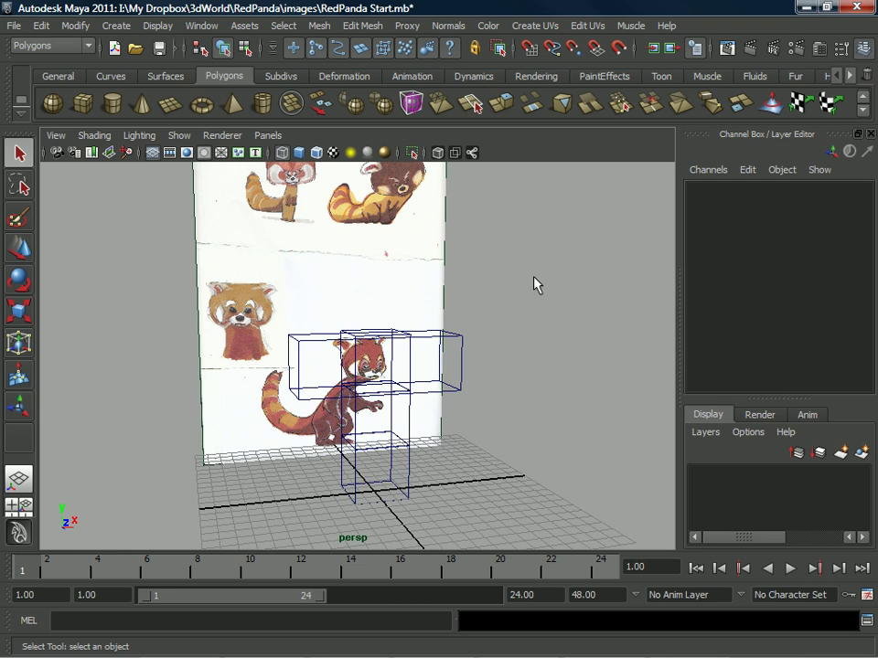
pyautogui.keyDown('alt'); pyautogui.moveTo(403, 308); pyautogui.dragTo(410, 285, button='middle'); pyautogui.keyUp('alt')
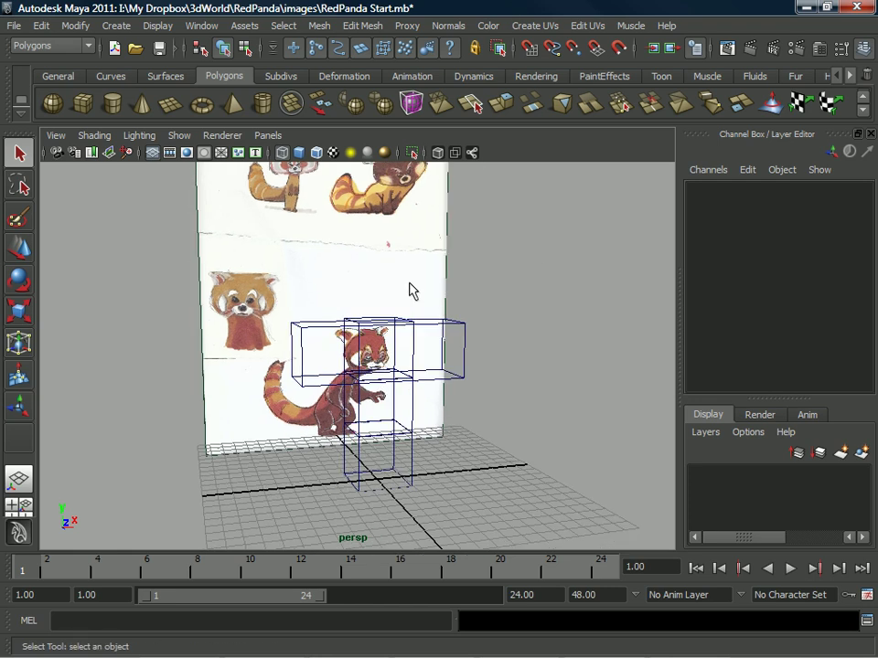
pyautogui.keyDown('alt'); pyautogui.moveTo(410, 285); pyautogui.dragTo(372, 311); pyautogui.keyUp('alt')
pyautogui.keyDown('alt'); pyautogui.moveTo(372, 311); pyautogui.dragTo(408, 278, button='middle'); pyautogui.keyUp('alt')
pyautogui.keyDown('alt'); pyautogui.moveTo(402, 252); pyautogui.dragTo(435, 287); pyautogui.keyUp('alt')
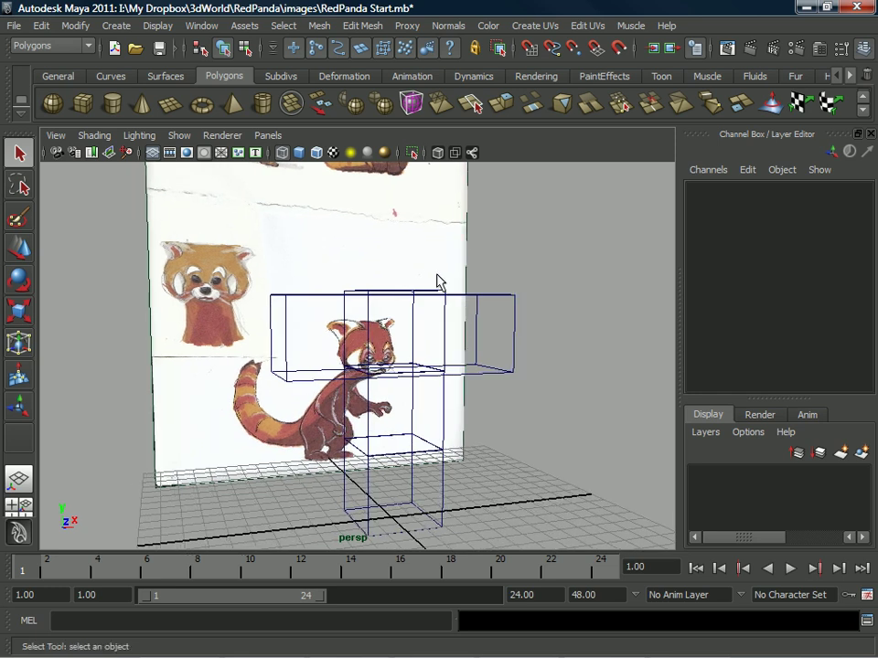
pyautogui.keyDown('alt'); pyautogui.moveTo(527, 316); pyautogui.dragTo(510, 285, button='middle'); pyautogui.keyUp('alt')
pyautogui.keyDown('alt'); pyautogui.moveTo(509, 285); pyautogui.dragTo(512, 303); pyautogui.keyUp('alt')
pyautogui.keyDown('alt'); pyautogui.moveTo(501, 403); pyautogui.dragTo(533, 391); pyautogui.keyUp('alt')
pyautogui.keyDown('alt'); pyautogui.moveTo(534, 391); pyautogui.dragTo(540, 384, button='middle'); pyautogui.keyUp('alt')
pyautogui.keyDown('alt'); pyautogui.moveTo(541, 384); pyautogui.dragTo(506, 379); pyautogui.keyUp('alt')
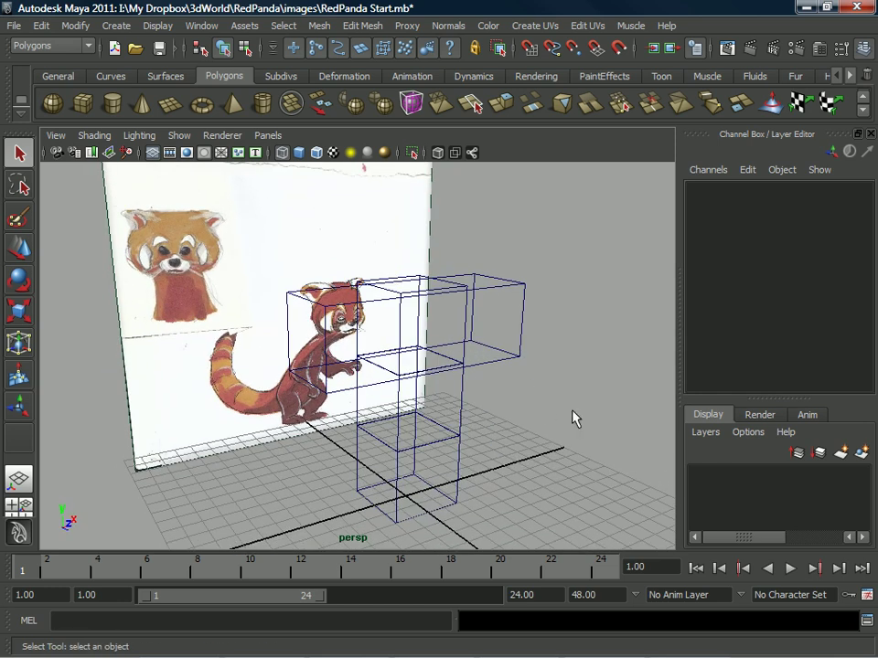
pyautogui.keyDown('alt'); pyautogui.moveTo(461, 417); pyautogui.dragTo(461, 417); pyautogui.keyUp('alt')
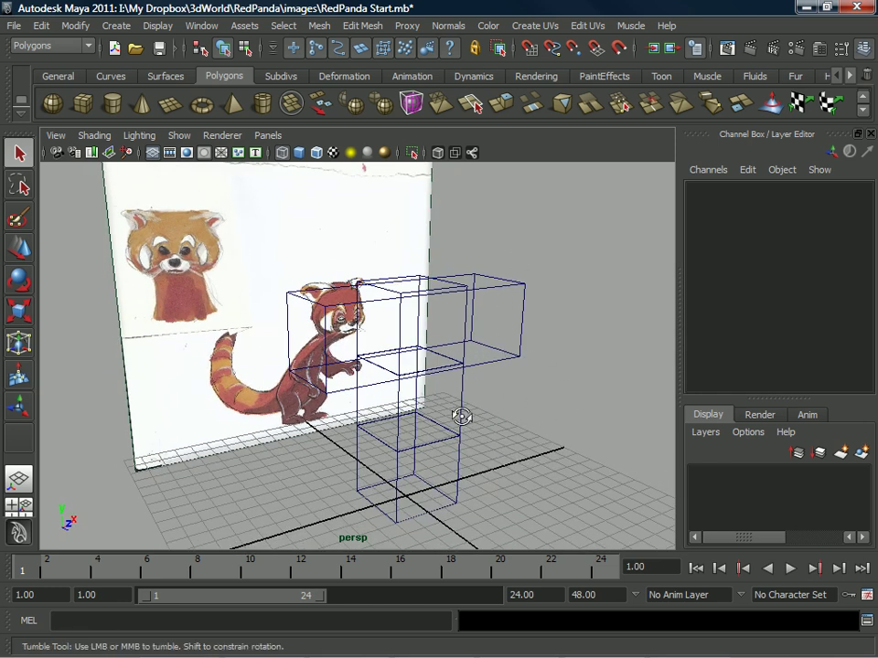
# Select the three stacked head-unit cubes and create a display layer from them
pyautogui.click(454, 464)
pyautogui.keyDown('shift'); pyautogui.click(461, 393); pyautogui.keyUp('shift')
pyautogui.keyDown('shift'); pyautogui.click(466, 334); pyautogui.keyUp('shift')
pyautogui.click(705, 431)
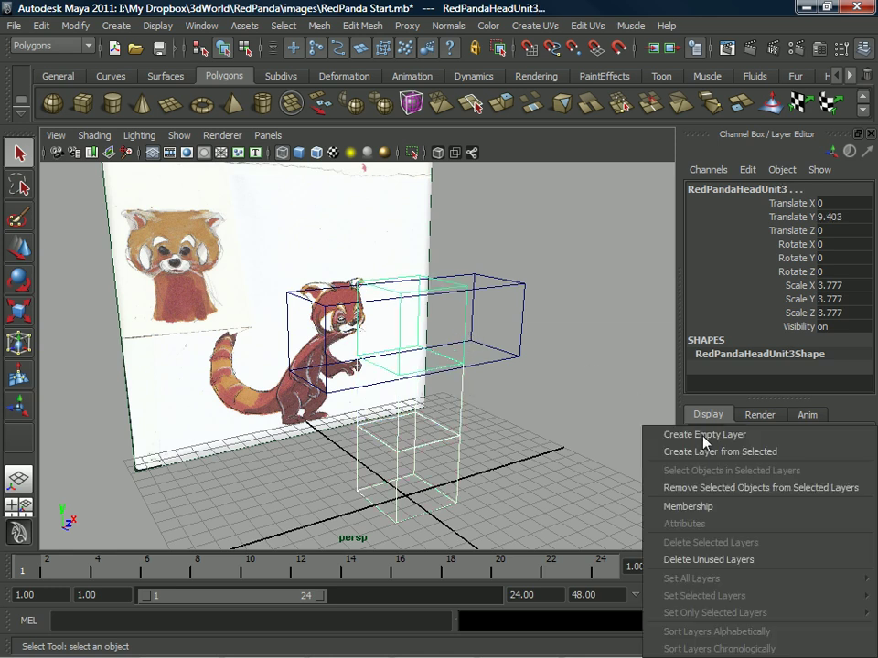
pyautogui.click(640, 451)
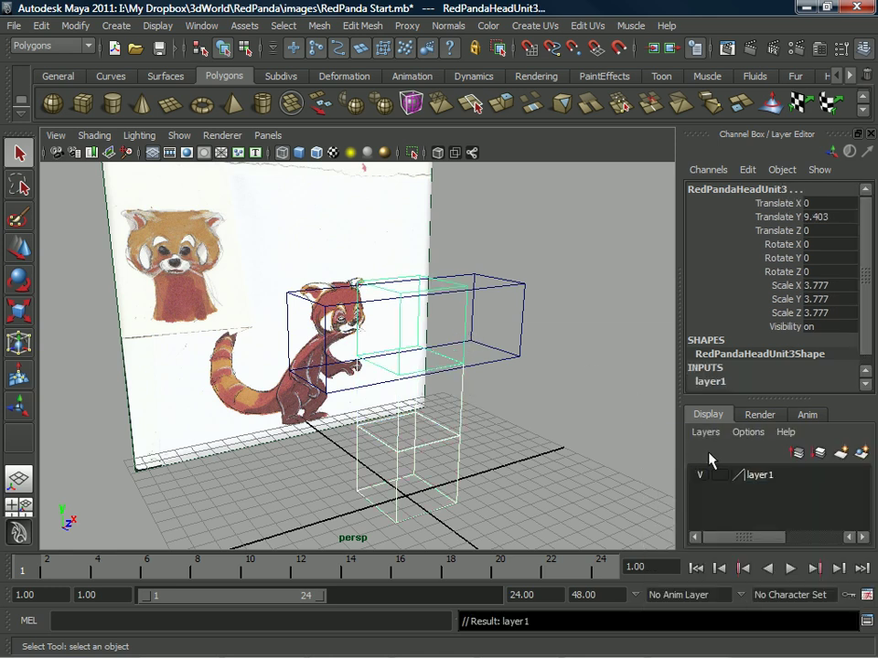
# Rename the head-unit display layer to RedpandaHightMeasureToolLayer
pyautogui.doubleClick(755, 474)
pyautogui.click(501, 257)
pyautogui.doubleClick(501, 257)
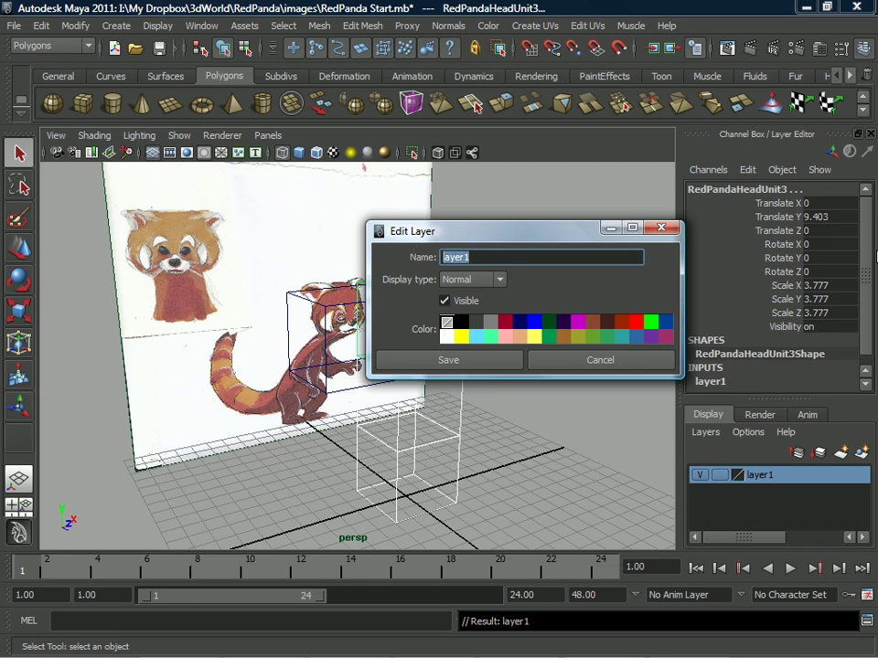
pyautogui.write('Pedpanda')
pyautogui.press('Left')
pyautogui.press('BackSpace')
pyautogui.write('RedpandaHig')
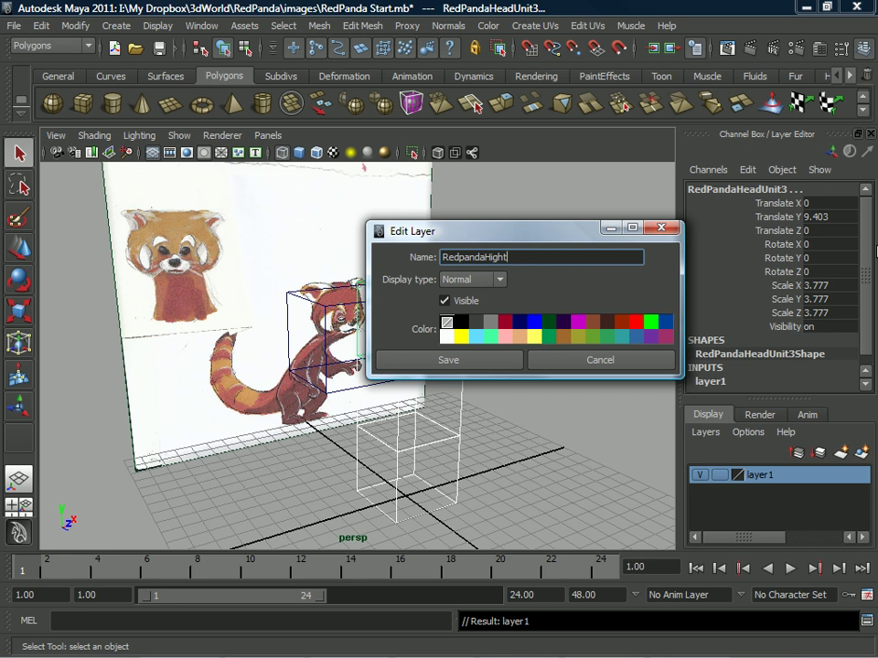
pyautogui.write('htMeasureToolLayer')
pyautogui.click(491, 363)
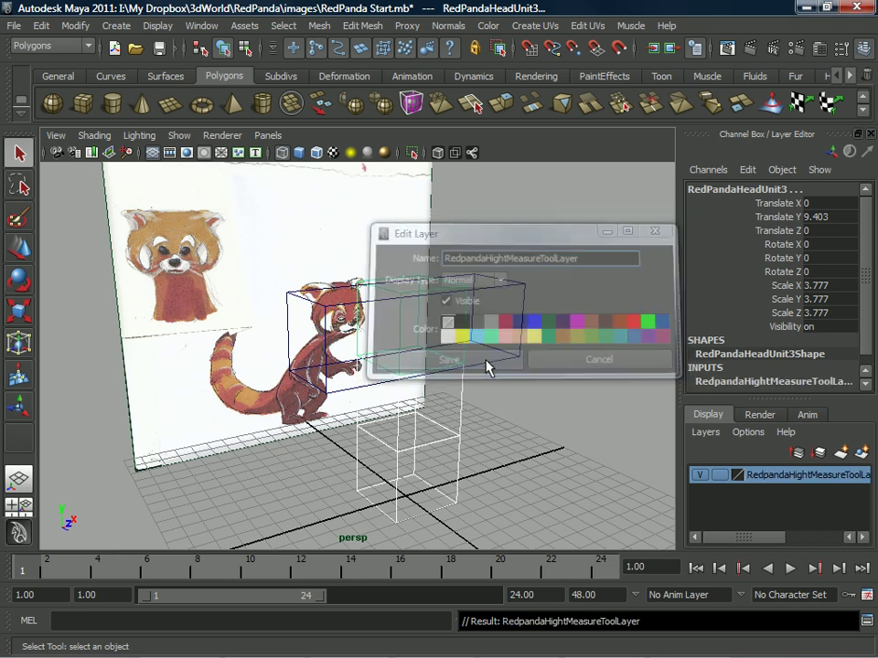
# Select the horizontal RedPandaArmLength box and create a display layer from it
pyautogui.click(520, 306)
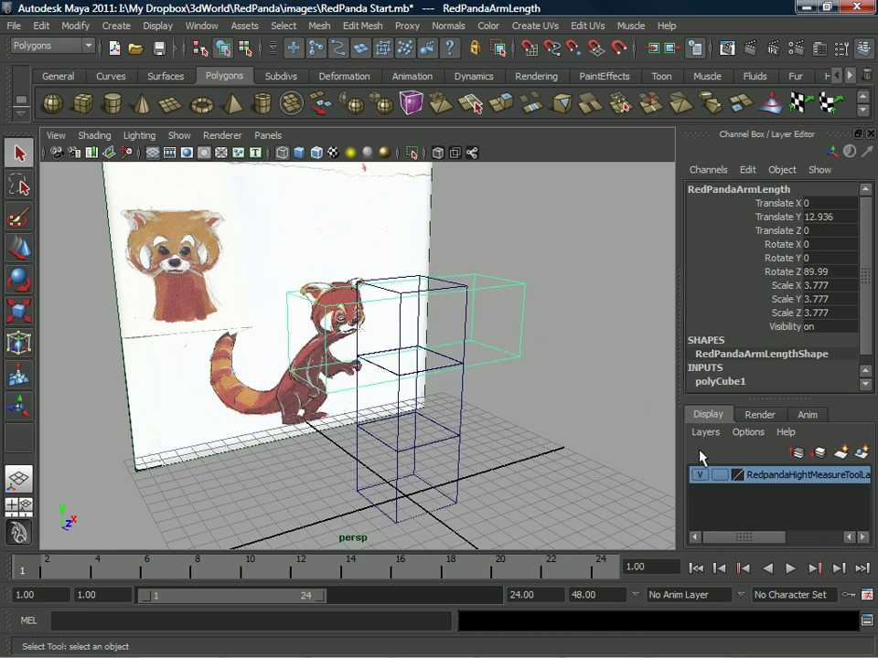
pyautogui.click(705, 432)
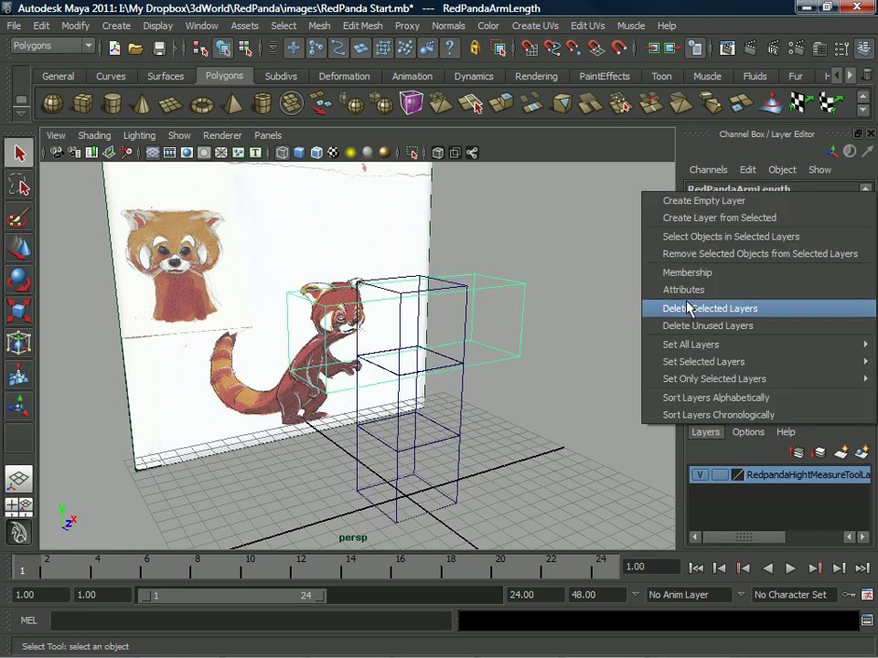
pyautogui.click(691, 216)
# Rename the arm-length box's display layer to RedPandaArmLengthMTLayer
pyautogui.click(766, 474)
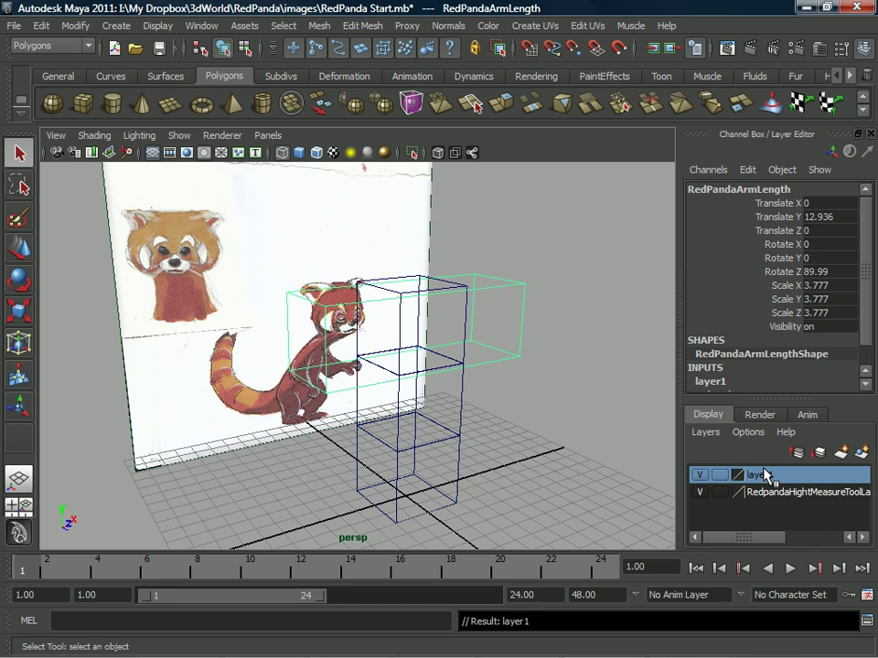
pyautogui.doubleClick(766, 475)
pyautogui.click(555, 251)
pyautogui.press('BackSpace')
pyautogui.press('BackSpace')
pyautogui.press('BackSpace')
pyautogui.press('BackSpace')
pyautogui.press('BackSpace')
pyautogui.press('BackSpace')
pyautogui.write('RedPanda')
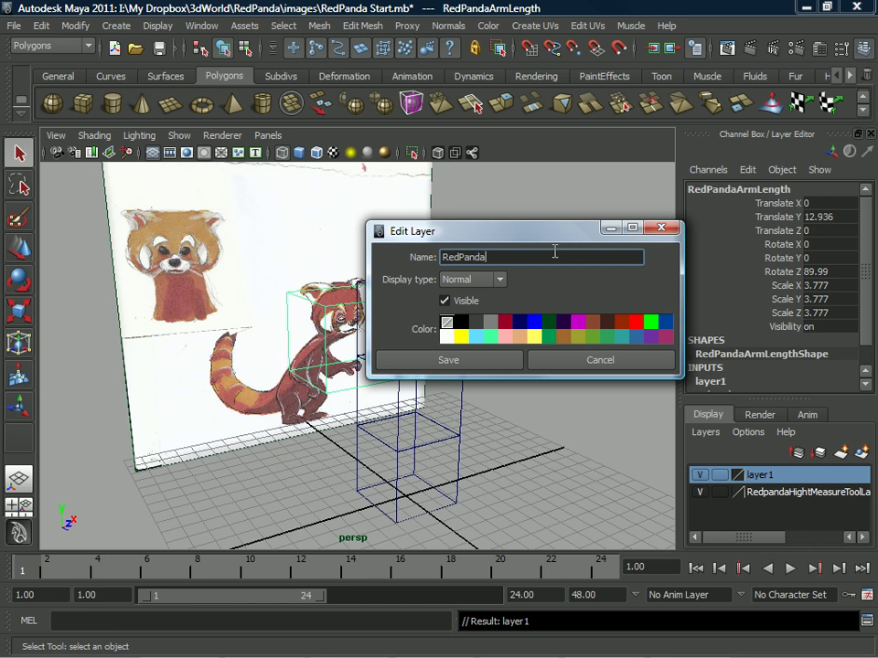
pyautogui.write('ArmLenght')
pyautogui.write('th')
pyautogui.write('Mea')
pyautogui.press('BackSpace')
pyautogui.press('BackSpace')
pyautogui.write('TLayer')
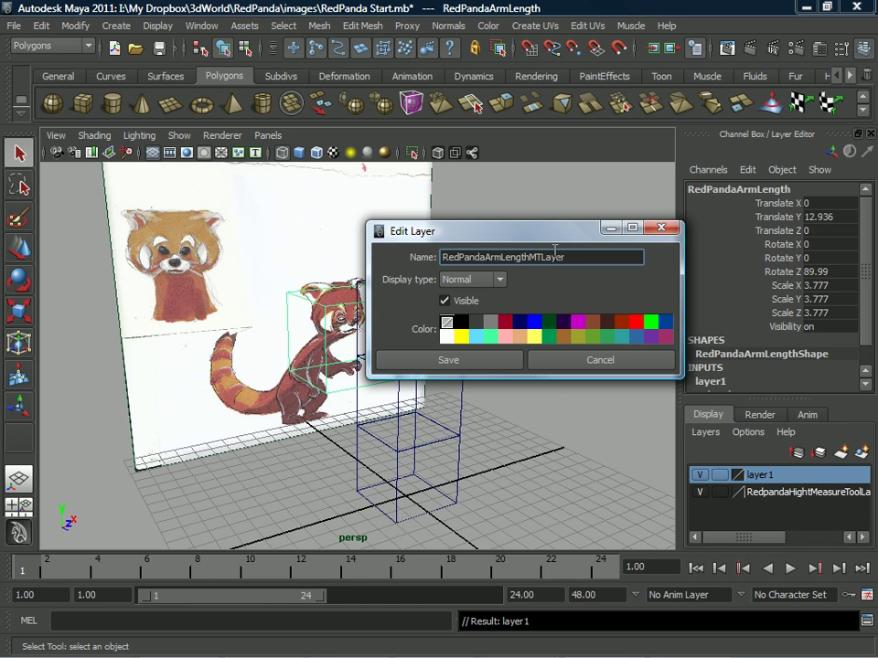
pyautogui.click(469, 361)
# Shorten the head-unit layer's name to RedpandaHightMTlLayer and deselect the arm-length box
pyautogui.click(754, 492)
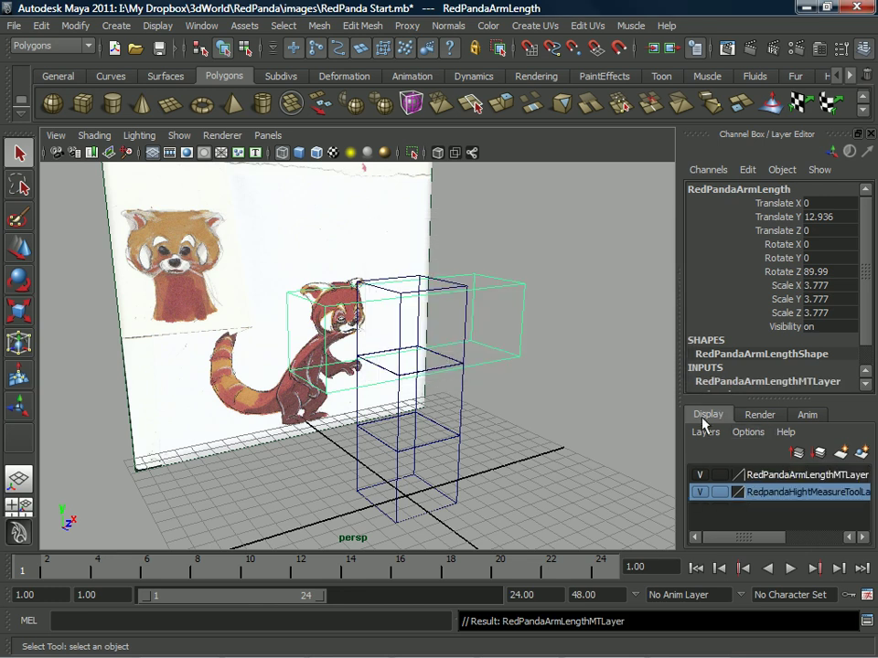
pyautogui.click(703, 427)
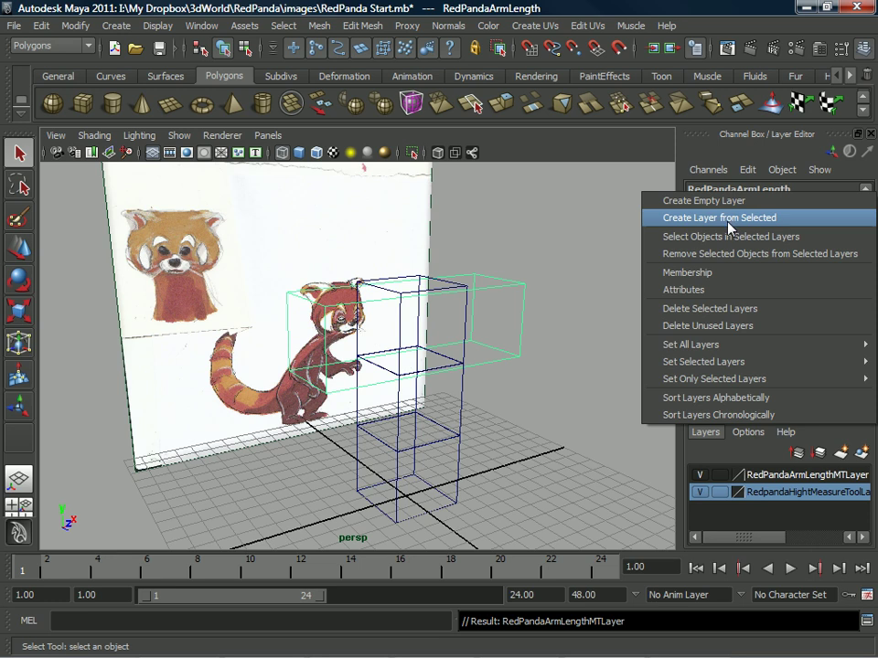
pyautogui.moveTo(748, 432)
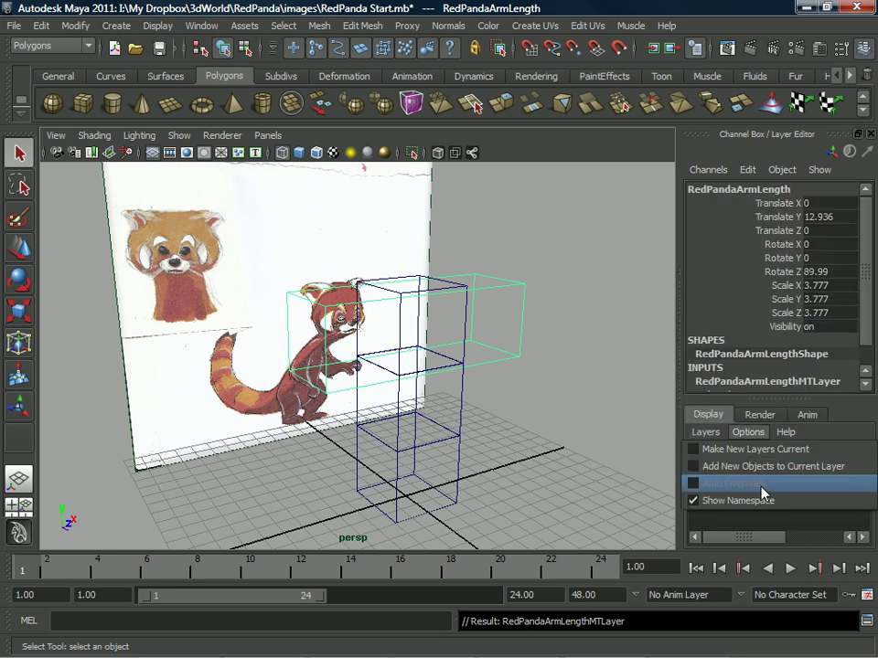
pyautogui.click(766, 509)
pyautogui.doubleClick(765, 490)
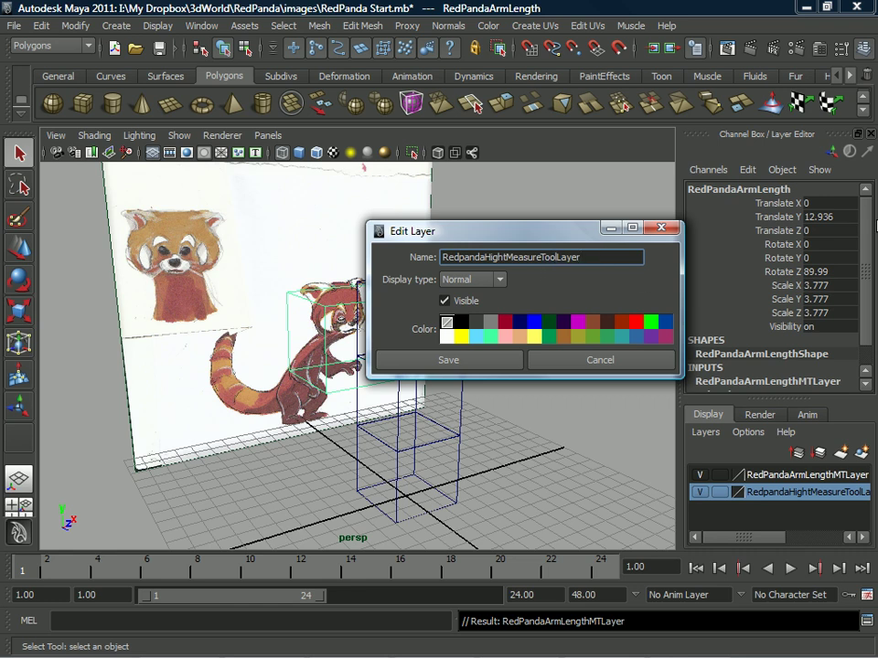
pyautogui.press('BackSpace')
pyautogui.press('BackSpace')
pyautogui.press('BackSpace')
pyautogui.press('BackSpace')
pyautogui.press('BackSpace')
pyautogui.press('BackSpace')
pyautogui.press('BackSpace')
pyautogui.press('BackSpace')
pyautogui.press('BackSpace')
pyautogui.click(480, 366)
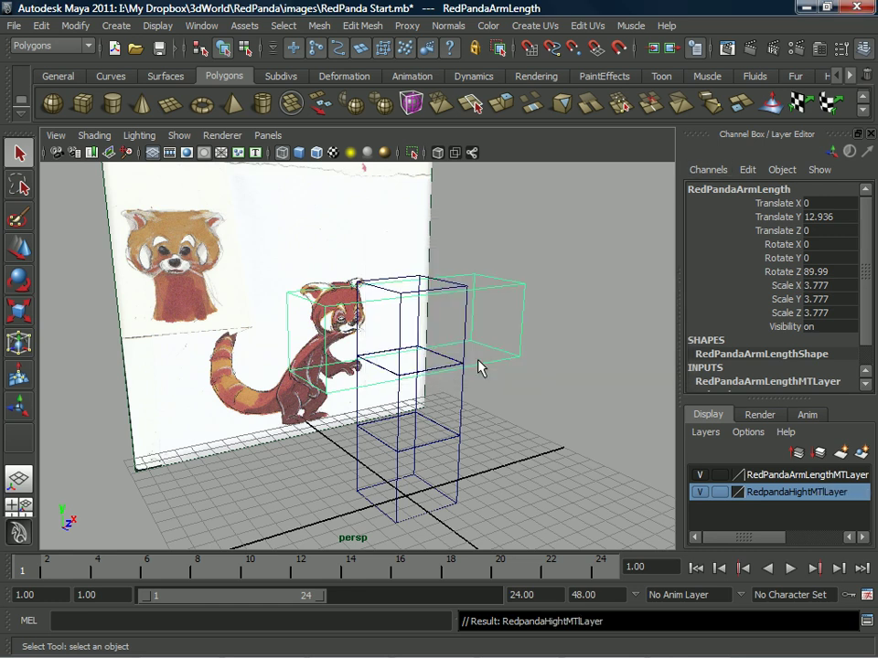
pyautogui.click(559, 371)
pyautogui.keyDown('alt'); pyautogui.moveTo(559, 371); pyautogui.dragTo(477, 355); pyautogui.keyUp('alt')
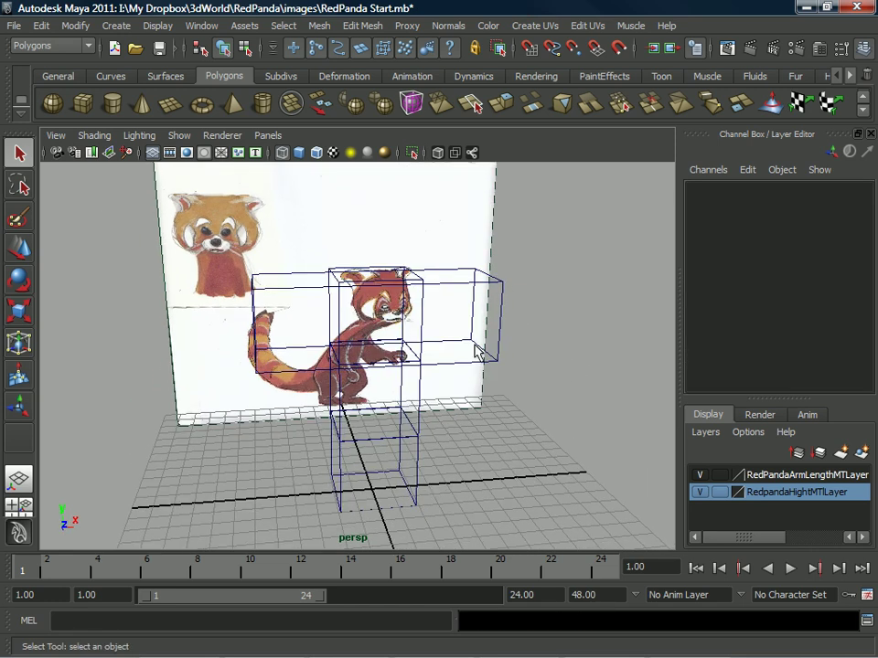
pyautogui.keyDown('alt'); pyautogui.moveTo(441, 405); pyautogui.dragTo(413, 408, button='middle'); pyautogui.keyUp('alt')
pyautogui.keyDown('alt'); pyautogui.moveTo(413, 408); pyautogui.dragTo(274, 389); pyautogui.keyUp('alt')
pyautogui.keyDown('alt'); pyautogui.moveTo(325, 388); pyautogui.dragTo(334, 408, button='middle'); pyautogui.keyUp('alt')
pyautogui.keyDown('alt'); pyautogui.moveTo(335, 408); pyautogui.dragTo(278, 366); pyautogui.keyUp('alt')
pyautogui.keyDown('alt'); pyautogui.moveTo(278, 366); pyautogui.dragTo(278, 372, button='middle'); pyautogui.keyUp('alt')
pyautogui.keyDown('alt'); pyautogui.moveTo(278, 372); pyautogui.dragTo(622, 423); pyautogui.keyUp('alt')
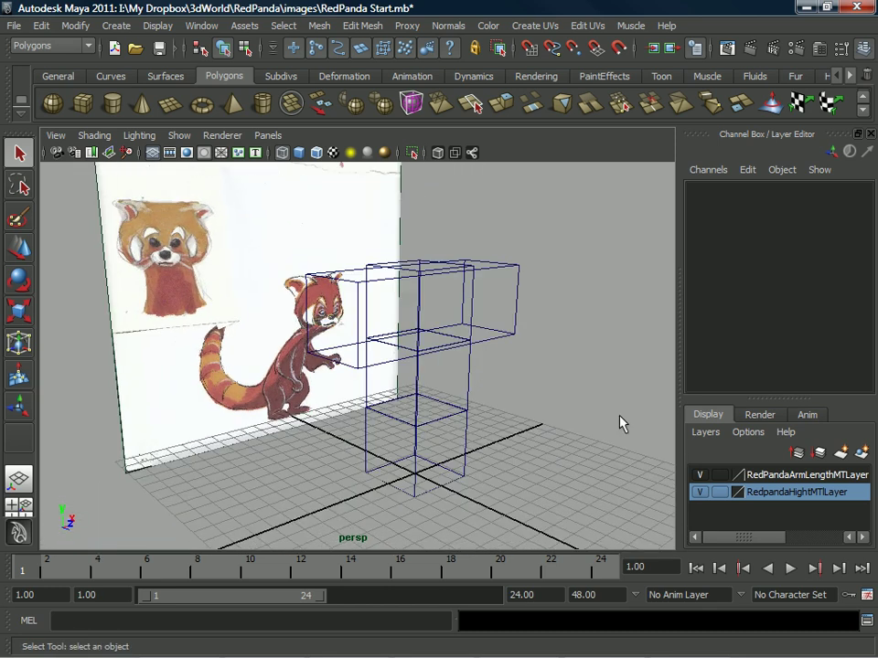
# Set the display type of both the RedPandaArmLengthMTLayer and RedpandaHightMTlLayer to reference
pyautogui.click(719, 474)
pyautogui.click(719, 475)
pyautogui.click(721, 492)
pyautogui.click(722, 492)
pyautogui.keyDown('alt'); pyautogui.moveTo(531, 441); pyautogui.dragTo(471, 419); pyautogui.keyUp('alt')
# Return the RedpandaHightMTlLayer to the normal display type and duplicate the topmost head-unit cube in place
pyautogui.click(721, 493)
pyautogui.keyDown('alt'); pyautogui.moveTo(432, 336); pyautogui.dragTo(476, 337); pyautogui.keyUp('alt')
pyautogui.click(470, 334)
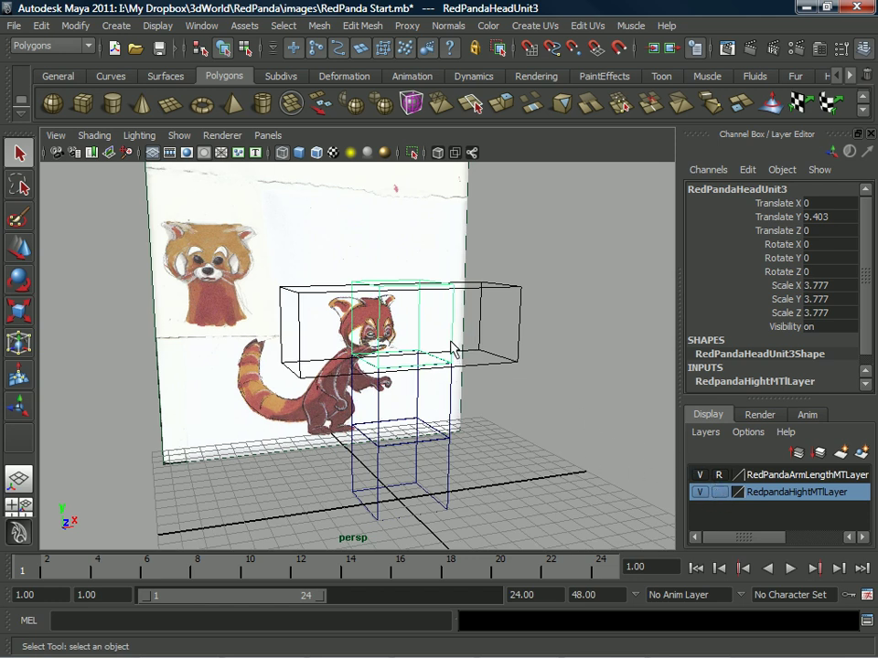
pyautogui.hotkey('ctrl', 'd')
# Set the RedpandaHightMTlLayer's display type to reference, keeping the duplicated head cube selected
pyautogui.click(719, 493)
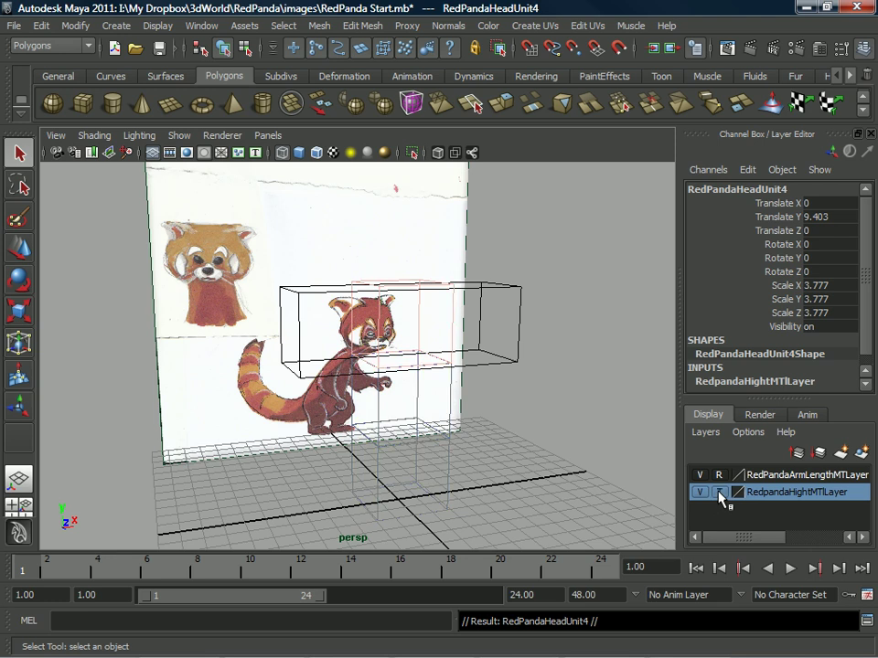
pyautogui.click(720, 493)
pyautogui.keyDown('alt'); pyautogui.moveTo(442, 351); pyautogui.dragTo(449, 350); pyautogui.keyUp('alt')
pyautogui.click(699, 475)
pyautogui.click(700, 492)
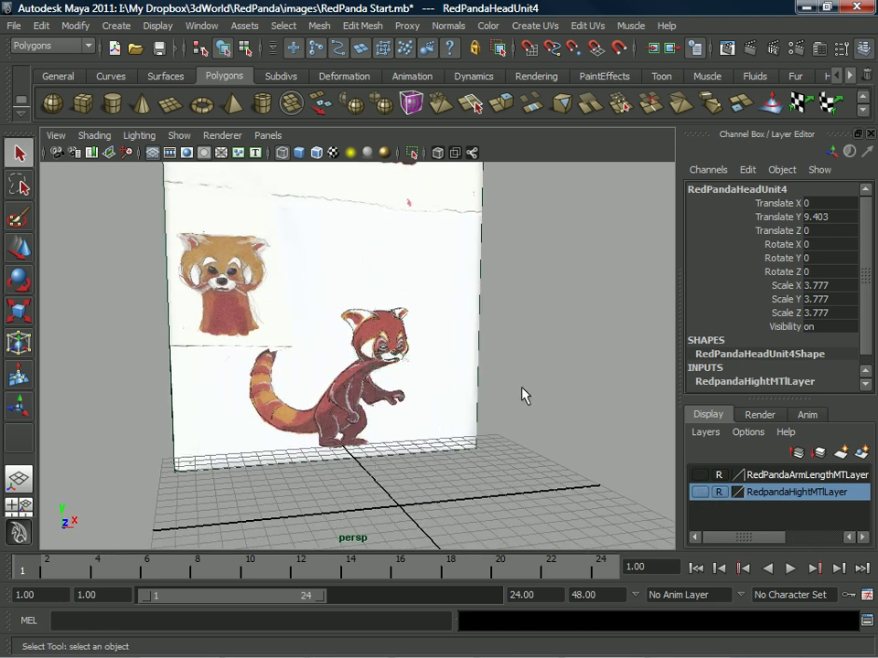
pyautogui.keyDown('alt'); pyautogui.moveTo(502, 399); pyautogui.dragTo(533, 401); pyautogui.keyUp('alt')
pyautogui.hotkey('ctrl', 'z')
pyautogui.hotkey('ctrl', 'z')
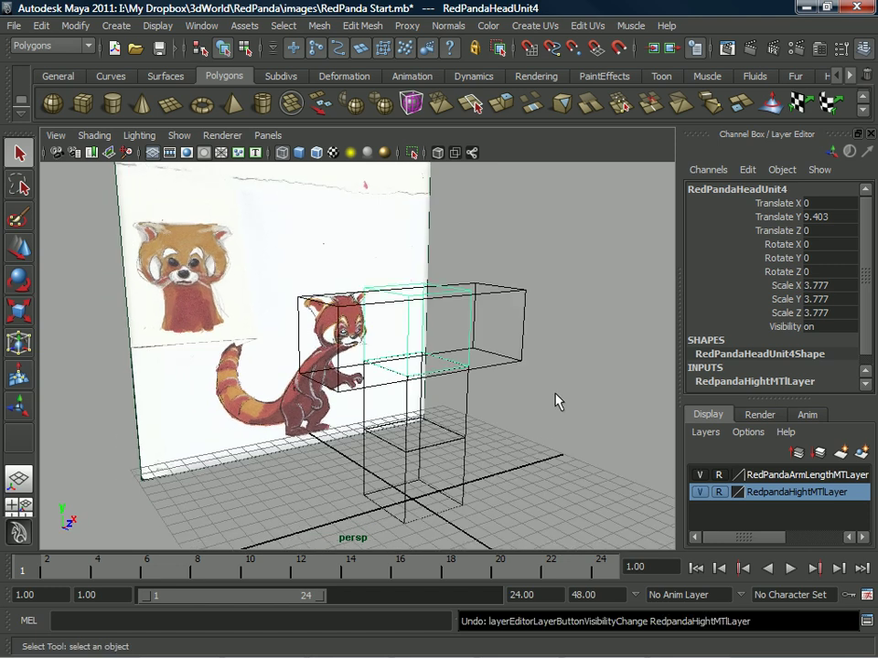
# Create a display layer from the duplicated head cube and name it RedPandaLeftLayer
pyautogui.click(705, 431)
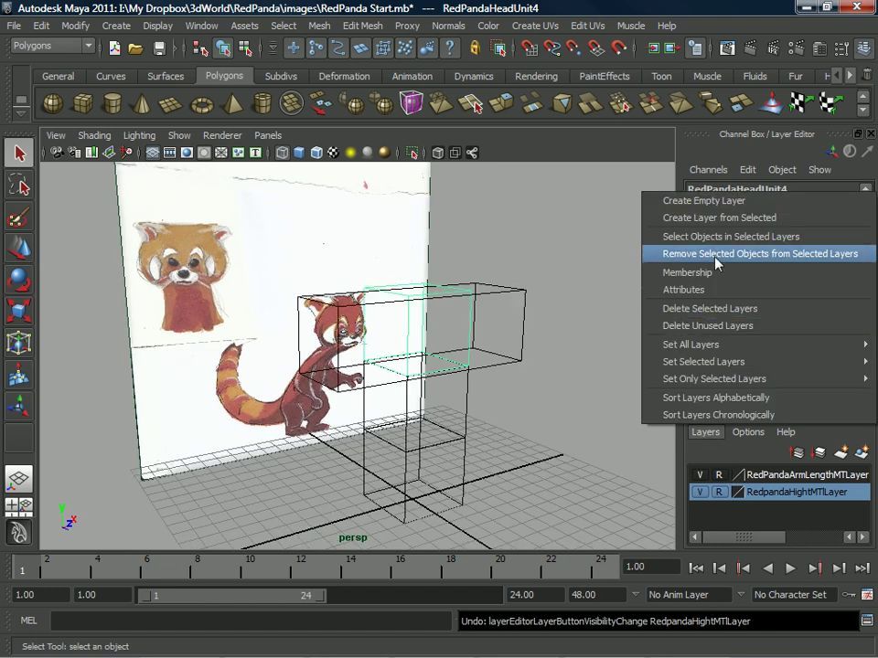
pyautogui.click(739, 220)
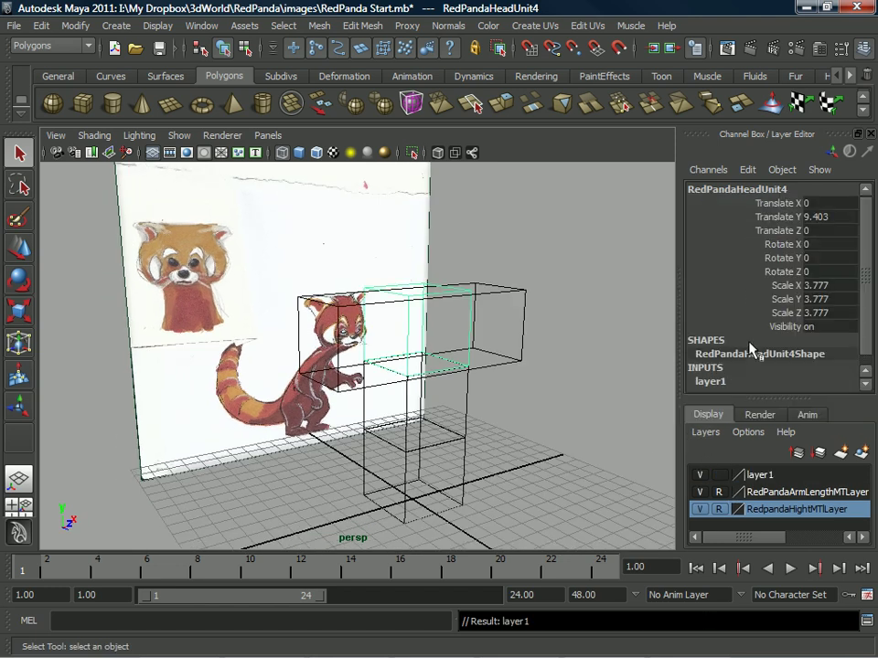
pyautogui.click(755, 476)
pyautogui.doubleClick(755, 477)
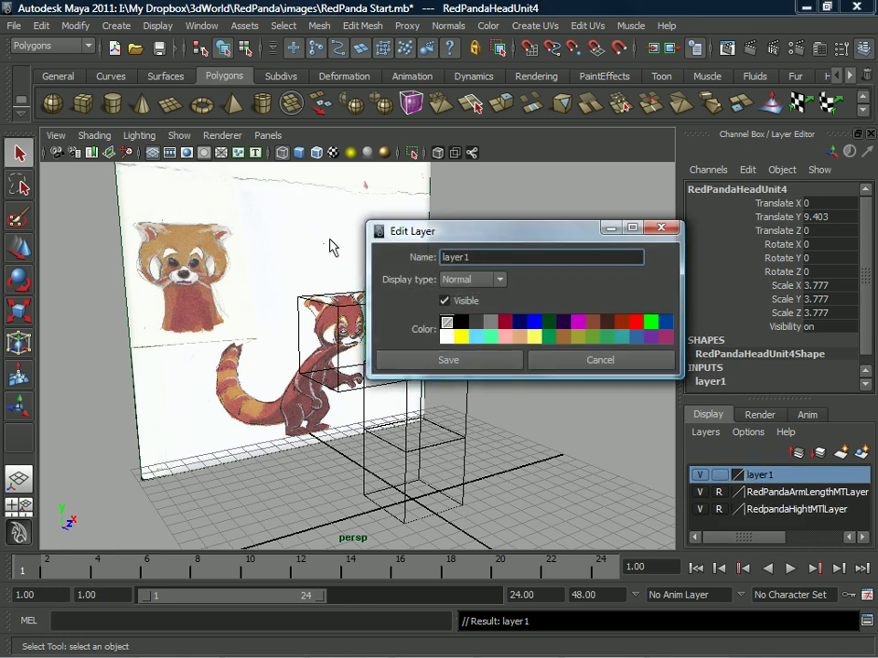
pyautogui.doubleClick(495, 256)
pyautogui.write('RedPandaLeftL')
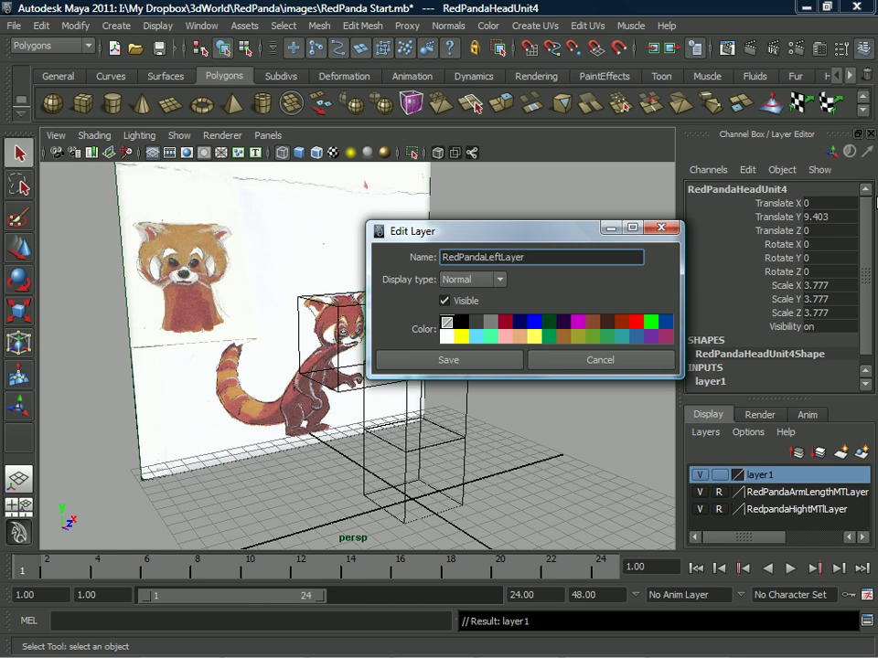
pyautogui.click(479, 358)
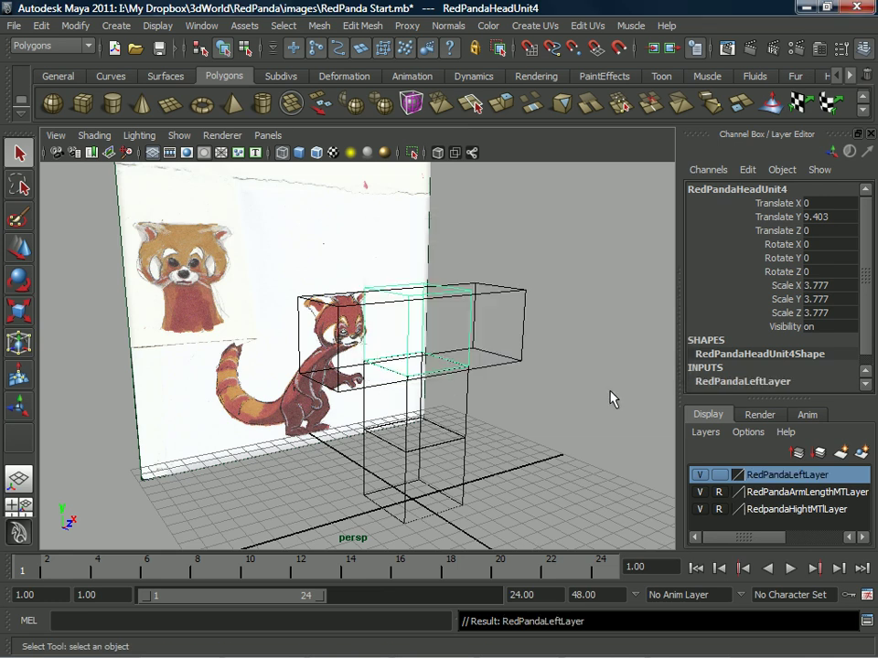
# Hide the RedpandaHightMTlLayer and the RedPandaArmLengthMTLayer
pyautogui.click(700, 509)
pyautogui.click(700, 492)
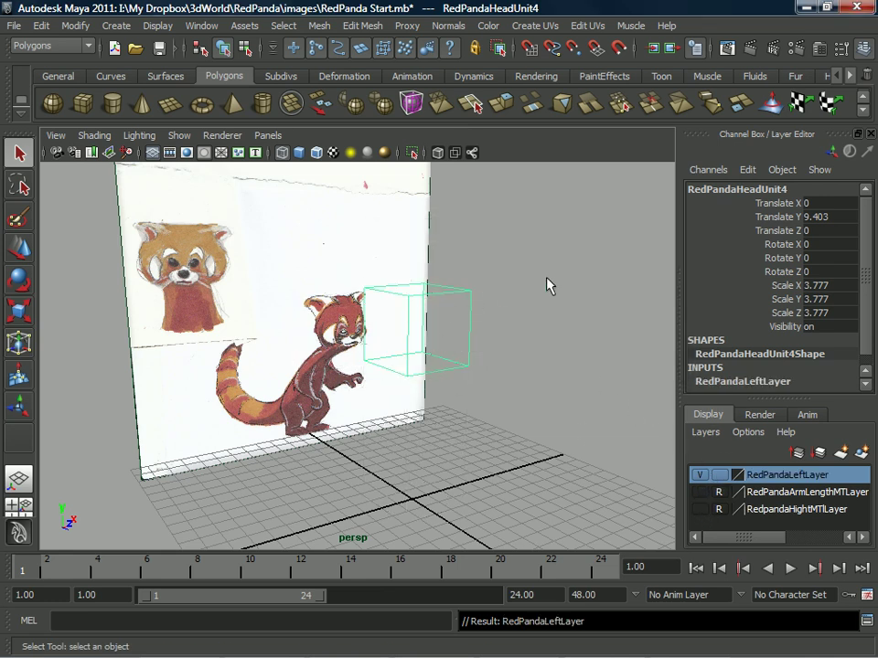
# Rename the selected head-unit cube as RedPandaLeft
pyautogui.doubleClick(724, 189)
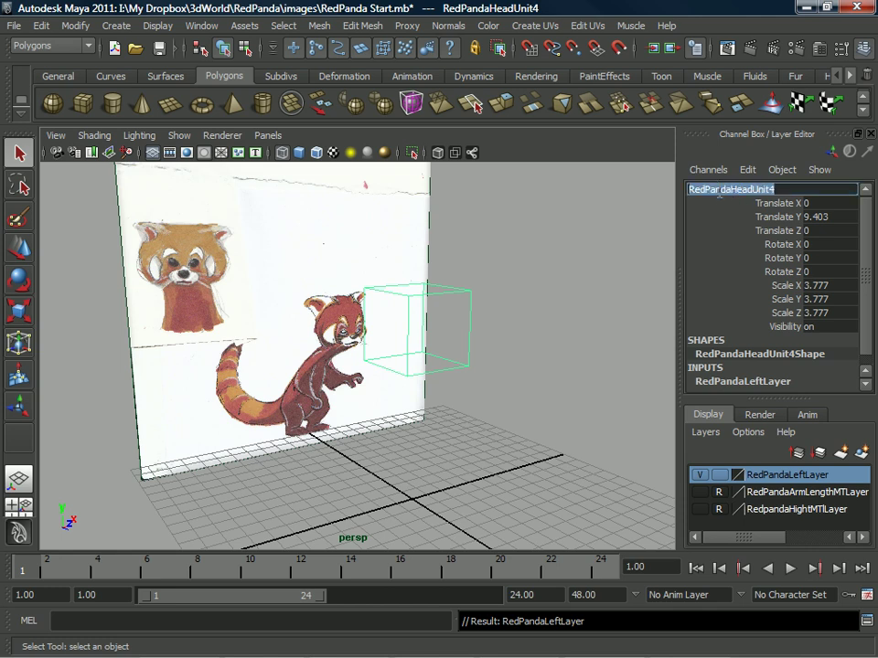
pyautogui.click(719, 190)
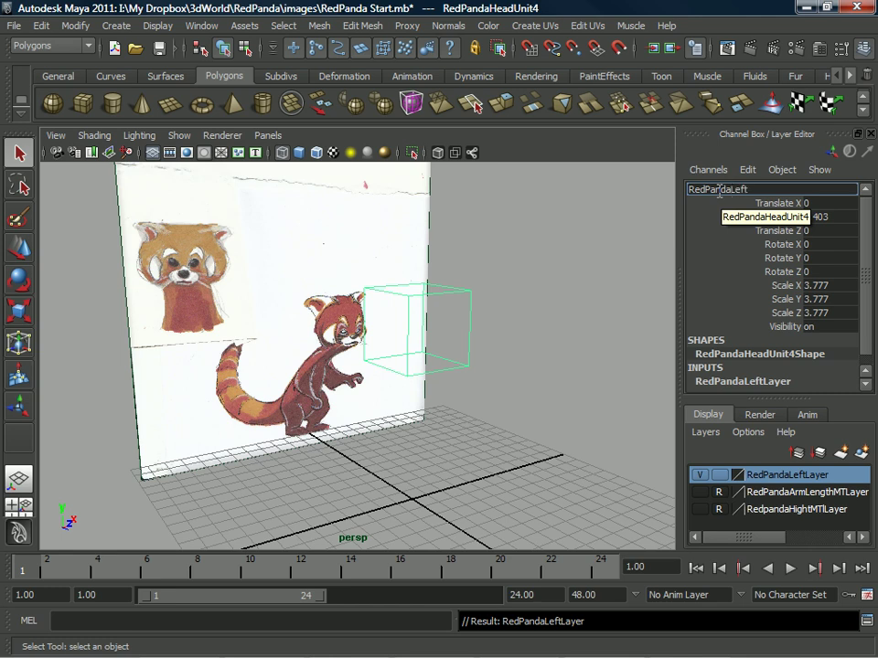
pyautogui.press('Return')
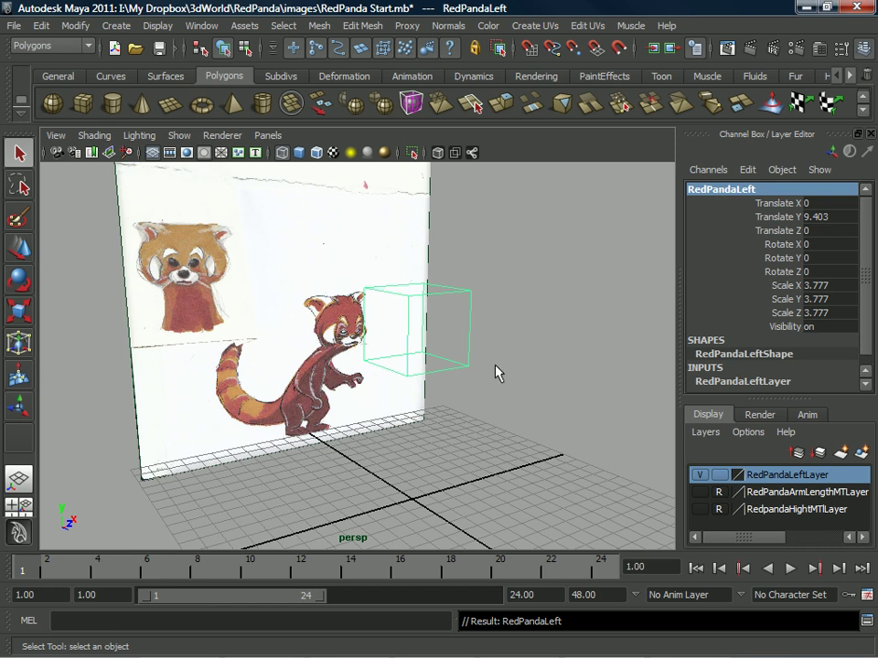
# Make the RedPandaArmLengthMTLayer and RedpandaHightMTlLayer layers visible
pyautogui.keyDown('alt'); pyautogui.moveTo(432, 280); pyautogui.dragTo(436, 292, button='middle'); pyautogui.keyUp('alt')
pyautogui.keyDown('alt'); pyautogui.moveTo(415, 273); pyautogui.dragTo(379, 254); pyautogui.keyUp('alt')
pyautogui.keyDown('alt'); pyautogui.moveTo(384, 264); pyautogui.dragTo(383, 245, button='middle'); pyautogui.keyUp('alt')
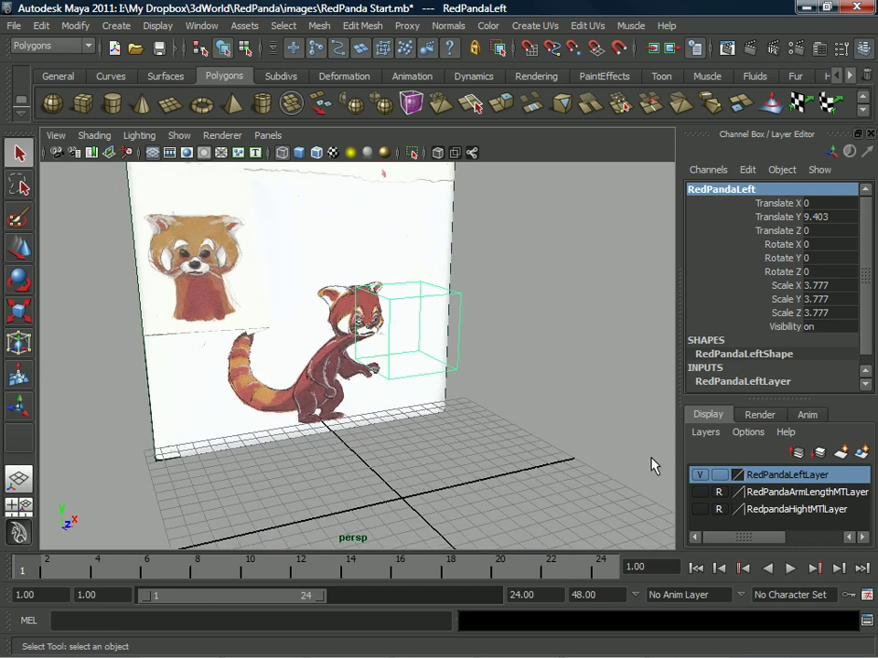
pyautogui.click(699, 491)
pyautogui.click(700, 509)
# Select the bottom vertices of the RedPandaLeft cube and display the models shaded
pyautogui.keyDown('alt'); pyautogui.moveTo(389, 375); pyautogui.dragTo(398, 329); pyautogui.keyUp('alt')
pyautogui.keyDown('alt'); pyautogui.moveTo(398, 328); pyautogui.dragTo(411, 385, button='right'); pyautogui.keyUp('alt')
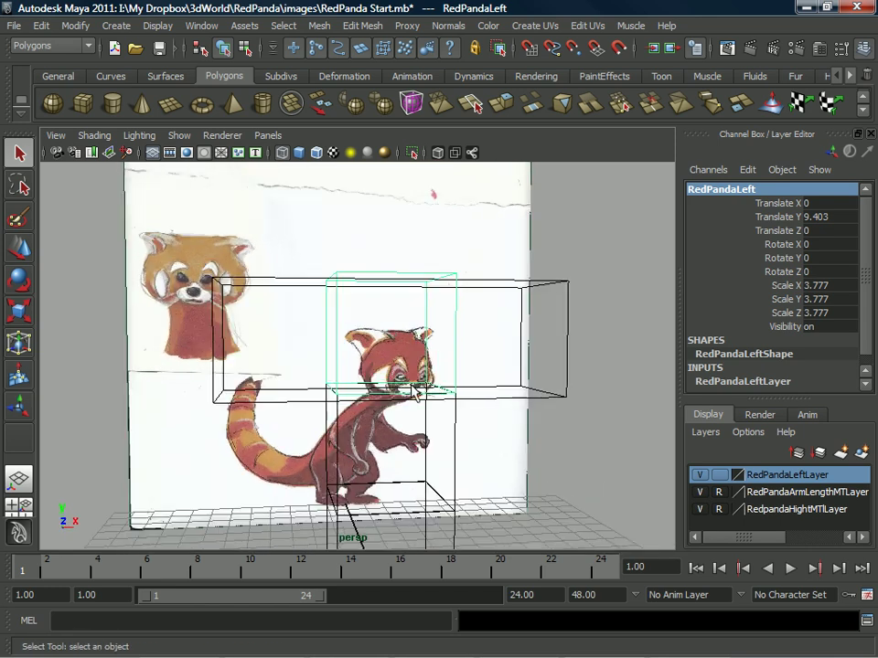
pyautogui.moveTo(454, 329)
pyautogui.mouseDown(button='right')
pyautogui.moveTo(406, 349)
pyautogui.moveTo(409, 334)
pyautogui.moveTo(455, 294)
pyautogui.moveTo(462, 370)
pyautogui.moveTo(455, 333)
pyautogui.mouseUp(button='right')
pyautogui.keyDown('alt'); pyautogui.moveTo(437, 342); pyautogui.dragTo(437, 375); pyautogui.keyUp('alt')
pyautogui.moveTo(443, 329); pyautogui.dragTo(479, 357, button='right')
pyautogui.keyDown('alt'); pyautogui.moveTo(437, 351); pyautogui.dragTo(427, 332); pyautogui.keyUp('alt')
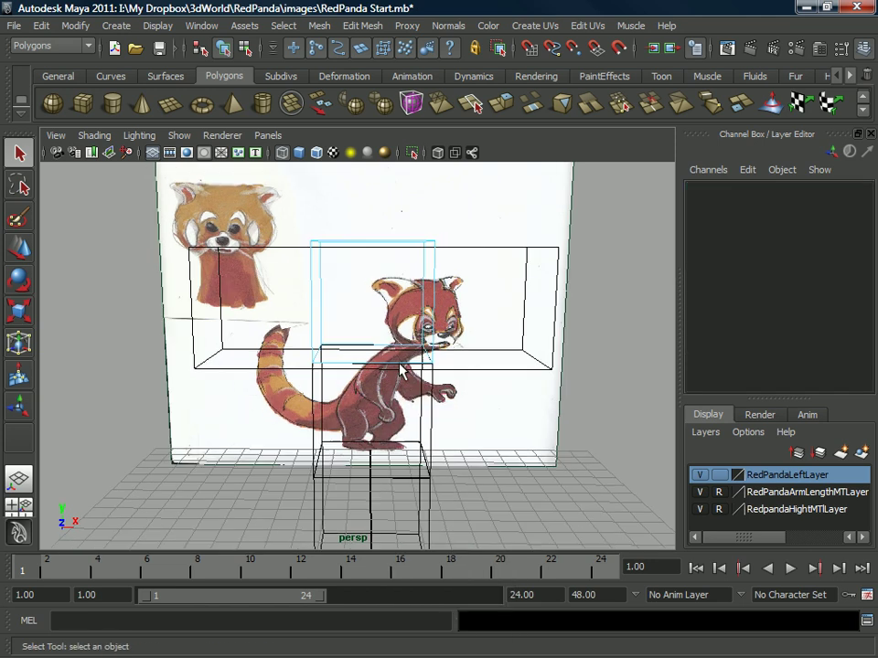
pyautogui.moveTo(434, 329); pyautogui.dragTo(471, 350, button='right')
pyautogui.keyDown('alt'); pyautogui.moveTo(456, 358); pyautogui.dragTo(462, 371, button='middle'); pyautogui.keyUp('alt')
pyautogui.keyDown('alt'); pyautogui.moveTo(462, 371); pyautogui.dragTo(303, 401); pyautogui.keyUp('alt')
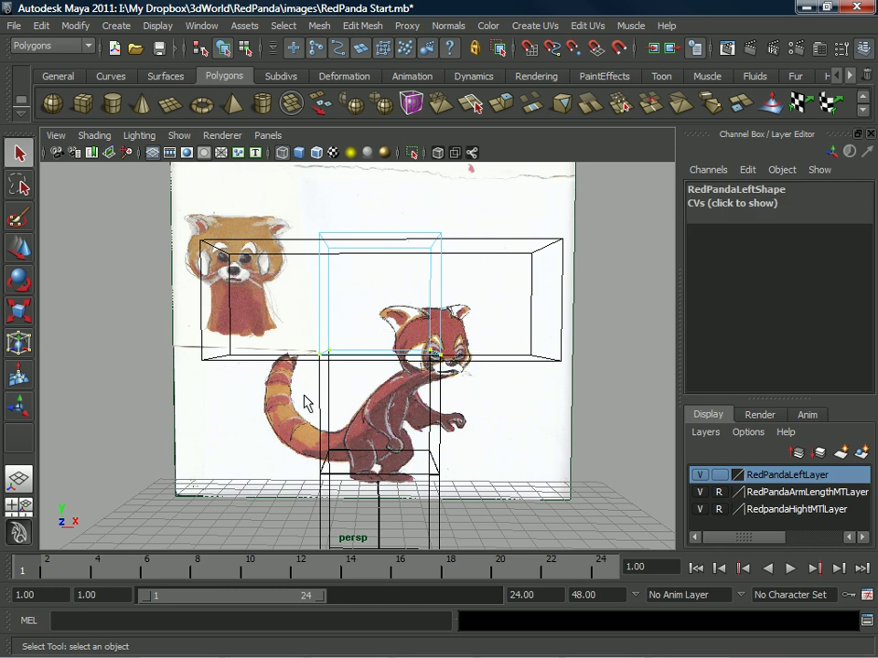
pyautogui.moveTo(321, 266)
pyautogui.keyDown('alt'); pyautogui.mouseDown()
pyautogui.moveTo(410, 331)
pyautogui.moveTo(421, 304)
pyautogui.moveTo(411, 358)
pyautogui.moveTo(419, 365)
pyautogui.mouseUp(); pyautogui.keyUp('alt')
pyautogui.press('5')
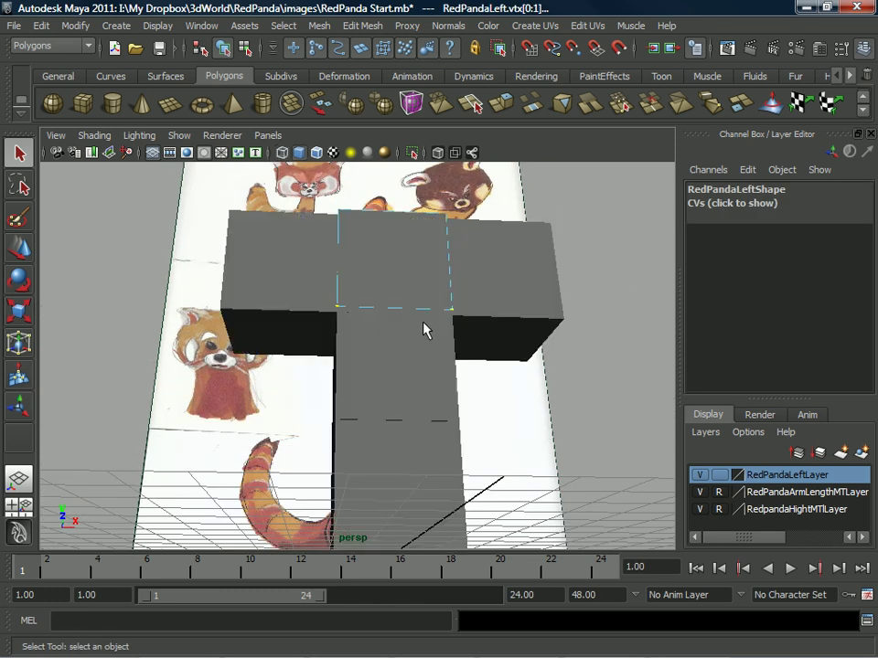
# Enlarge the perspective view to full screen and select the bottom face of the RedPandaLeft cube
pyautogui.hotkey('ctrl', 'space')
pyautogui.press('space')
pyautogui.press('space')
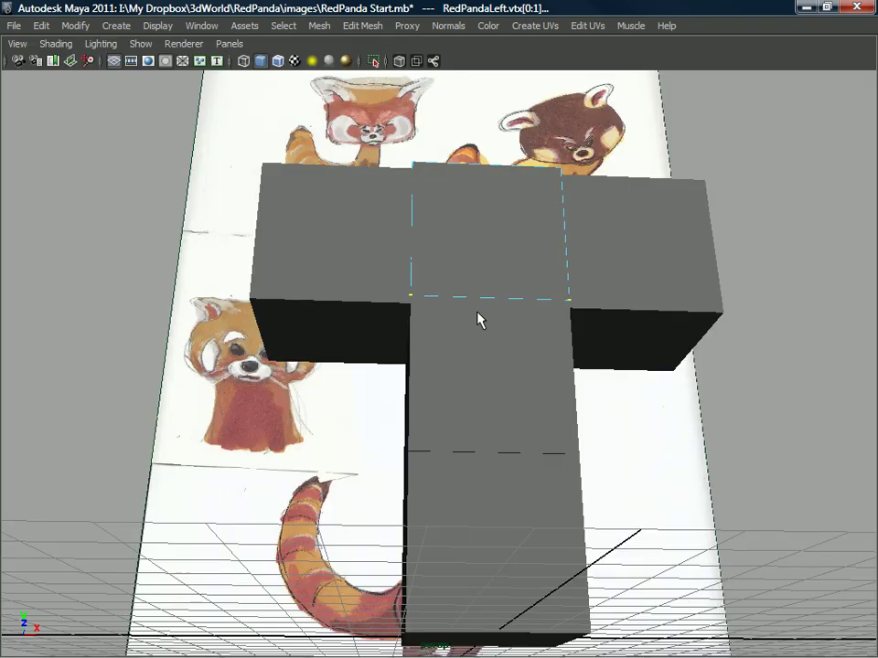
pyautogui.keyDown('alt'); pyautogui.moveTo(479, 319); pyautogui.dragTo(485, 348); pyautogui.keyUp('alt')
pyautogui.moveTo(480, 324); pyautogui.dragTo(482, 358, button='right')
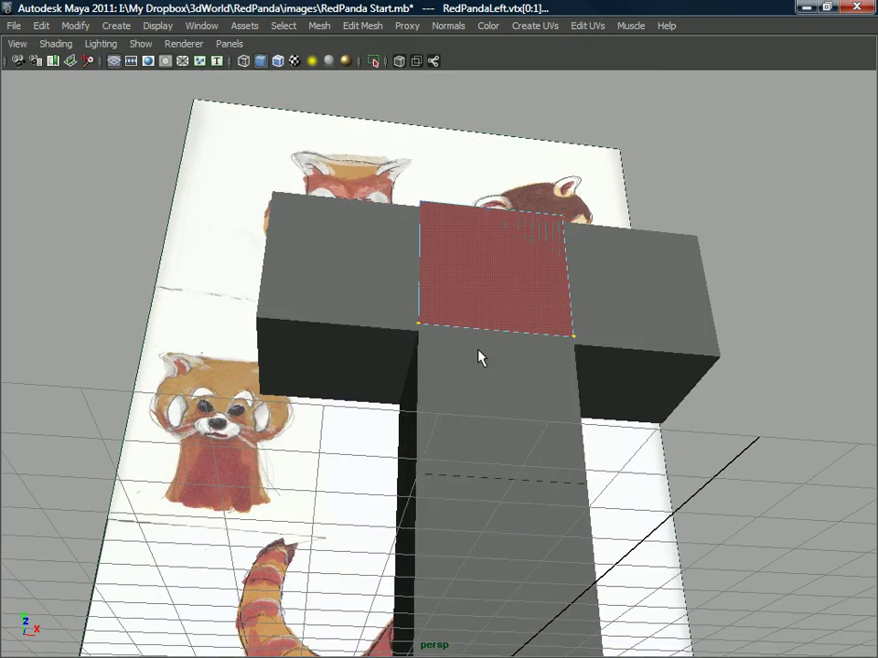
pyautogui.keyDown('alt'); pyautogui.moveTo(472, 342); pyautogui.dragTo(472, 379); pyautogui.keyUp('alt')
pyautogui.press('4')
pyautogui.keyDown('ctrl'); pyautogui.click(578, 346); pyautogui.keyUp('ctrl')
pyautogui.keyDown('alt'); pyautogui.moveTo(472, 379); pyautogui.dragTo(476, 356, button='middle'); pyautogui.keyUp('alt')
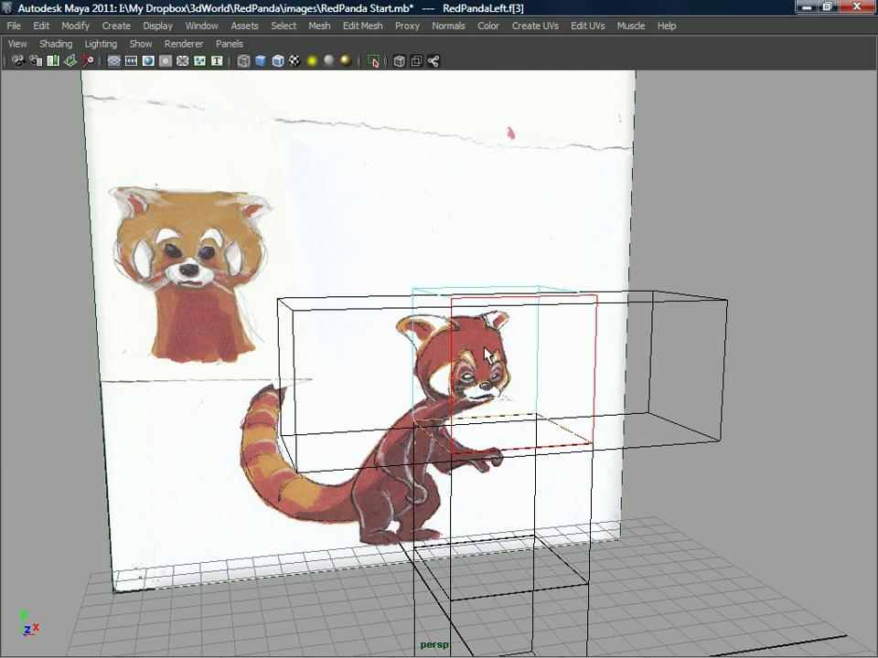
# Extrude the cube's bottom face straight down to the lower edge of the next height-unit cube
pyautogui.press('5')
pyautogui.moveTo(504, 372)
pyautogui.keyDown('alt'); pyautogui.mouseDown()
pyautogui.moveTo(500, 310)
pyautogui.moveTo(499, 340)
pyautogui.mouseUp(); pyautogui.keyUp('alt')
pyautogui.keyDown('shift'); pyautogui.rightClick(498, 403); pyautogui.keyUp('shift')
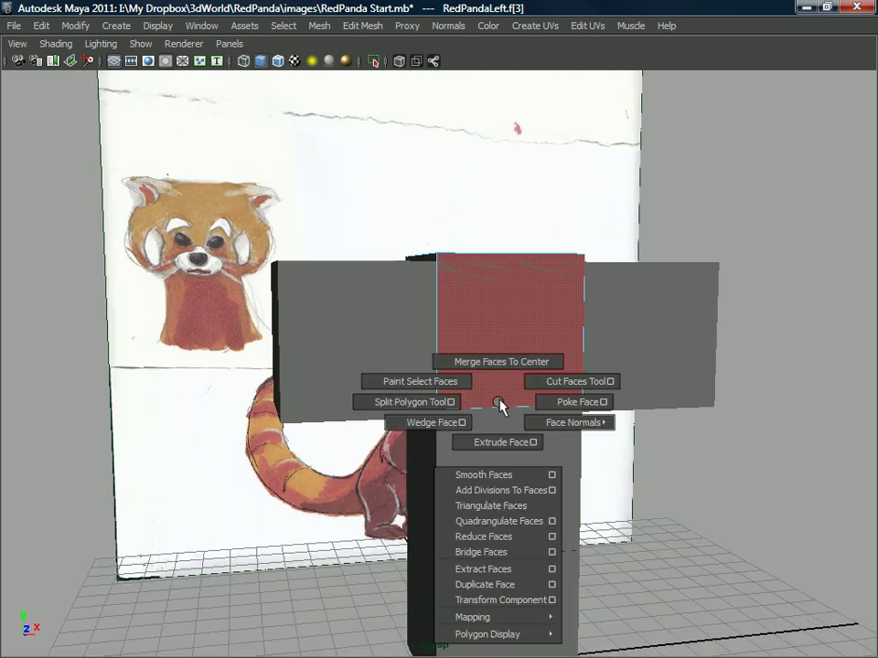
pyautogui.moveTo(499, 406)
pyautogui.keyDown('shift'); pyautogui.mouseDown(button='right')
pyautogui.moveTo(500, 429)
pyautogui.moveTo(503, 399)
pyautogui.moveTo(491, 399)
pyautogui.mouseUp(button='right'); pyautogui.keyUp('shift')
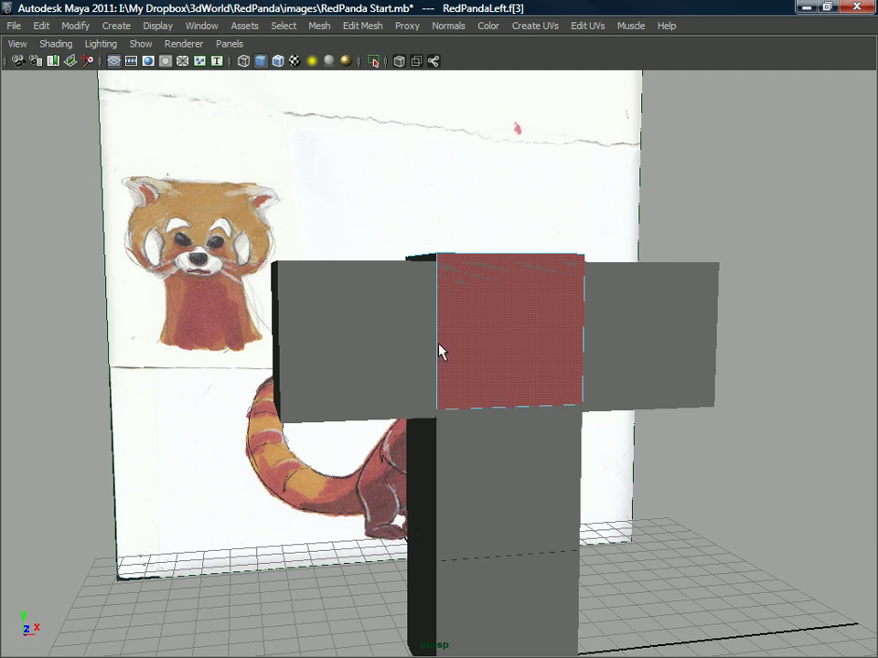
pyautogui.click(319, 27)
pyautogui.moveTo(362, 26)
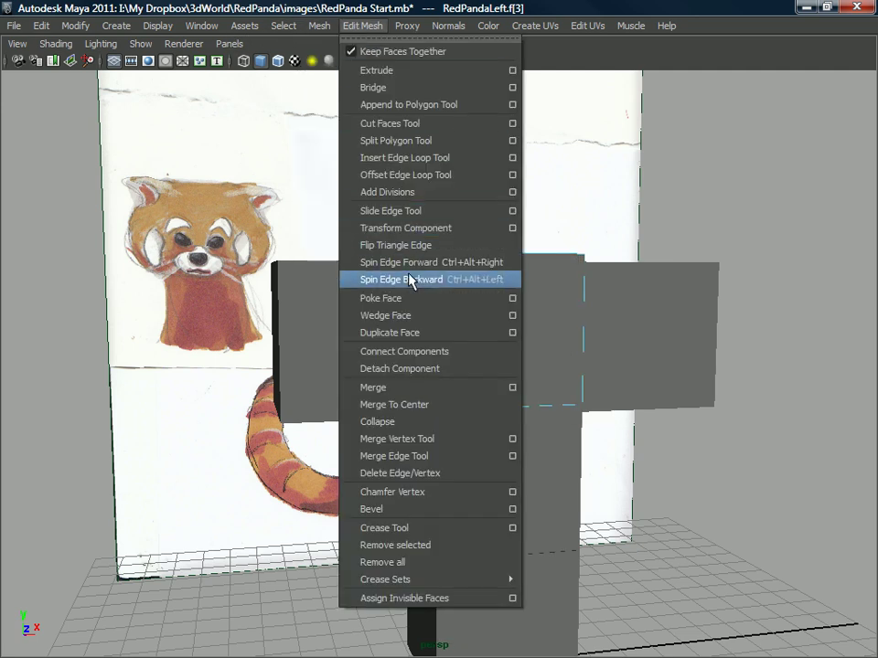
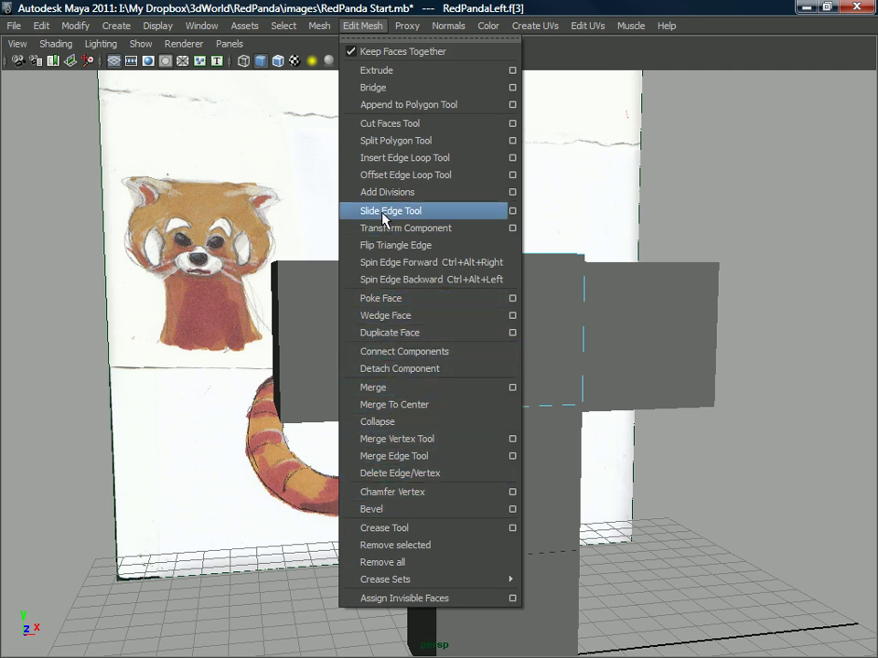
pyautogui.click(396, 71)
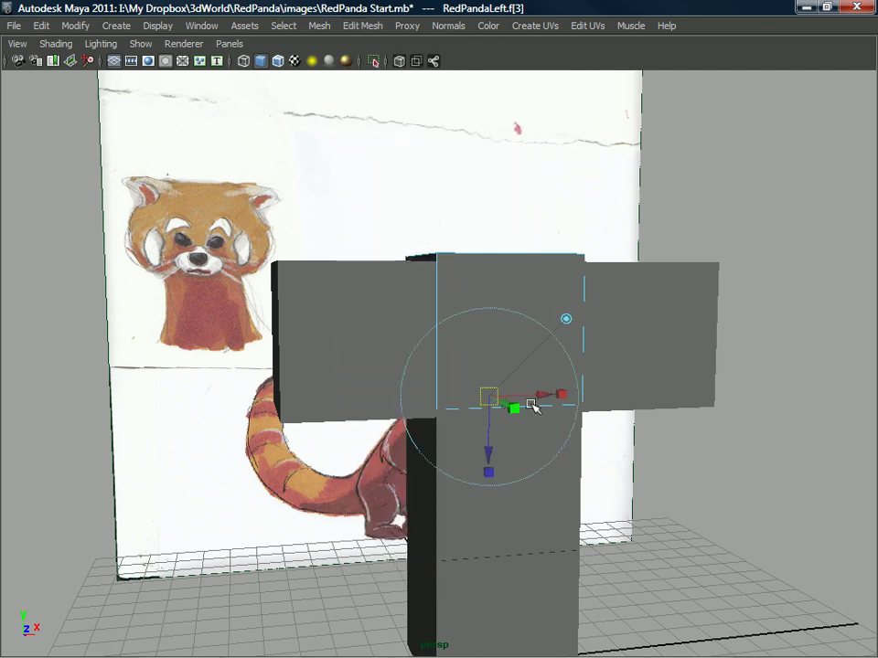
pyautogui.moveTo(484, 431); pyautogui.dragTo(470, 568)
# Extrude the bottom face a second time, about 3.7 units down to the ground plane
pyautogui.hotkey('ctrl', 'e')
pyautogui.keyDown('alt'); pyautogui.moveTo(474, 570); pyautogui.dragTo(498, 498, button='middle'); pyautogui.keyUp('alt')
pyautogui.moveTo(498, 499); pyautogui.dragTo(494, 647)
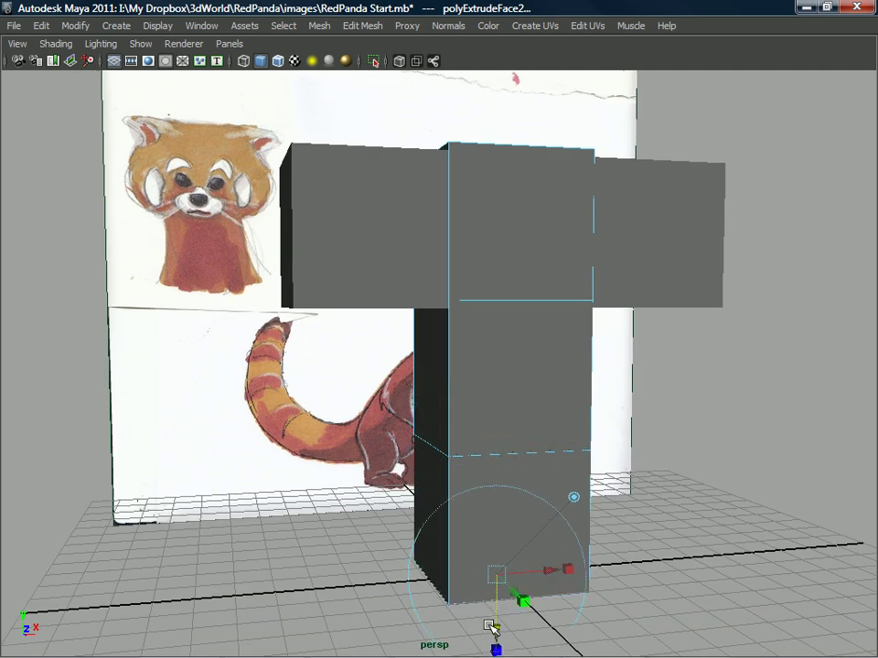
pyautogui.keyDown('alt'); pyautogui.moveTo(493, 646); pyautogui.dragTo(513, 498, button='right'); pyautogui.keyUp('alt')
pyautogui.keyDown('alt'); pyautogui.moveTo(513, 497); pyautogui.dragTo(498, 514); pyautogui.keyUp('alt')
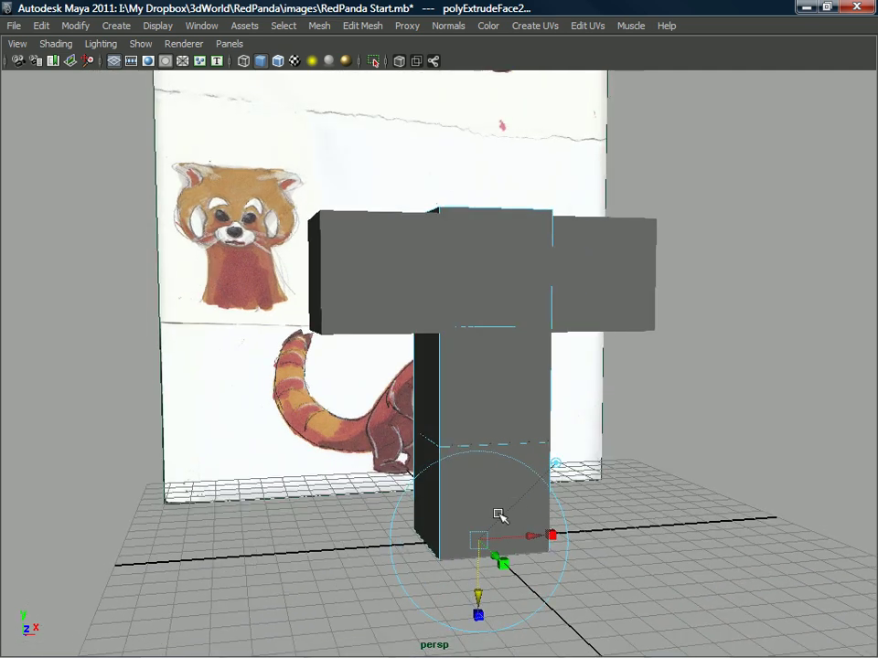
pyautogui.moveTo(522, 359)
pyautogui.keyDown('alt'); pyautogui.mouseDown()
pyautogui.moveTo(682, 349)
pyautogui.moveTo(595, 344)
pyautogui.moveTo(566, 355)
pyautogui.moveTo(519, 345)
pyautogui.mouseUp(); pyautogui.keyUp('alt')
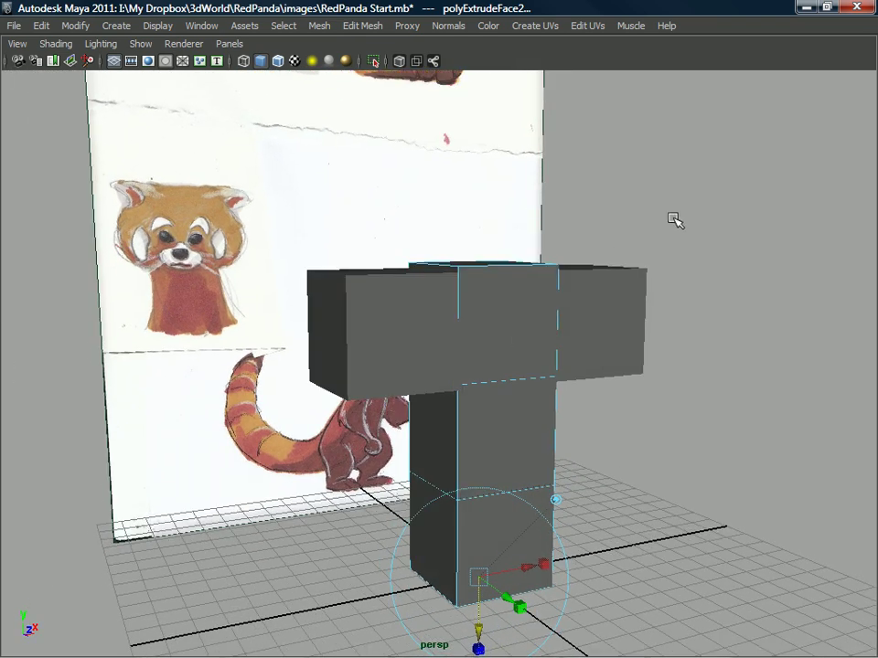
# Bring back the Channel Box and hide the RedpandaHightMTlLayer and RedPandaArmLengthMTLayer layers
pyautogui.hotkey('ctrl', 'a')
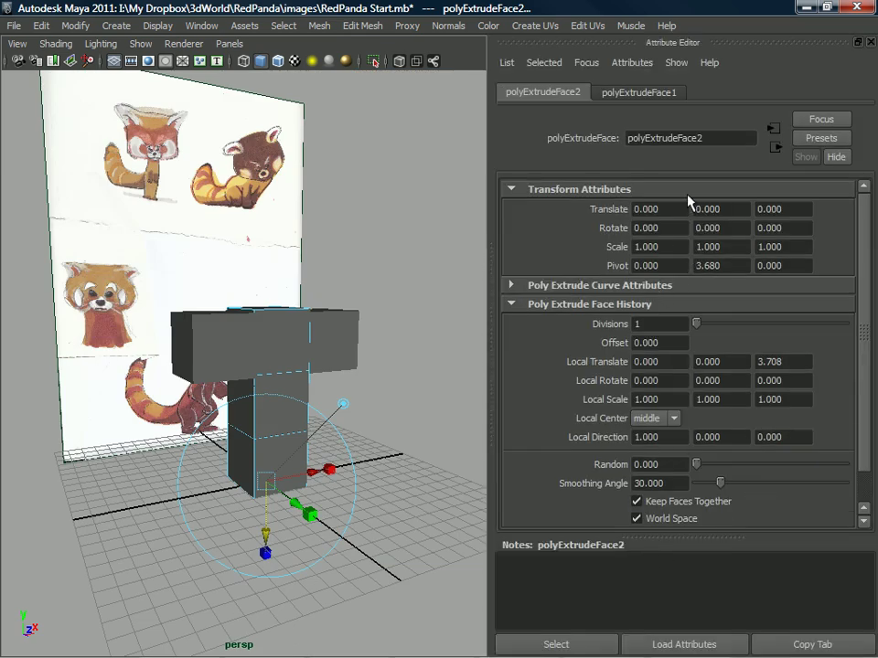
pyautogui.hotkey('ctrl', 'a')
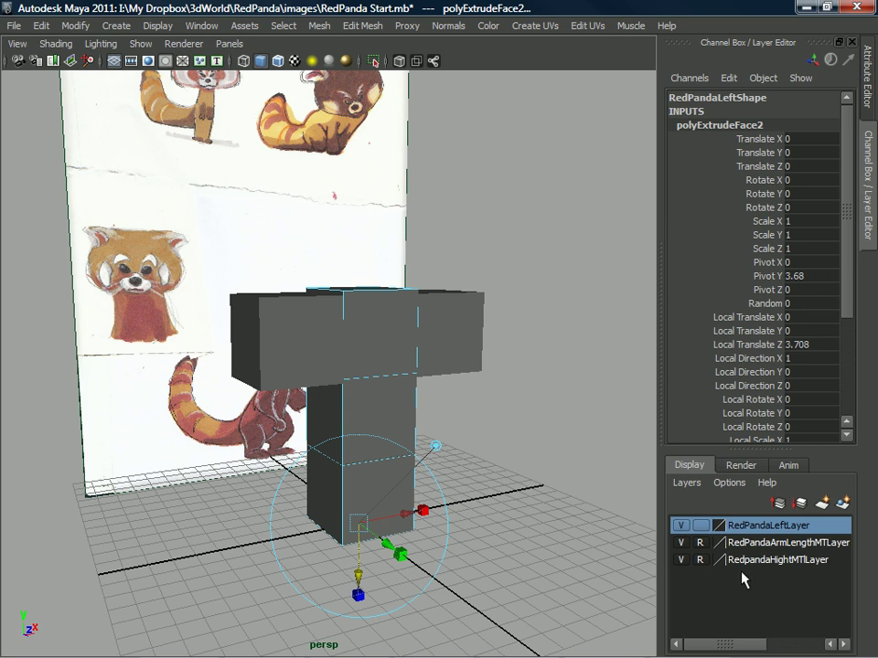
pyautogui.click(680, 560)
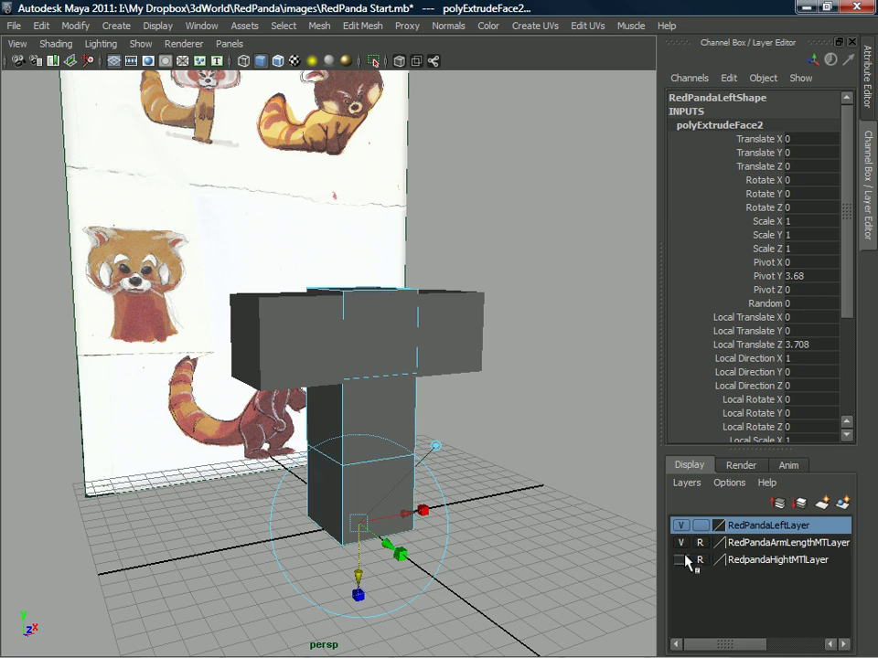
pyautogui.click(680, 543)
pyautogui.keyDown('alt'); pyautogui.moveTo(333, 398); pyautogui.dragTo(286, 361); pyautogui.keyUp('alt')
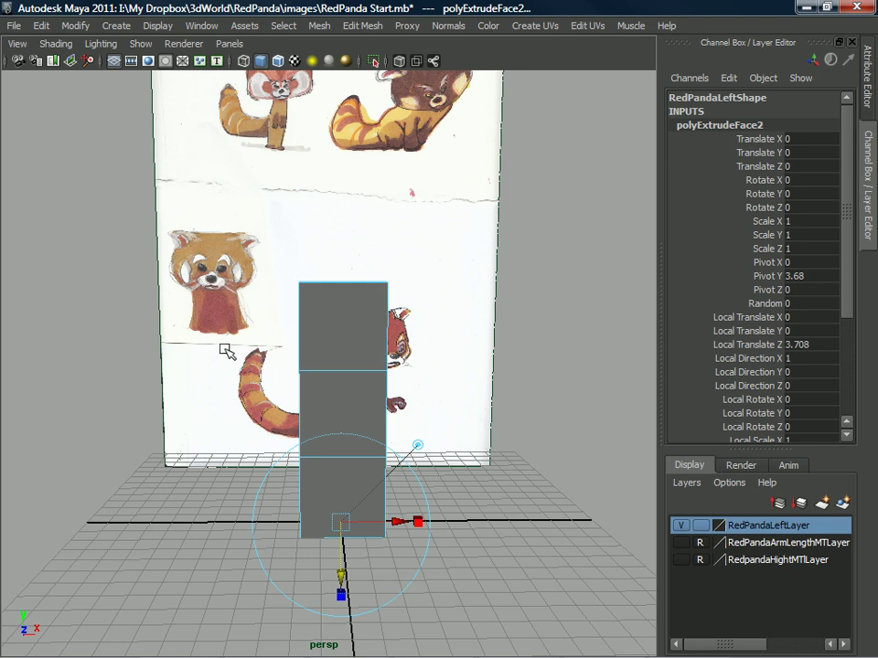
# Show the four-view layout and frame the standing red panda drawing in the reference image and front view
pyautogui.press('space')
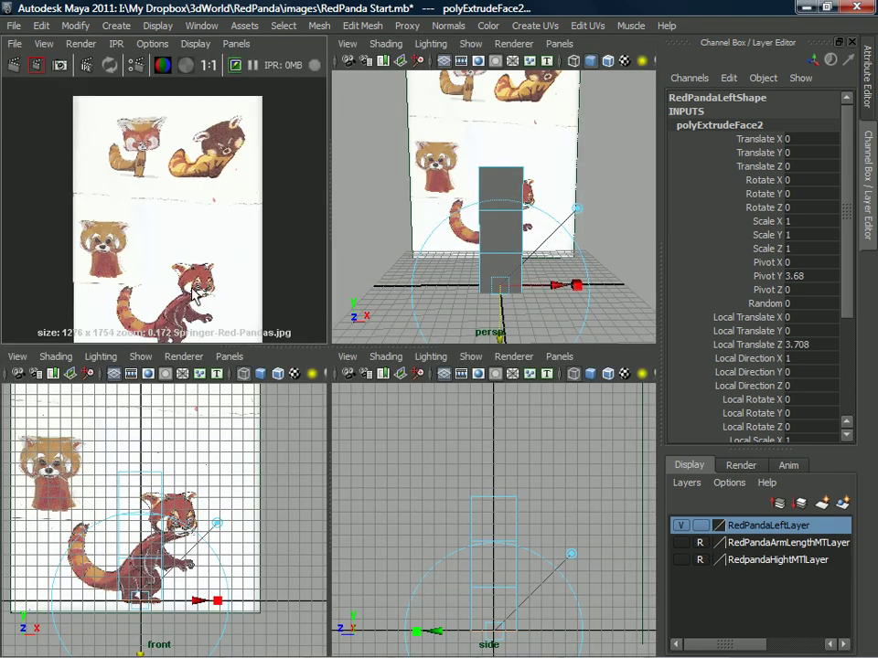
pyautogui.scroll(5, 242, 217)
pyautogui.keyDown('alt'); pyautogui.moveTo(195, 273); pyautogui.dragTo(208, 63, button='middle'); pyautogui.keyUp('alt')
pyautogui.keyDown('alt'); pyautogui.moveTo(192, 225); pyautogui.dragTo(208, 160, button='middle'); pyautogui.keyUp('alt')
pyautogui.keyDown('alt'); pyautogui.moveTo(512, 160); pyautogui.dragTo(501, 171, button='middle'); pyautogui.keyUp('alt')
pyautogui.keyDown('alt'); pyautogui.moveTo(196, 483); pyautogui.dragTo(163, 448, button='middle'); pyautogui.keyUp('alt')
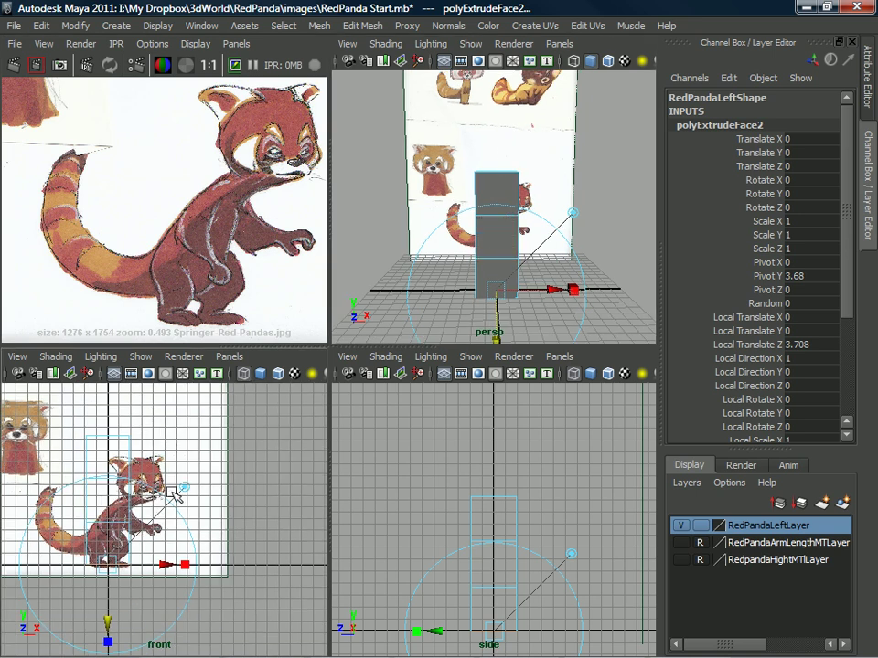
pyautogui.keyDown('alt'); pyautogui.moveTo(261, 195); pyautogui.dragTo(230, 223, button='middle'); pyautogui.keyUp('alt')
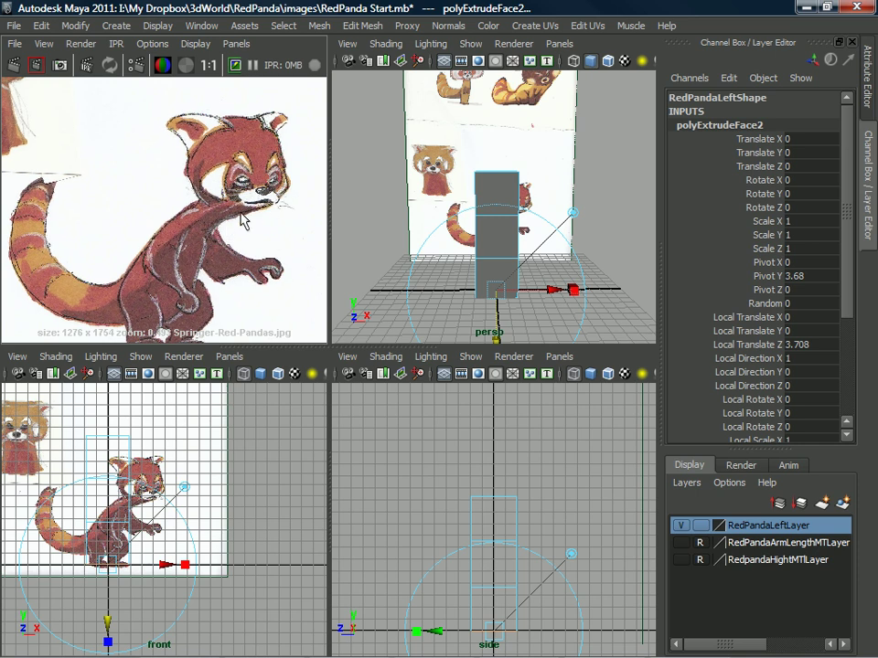
pyautogui.keyDown('alt'); pyautogui.moveTo(266, 183); pyautogui.dragTo(259, 192, button='middle'); pyautogui.keyUp('alt')
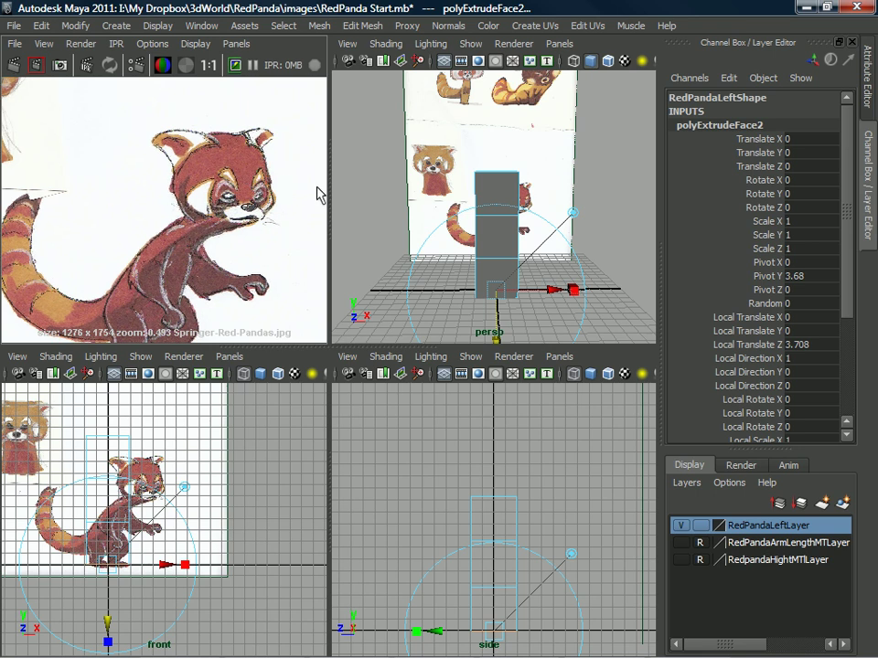
# Examine the extruded block from several angles against the red panda reference drawing
pyautogui.keyDown('alt'); pyautogui.moveTo(516, 206); pyautogui.dragTo(454, 203); pyautogui.keyUp('alt')
pyautogui.keyDown('alt'); pyautogui.moveTo(458, 196); pyautogui.dragTo(477, 182, button='middle'); pyautogui.keyUp('alt')
pyautogui.keyDown('alt'); pyautogui.moveTo(477, 181); pyautogui.dragTo(443, 170); pyautogui.keyUp('alt')
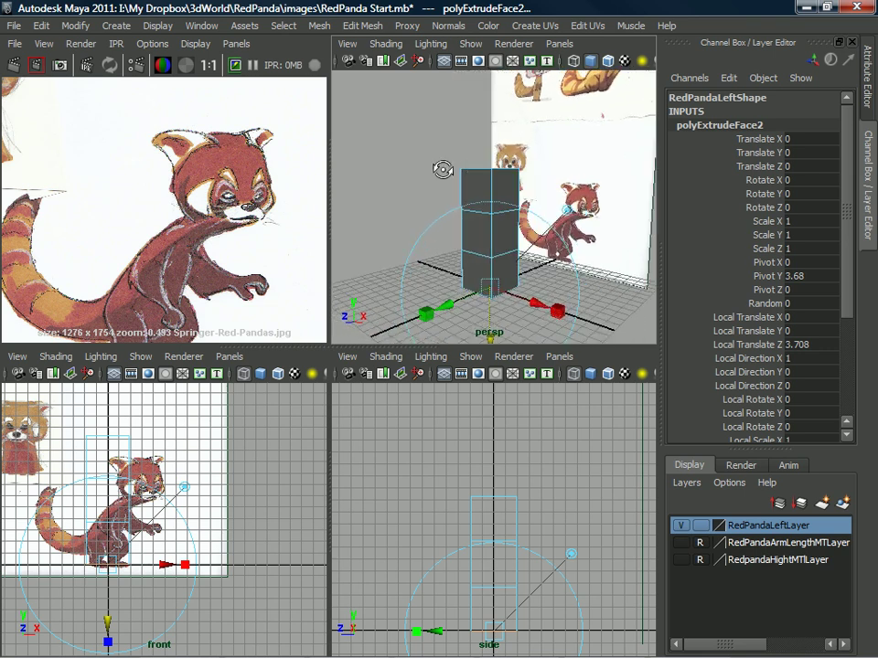
pyautogui.keyDown('alt'); pyautogui.moveTo(443, 170); pyautogui.dragTo(477, 222, button='right'); pyautogui.keyUp('alt')
pyautogui.keyDown('alt'); pyautogui.moveTo(521, 213); pyautogui.dragTo(477, 188); pyautogui.keyUp('alt')
pyautogui.keyDown('alt'); pyautogui.moveTo(512, 203); pyautogui.dragTo(506, 170, button='middle'); pyautogui.keyUp('alt')
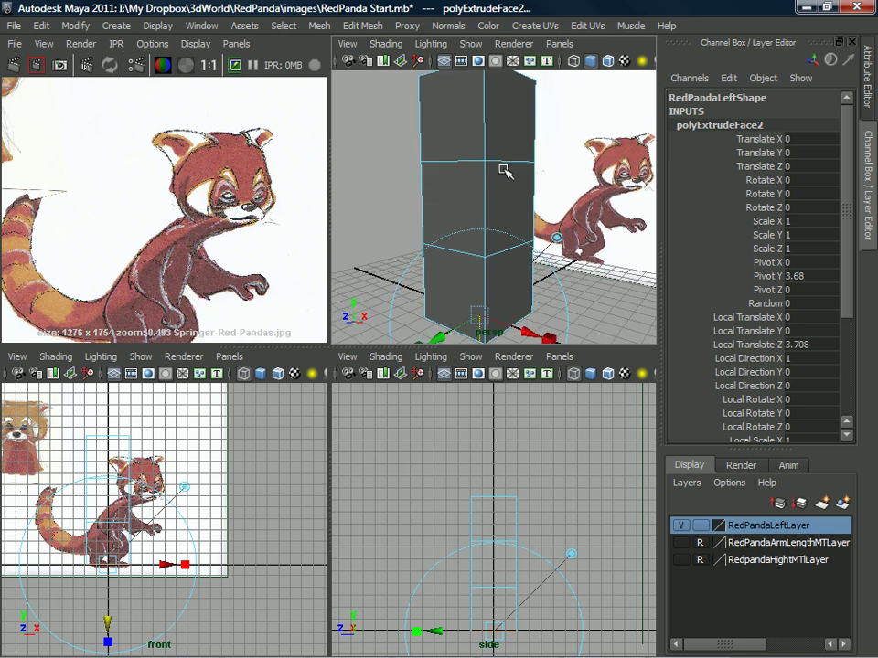
pyautogui.keyDown('alt'); pyautogui.moveTo(505, 170); pyautogui.dragTo(466, 184, button='right'); pyautogui.keyUp('alt')
pyautogui.keyDown('alt'); pyautogui.moveTo(467, 184); pyautogui.dragTo(462, 231); pyautogui.keyUp('alt')
pyautogui.keyDown('alt'); pyautogui.moveTo(463, 232); pyautogui.dragTo(480, 189, button='middle'); pyautogui.keyUp('alt')
pyautogui.keyDown('alt'); pyautogui.moveTo(170, 486); pyautogui.dragTo(175, 471, button='middle'); pyautogui.keyUp('alt')
# Insert a horizontal edge loop around the middle section, slightly below its seam with the head section
pyautogui.keyDown('alt'); pyautogui.moveTo(440, 201); pyautogui.dragTo(465, 213); pyautogui.keyUp('alt')
pyautogui.scroll(5, 464, 213)
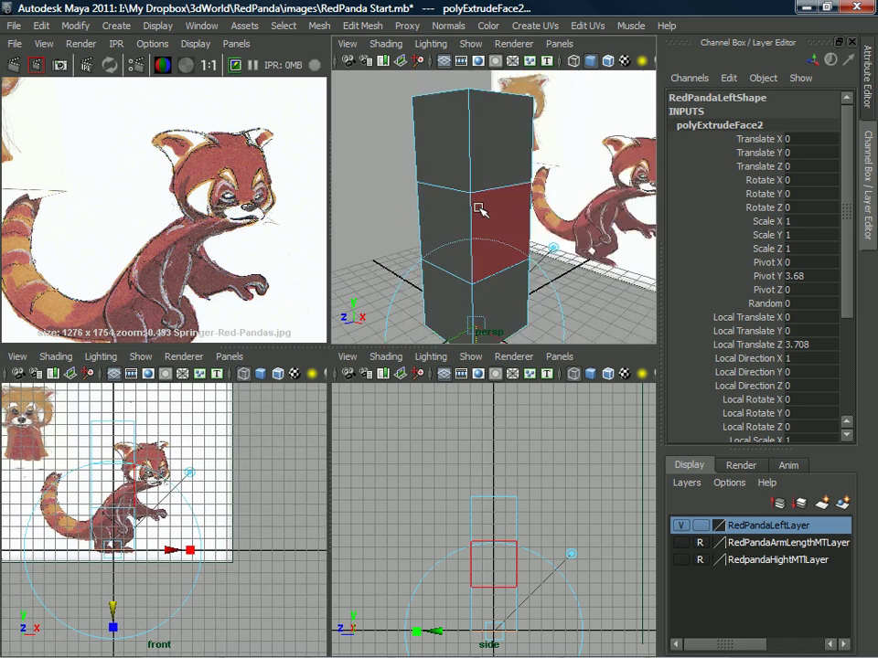
pyautogui.press('F8')
pyautogui.keyDown('shift'); pyautogui.moveTo(495, 187); pyautogui.dragTo(416, 202, button='right'); pyautogui.keyUp('shift')
pyautogui.moveTo(473, 230); pyautogui.dragTo(477, 233)
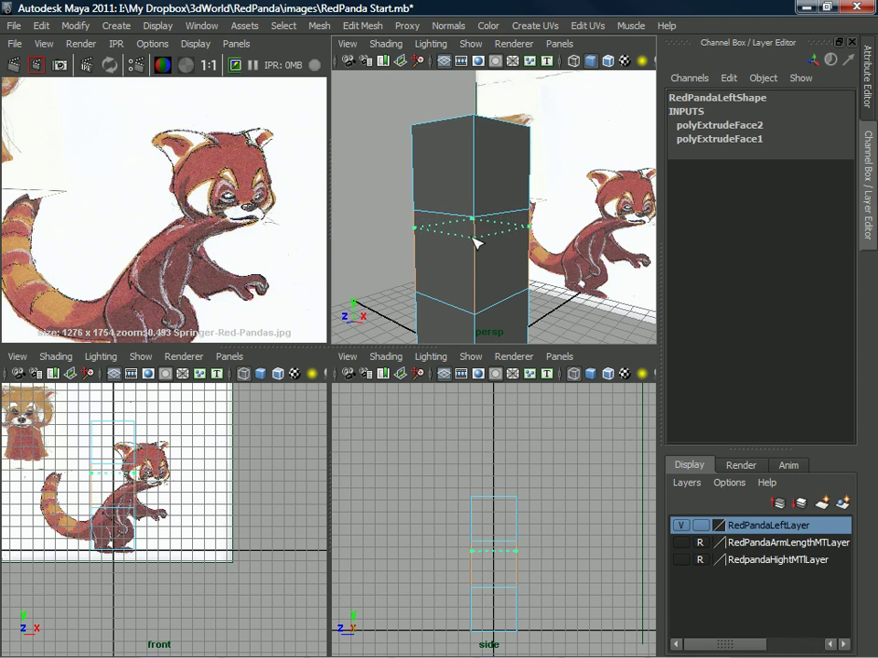
pyautogui.moveTo(475, 240); pyautogui.dragTo(475, 235)
# Extrude the narrow ring of faces just below the head block and scale it inward to about 0.767 to form a neck
pyautogui.keyDown('alt'); pyautogui.moveTo(510, 265); pyautogui.dragTo(521, 242); pyautogui.keyUp('alt')
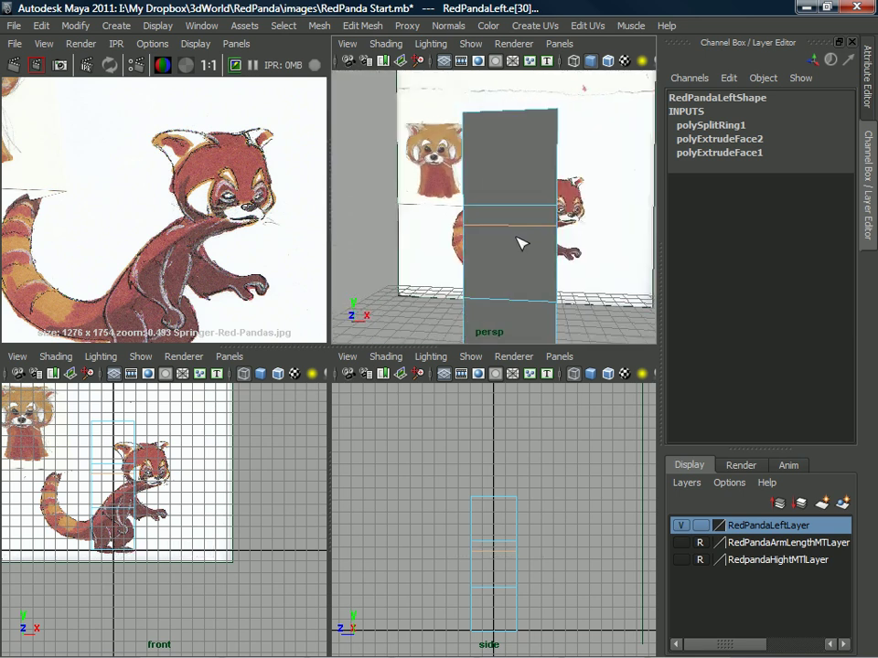
pyautogui.moveTo(539, 217); pyautogui.dragTo(588, 225, button='right')
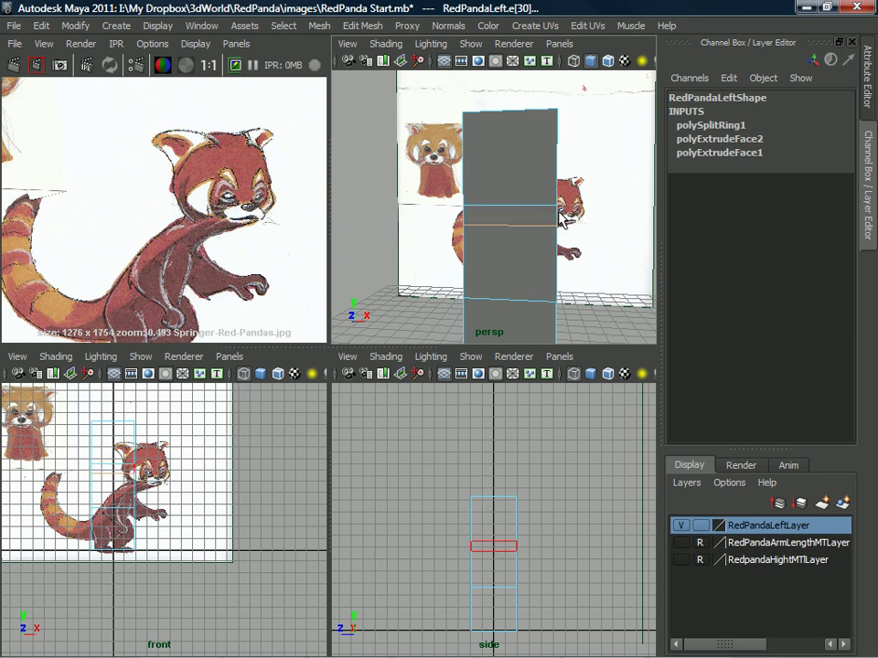
pyautogui.moveTo(469, 216); pyautogui.dragTo(448, 211)
pyautogui.keyDown('alt'); pyautogui.moveTo(535, 221); pyautogui.dragTo(512, 219); pyautogui.keyUp('alt')
pyautogui.keyDown('shift'); pyautogui.moveTo(510, 223); pyautogui.dragTo(509, 261, button='right'); pyautogui.keyUp('shift')
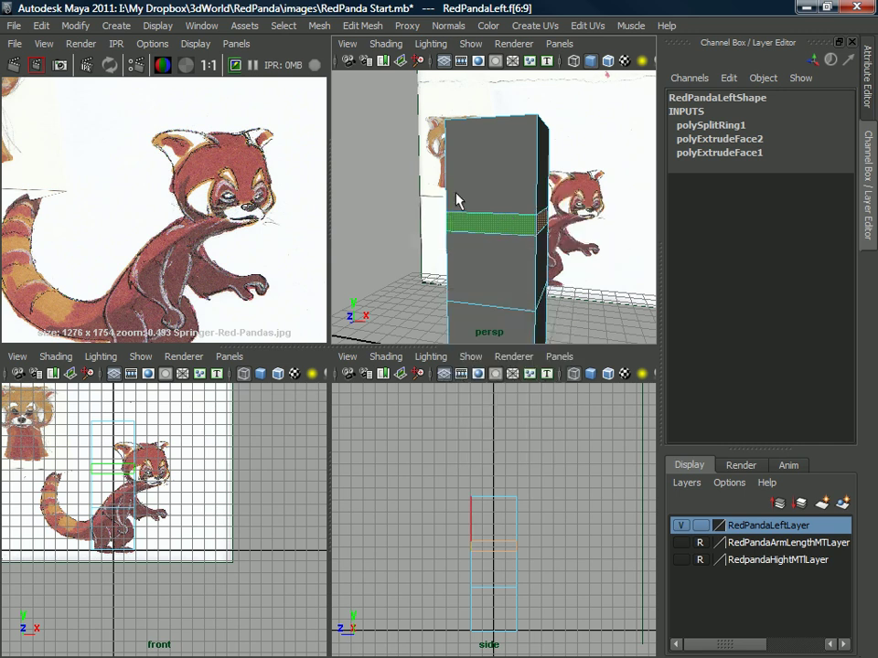
pyautogui.click(362, 27)
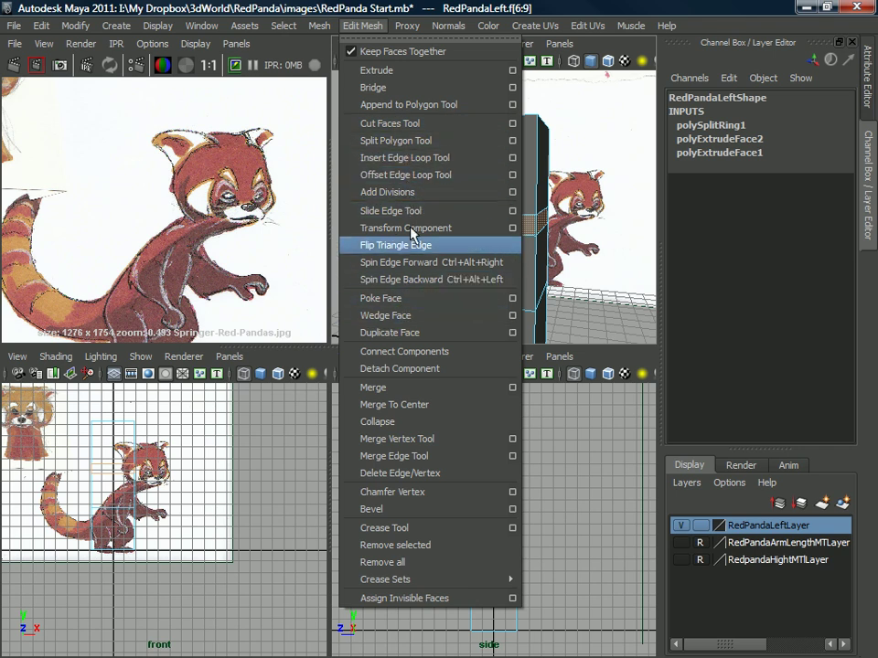
pyautogui.click(462, 81)
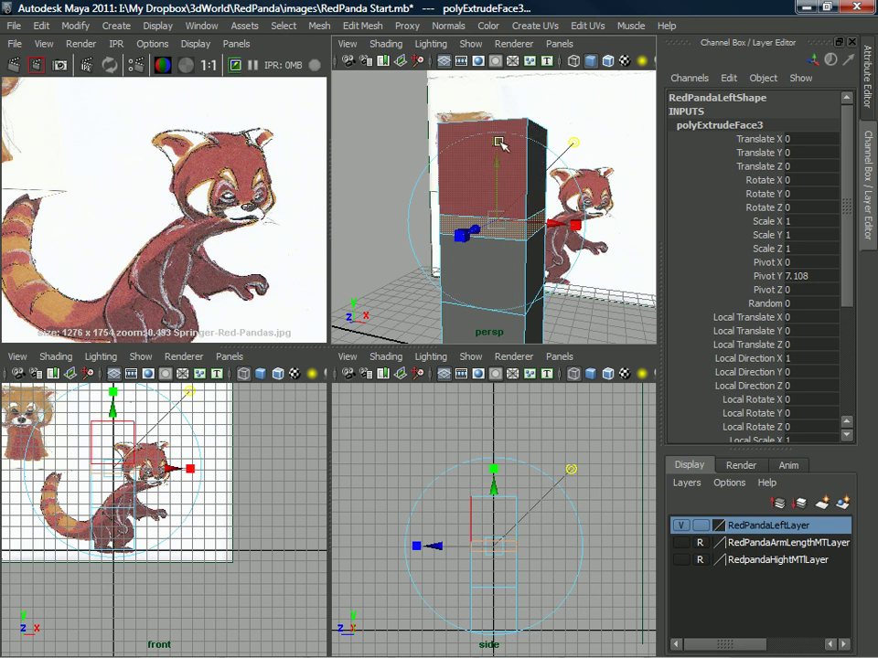
pyautogui.moveTo(501, 221); pyautogui.dragTo(483, 225)
# Compare the narrowed neck band with the neck and body of the standing red panda reference drawing
pyautogui.keyDown('alt'); pyautogui.moveTo(230, 188); pyautogui.dragTo(152, 188, button='middle'); pyautogui.keyUp('alt')
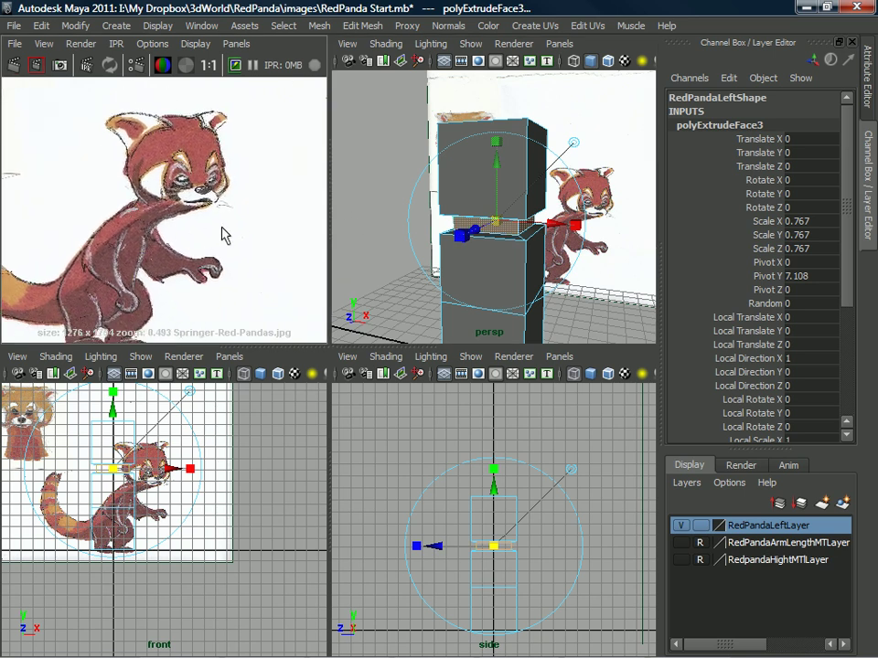
pyautogui.keyDown('alt'); pyautogui.moveTo(196, 165); pyautogui.dragTo(203, 149, button='middle'); pyautogui.keyUp('alt')
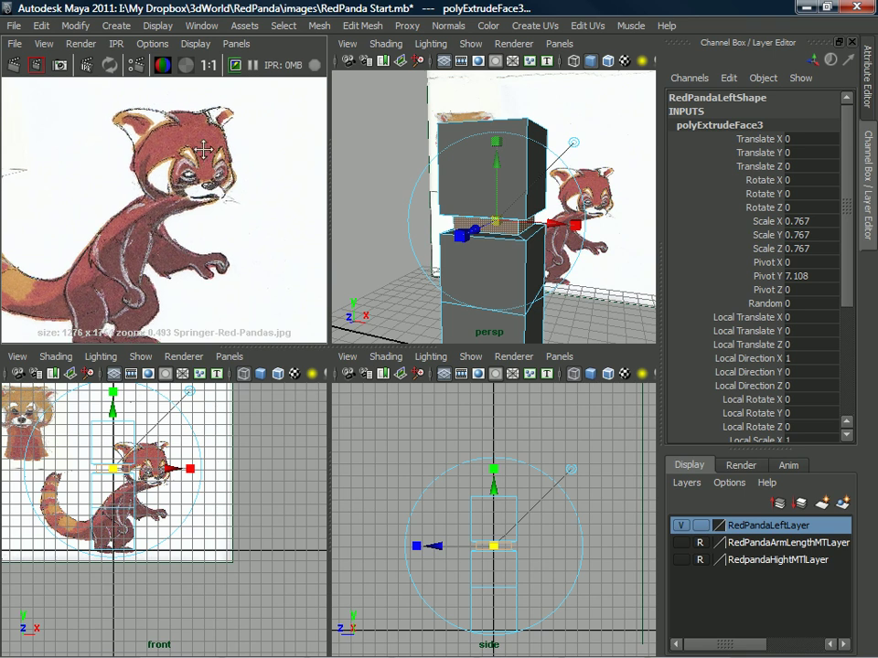
pyautogui.keyDown('alt'); pyautogui.moveTo(174, 218); pyautogui.dragTo(178, 187, button='middle'); pyautogui.keyUp('alt')
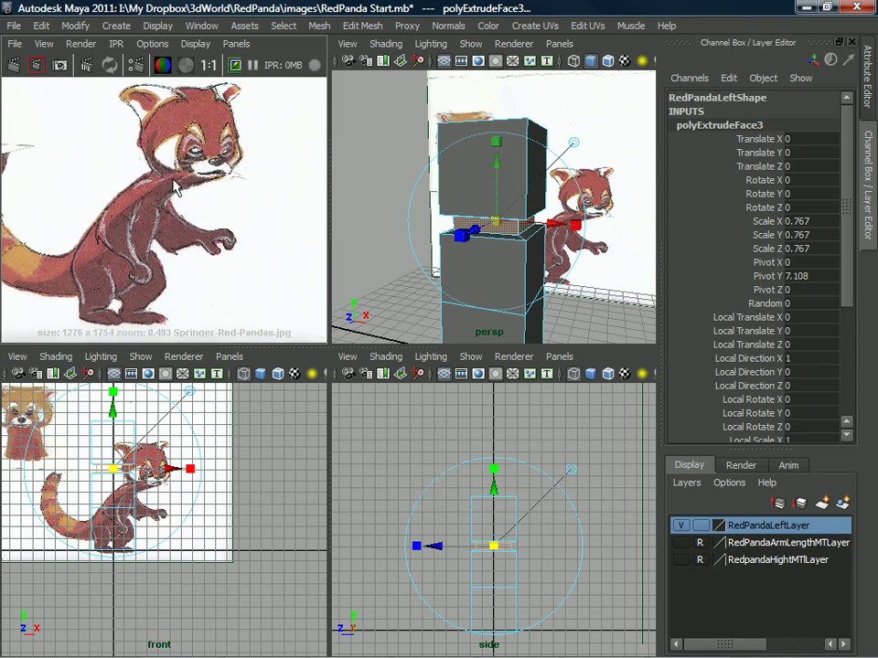
pyautogui.keyDown('alt'); pyautogui.moveTo(174, 180); pyautogui.dragTo(193, 200, button='right'); pyautogui.keyUp('alt')
pyautogui.keyDown('alt'); pyautogui.moveTo(196, 201); pyautogui.dragTo(200, 179, button='middle'); pyautogui.keyUp('alt')
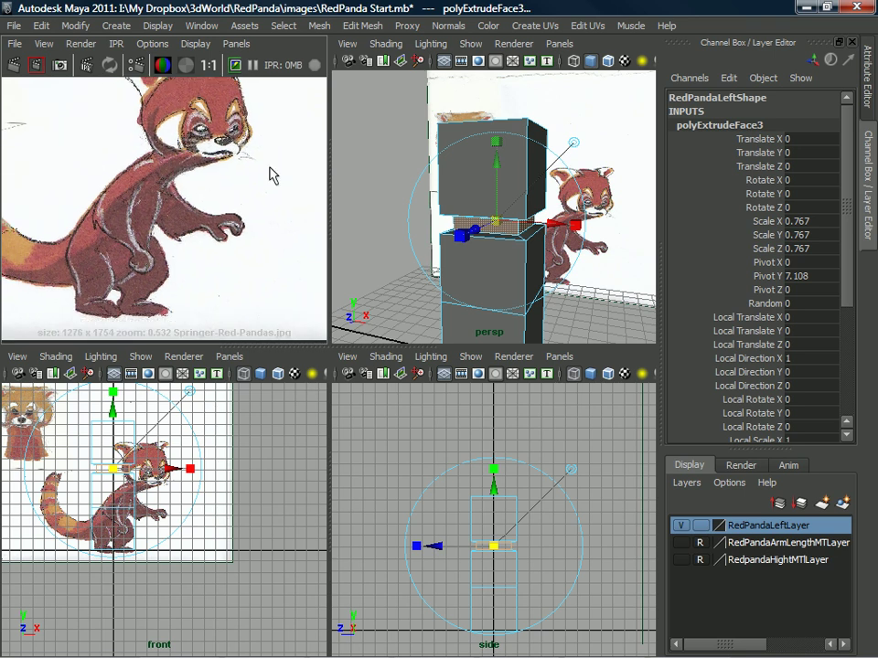
pyautogui.moveTo(498, 234); pyautogui.dragTo(497, 202)
pyautogui.keyDown('alt'); pyautogui.moveTo(498, 207); pyautogui.dragTo(468, 209, button='right'); pyautogui.keyUp('alt')
pyautogui.keyDown('alt'); pyautogui.moveTo(469, 209); pyautogui.dragTo(528, 210); pyautogui.keyUp('alt')
pyautogui.scroll(3, 517, 208)
# Select all the body vertices below the neck band and switch to the Animation menu set
pyautogui.click(599, 227)
pyautogui.keyDown('alt'); pyautogui.moveTo(423, 208); pyautogui.dragTo(474, 218); pyautogui.keyUp('alt')
pyautogui.keyDown('alt'); pyautogui.moveTo(506, 220); pyautogui.dragTo(491, 183); pyautogui.keyUp('alt')
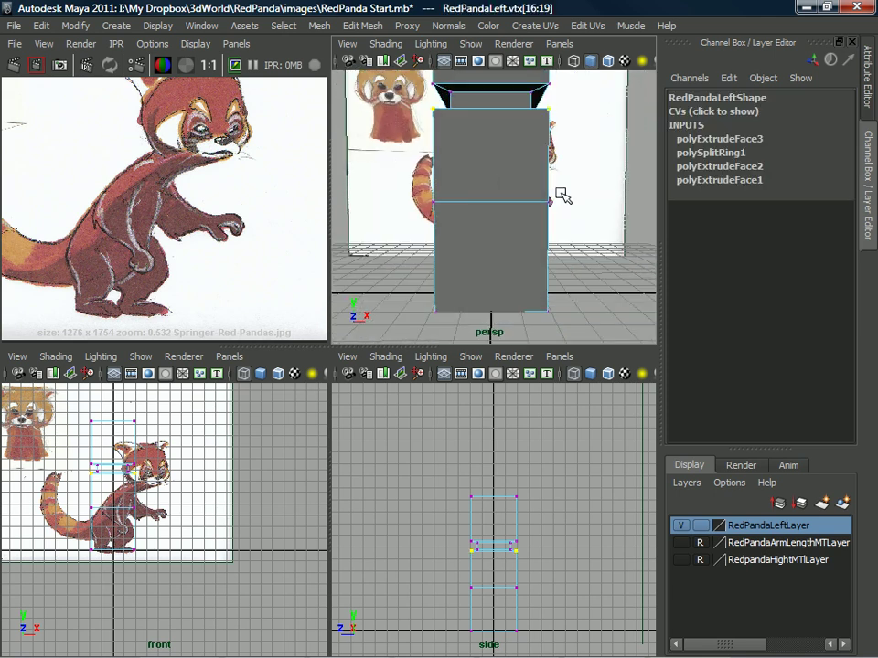
pyautogui.keyDown('shift'); pyautogui.moveTo(420, 304); pyautogui.dragTo(385, 328); pyautogui.keyUp('shift')
pyautogui.keyDown('alt'); pyautogui.moveTo(476, 256); pyautogui.dragTo(457, 220); pyautogui.keyUp('alt')
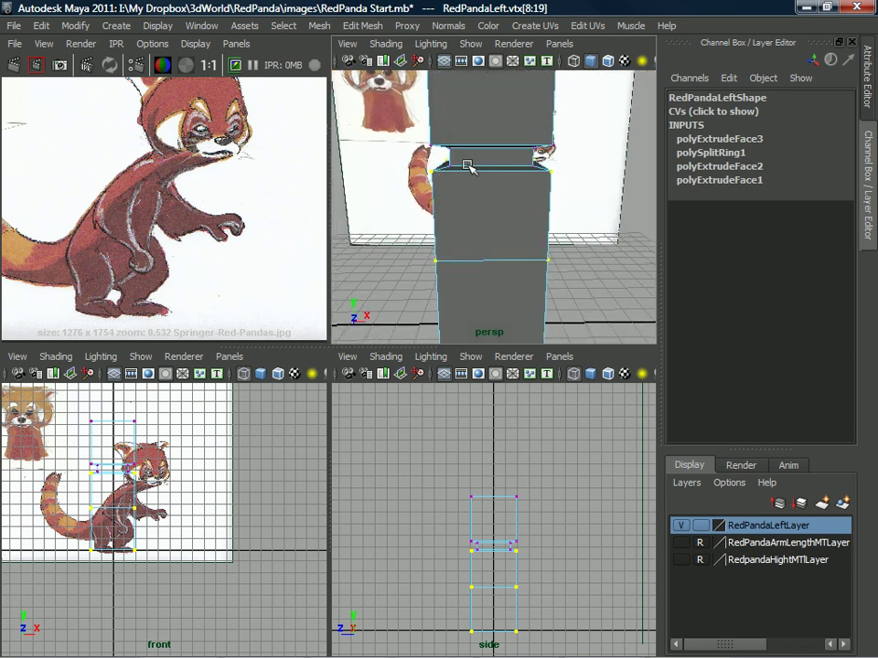
pyautogui.keyDown('alt'); pyautogui.moveTo(466, 166); pyautogui.dragTo(455, 208, button='middle'); pyautogui.keyUp('alt')
pyautogui.keyDown('alt'); pyautogui.moveTo(455, 208); pyautogui.dragTo(444, 182, button='right'); pyautogui.keyUp('alt')
pyautogui.keyDown('alt'); pyautogui.moveTo(445, 182); pyautogui.dragTo(449, 186); pyautogui.keyUp('alt')
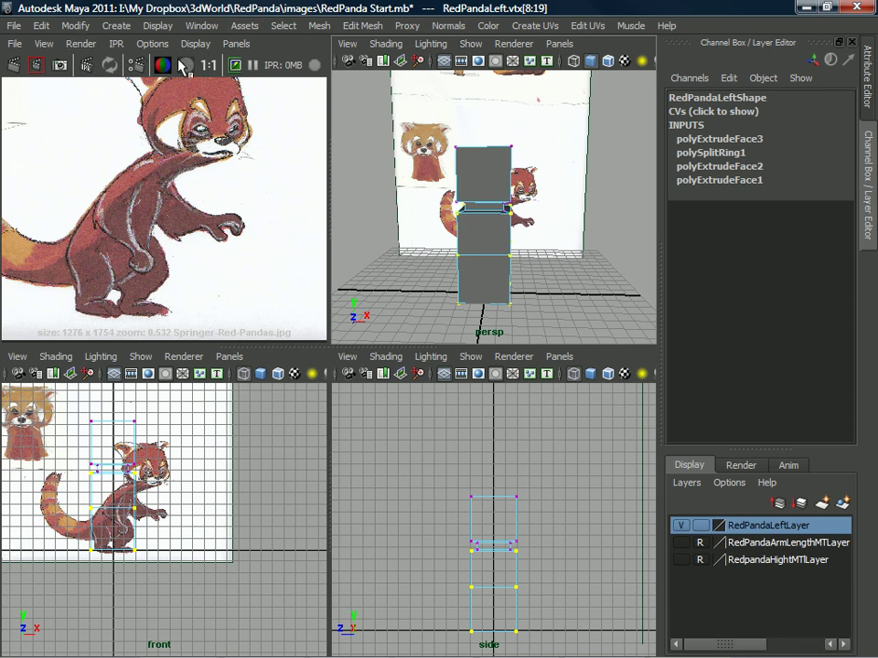
pyautogui.press('F2')
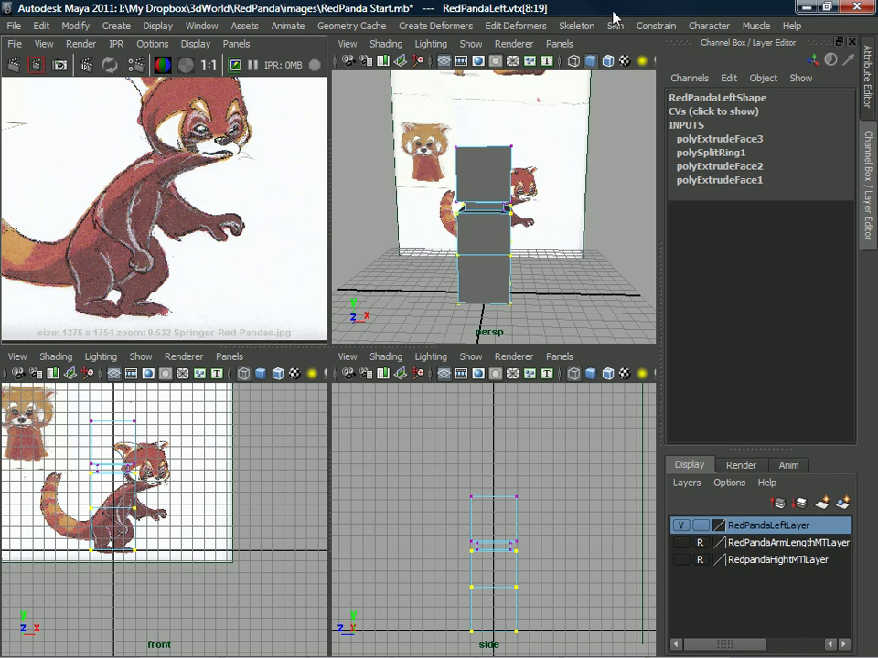
# Try to add a lattice deformer to the selected body vertices with the existing lattice options
pyautogui.click(364, 28)
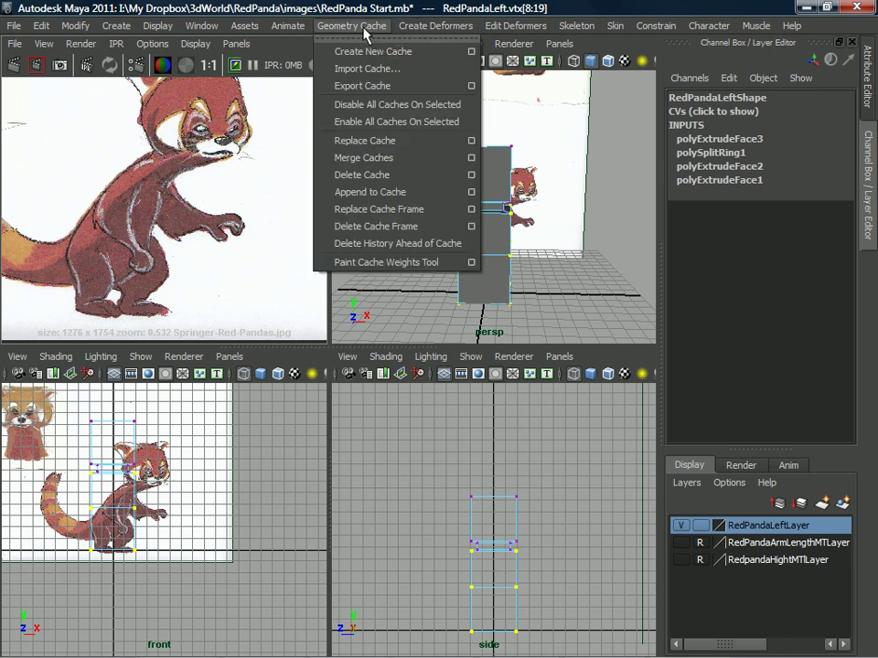
pyautogui.click(430, 26)
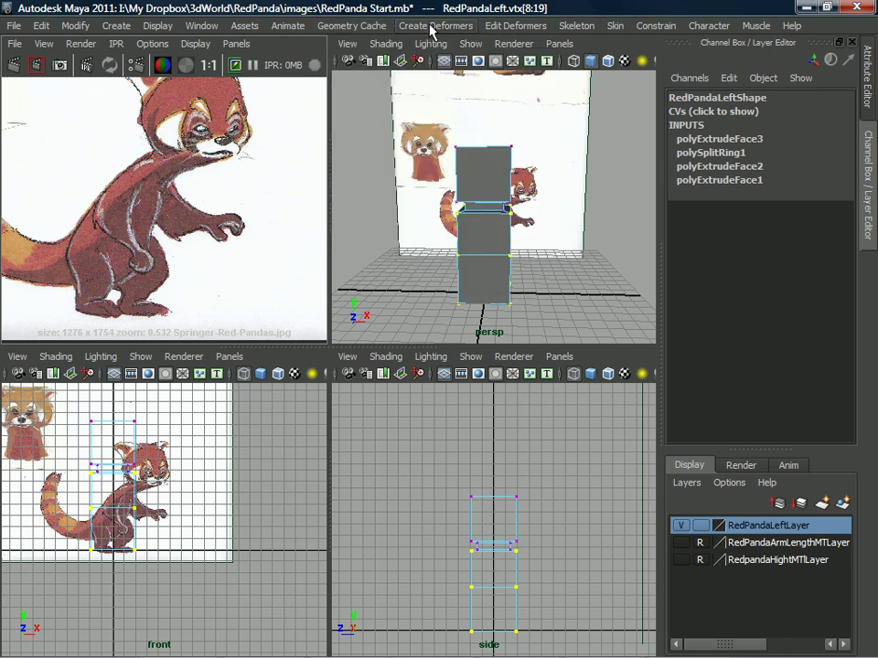
pyautogui.click(434, 27)
pyautogui.click(435, 71)
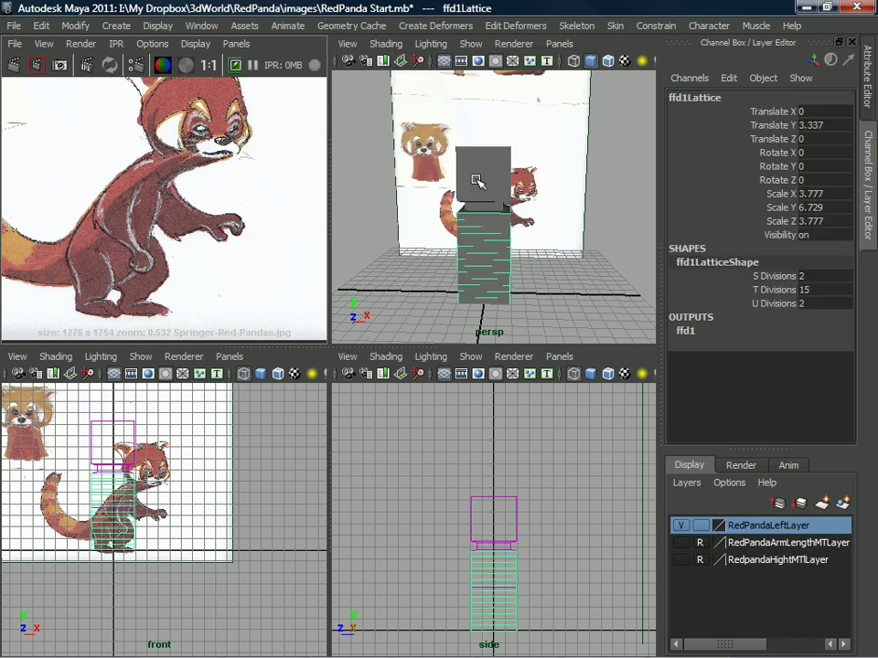
pyautogui.moveTo(473, 192)
pyautogui.keyDown('alt'); pyautogui.mouseDown()
pyautogui.moveTo(458, 202)
pyautogui.moveTo(488, 188)
pyautogui.mouseUp(); pyautogui.keyUp('alt')
pyautogui.hotkey('ctrl', 'z')
# Reset the lattice options and create a 2 × 5 × 2 lattice deformer around the selected body vertices
pyautogui.click(365, 27)
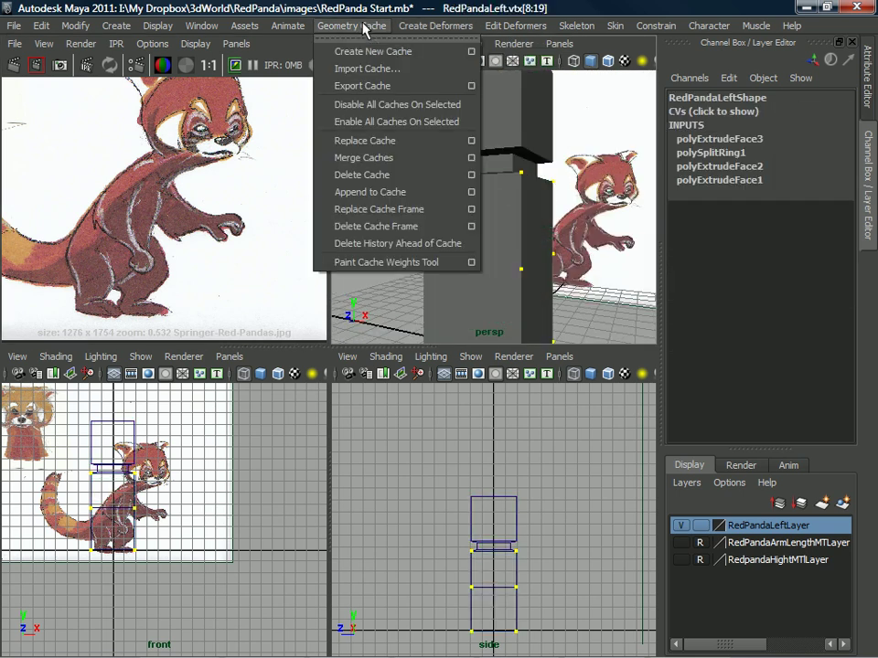
pyautogui.click(435, 33)
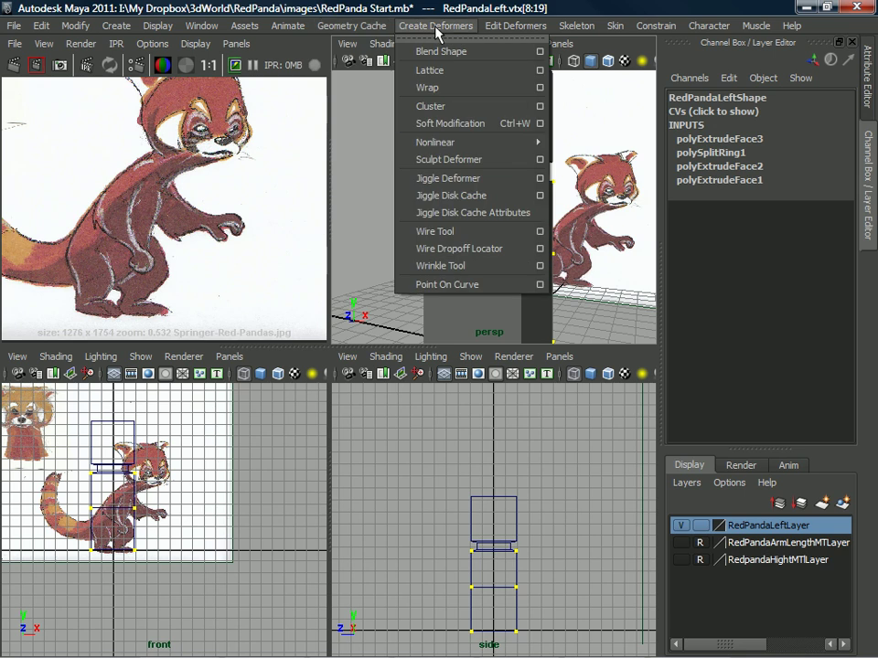
pyautogui.click(539, 71)
pyautogui.moveTo(731, 239); pyautogui.dragTo(507, 214)
pyautogui.click(314, 231)
pyautogui.click(336, 267)
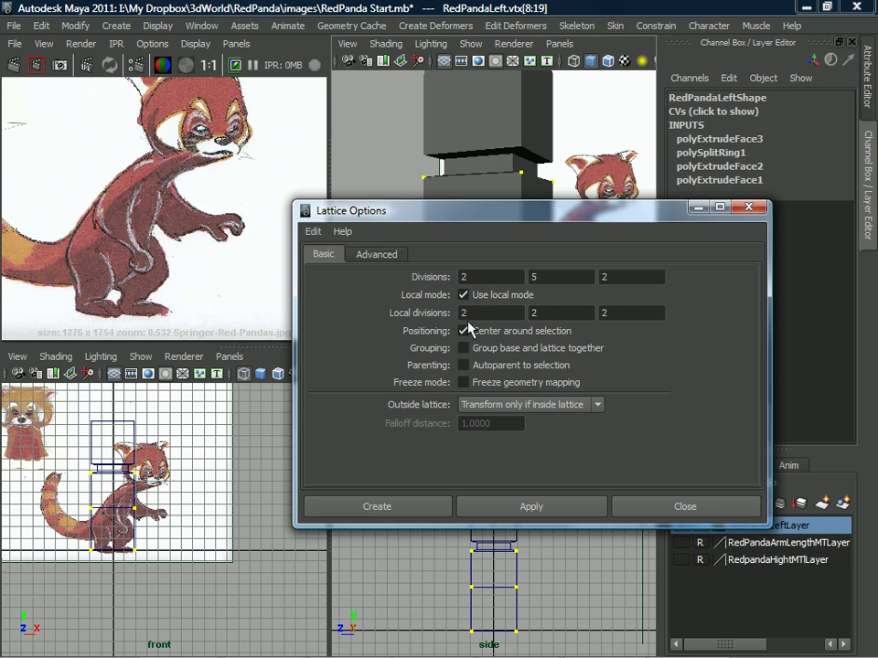
pyautogui.click(501, 508)
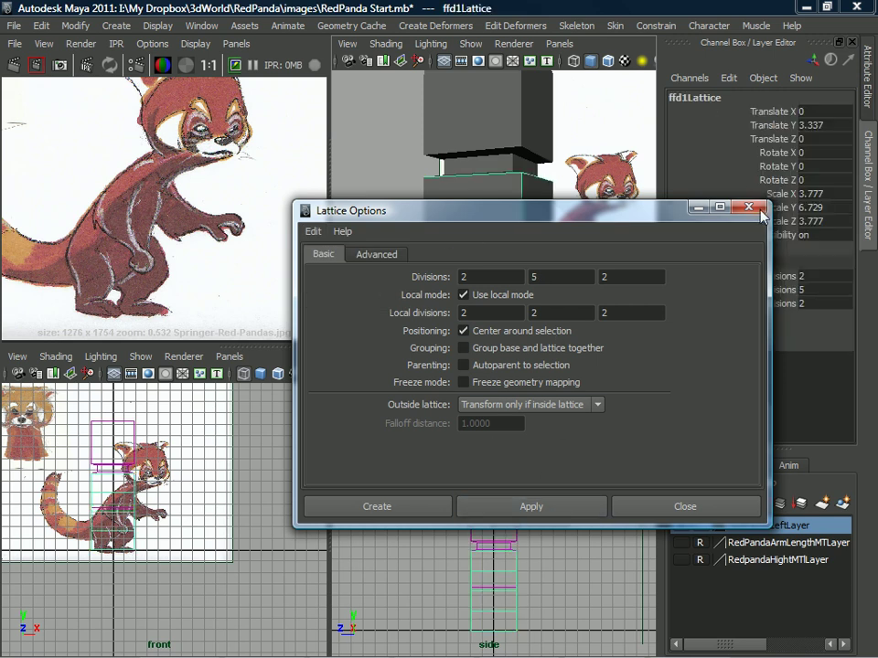
pyautogui.click(756, 209)
pyautogui.keyDown('alt'); pyautogui.moveTo(485, 232); pyautogui.dragTo(456, 204); pyautogui.keyUp('alt')
pyautogui.scroll(-4, 468, 214)
pyautogui.keyDown('alt'); pyautogui.moveTo(470, 215); pyautogui.dragTo(479, 201, button='middle'); pyautogui.keyUp('alt')
pyautogui.moveTo(503, 216)
pyautogui.keyDown('alt'); pyautogui.mouseDown()
pyautogui.moveTo(497, 225)
pyautogui.moveTo(579, 222)
pyautogui.moveTo(510, 200)
pyautogui.mouseUp(); pyautogui.keyUp('alt')
pyautogui.keyDown('alt'); pyautogui.moveTo(510, 200); pyautogui.dragTo(528, 234, button='right'); pyautogui.keyUp('alt')
pyautogui.keyDown('alt'); pyautogui.moveTo(529, 234); pyautogui.dragTo(531, 239, button='middle'); pyautogui.keyUp('alt')
pyautogui.keyDown('alt'); pyautogui.moveTo(532, 239); pyautogui.dragTo(524, 183); pyautogui.keyUp('alt')
pyautogui.moveTo(549, 147); pyautogui.dragTo(472, 154, button='right')
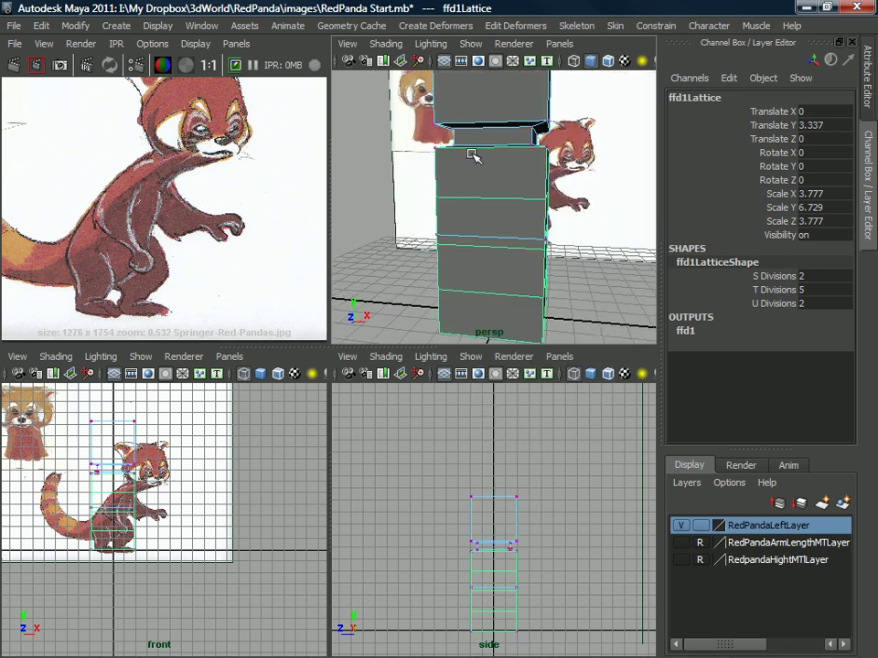
pyautogui.keyDown('alt'); pyautogui.moveTo(428, 147); pyautogui.dragTo(554, 164); pyautogui.keyUp('alt')
pyautogui.press('z')
pyautogui.rightClick(537, 162)
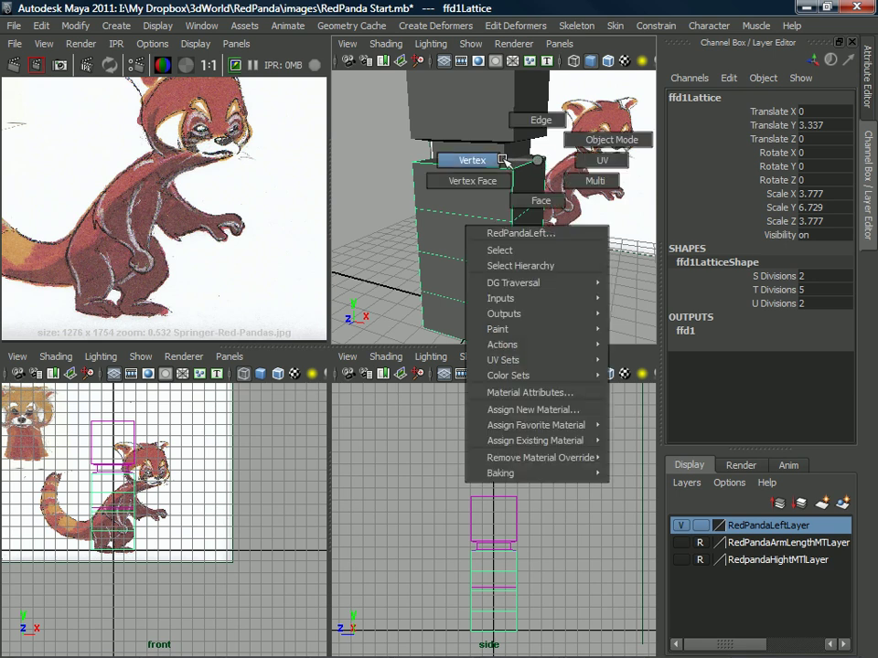
pyautogui.click(501, 160)
# Switch the lattice to lattice point selection and select its four uppermost points just below the neck
pyautogui.keyDown('alt'); pyautogui.moveTo(540, 240); pyautogui.dragTo(585, 240); pyautogui.keyUp('alt')
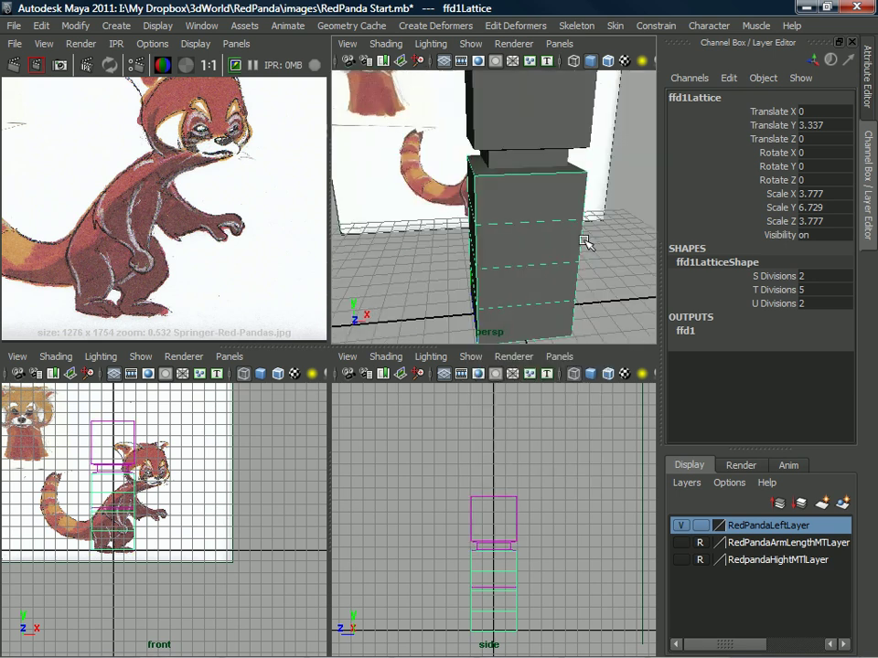
pyautogui.rightClick(585, 242)
pyautogui.click(588, 200)
pyautogui.keyDown('alt'); pyautogui.moveTo(588, 200); pyautogui.dragTo(582, 149); pyautogui.keyUp('alt')
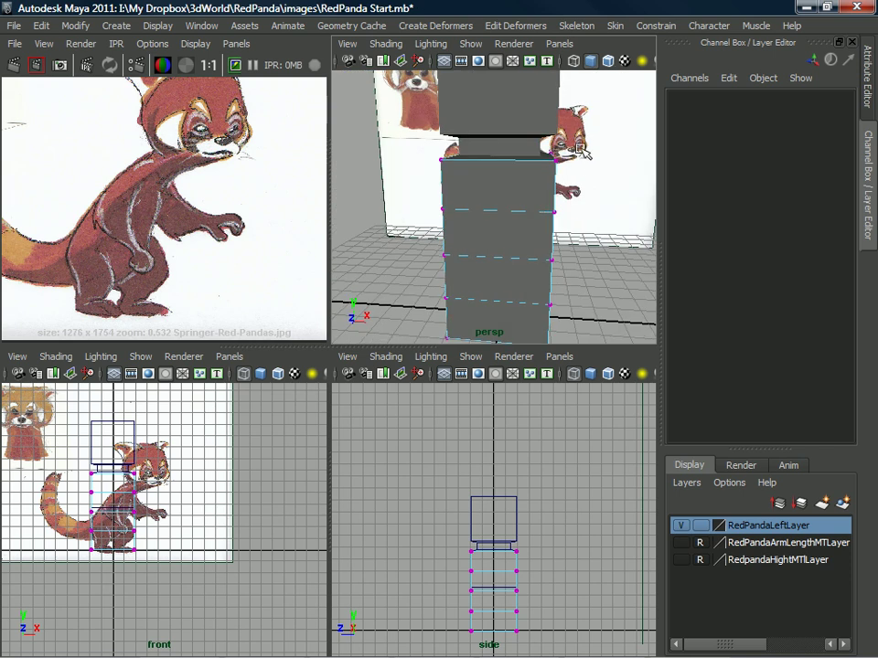
pyautogui.moveTo(437, 172); pyautogui.dragTo(485, 164)
pyautogui.keyDown('alt'); pyautogui.moveTo(437, 236); pyautogui.dragTo(443, 239); pyautogui.keyUp('alt')
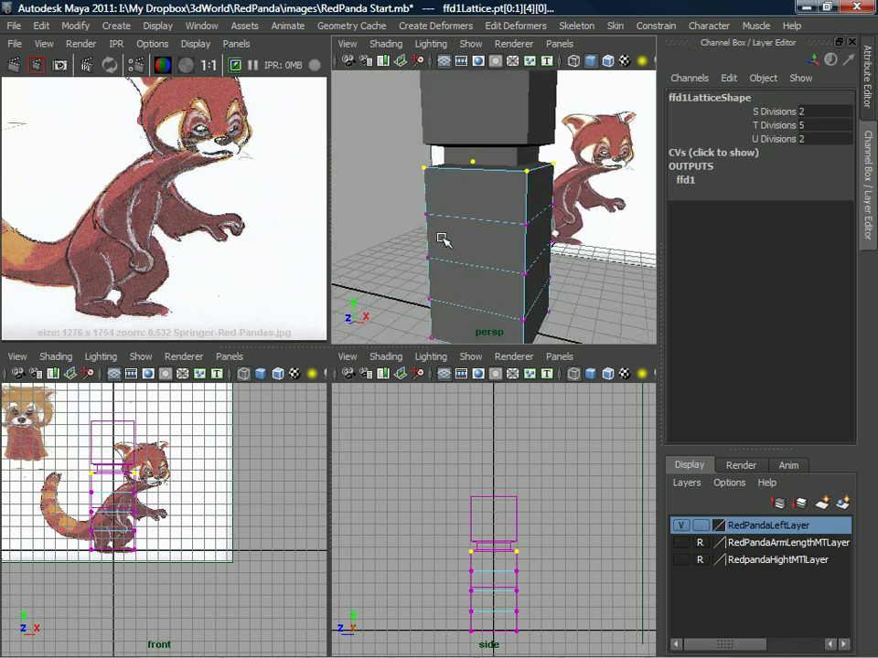
pyautogui.moveTo(485, 210)
pyautogui.keyDown('alt'); pyautogui.mouseDown()
pyautogui.moveTo(482, 200)
pyautogui.moveTo(466, 206)
pyautogui.moveTo(487, 196)
pyautogui.mouseUp(); pyautogui.keyUp('alt')
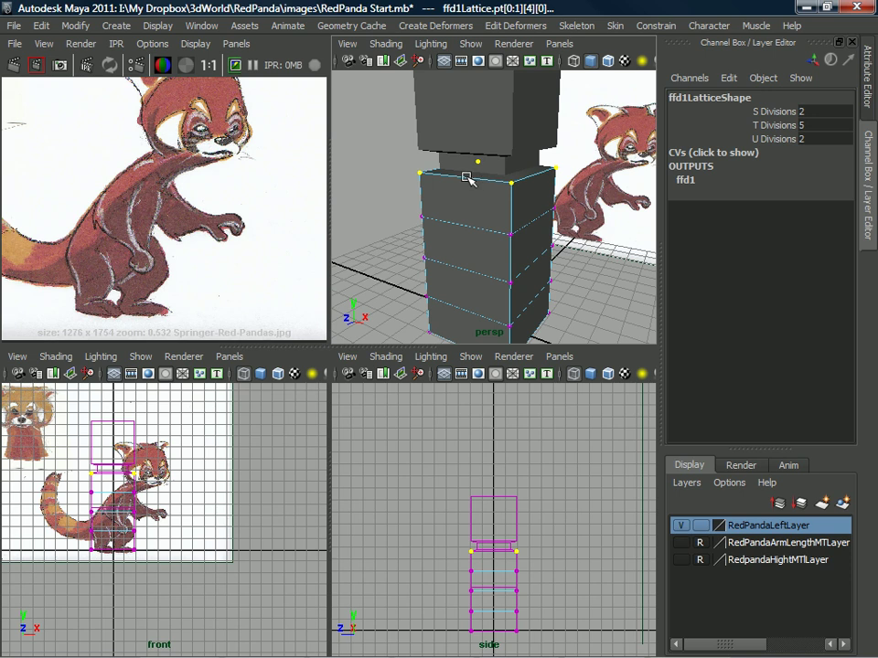
# Scale the four upper lattice points inward with a soft selection falloff so the body tapers toward the neck
pyautogui.moveTo(515, 165); pyautogui.dragTo(484, 179)
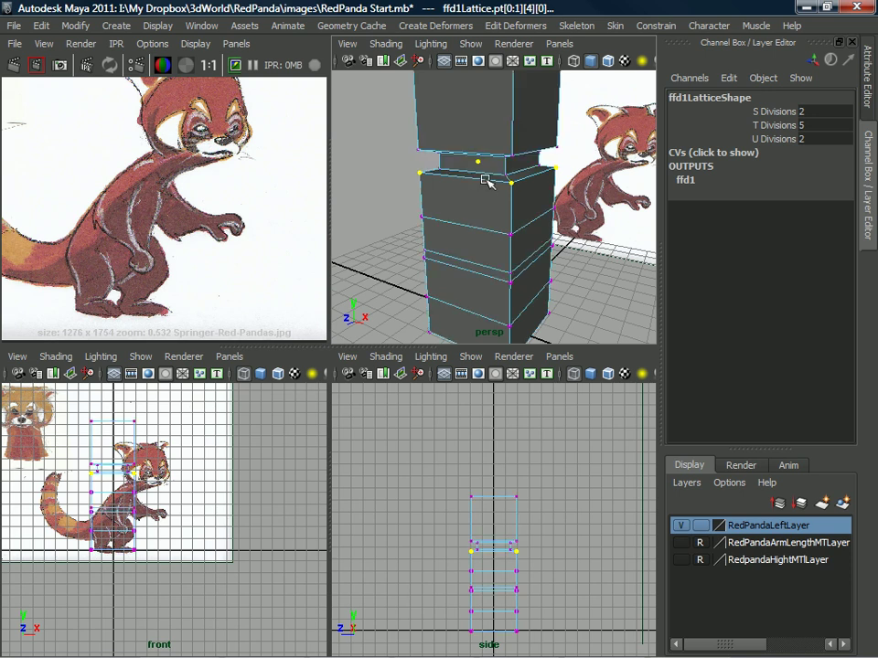
pyautogui.press('w')
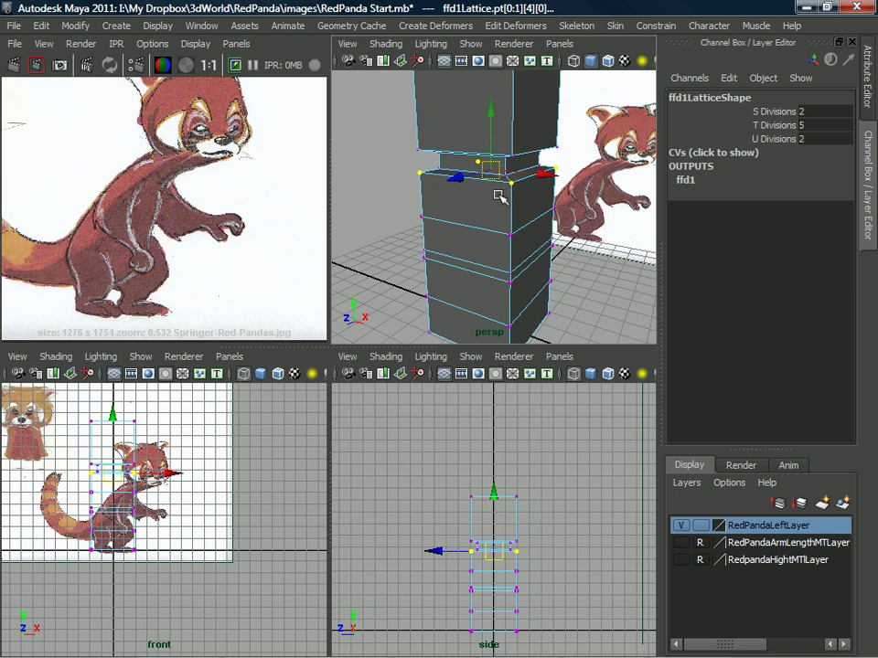
pyautogui.moveTo(506, 186); pyautogui.dragTo(655, 168, button='middle')
pyautogui.keyDown('alt'); pyautogui.moveTo(540, 203); pyautogui.dragTo(532, 216, button='middle'); pyautogui.keyUp('alt')
pyautogui.keyDown('alt'); pyautogui.moveTo(532, 216); pyautogui.dragTo(478, 143); pyautogui.keyUp('alt')
pyautogui.press('r')
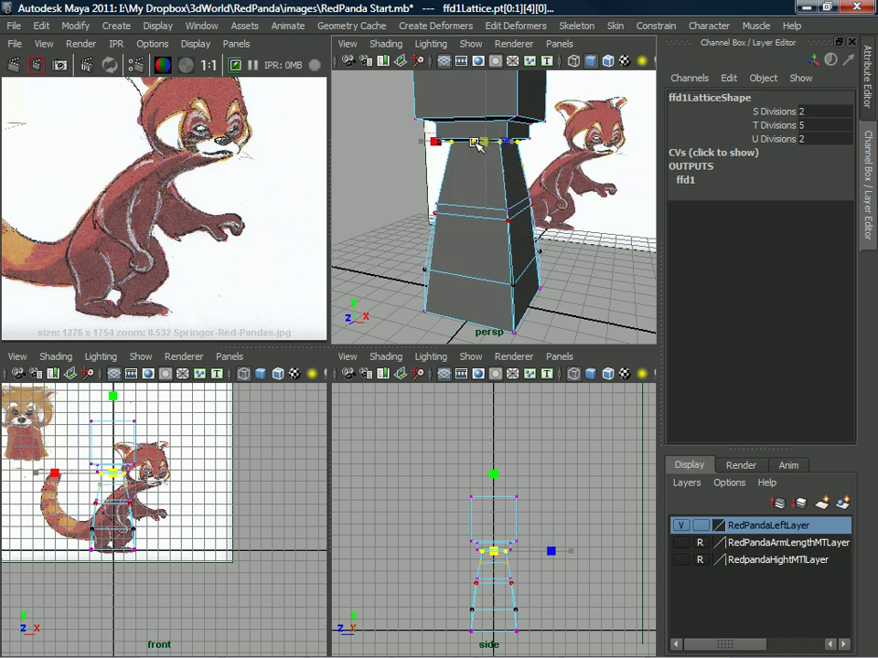
pyautogui.press('=')
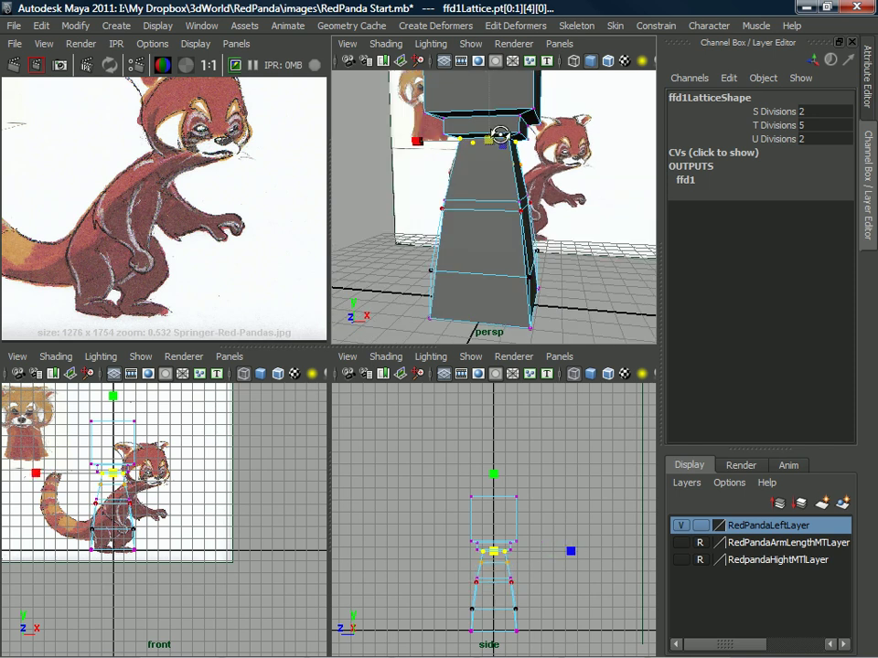
# Select the four faces around the neck band and scale them inward to fit the narrowed top of the body
pyautogui.keyDown('alt'); pyautogui.moveTo(474, 147); pyautogui.dragTo(506, 146); pyautogui.keyUp('alt')
pyautogui.scroll(5, 455, 198)
pyautogui.moveTo(509, 141); pyautogui.dragTo(511, 180, button='right')
pyautogui.click(505, 150)
pyautogui.keyDown('alt'); pyautogui.moveTo(541, 147); pyautogui.dragTo(386, 157); pyautogui.keyUp('alt')
pyautogui.keyDown('shift'); pyautogui.click(472, 152); pyautogui.keyUp('shift')
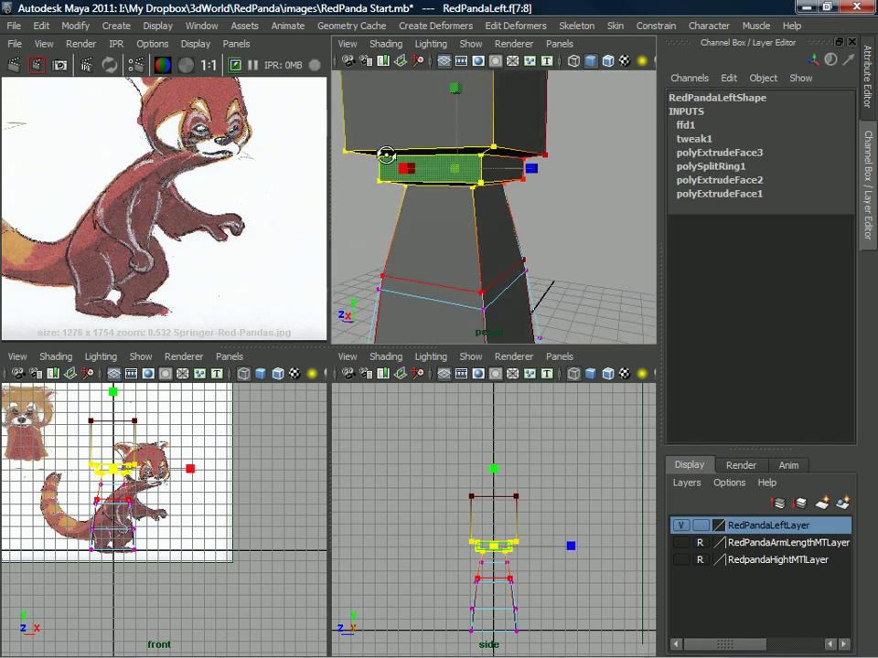
pyautogui.keyDown('alt'); pyautogui.moveTo(502, 156); pyautogui.dragTo(569, 180); pyautogui.keyUp('alt')
pyautogui.keyDown('shift'); pyautogui.click(530, 163); pyautogui.keyUp('shift')
pyautogui.keyDown('shift'); pyautogui.click(562, 169); pyautogui.keyUp('shift')
pyautogui.press('r')
# Examine the tapered body and neck from several angles against the standing red panda drawing
pyautogui.keyDown('alt'); pyautogui.moveTo(569, 180); pyautogui.dragTo(533, 177, button='right'); pyautogui.keyUp('alt')
pyautogui.keyDown('alt'); pyautogui.moveTo(533, 176); pyautogui.dragTo(378, 173); pyautogui.keyUp('alt')
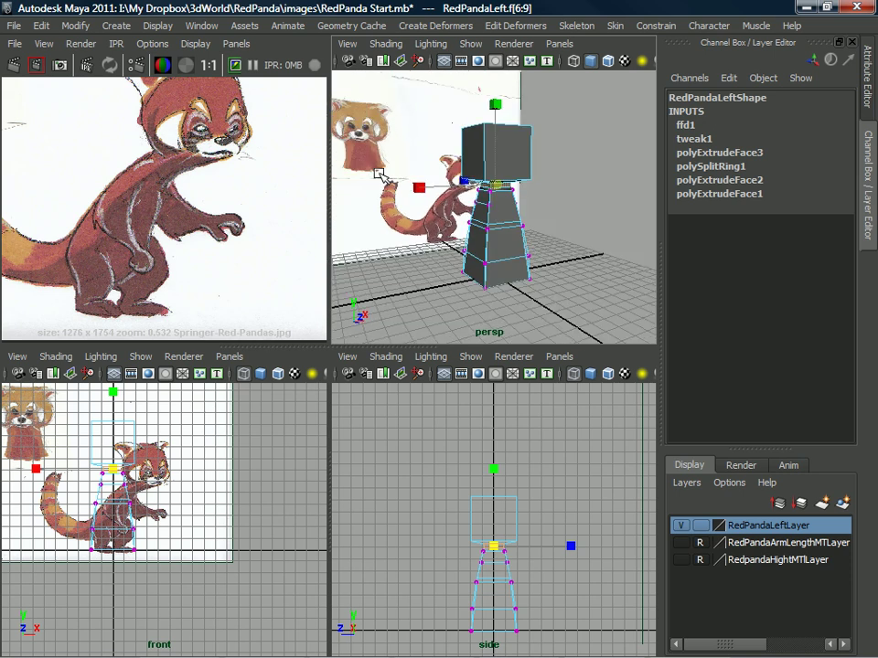
pyautogui.keyDown('alt'); pyautogui.moveTo(195, 196); pyautogui.dragTo(200, 209, button='middle'); pyautogui.keyUp('alt')
pyautogui.keyDown('alt'); pyautogui.moveTo(412, 180); pyautogui.dragTo(504, 139); pyautogui.keyUp('alt')
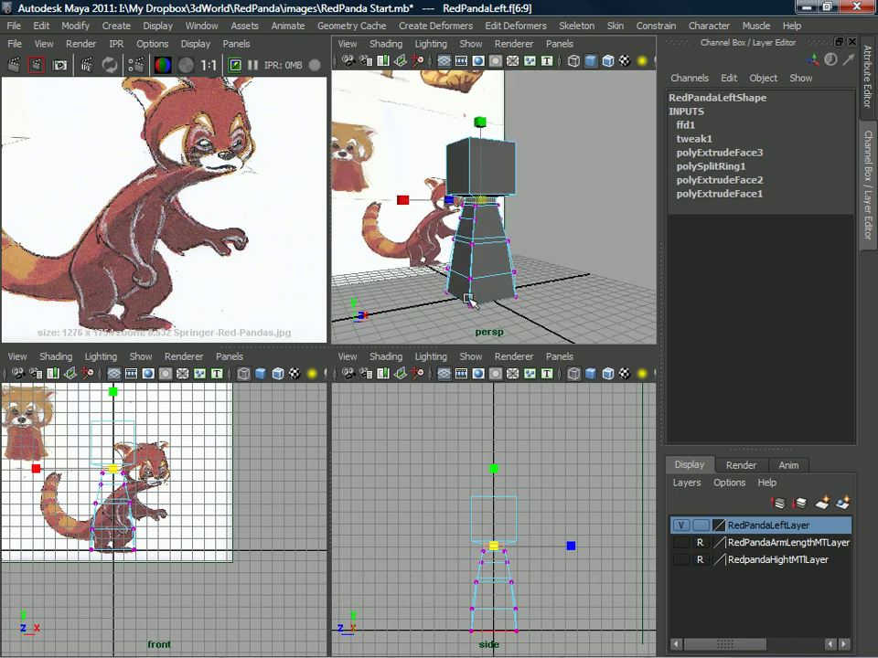
pyautogui.keyDown('alt'); pyautogui.moveTo(506, 207); pyautogui.dragTo(524, 172, button='middle'); pyautogui.keyUp('alt')
pyautogui.keyDown('alt'); pyautogui.moveTo(524, 172); pyautogui.dragTo(503, 174); pyautogui.keyUp('alt')
pyautogui.keyDown('alt'); pyautogui.moveTo(203, 183); pyautogui.dragTo(200, 207, button='right'); pyautogui.keyUp('alt')
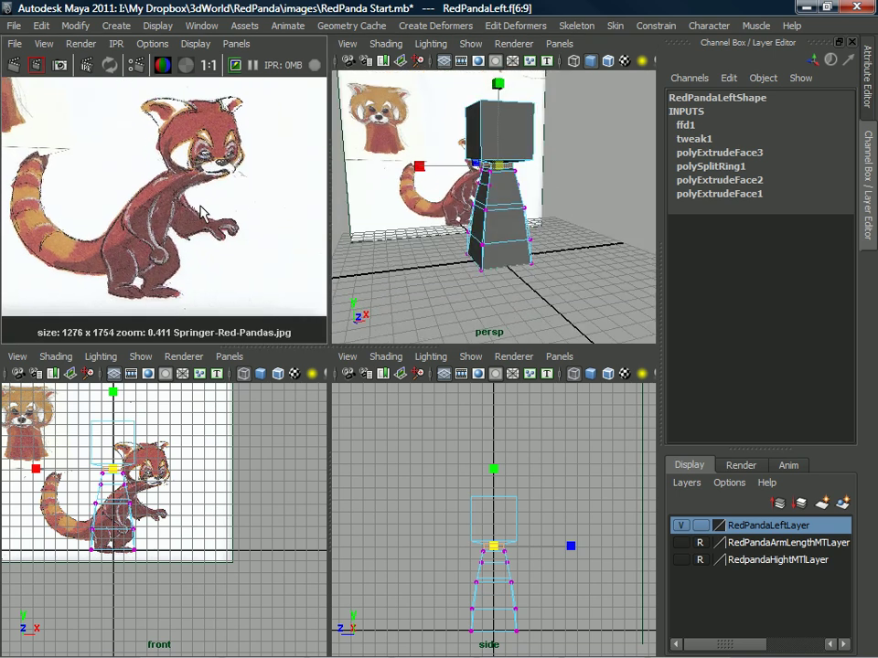
pyautogui.keyDown('alt'); pyautogui.moveTo(519, 180); pyautogui.dragTo(562, 226); pyautogui.keyUp('alt')
pyautogui.scroll(5, 541, 190)
pyautogui.scroll(3, 563, 226)
pyautogui.click(521, 228)
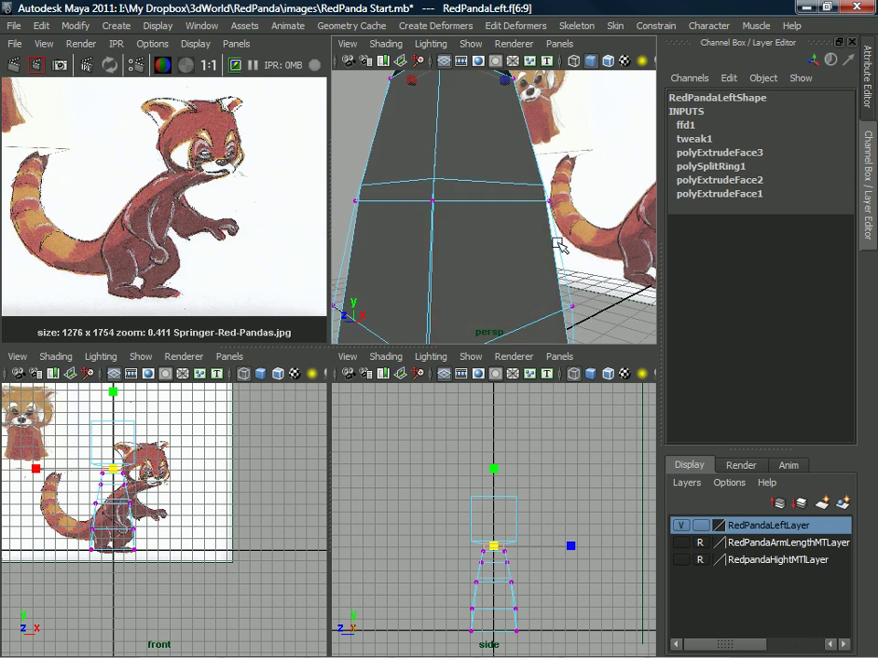
# Return to object mode and try deleting the lattice around the body, undoing the deletion
pyautogui.moveTo(557, 244); pyautogui.dragTo(593, 222, button='right')
pyautogui.click(576, 253)
pyautogui.click(555, 264)
pyautogui.keyDown('alt'); pyautogui.moveTo(555, 265); pyautogui.dragTo(415, 243, button='right'); pyautogui.keyUp('alt')
pyautogui.keyDown('alt'); pyautogui.moveTo(417, 245); pyautogui.dragTo(611, 217); pyautogui.keyUp('alt')
pyautogui.hotkey('ctrl', 'z')
pyautogui.keyDown('alt'); pyautogui.moveTo(531, 222); pyautogui.dragTo(489, 222); pyautogui.keyUp('alt')
pyautogui.press('Delete')
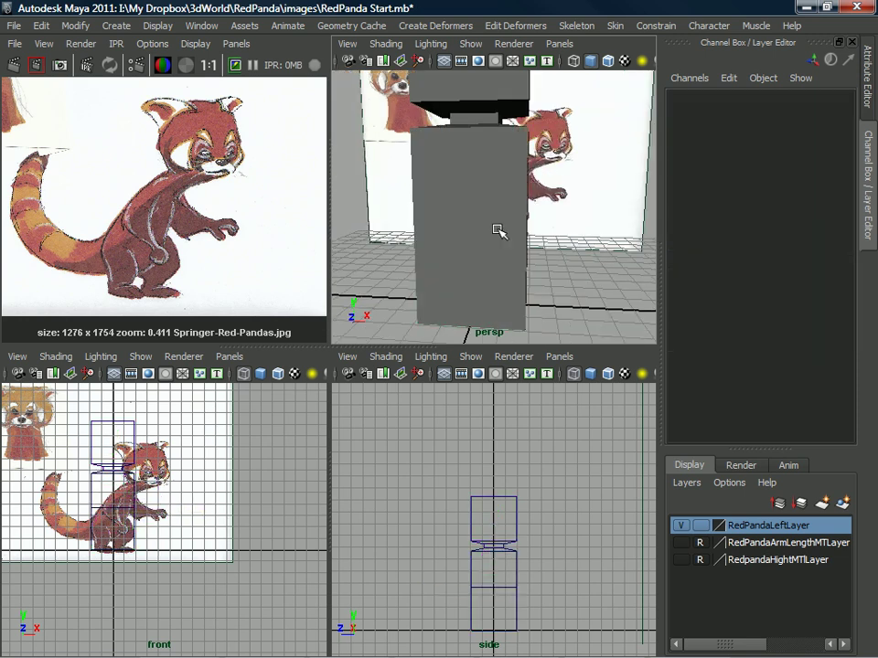
pyautogui.hotkey('ctrl', 'z')
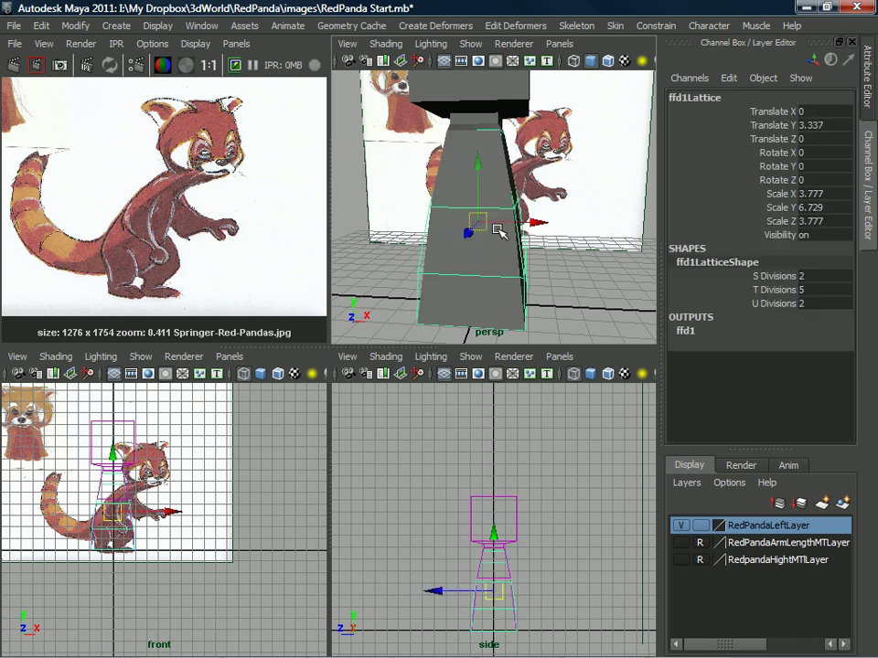
# Select the red panda mesh and delete its construction history to bake in the lattice deformation
pyautogui.keyDown('alt'); pyautogui.moveTo(514, 207); pyautogui.dragTo(454, 223); pyautogui.keyUp('alt')
pyautogui.keyDown('alt'); pyautogui.moveTo(454, 223); pyautogui.dragTo(488, 206, button='right'); pyautogui.keyUp('alt')
pyautogui.keyDown('alt'); pyautogui.moveTo(489, 207); pyautogui.dragTo(489, 220, button='middle'); pyautogui.keyUp('alt')
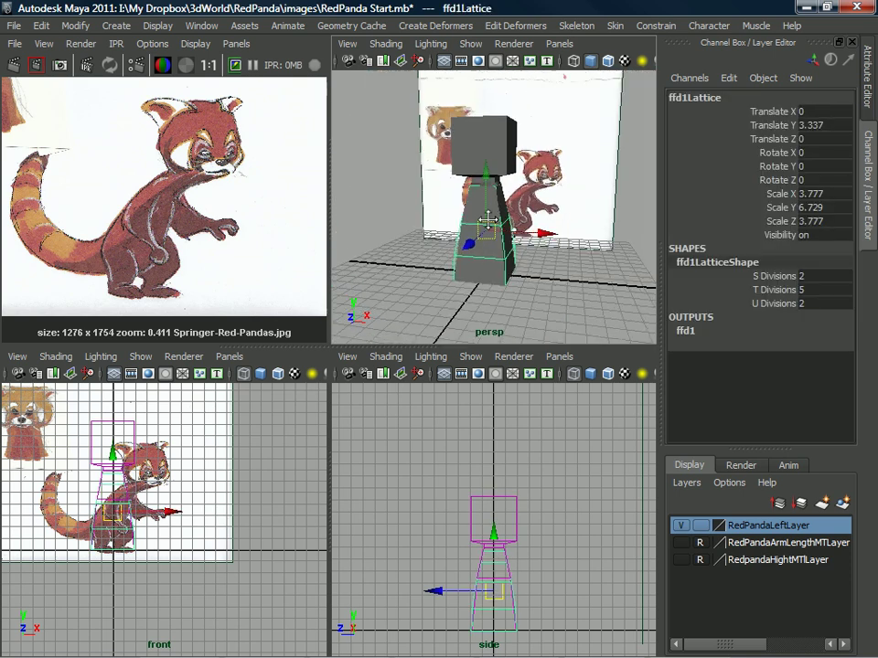
pyautogui.keyDown('alt'); pyautogui.moveTo(487, 220); pyautogui.dragTo(485, 206, button='right'); pyautogui.keyUp('alt')
pyautogui.click(485, 156)
pyautogui.moveTo(484, 156)
pyautogui.keyDown('alt'); pyautogui.mouseDown()
pyautogui.moveTo(537, 165)
pyautogui.moveTo(520, 135)
pyautogui.moveTo(439, 157)
pyautogui.moveTo(480, 155)
pyautogui.mouseUp(); pyautogui.keyUp('alt')
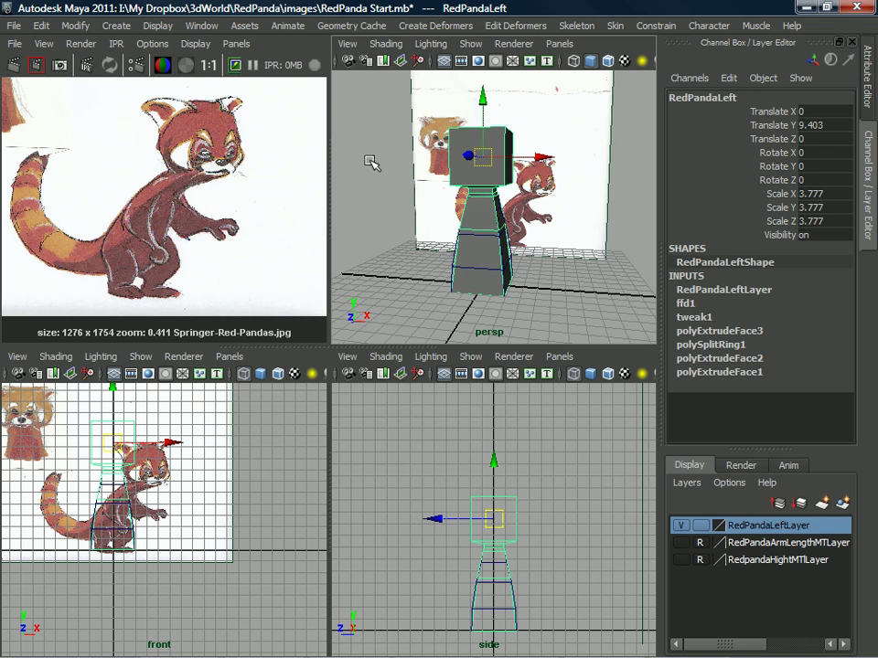
pyautogui.click(41, 25)
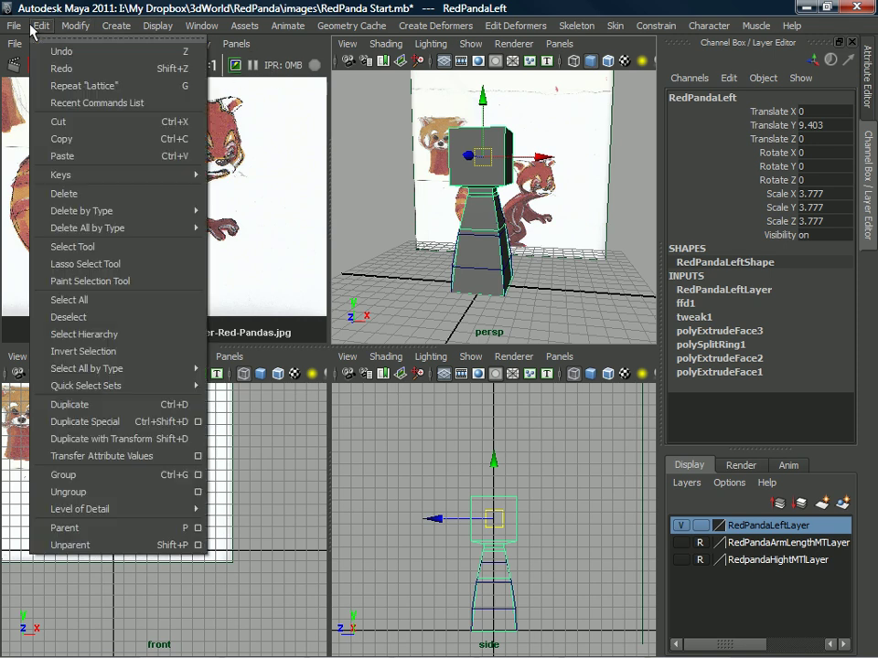
pyautogui.moveTo(110, 213)
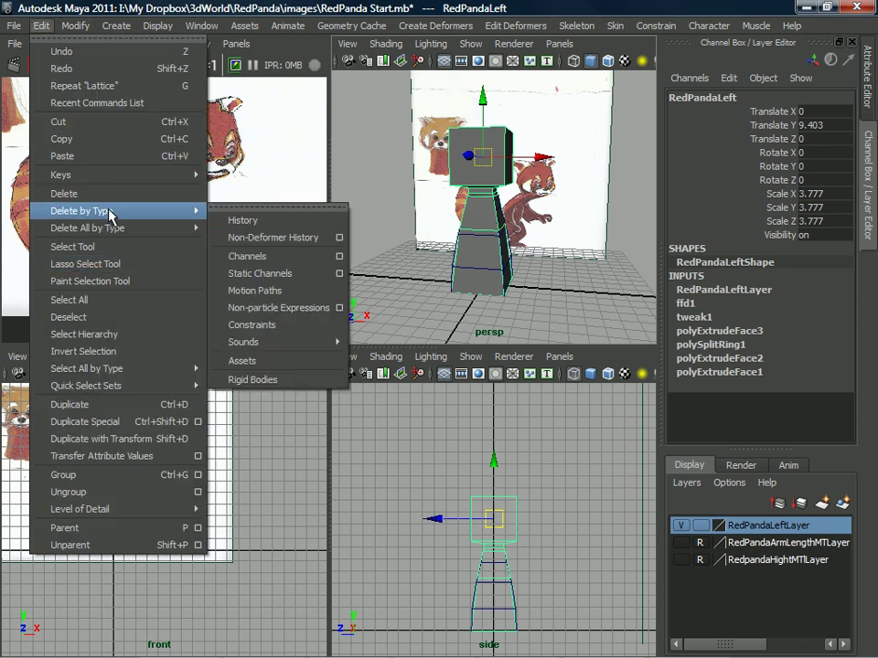
pyautogui.click(243, 220)
pyautogui.keyDown('alt'); pyautogui.moveTo(578, 329); pyautogui.dragTo(538, 242); pyautogui.keyUp('alt')
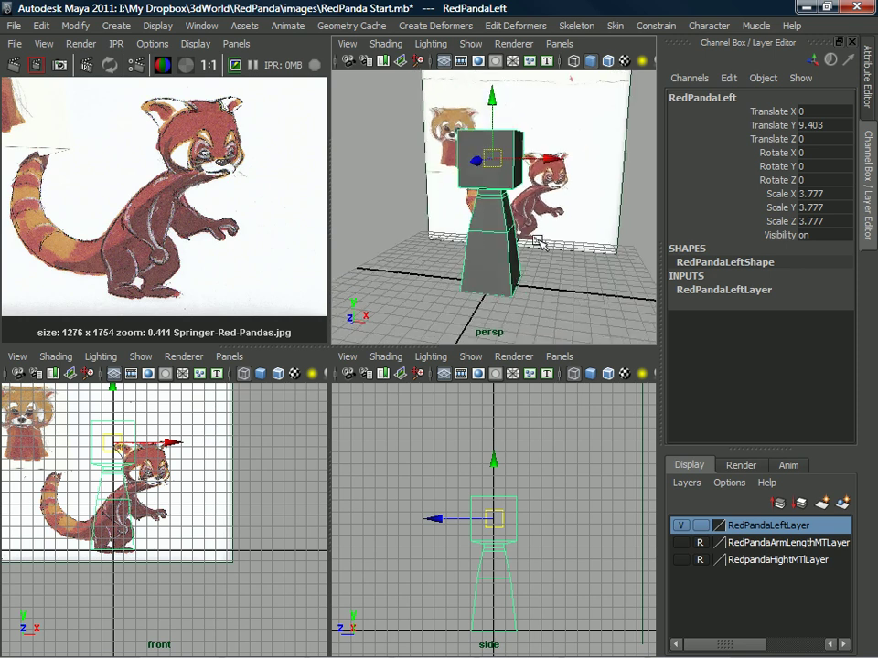
# Show the RedPandaArmLengthMTLayer and inspect its arm-length block against the head and upper body
pyautogui.keyDown('alt'); pyautogui.moveTo(508, 236); pyautogui.dragTo(461, 200); pyautogui.keyUp('alt')
pyautogui.keyDown('alt'); pyautogui.moveTo(461, 201); pyautogui.dragTo(477, 191, button='middle'); pyautogui.keyUp('alt')
pyautogui.keyDown('alt'); pyautogui.moveTo(486, 188); pyautogui.dragTo(656, 405); pyautogui.keyUp('alt')
pyautogui.scroll(-3, 463, 235)
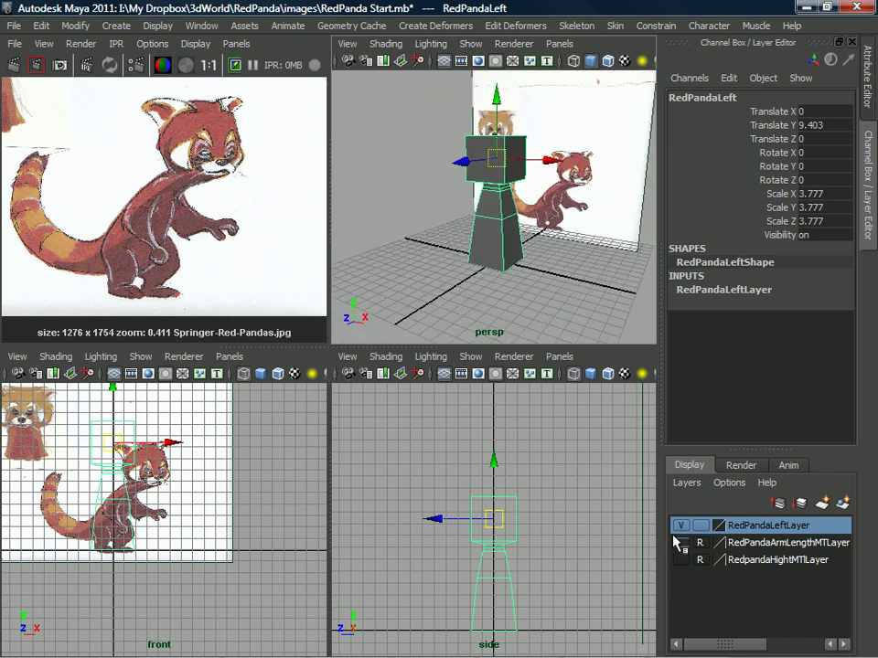
pyautogui.click(681, 543)
pyautogui.keyDown('alt'); pyautogui.moveTo(551, 281); pyautogui.dragTo(518, 236); pyautogui.keyUp('alt')
pyautogui.keyDown('alt'); pyautogui.moveTo(506, 187); pyautogui.dragTo(521, 153); pyautogui.keyUp('alt')
pyautogui.keyDown('alt'); pyautogui.moveTo(520, 153); pyautogui.dragTo(512, 188, button='right'); pyautogui.keyUp('alt')
pyautogui.keyDown('alt'); pyautogui.moveTo(512, 187); pyautogui.dragTo(485, 204); pyautogui.keyUp('alt')
pyautogui.keyDown('alt'); pyautogui.moveTo(485, 207); pyautogui.dragTo(490, 232, button='right'); pyautogui.keyUp('alt')
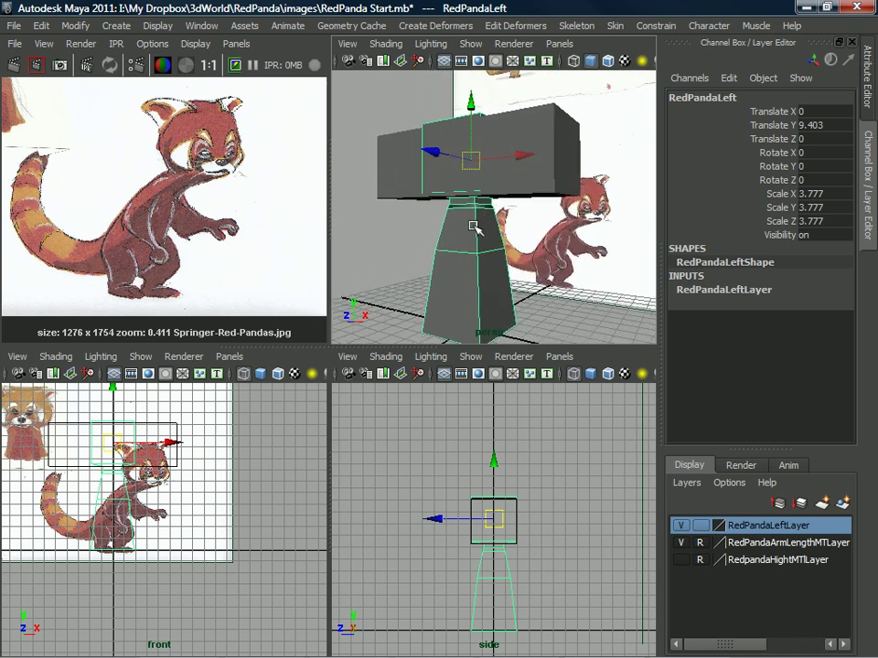
pyautogui.keyDown('alt'); pyautogui.moveTo(435, 215); pyautogui.dragTo(482, 226); pyautogui.keyUp('alt')
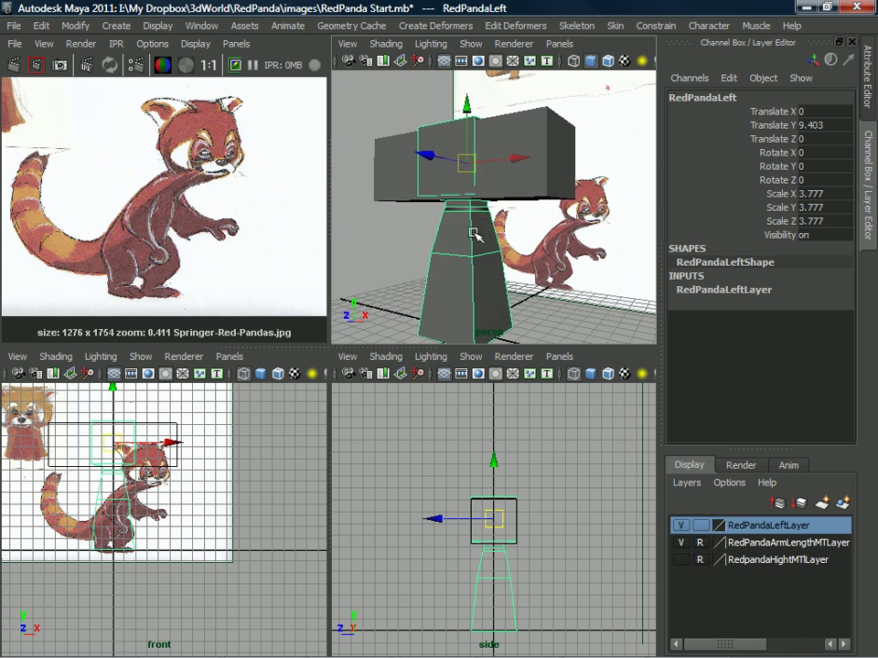
# Select the two opposite side faces of the upper body and switch to the Polygons menu set
pyautogui.moveTo(474, 222); pyautogui.dragTo(475, 261, button='right')
pyautogui.click(485, 236)
pyautogui.keyDown('alt'); pyautogui.moveTo(485, 236); pyautogui.dragTo(569, 229); pyautogui.keyUp('alt')
pyautogui.keyDown('alt'); pyautogui.moveTo(483, 236); pyautogui.dragTo(491, 235); pyautogui.keyUp('alt')
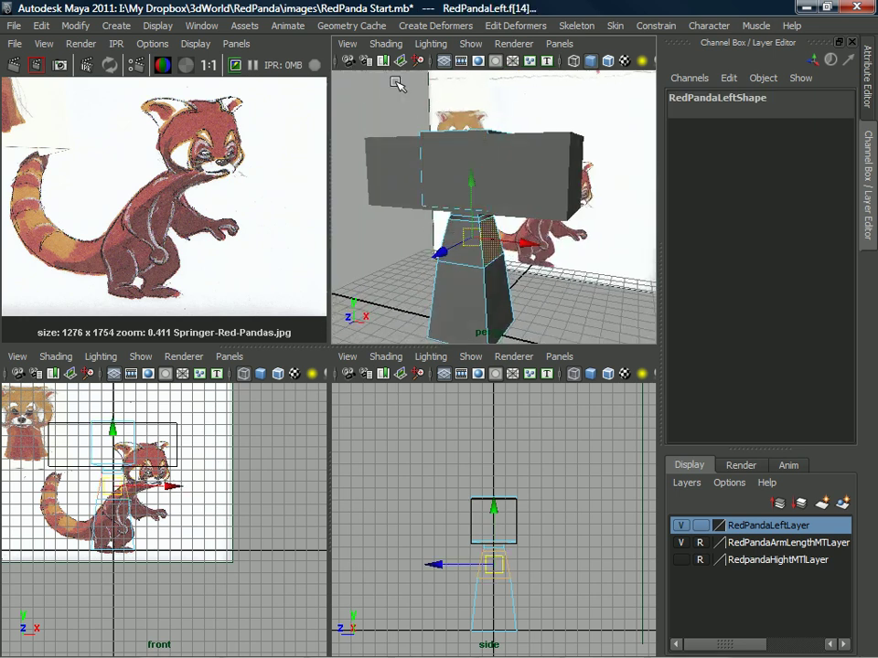
pyautogui.click(340, 26)
pyautogui.moveTo(439, 31)
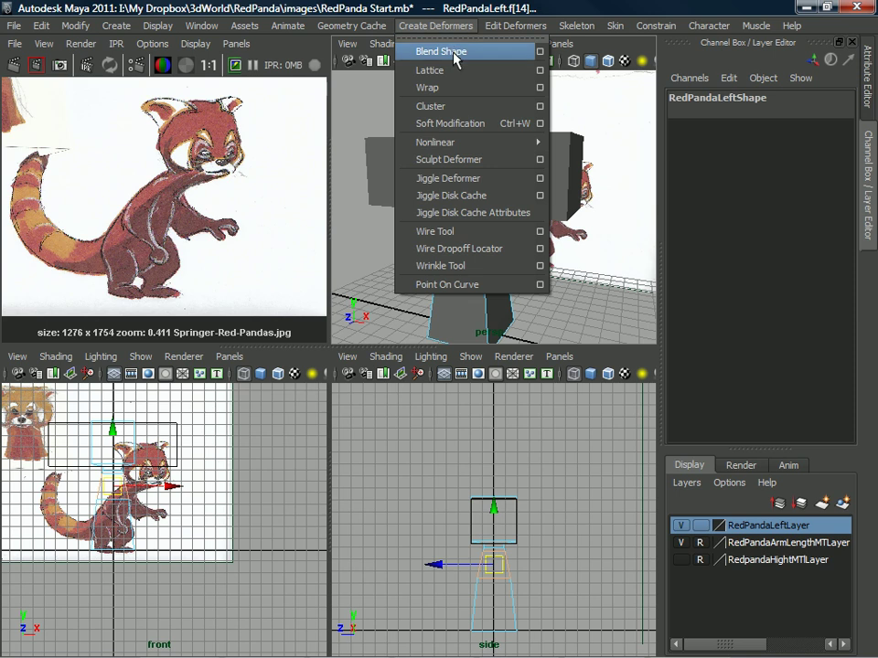
pyautogui.click(382, 5)
pyautogui.press('F3')
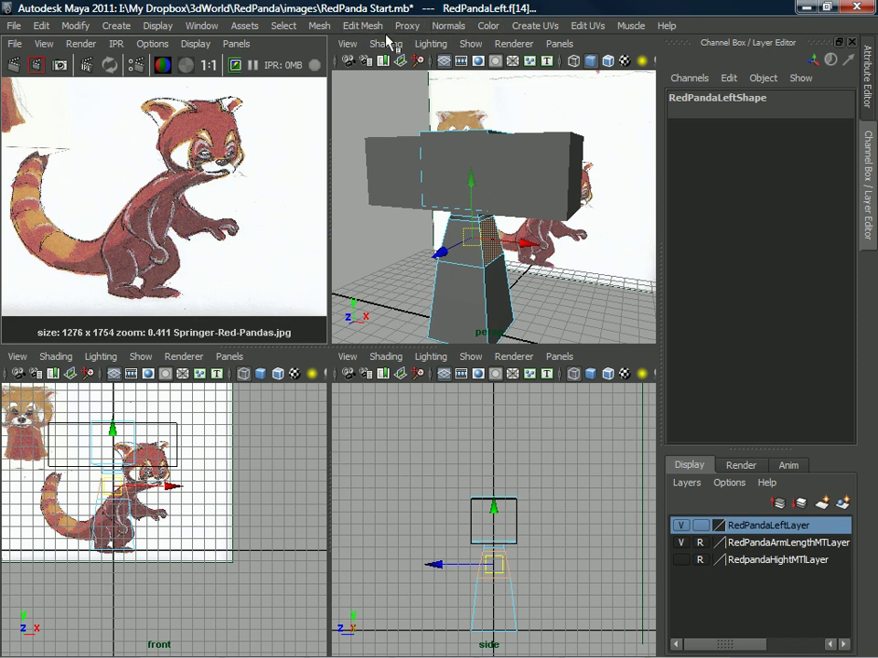
# Try extruding the two side faces outward into arms, undo the pull, and try again along the world axes
pyautogui.click(363, 27)
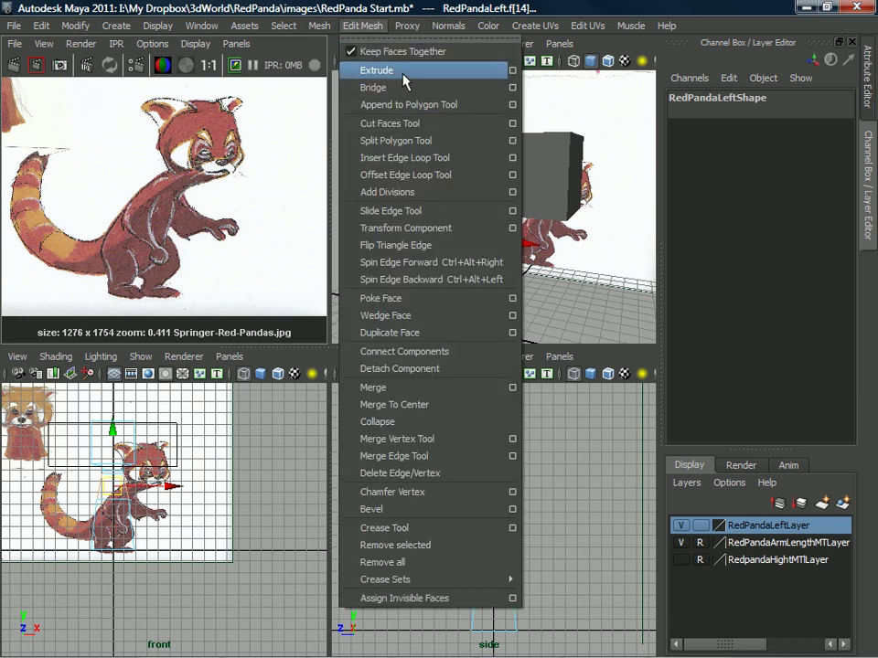
pyautogui.click(388, 72)
pyautogui.keyDown('alt'); pyautogui.moveTo(495, 213); pyautogui.dragTo(658, 245); pyautogui.keyUp('alt')
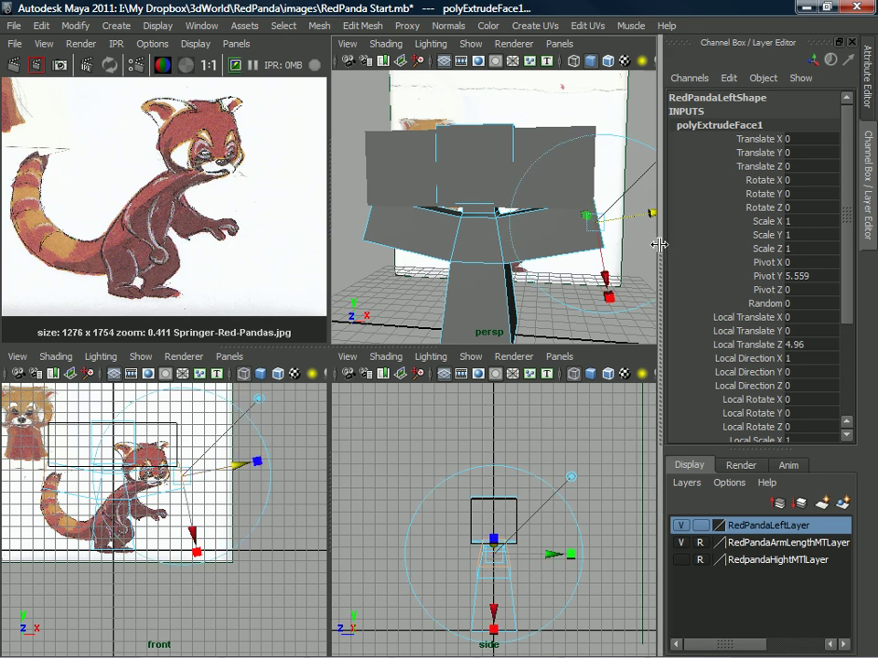
pyautogui.hotkey('ctrl', 'z')
pyautogui.keyDown('alt'); pyautogui.moveTo(559, 174); pyautogui.dragTo(577, 170); pyautogui.keyUp('alt')
pyautogui.click(582, 162)
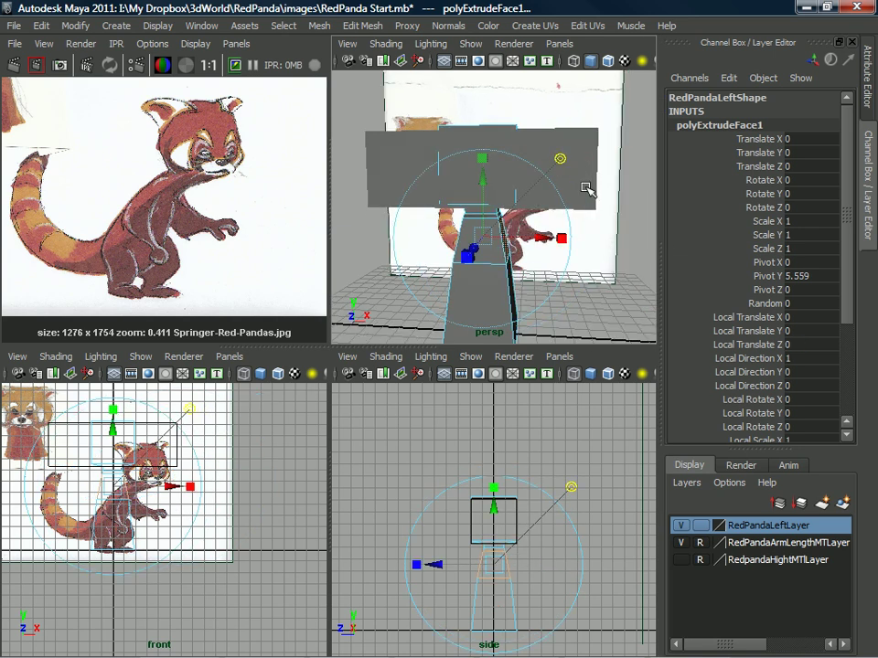
pyautogui.moveTo(531, 245)
pyautogui.mouseDown()
pyautogui.moveTo(585, 239)
pyautogui.moveTo(475, 239)
pyautogui.moveTo(537, 241)
pyautogui.mouseUp()
pyautogui.keyDown('alt'); pyautogui.moveTo(487, 229); pyautogui.dragTo(523, 214); pyautogui.keyUp('alt')
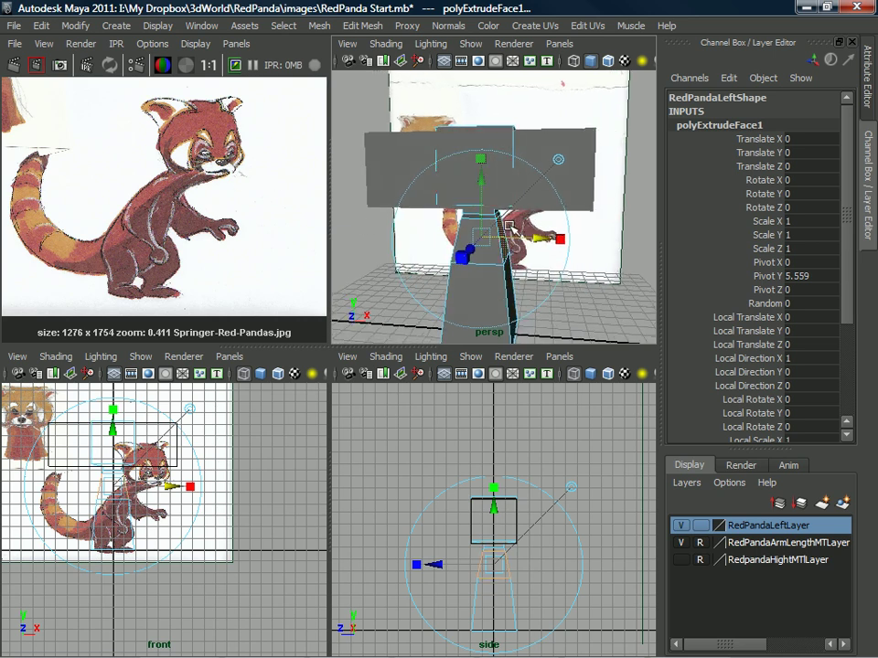
# Try moving the extruded faces with the Move tool's axis set to Local, and undo the move and the extrusion
pyautogui.hotkey('ctrl', 'space')
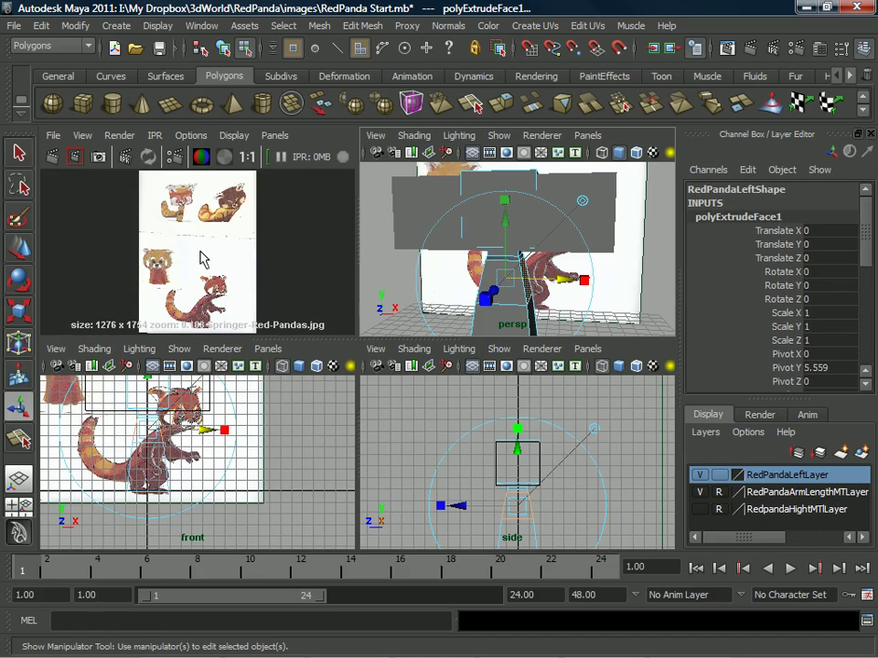
pyautogui.doubleClick(18, 246)
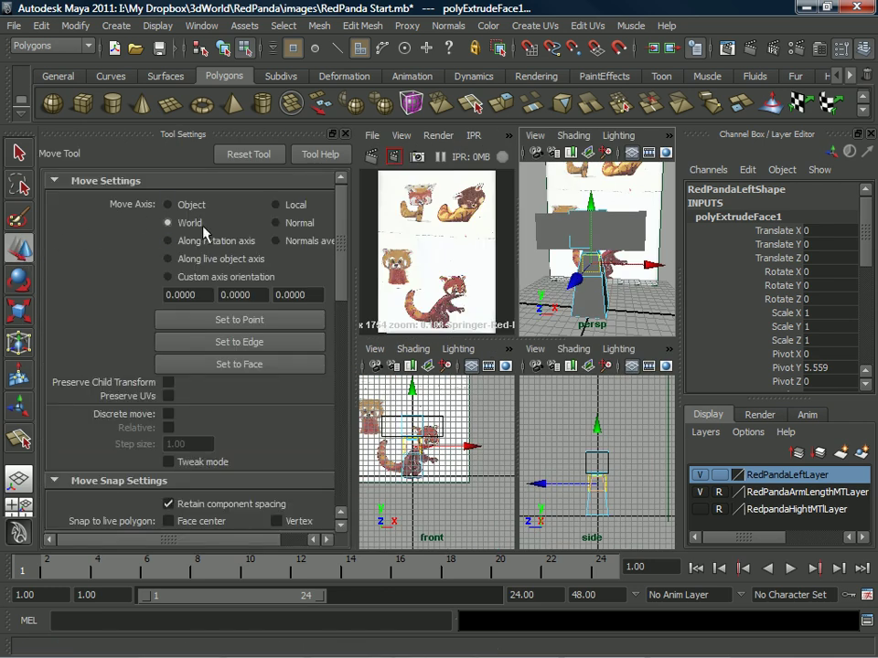
pyautogui.click(276, 205)
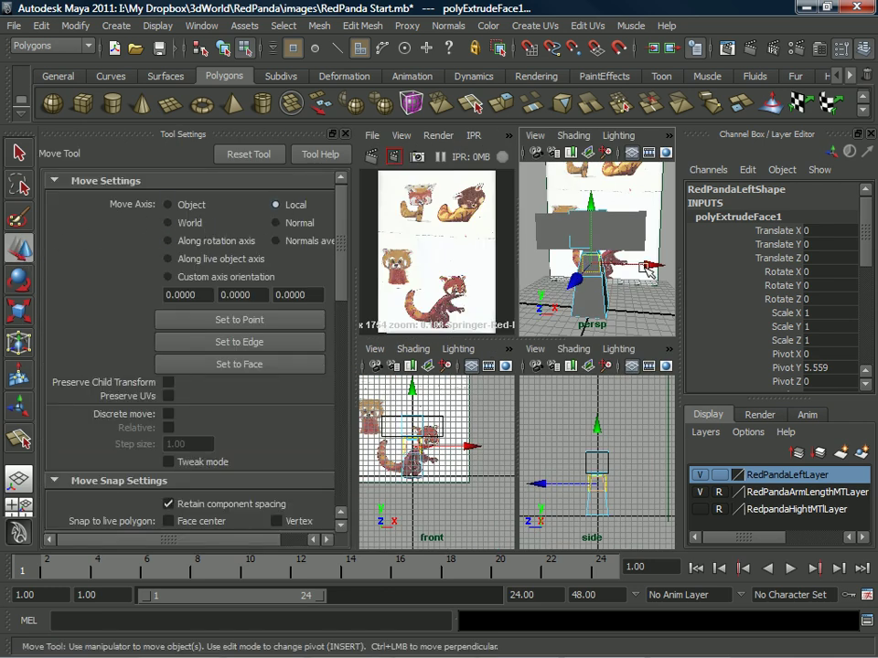
pyautogui.click(665, 266)
pyautogui.hotkey('ctrl', 'z')
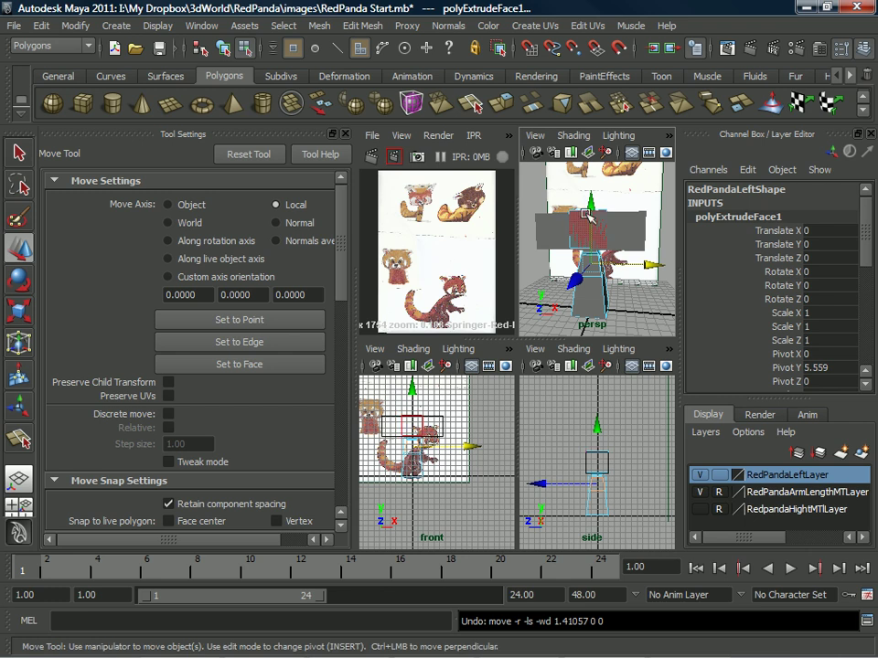
pyautogui.press('space')
pyautogui.moveTo(546, 285)
pyautogui.keyDown('alt'); pyautogui.mouseDown()
pyautogui.moveTo(542, 249)
pyautogui.moveTo(555, 288)
pyautogui.mouseUp(); pyautogui.keyUp('alt')
pyautogui.hotkey('ctrl', 'z')
pyautogui.hotkey('ctrl', 'z')
pyautogui.keyDown('alt'); pyautogui.moveTo(525, 329); pyautogui.dragTo(479, 337); pyautogui.keyUp('alt')
# Reselect the two side faces of the upper body and extrude them outward to the width of the arm-length block
pyautogui.moveTo(499, 333); pyautogui.dragTo(502, 364, button='right')
pyautogui.click(500, 358)
pyautogui.keyDown('alt'); pyautogui.moveTo(446, 353); pyautogui.dragTo(509, 342); pyautogui.keyUp('alt')
pyautogui.moveTo(509, 342)
pyautogui.keyDown('shift'); pyautogui.mouseDown(button='right')
pyautogui.moveTo(505, 366)
pyautogui.moveTo(505, 340)
pyautogui.mouseUp(button='right'); pyautogui.keyUp('shift')
pyautogui.click(365, 27)
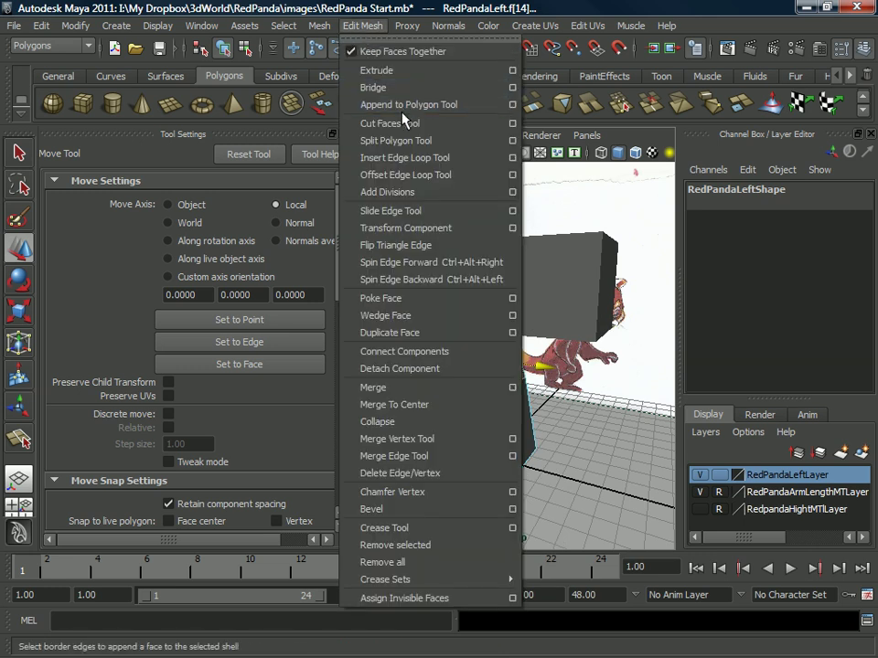
pyautogui.click(370, 69)
pyautogui.keyDown('alt'); pyautogui.moveTo(510, 304); pyautogui.dragTo(583, 300); pyautogui.keyUp('alt')
pyautogui.moveTo(592, 353); pyautogui.dragTo(625, 334)
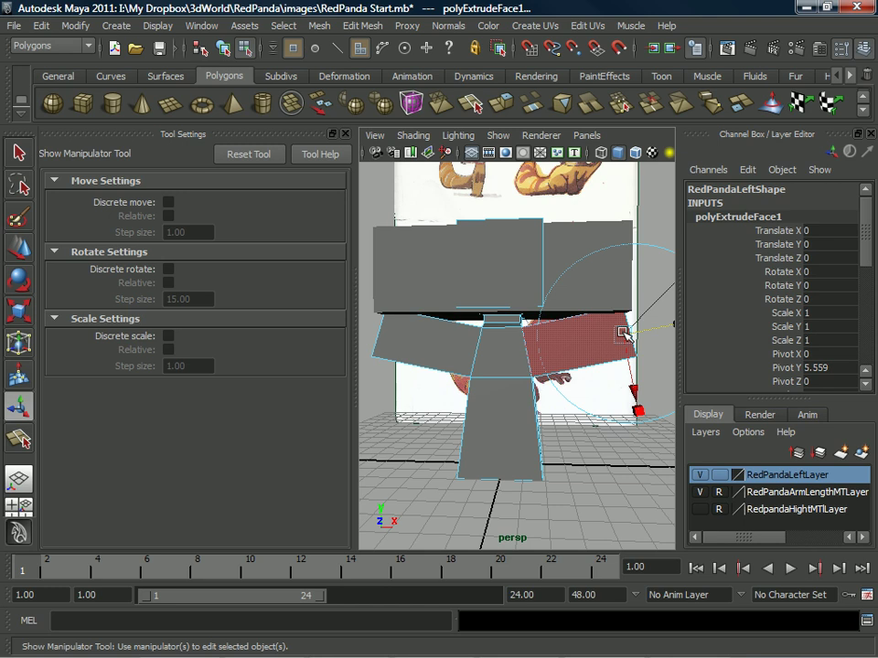
pyautogui.keyDown('alt'); pyautogui.moveTo(462, 370); pyautogui.dragTo(546, 339); pyautogui.keyUp('alt')
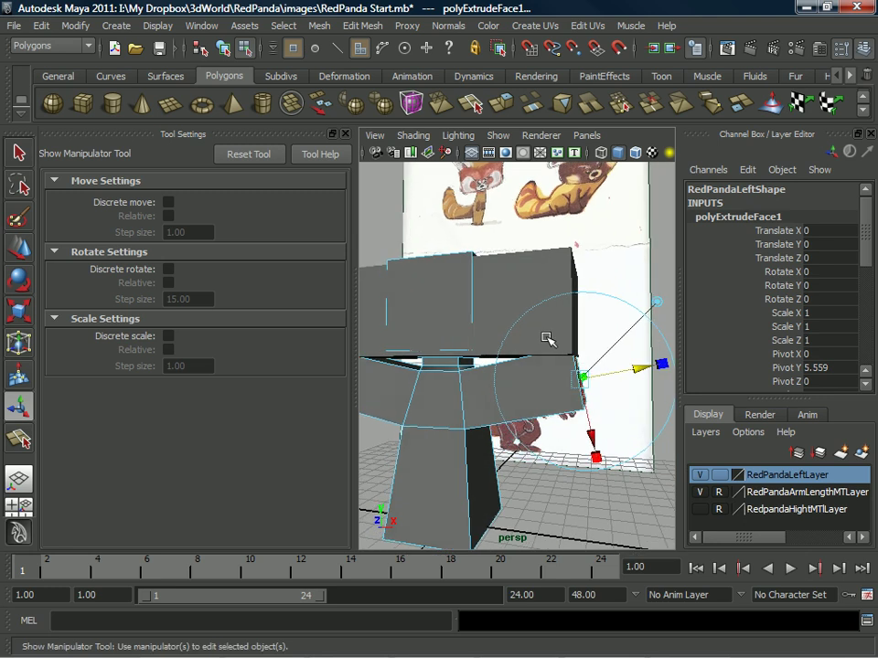
# Switch the extrude manipulator to world axes and lower the arm ends with a Translate Y of -0.856
pyautogui.moveTo(592, 432); pyautogui.dragTo(592, 442)
pyautogui.hotkey('ctrl', 'z')
pyautogui.click(654, 305)
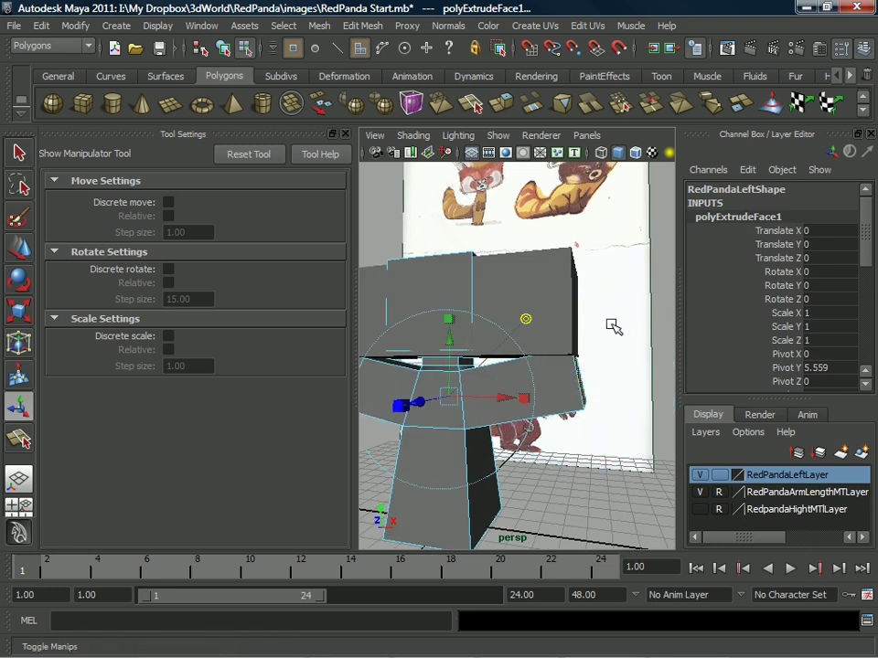
pyautogui.keyDown('alt'); pyautogui.moveTo(480, 350); pyautogui.dragTo(494, 341, button='middle'); pyautogui.keyUp('alt')
pyautogui.moveTo(463, 333); pyautogui.dragTo(466, 352)
pyautogui.keyDown('alt'); pyautogui.moveTo(475, 361); pyautogui.dragTo(488, 364, button='middle'); pyautogui.keyUp('alt')
pyautogui.scroll(-5, 490, 364)
pyautogui.moveTo(494, 364)
pyautogui.keyDown('alt'); pyautogui.mouseDown()
pyautogui.moveTo(525, 355)
pyautogui.moveTo(507, 363)
pyautogui.mouseUp(); pyautogui.keyUp('alt')
pyautogui.scroll(3, 526, 358)
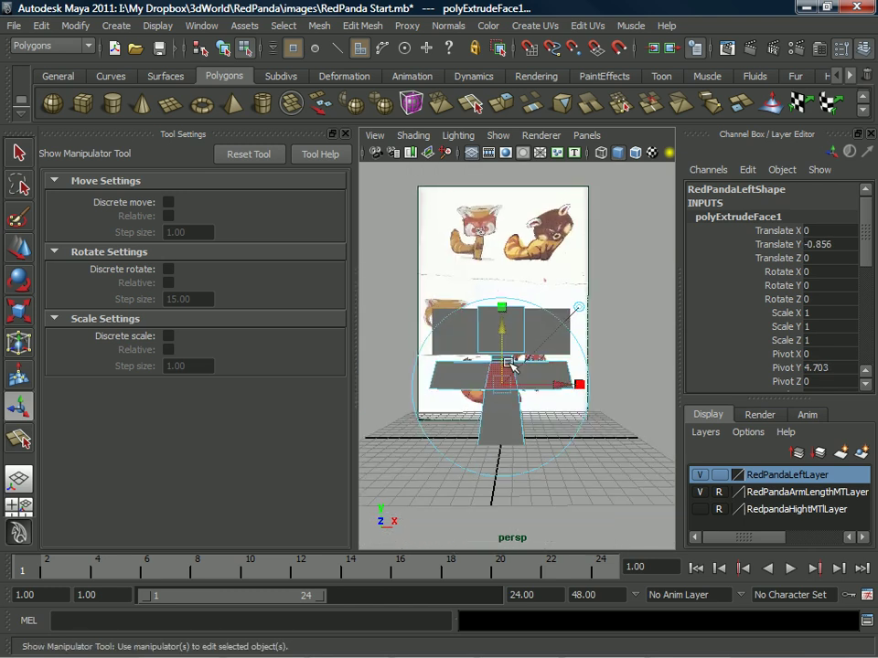
# Hide the RedPandaArmLengthMTLayer, keep the RedPandaLeftLayer shown, and review the arms from several angles
pyautogui.click(700, 475)
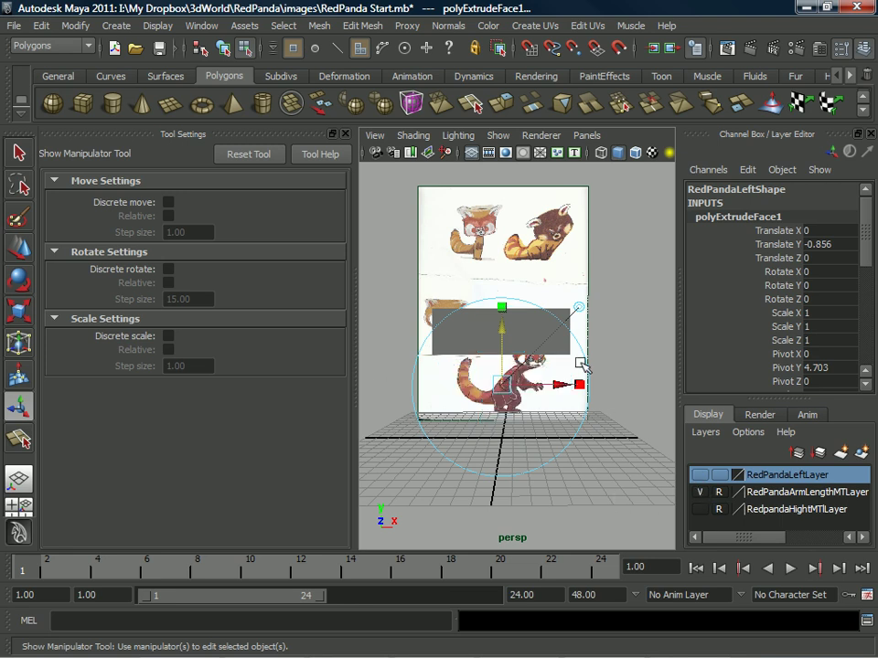
pyautogui.click(700, 475)
pyautogui.keyDown('alt'); pyautogui.moveTo(384, 285); pyautogui.dragTo(403, 309); pyautogui.keyUp('alt')
pyautogui.keyDown('alt'); pyautogui.moveTo(446, 321); pyautogui.dragTo(462, 317, button='middle'); pyautogui.keyUp('alt')
pyautogui.keyDown('alt'); pyautogui.moveTo(462, 316); pyautogui.dragTo(423, 302); pyautogui.keyUp('alt')
pyautogui.keyDown('alt'); pyautogui.moveTo(477, 299); pyautogui.dragTo(631, 298); pyautogui.keyUp('alt')
pyautogui.scroll(6, 568, 326)
pyautogui.scroll(-5, 572, 331)
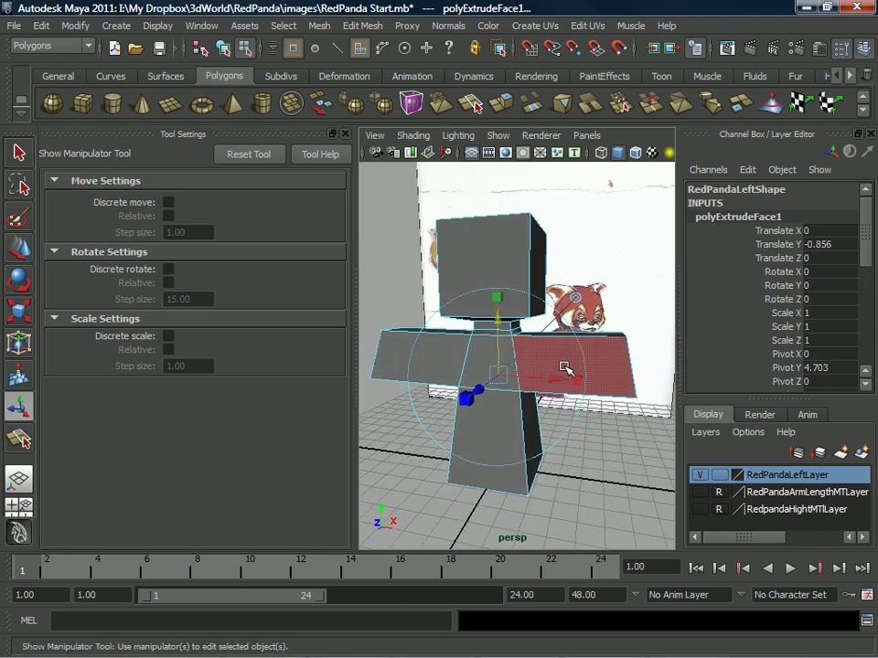
# Leave face editing for object mode and select the whole red panda mesh with the Select tool
pyautogui.moveTo(591, 331); pyautogui.dragTo(655, 309, button='right')
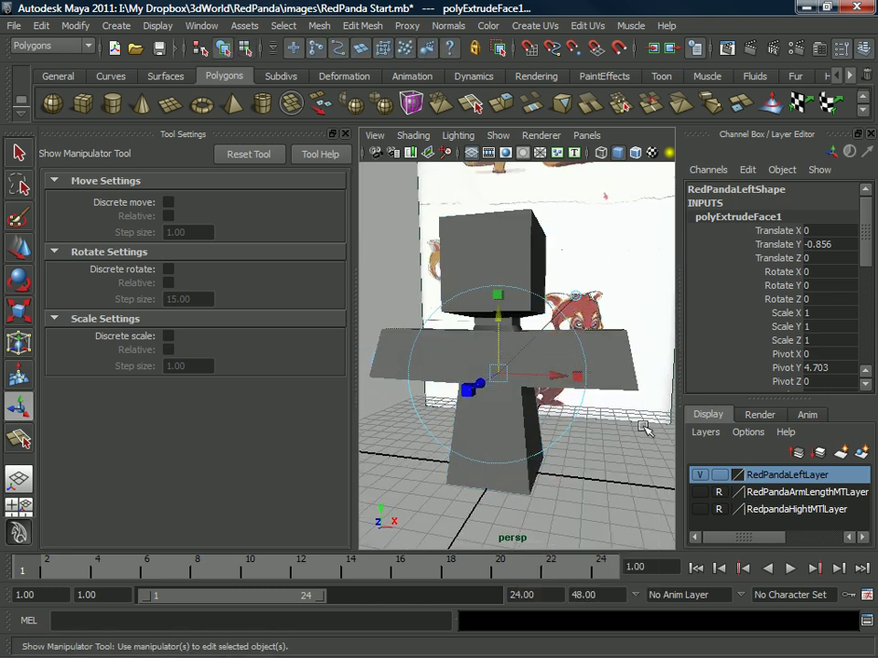
pyautogui.press('q')
pyautogui.click(609, 439)
pyautogui.keyDown('alt'); pyautogui.moveTo(549, 408); pyautogui.dragTo(505, 391); pyautogui.keyUp('alt')
pyautogui.click(505, 396)
pyautogui.scroll(-4, 528, 359)
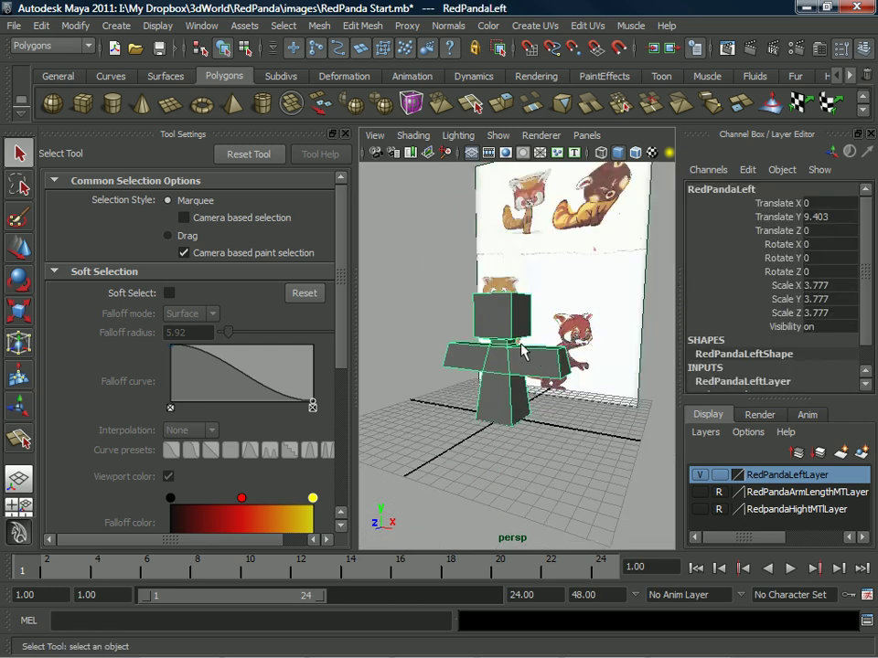
pyautogui.scroll(-3, 521, 351)
# Restore the uncluttered four-view layout without the tool settings and enlarge the standing red panda drawing in the reference view
pyautogui.press('space')
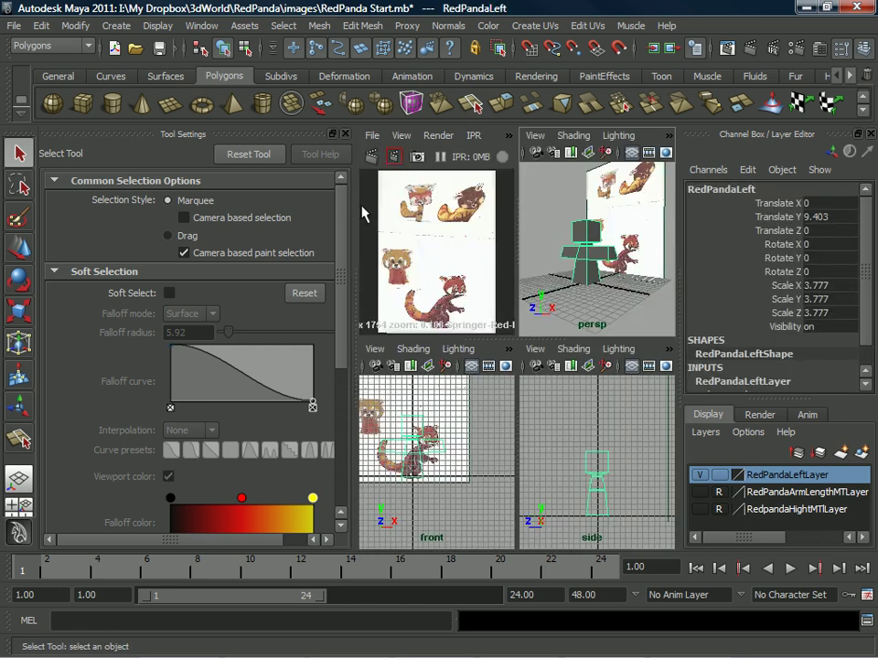
pyautogui.click(346, 136)
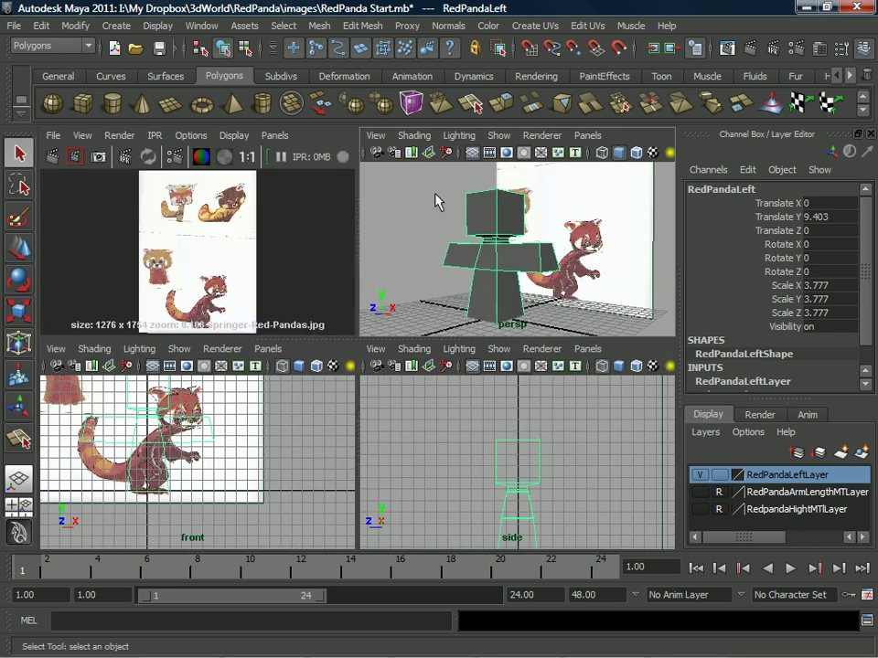
pyautogui.hotkey('ctrl', 'space')
pyautogui.scroll(3, 241, 166)
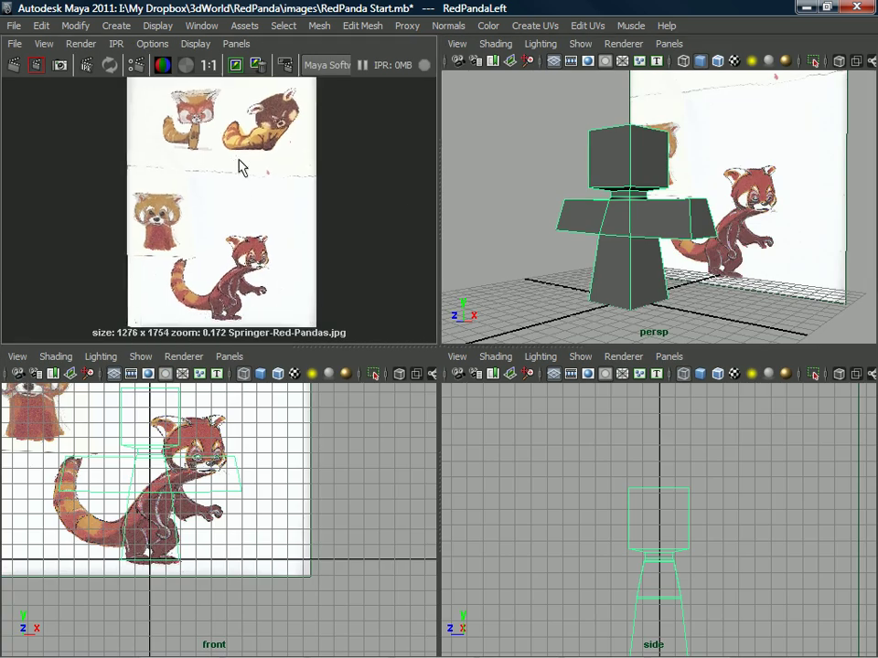
pyautogui.scroll(5, 260, 264)
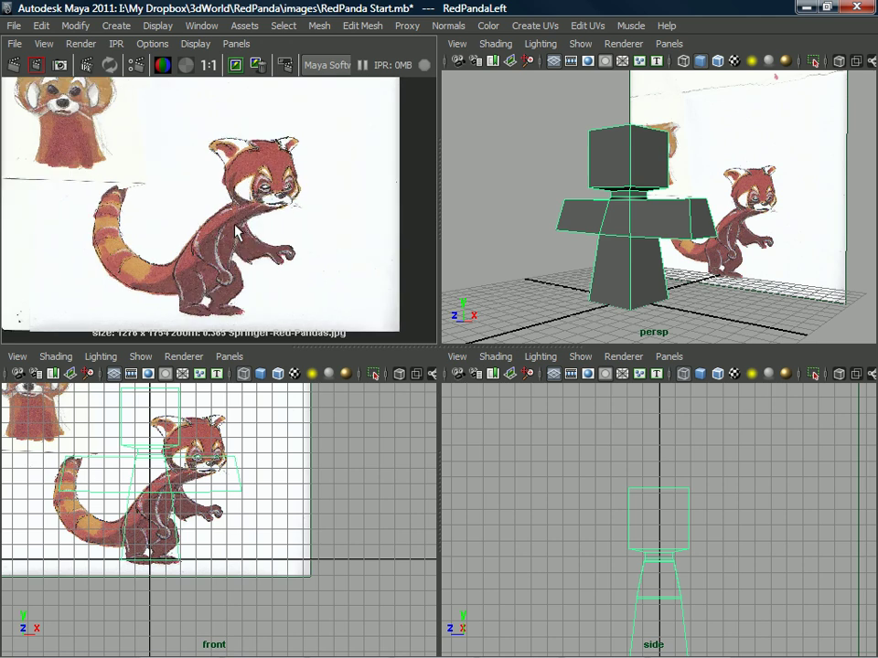
pyautogui.keyDown('alt'); pyautogui.moveTo(232, 195); pyautogui.dragTo(239, 162, button='middle'); pyautogui.keyUp('alt')
pyautogui.keyDown('alt'); pyautogui.moveTo(246, 453); pyautogui.dragTo(256, 455, button='middle'); pyautogui.keyUp('alt')
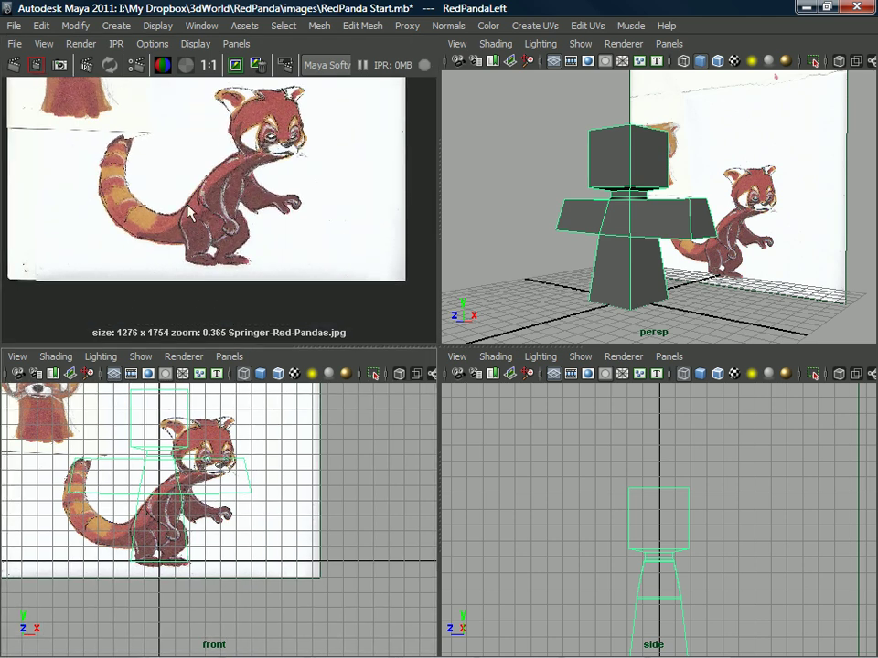
pyautogui.keyDown('alt'); pyautogui.moveTo(230, 168); pyautogui.dragTo(258, 105, button='middle'); pyautogui.keyUp('alt')
pyautogui.scroll(2, 253, 168)
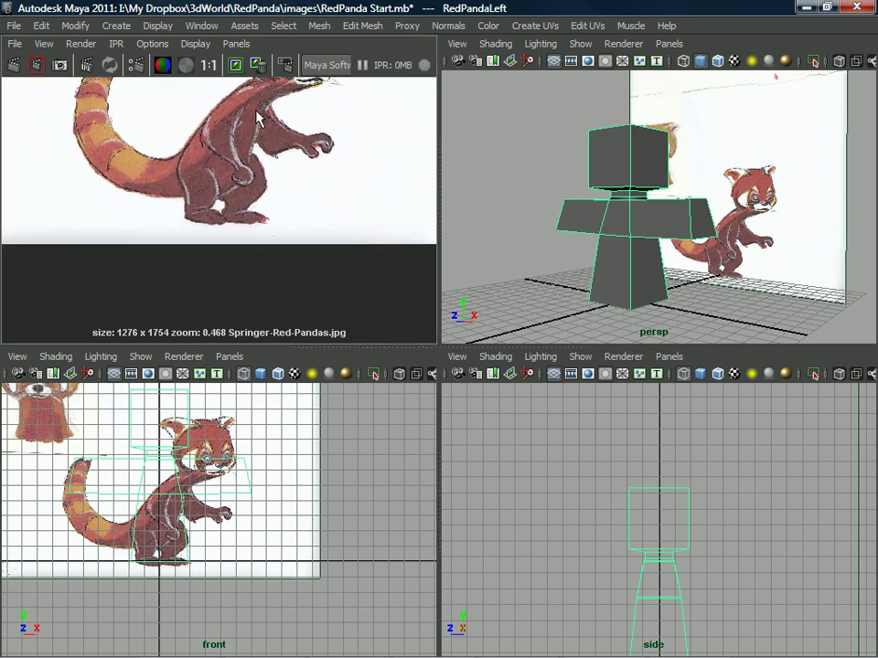
pyautogui.keyDown('alt'); pyautogui.moveTo(270, 146); pyautogui.dragTo(257, 107, button='middle'); pyautogui.keyUp('alt')
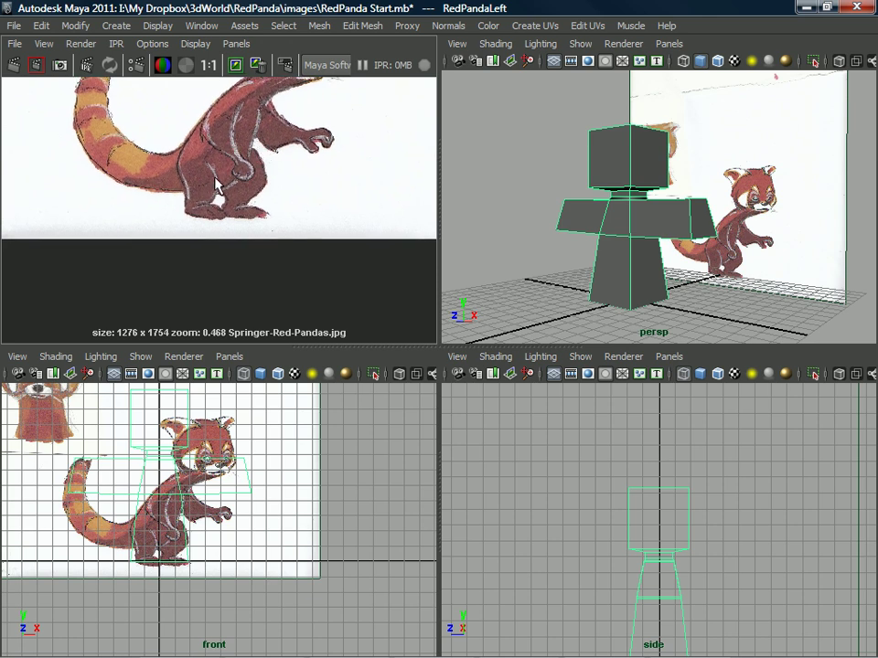
pyautogui.keyDown('alt'); pyautogui.moveTo(218, 185); pyautogui.dragTo(210, 280, button='middle'); pyautogui.keyUp('alt')
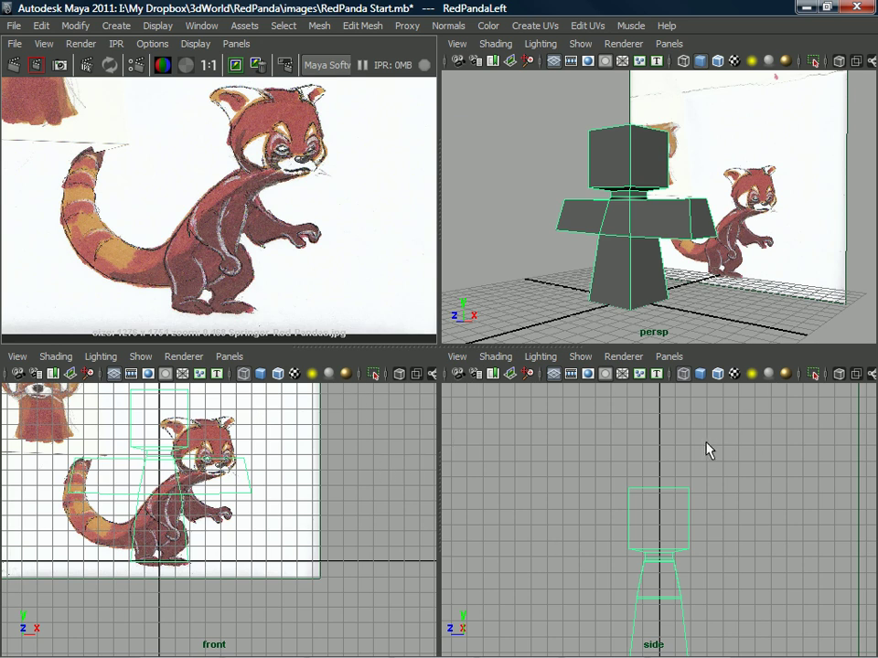
# Restore the full interface with its tool shelves and layer list, and show the RedpandaHightMTlLayer around the character
pyautogui.hotkey('ctrl', 'space')
pyautogui.click(699, 508)
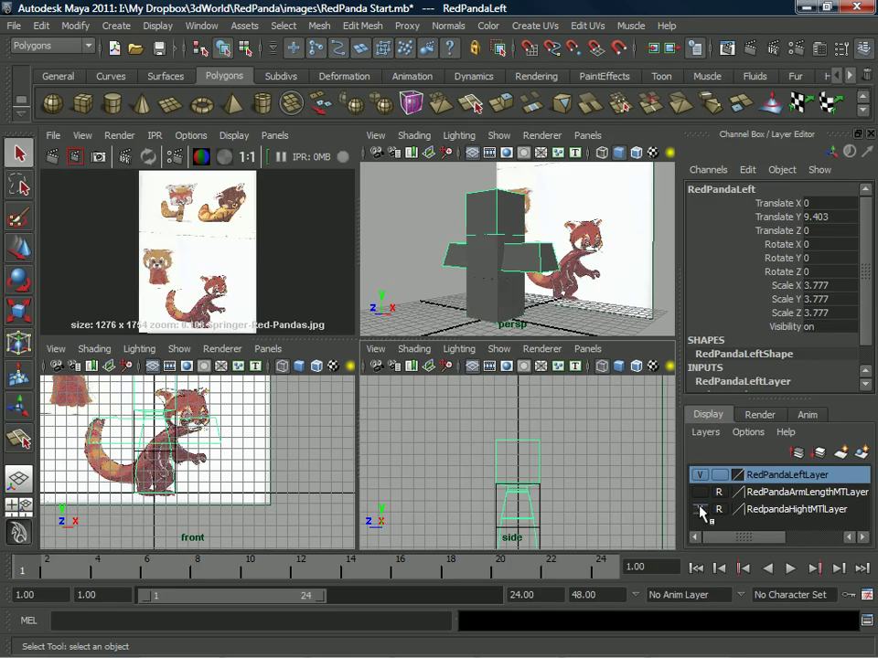
pyautogui.keyDown('alt'); pyautogui.moveTo(515, 248); pyautogui.dragTo(512, 246); pyautogui.keyUp('alt')
pyautogui.keyDown('alt'); pyautogui.moveTo(253, 422); pyautogui.dragTo(268, 442, button='middle'); pyautogui.keyUp('alt')
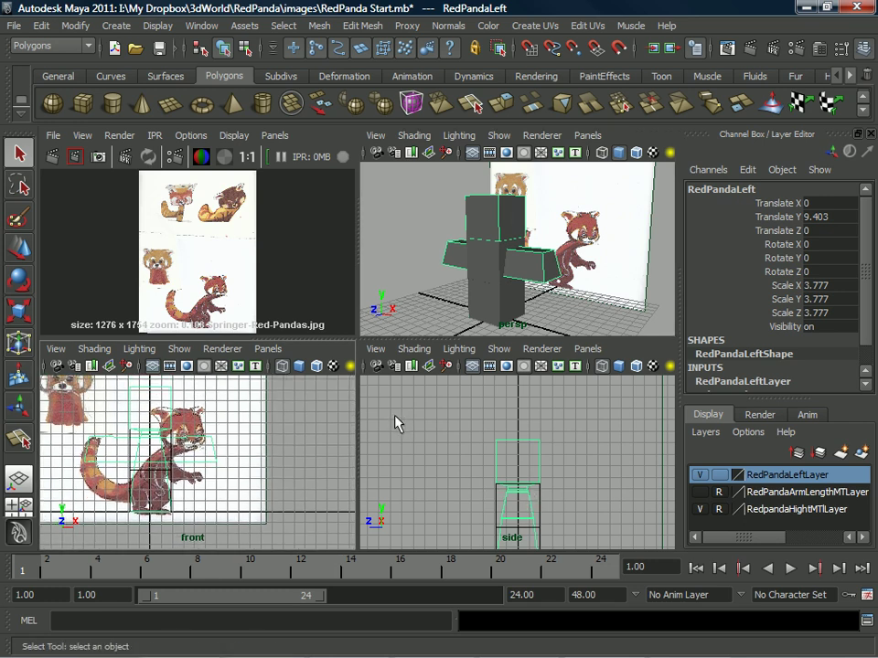
# Duplicate the whole red panda mesh and create a new display layer from the selected copy
pyautogui.hotkey('ctrl', 'd')
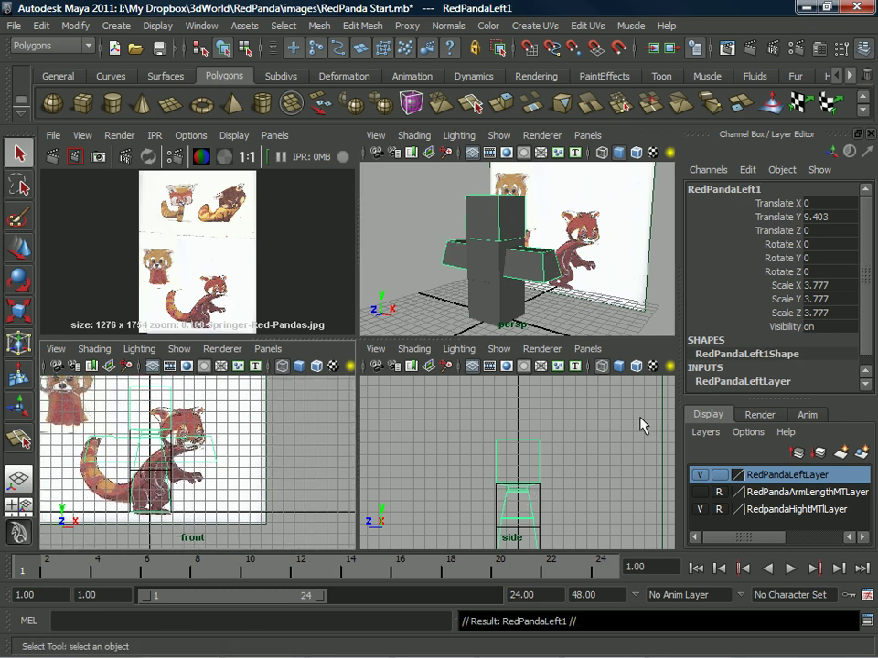
pyautogui.click(705, 432)
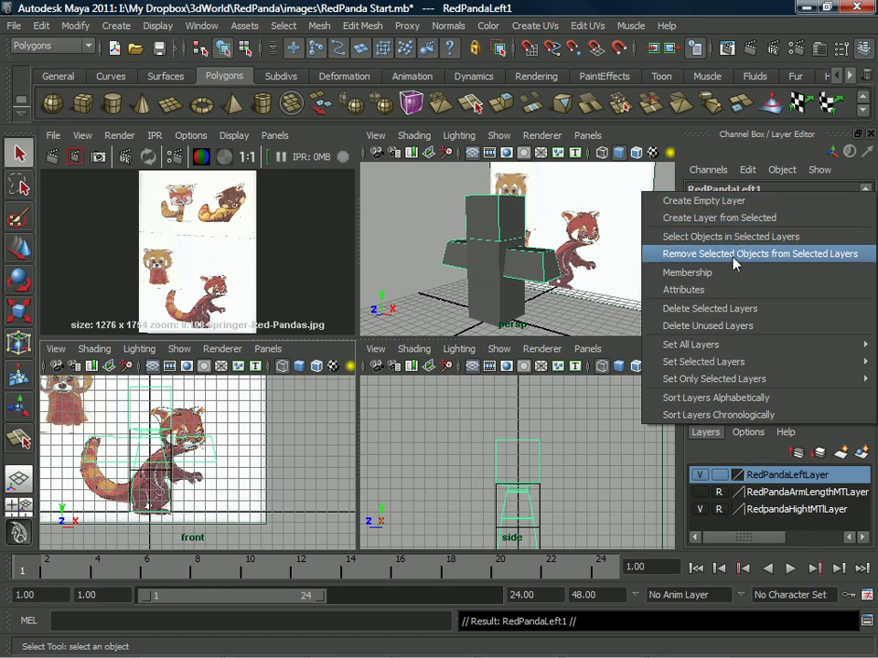
pyautogui.click(731, 223)
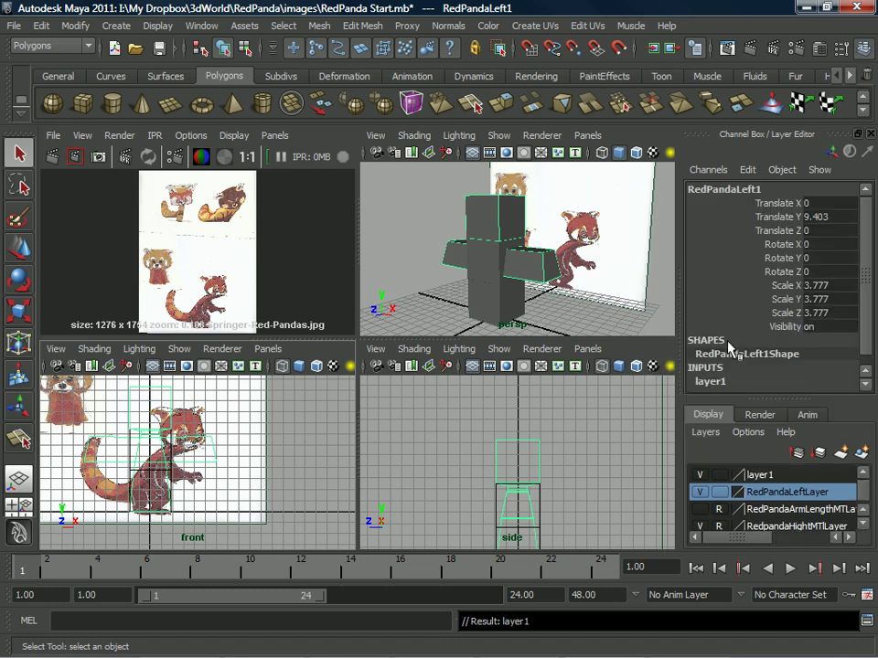
# Rename layer1 to FreeFormTools and save the layer settings
pyautogui.doubleClick(756, 475)
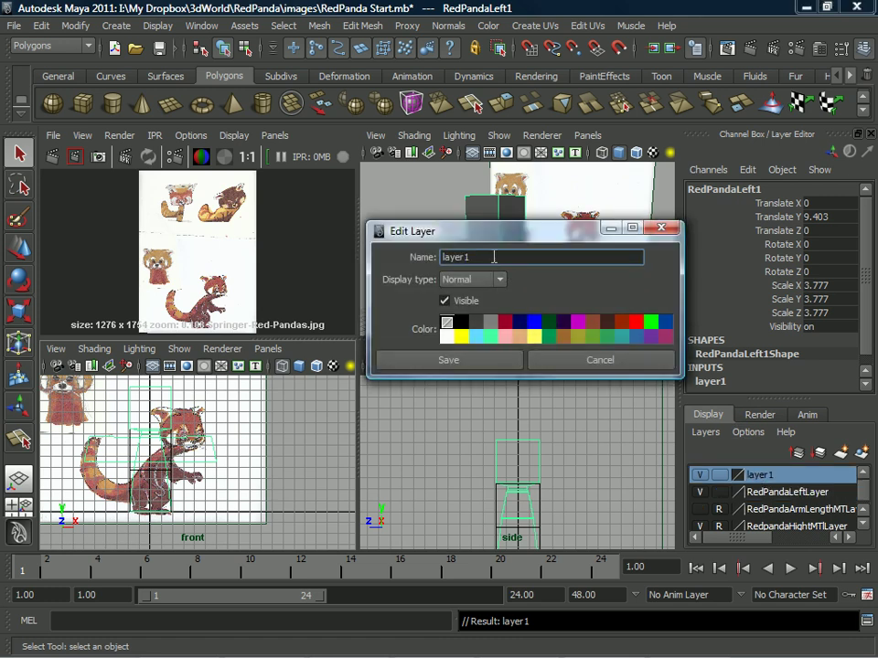
pyautogui.doubleClick(494, 257)
pyautogui.write('Fre')
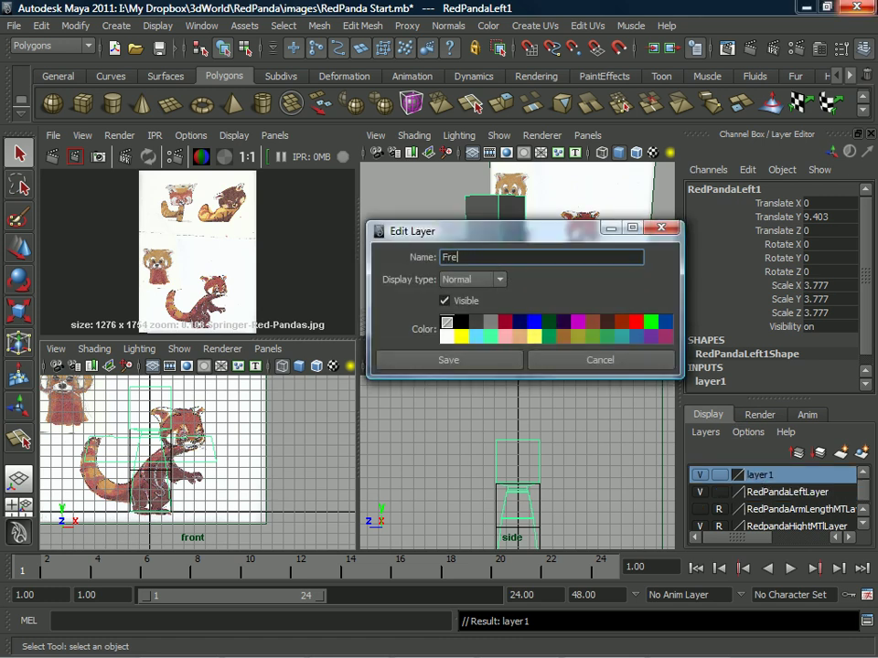
pyautogui.write('e')
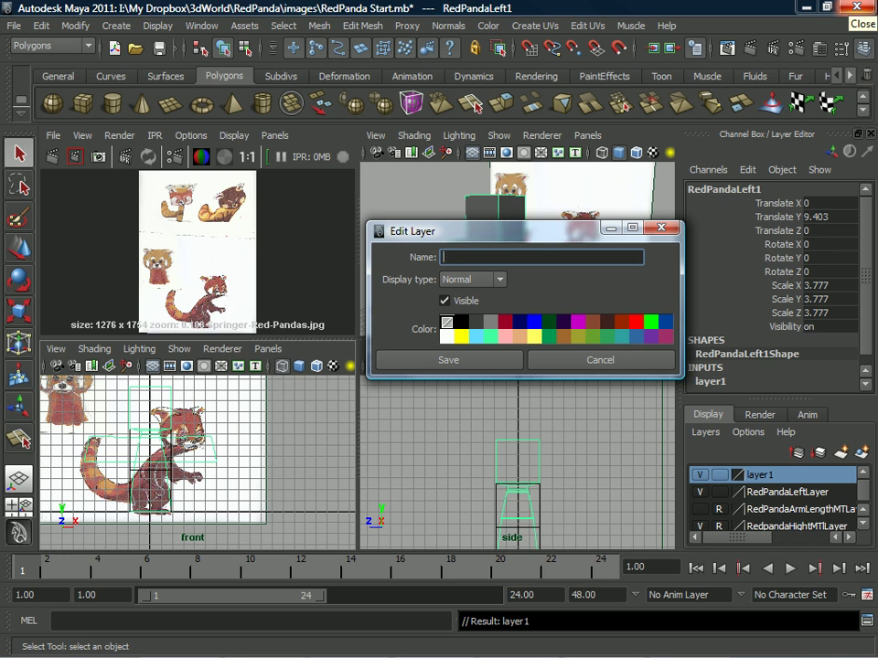
pyautogui.write('FormTools')
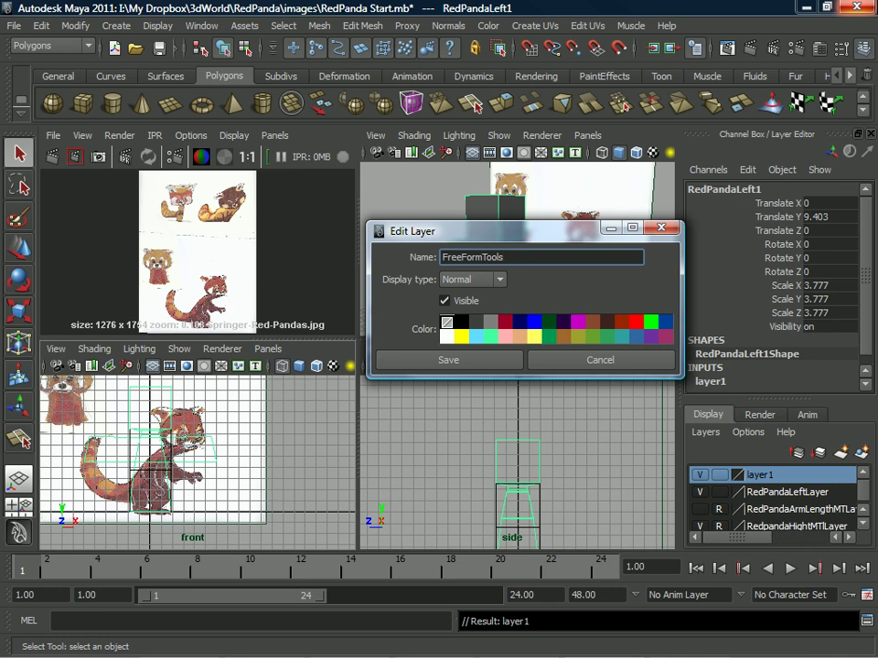
pyautogui.click(486, 363)
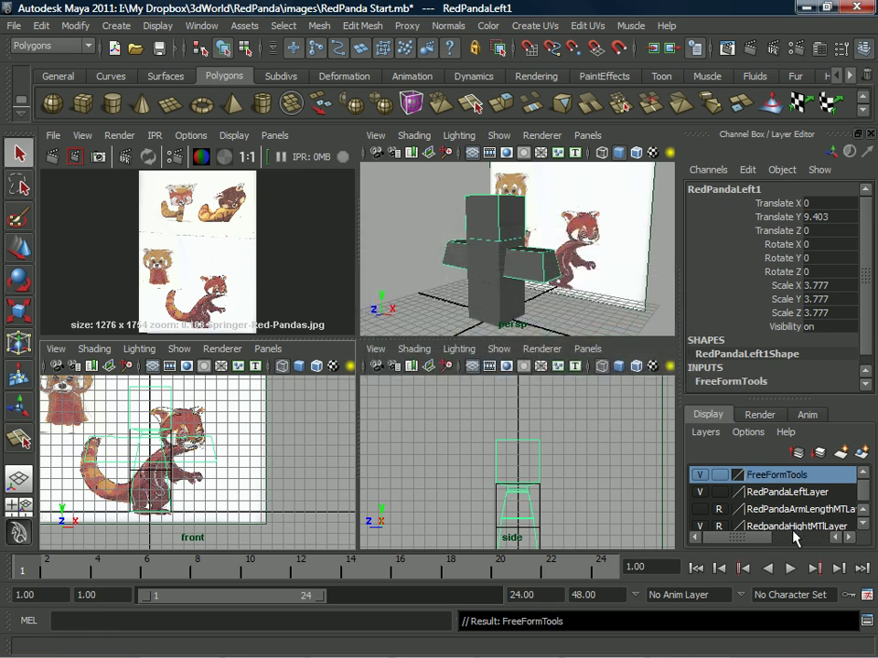
# Hide the RedpandaHightMTlLayer and switch RedPandaLeftLayer and FreeFormTools off and back on to check both copies
pyautogui.click(701, 525)
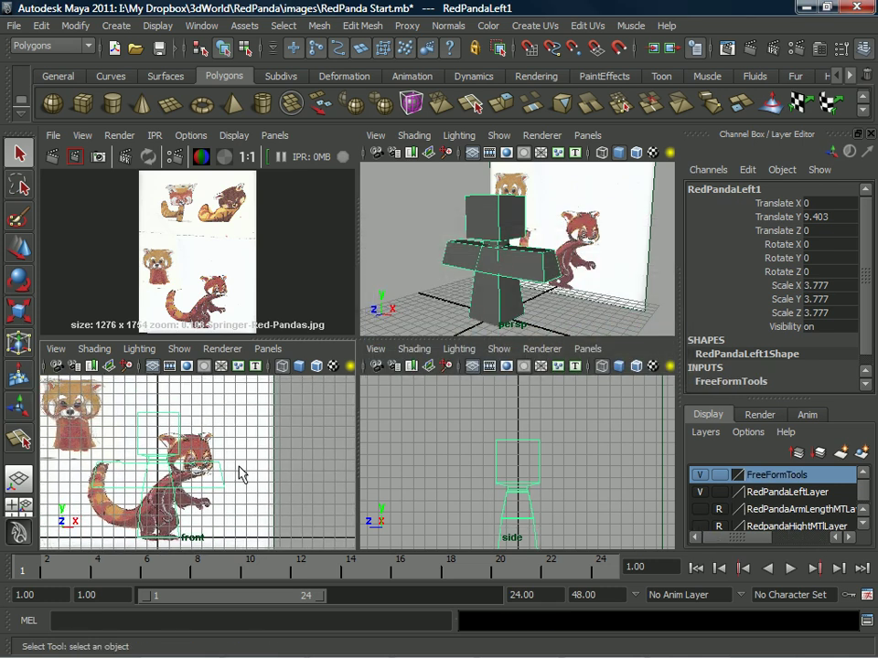
pyautogui.click(700, 492)
pyautogui.click(699, 475)
pyautogui.click(700, 475)
pyautogui.click(700, 491)
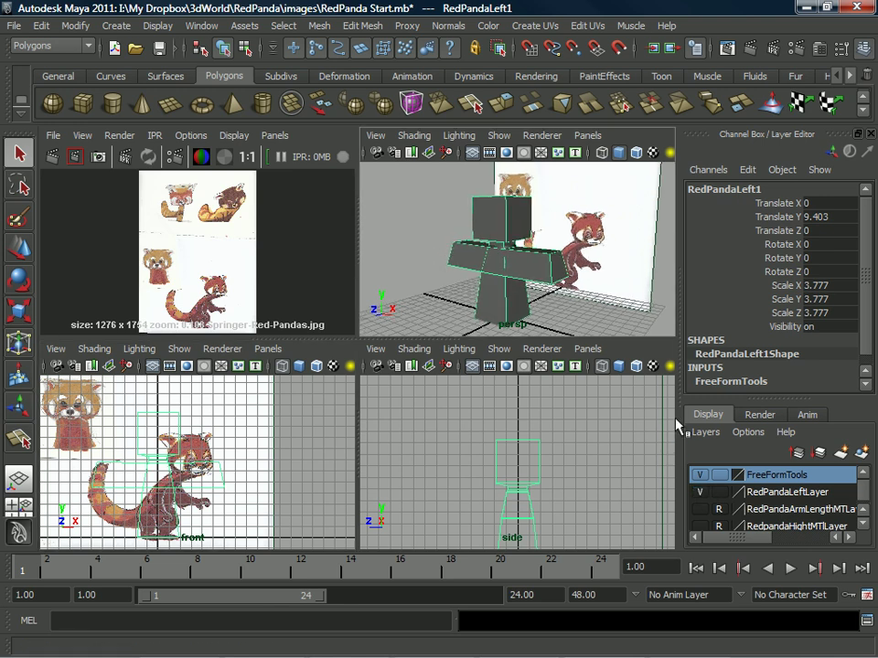
# Activate the Move tool on the duplicated mesh and hide the RedPandaLeftLayer
pyautogui.press('w')
pyautogui.keyDown('alt'); pyautogui.moveTo(525, 239); pyautogui.dragTo(518, 233, button='middle'); pyautogui.keyUp('alt')
pyautogui.keyDown('alt'); pyautogui.moveTo(519, 233); pyautogui.dragTo(561, 250); pyautogui.keyUp('alt')
pyautogui.hotkey('ctrl', 'z')
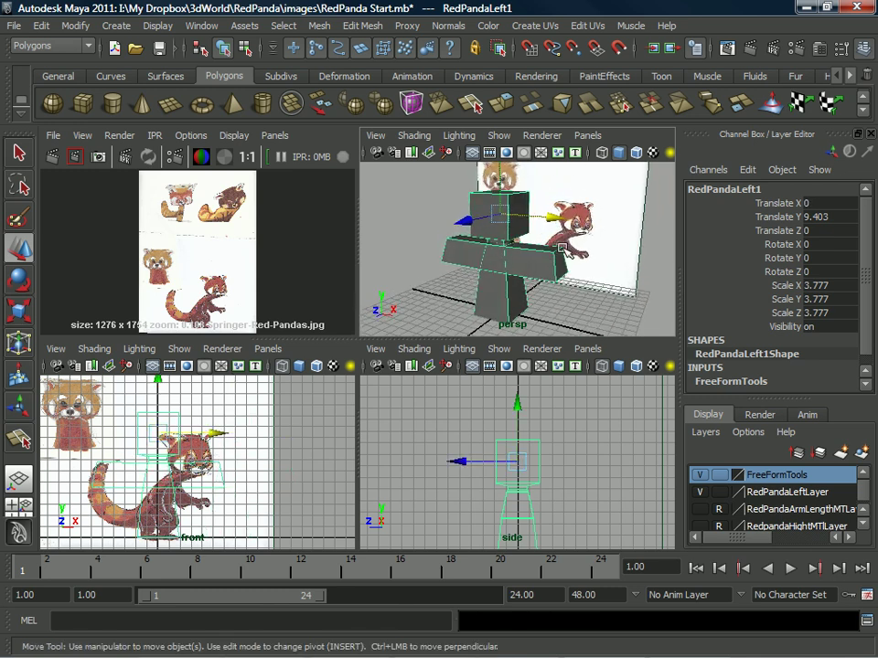
pyautogui.click(700, 492)
# Select the neck, arm and body faces of the duplicate and delete them, keeping only the head box
pyautogui.moveTo(496, 214); pyautogui.dragTo(449, 214, button='right')
pyautogui.keyDown('alt'); pyautogui.moveTo(476, 218); pyautogui.dragTo(418, 302); pyautogui.keyUp('alt')
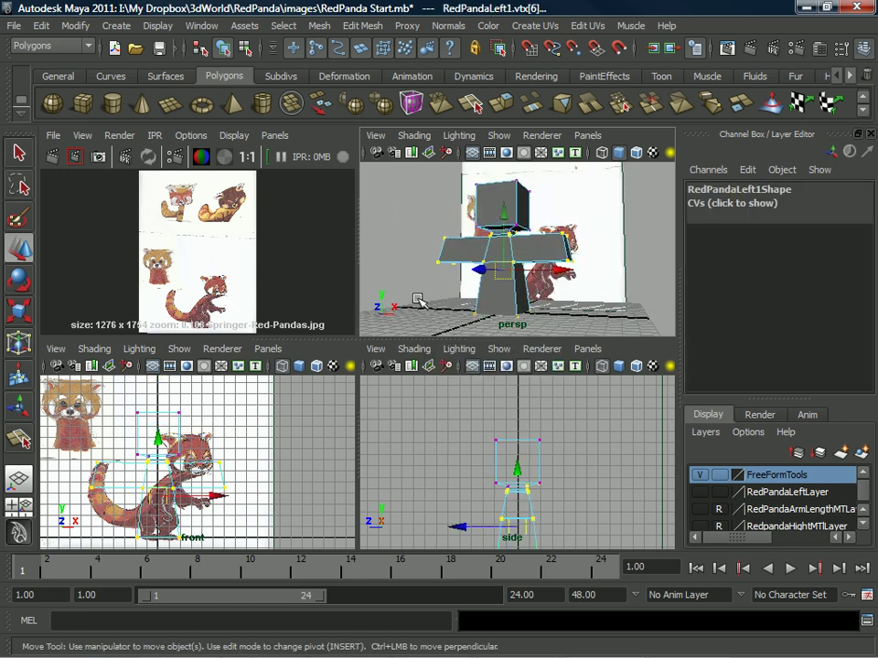
pyautogui.press('Delete')
pyautogui.rightClick(508, 234)
pyautogui.click(579, 211)
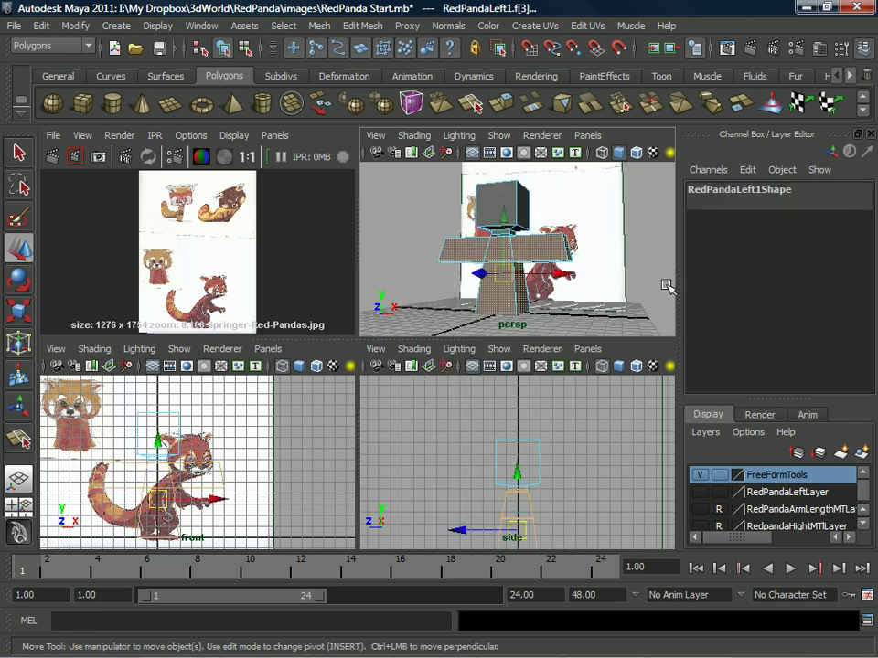
pyautogui.press('Delete')
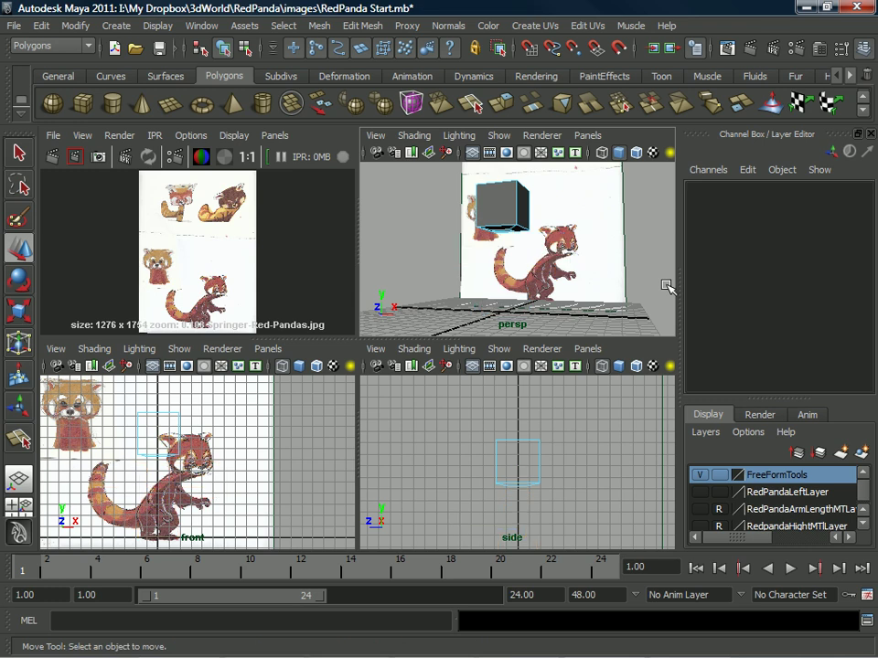
# Return to object mode and move the head box onto the standing panda's head, at Translate X 2.856 and Y 7.572
pyautogui.moveTo(513, 207); pyautogui.dragTo(584, 186, button='right')
pyautogui.keyDown('alt'); pyautogui.moveTo(114, 485); pyautogui.dragTo(112, 486, button='middle'); pyautogui.keyUp('alt')
pyautogui.scroll(3, 172, 429)
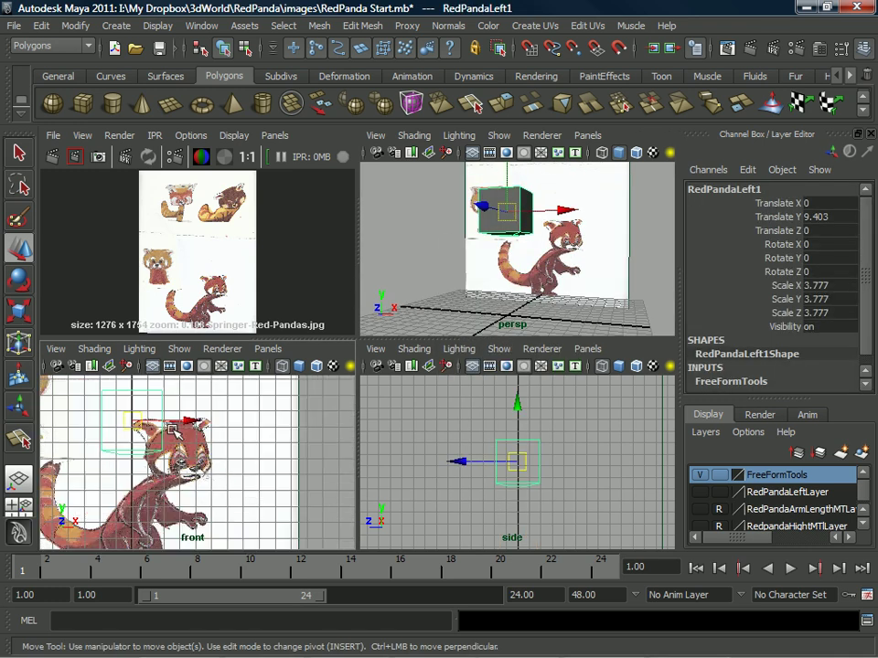
pyautogui.moveTo(136, 426); pyautogui.dragTo(181, 457)
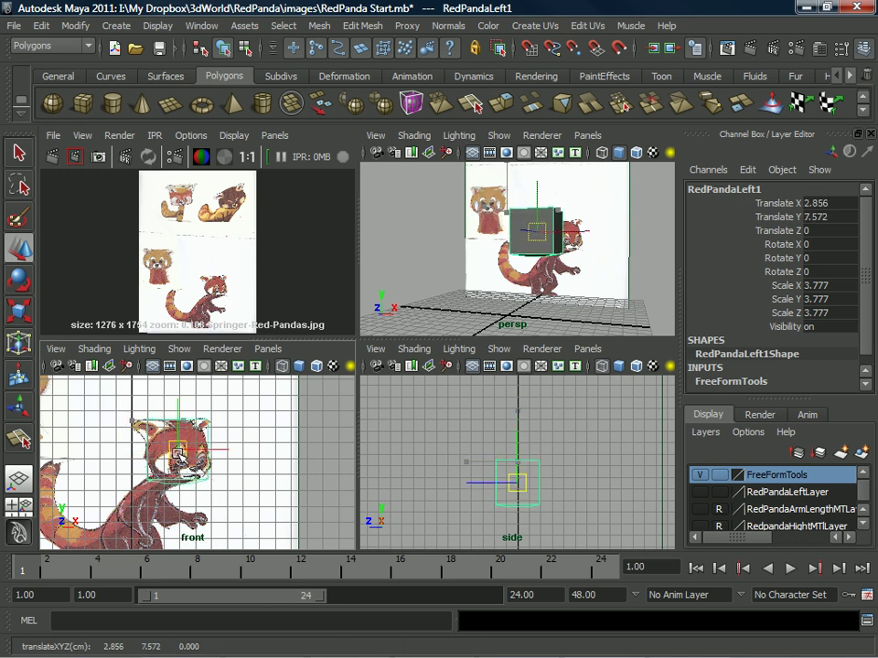
pyautogui.keyDown('alt'); pyautogui.moveTo(180, 457); pyautogui.dragTo(202, 438, button='middle'); pyautogui.keyUp('alt')
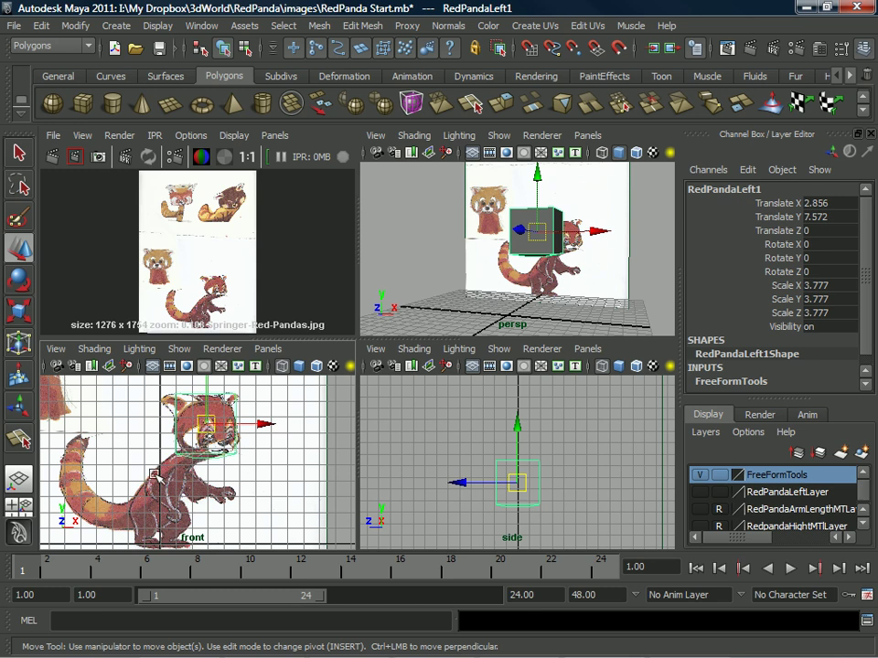
pyautogui.keyDown('alt'); pyautogui.moveTo(158, 474); pyautogui.dragTo(213, 446, button='right'); pyautogui.keyUp('alt')
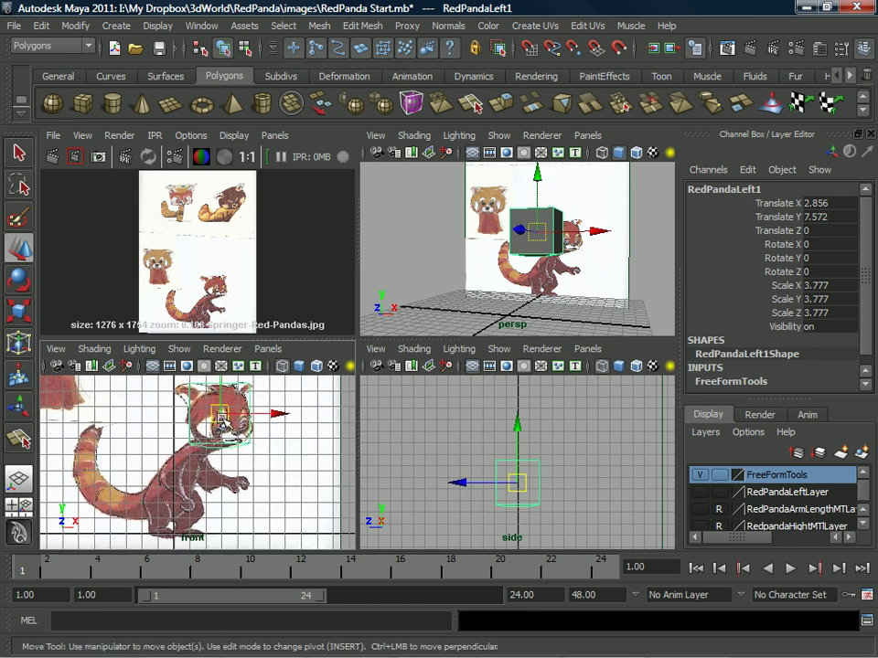
# Rotate the head box to -41.942 in Z and move it over the drawing's torso, at Translate X 0.916 and Y 4.608
pyautogui.press('r')
pyautogui.press('e')
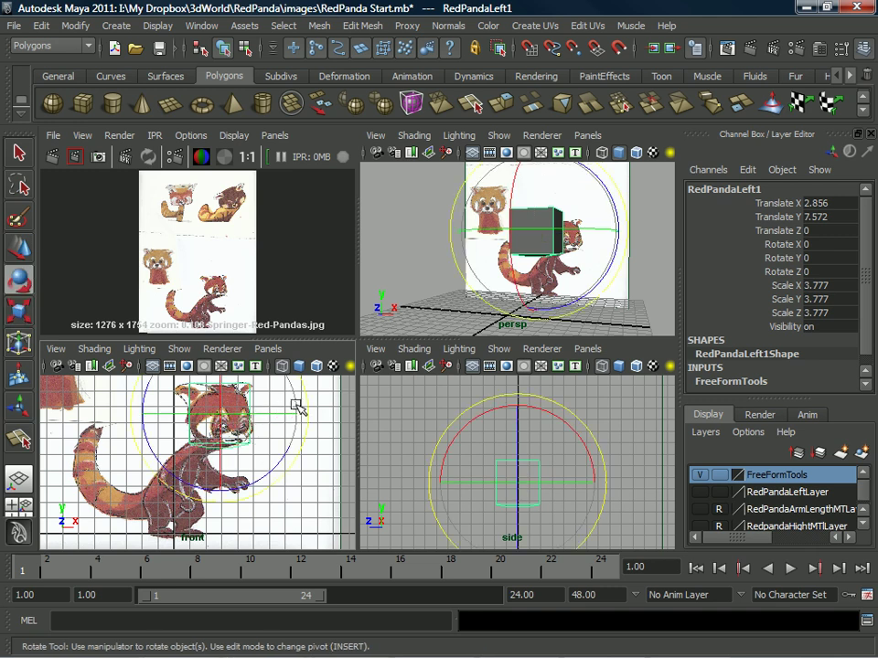
pyautogui.moveTo(294, 447); pyautogui.dragTo(234, 462)
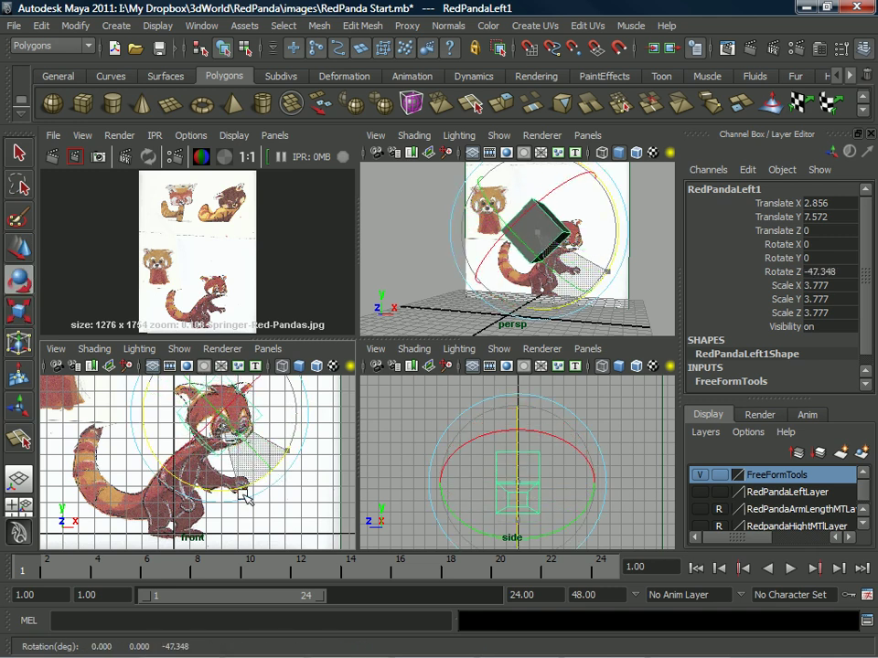
pyautogui.press('w')
pyautogui.moveTo(219, 412); pyautogui.dragTo(178, 464)
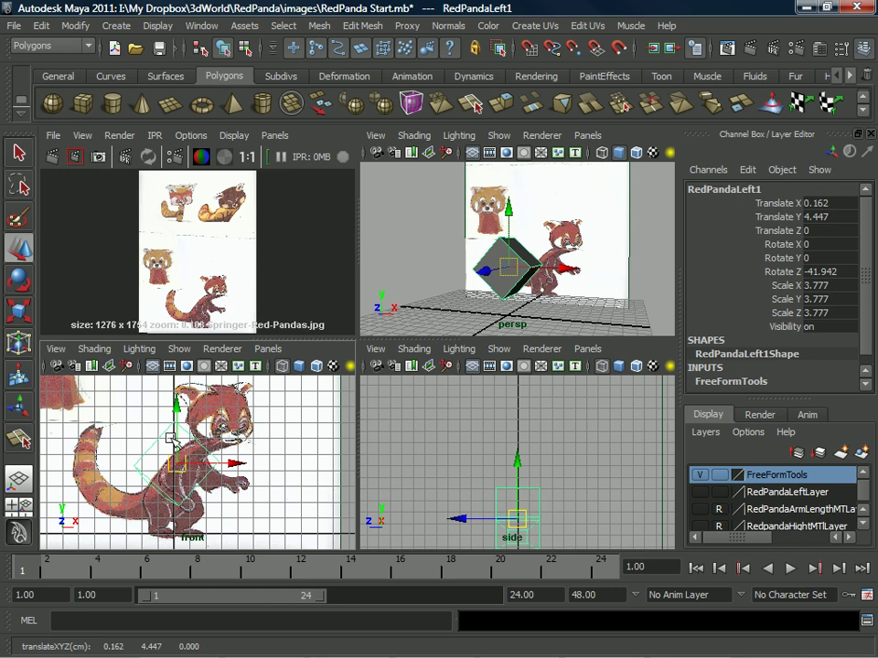
pyautogui.moveTo(180, 466); pyautogui.dragTo(192, 461)
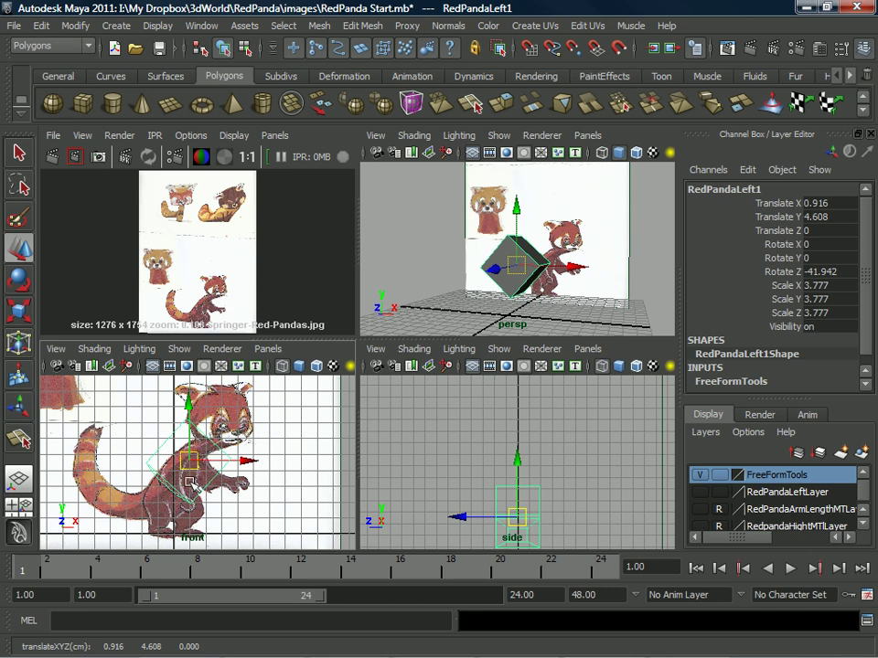
# Try deleting the rotated box, check the enlarged perspective view without it, and undo the deletion
pyautogui.press('Delete')
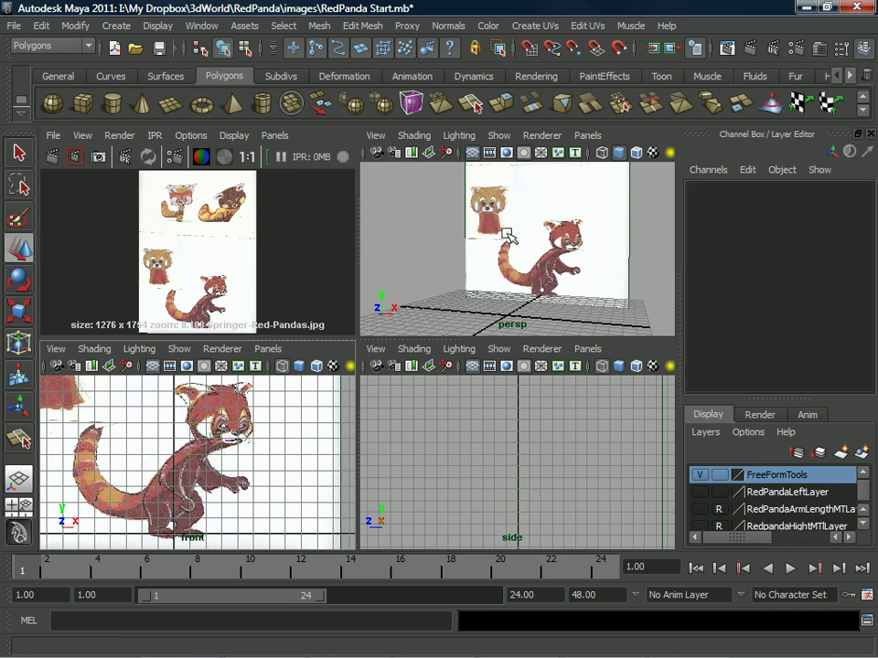
pyautogui.press('space')
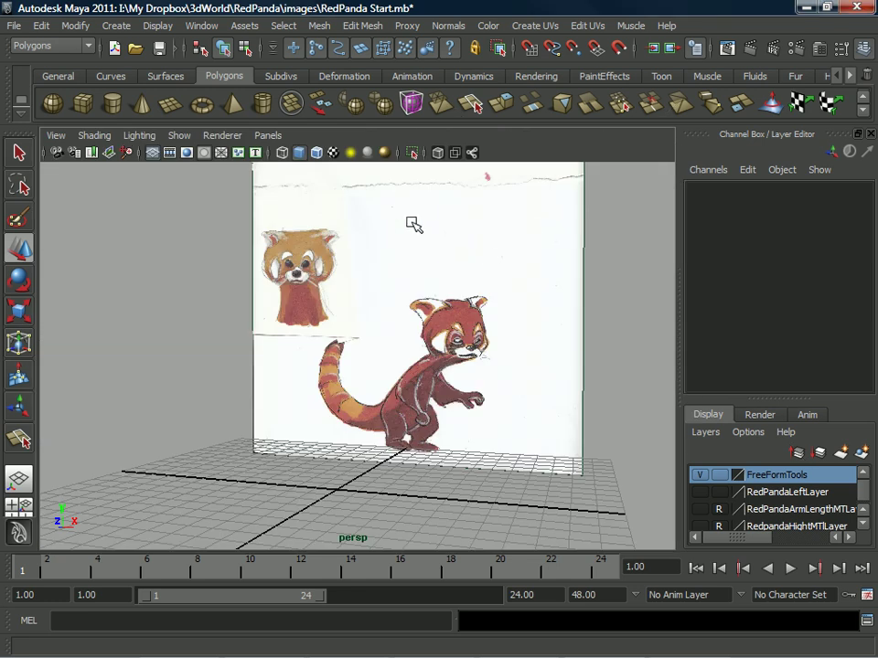
pyautogui.keyDown('alt'); pyautogui.moveTo(411, 224); pyautogui.dragTo(426, 260, button='middle'); pyautogui.keyUp('alt')
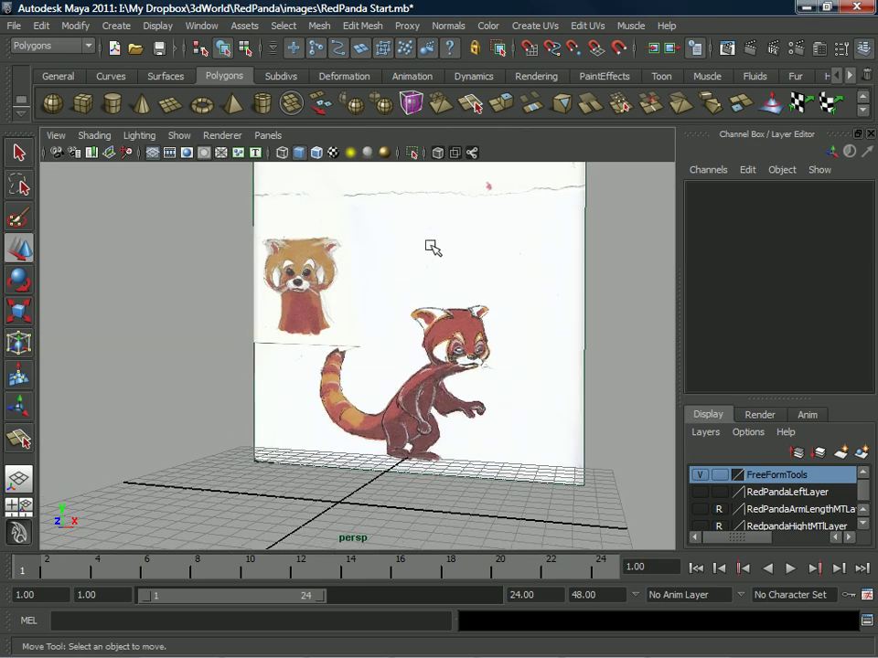
pyautogui.hotkey('ctrl', 'z')
pyautogui.keyDown('alt'); pyautogui.moveTo(427, 270); pyautogui.dragTo(422, 298, button='middle'); pyautogui.keyUp('alt')
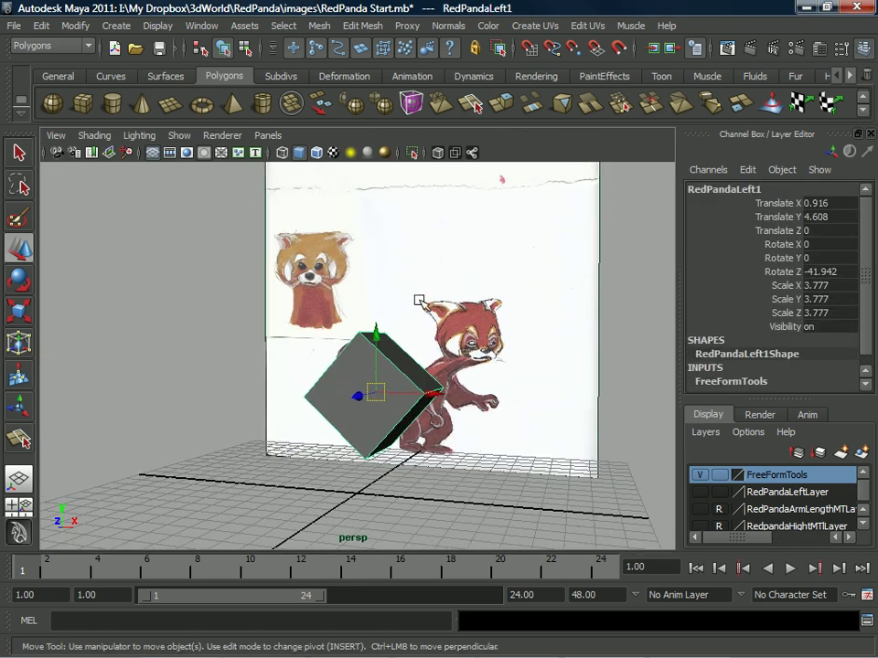
# Enlarge the perspective view in the uncluttered layout and display the Channel Box / Layer Editor beside it
pyautogui.press('space')
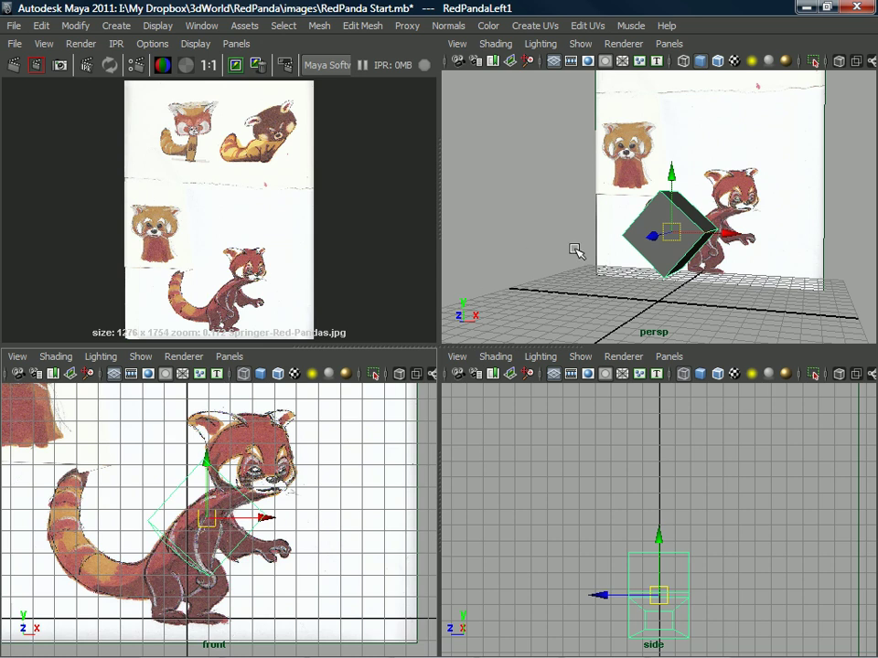
pyautogui.press('space')
pyautogui.keyDown('alt'); pyautogui.moveTo(581, 257); pyautogui.dragTo(598, 233, button='middle'); pyautogui.keyUp('alt')
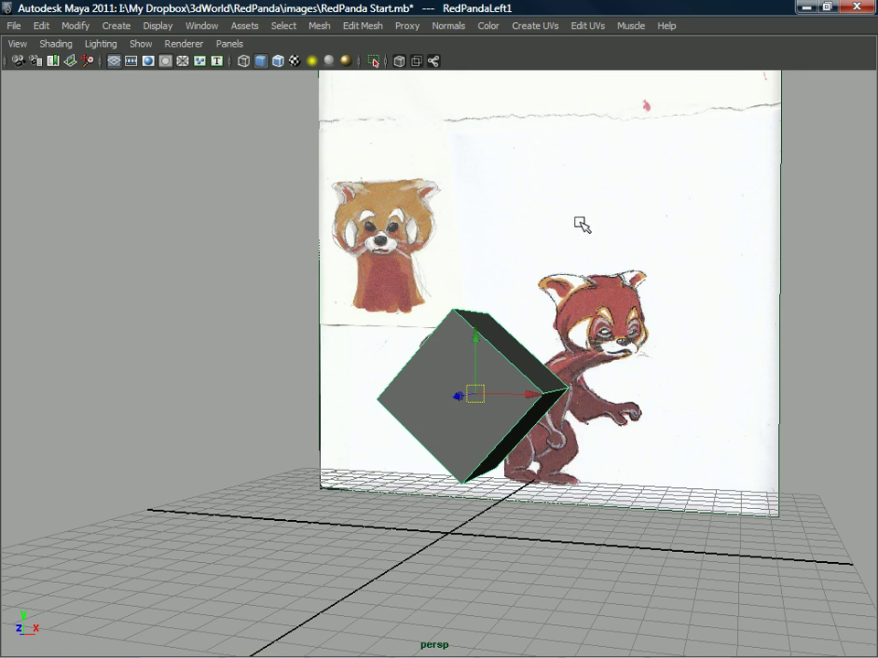
pyautogui.scroll(-3, 596, 238)
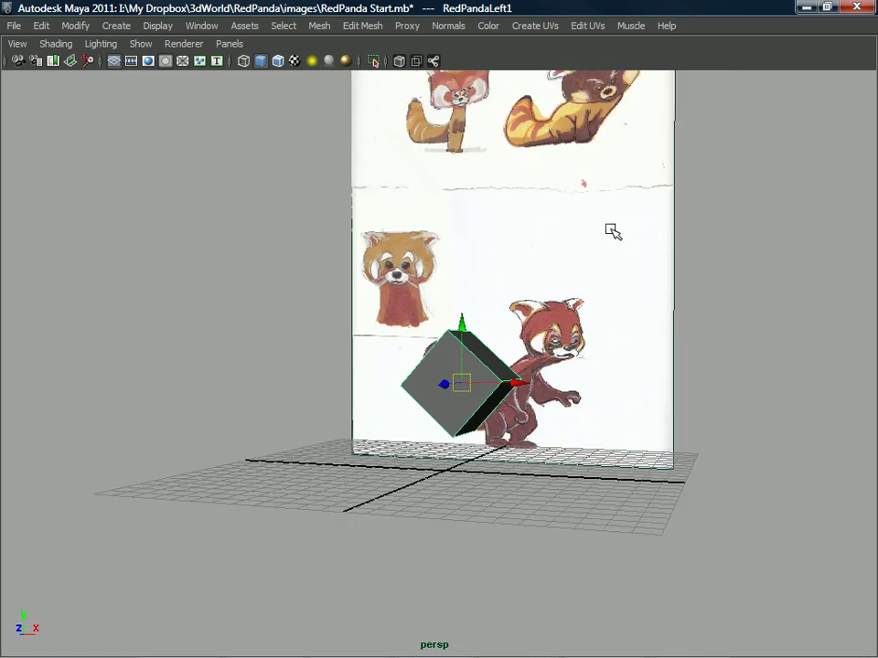
pyautogui.hotkey('ctrl', 'a')
pyautogui.hotkey('ctrl', 'a')
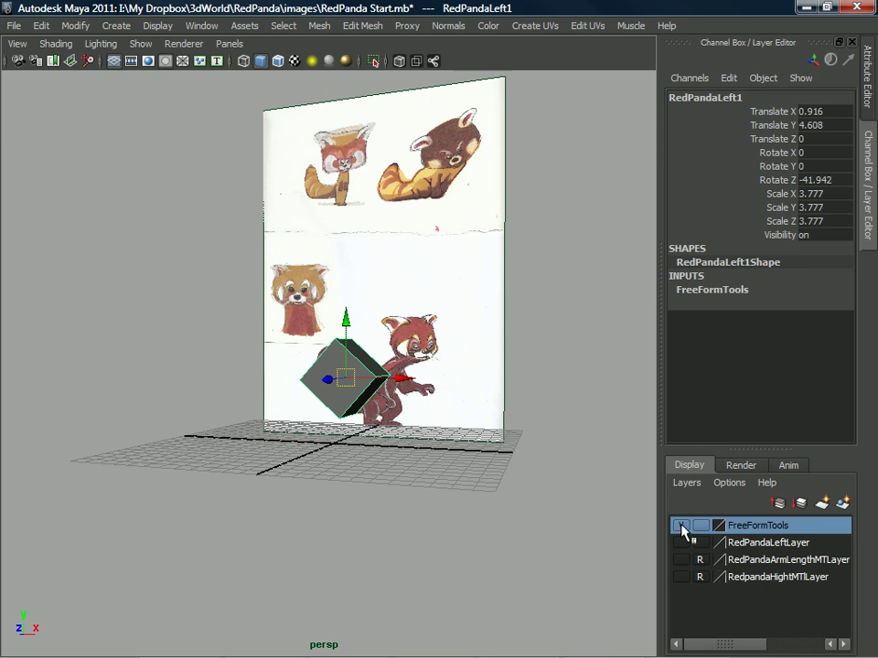
# Hide the FreeFormTools layer, show RedPandaLeftLayer and select the extruded panda mesh
pyautogui.click(681, 527)
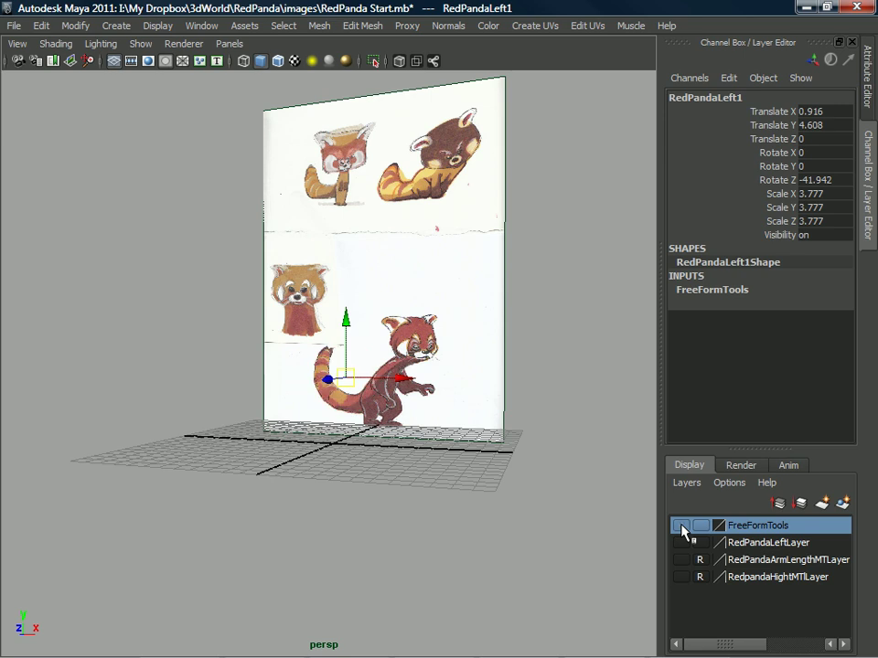
pyautogui.click(682, 541)
pyautogui.keyDown('alt'); pyautogui.moveTo(305, 336); pyautogui.dragTo(390, 359); pyautogui.keyUp('alt')
pyautogui.click(373, 336)
pyautogui.keyDown('alt'); pyautogui.moveTo(399, 311); pyautogui.dragTo(409, 310); pyautogui.keyUp('alt')
pyautogui.keyDown('alt'); pyautogui.moveTo(410, 310); pyautogui.dragTo(353, 447, button='right'); pyautogui.keyUp('alt')
pyautogui.keyDown('alt'); pyautogui.moveTo(353, 447); pyautogui.dragTo(337, 401); pyautogui.keyUp('alt')
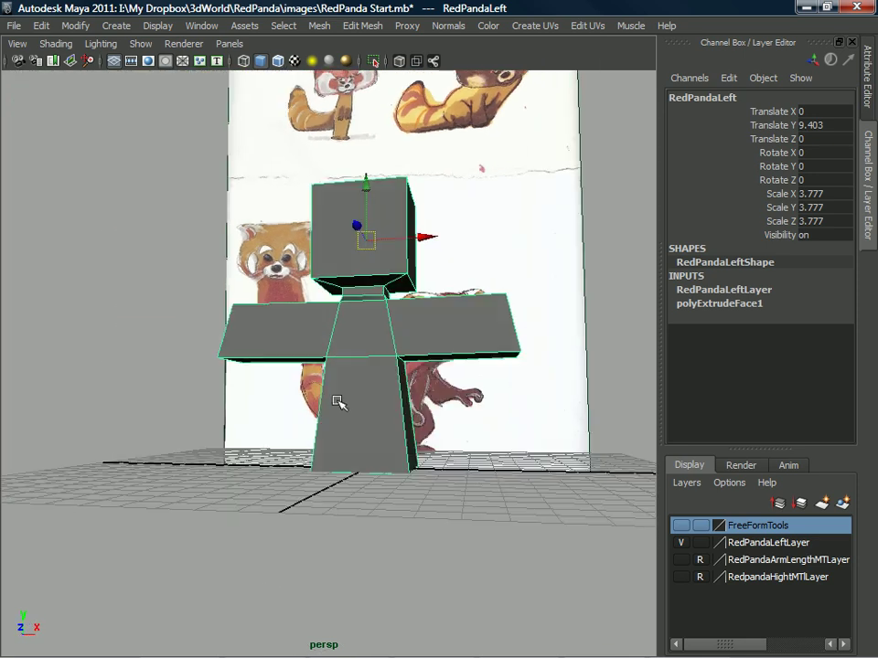
# Show the RedpandaHightMTlLayer height guide over the panda mesh and display the perspective view in wireframe
pyautogui.click(681, 577)
pyautogui.keyDown('alt'); pyautogui.moveTo(347, 339); pyautogui.dragTo(417, 376); pyautogui.keyUp('alt')
pyautogui.keyDown('alt'); pyautogui.moveTo(517, 473); pyautogui.dragTo(499, 394); pyautogui.keyUp('alt')
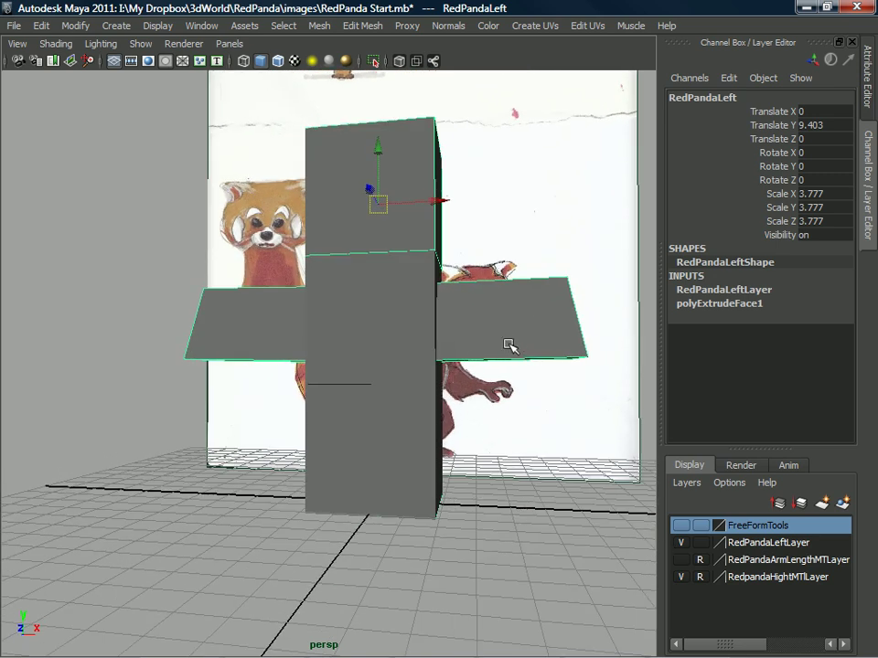
pyautogui.press('4')
pyautogui.moveTo(320, 301)
pyautogui.keyDown('alt'); pyautogui.mouseDown()
pyautogui.moveTo(348, 397)
pyautogui.moveTo(293, 409)
pyautogui.moveTo(327, 408)
pyautogui.moveTo(351, 369)
pyautogui.mouseUp(); pyautogui.keyUp('alt')
# Reset the Insert Edge Loop Tool to its defaults and insert a horizontal loop around the lower torso at the height guide's lower division
pyautogui.keyDown('shift'); pyautogui.moveTo(343, 366); pyautogui.dragTo(261, 382, button='right'); pyautogui.keyUp('shift')
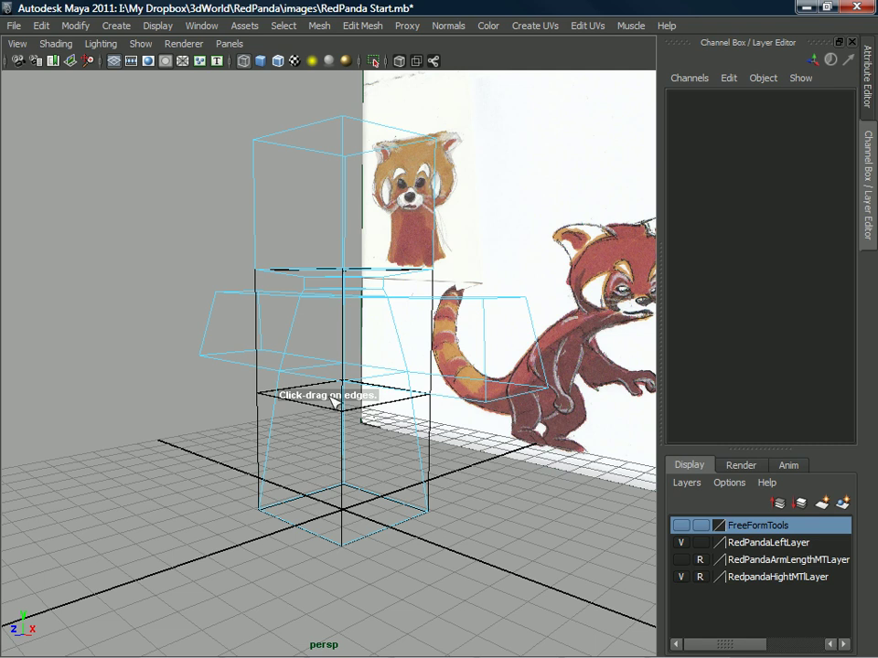
pyautogui.moveTo(343, 329); pyautogui.dragTo(403, 316, button='right')
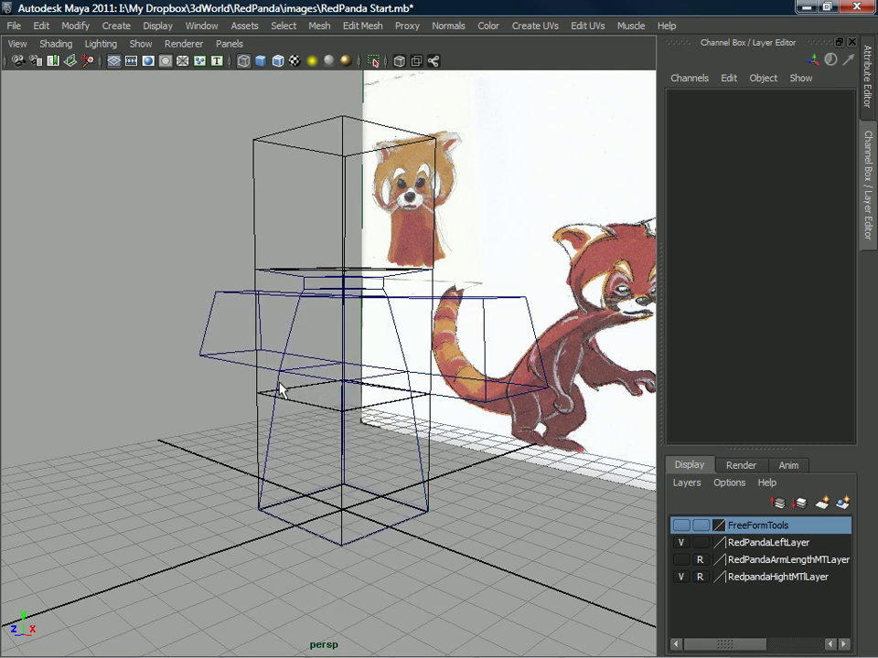
pyautogui.press('F8')
pyautogui.click(363, 25)
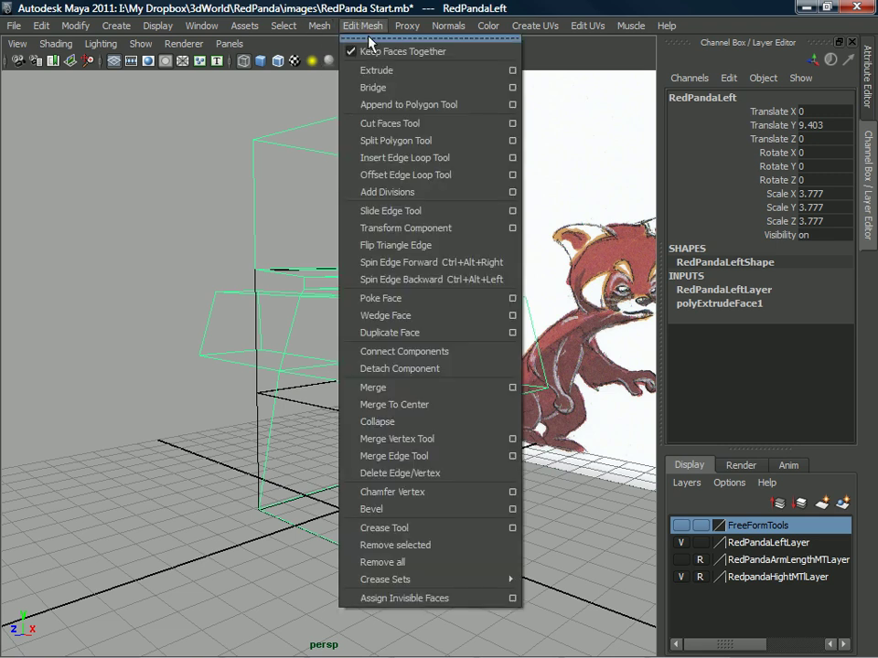
pyautogui.click(513, 157)
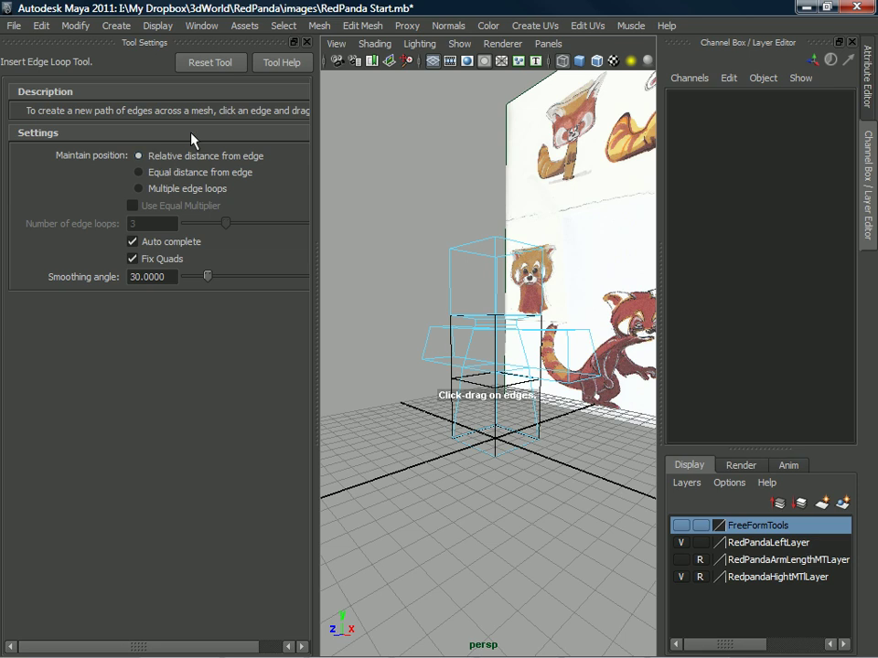
pyautogui.click(219, 69)
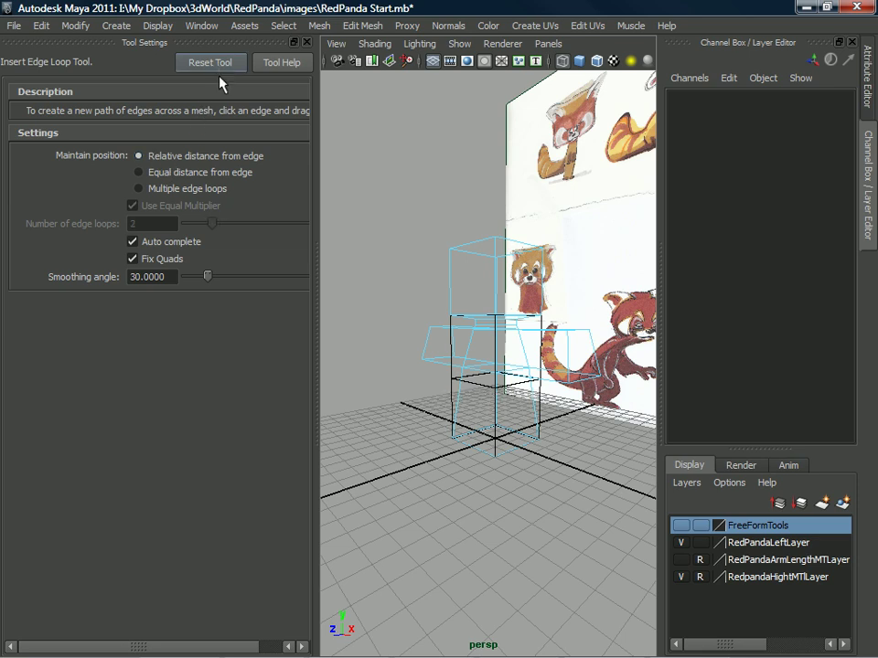
pyautogui.keyDown('alt'); pyautogui.moveTo(507, 377); pyautogui.dragTo(486, 363); pyautogui.keyUp('alt')
pyautogui.keyDown('alt'); pyautogui.moveTo(486, 362); pyautogui.dragTo(476, 394, button='right'); pyautogui.keyUp('alt')
pyautogui.click(485, 391)
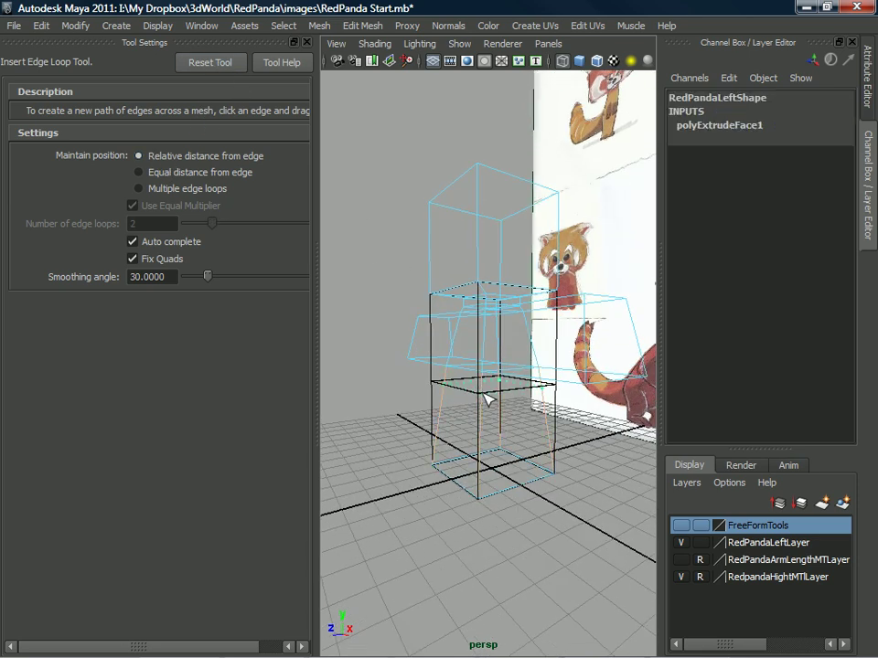
pyautogui.click(484, 393)
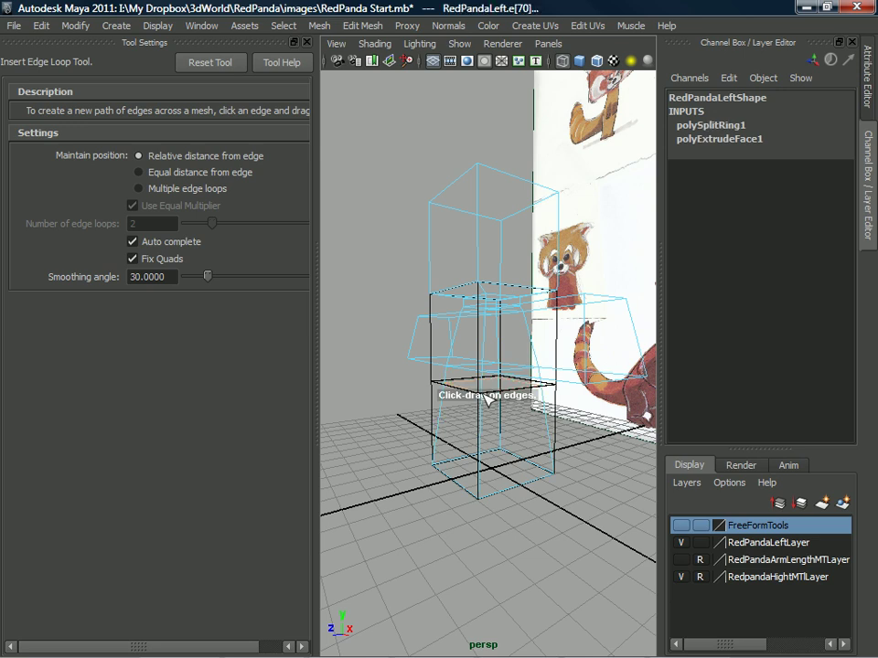
pyautogui.keyDown('alt'); pyautogui.moveTo(366, 377); pyautogui.dragTo(426, 297); pyautogui.keyUp('alt')
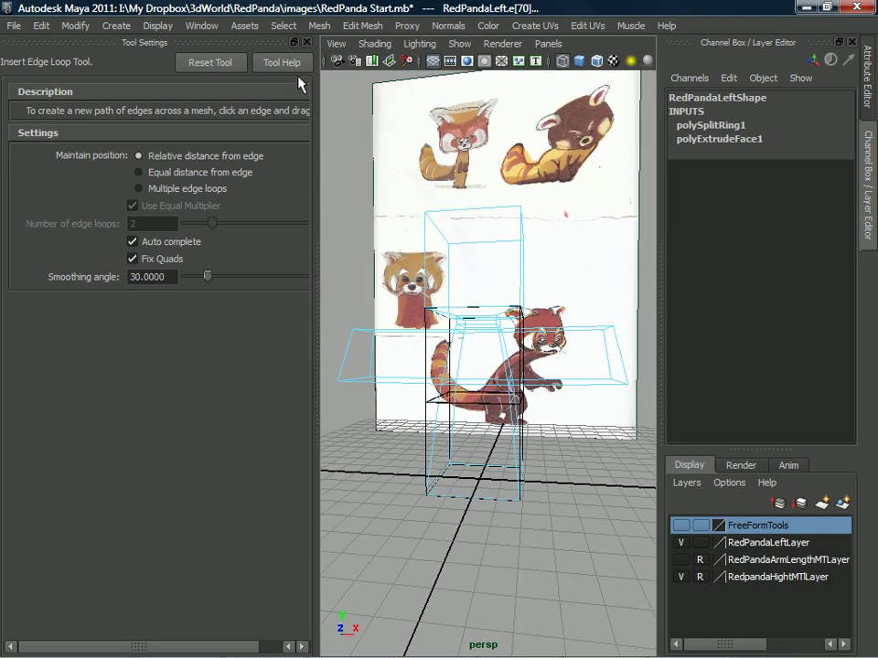
pyautogui.click(307, 42)
# Select the torso's four bottom vertices, raise them above the ground and bring them closer together in width
pyautogui.keyDown('alt'); pyautogui.moveTo(371, 340); pyautogui.dragTo(375, 410); pyautogui.keyUp('alt')
pyautogui.keyDown('alt'); pyautogui.moveTo(270, 370); pyautogui.dragTo(379, 412); pyautogui.keyUp('alt')
pyautogui.moveTo(370, 330); pyautogui.dragTo(311, 330, button='right')
pyautogui.keyDown('alt'); pyautogui.moveTo(446, 462); pyautogui.dragTo(459, 456); pyautogui.keyUp('alt')
pyautogui.moveTo(192, 575); pyautogui.dragTo(194, 572)
pyautogui.keyDown('alt'); pyautogui.moveTo(193, 572); pyautogui.dragTo(305, 524); pyautogui.keyUp('alt')
pyautogui.moveTo(249, 499); pyautogui.dragTo(276, 501)
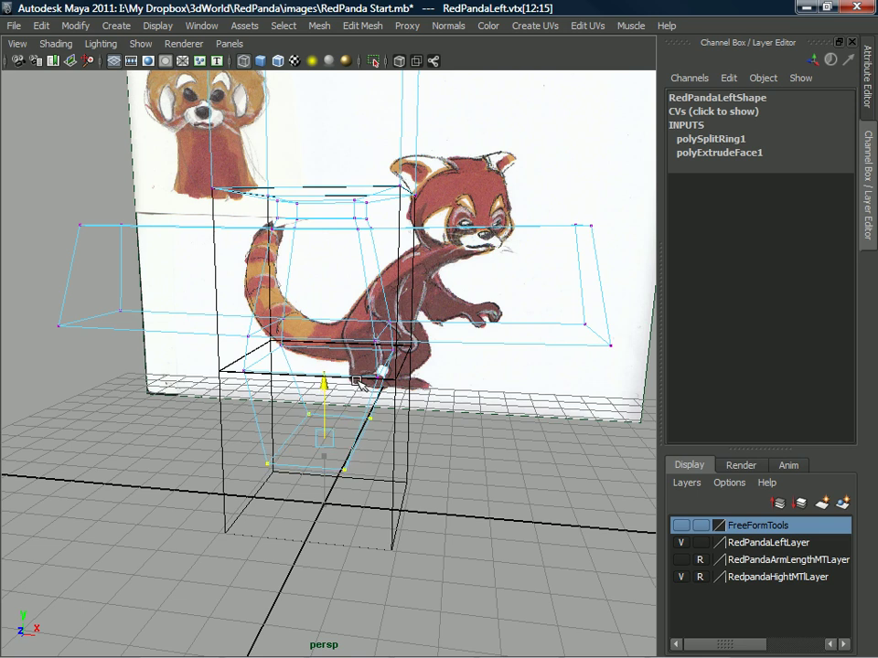
# Scale the torso's four bottom vertices inward in depth and adjust their height above the ground
pyautogui.keyDown('alt'); pyautogui.moveTo(358, 382); pyautogui.dragTo(245, 381); pyautogui.keyUp('alt')
pyautogui.press('r')
pyautogui.keyDown('alt'); pyautogui.moveTo(255, 431); pyautogui.dragTo(364, 418); pyautogui.keyUp('alt')
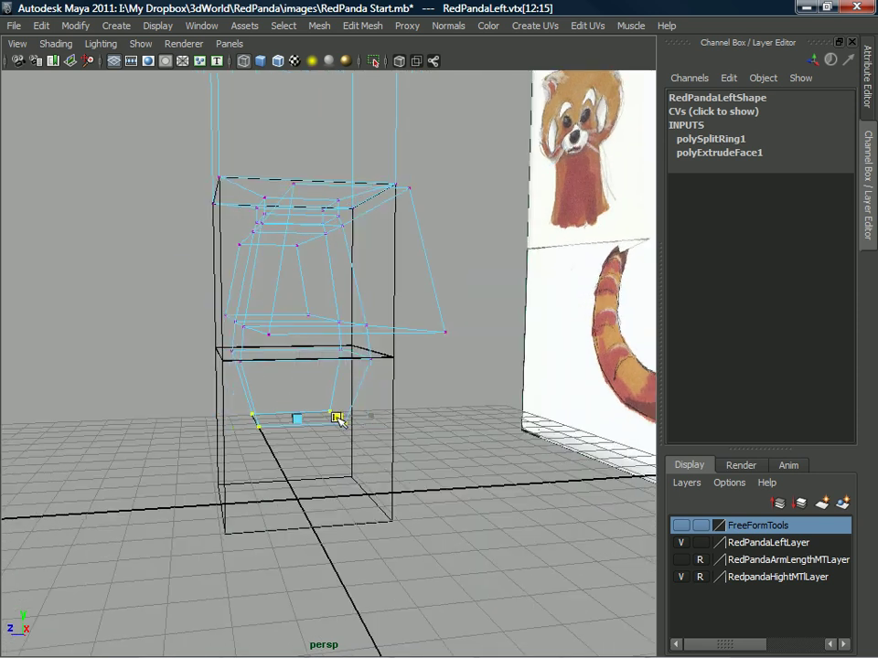
pyautogui.keyDown('alt'); pyautogui.moveTo(245, 382); pyautogui.dragTo(329, 404); pyautogui.keyUp('alt')
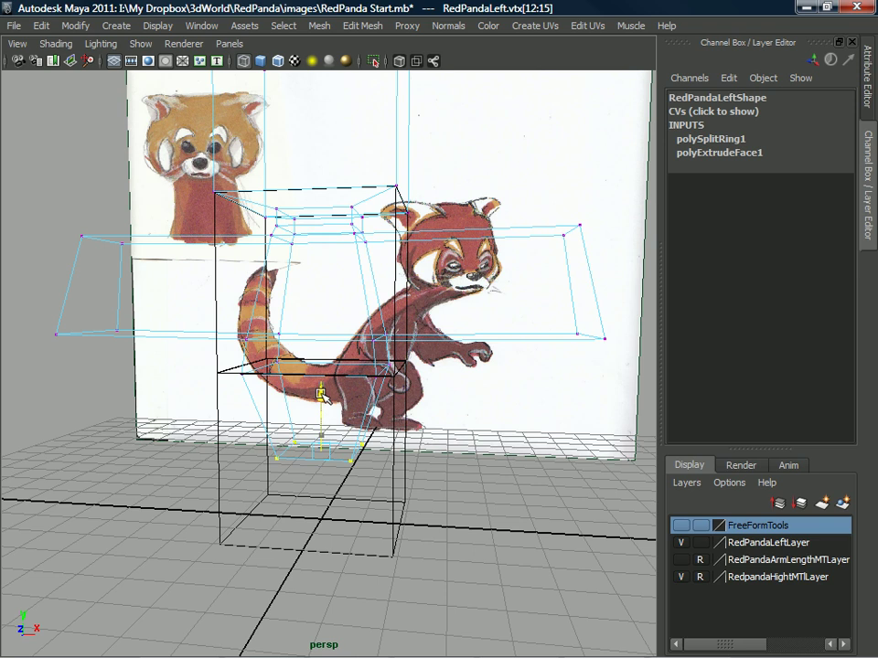
pyautogui.keyDown('alt'); pyautogui.moveTo(335, 395); pyautogui.dragTo(296, 412); pyautogui.keyUp('alt')
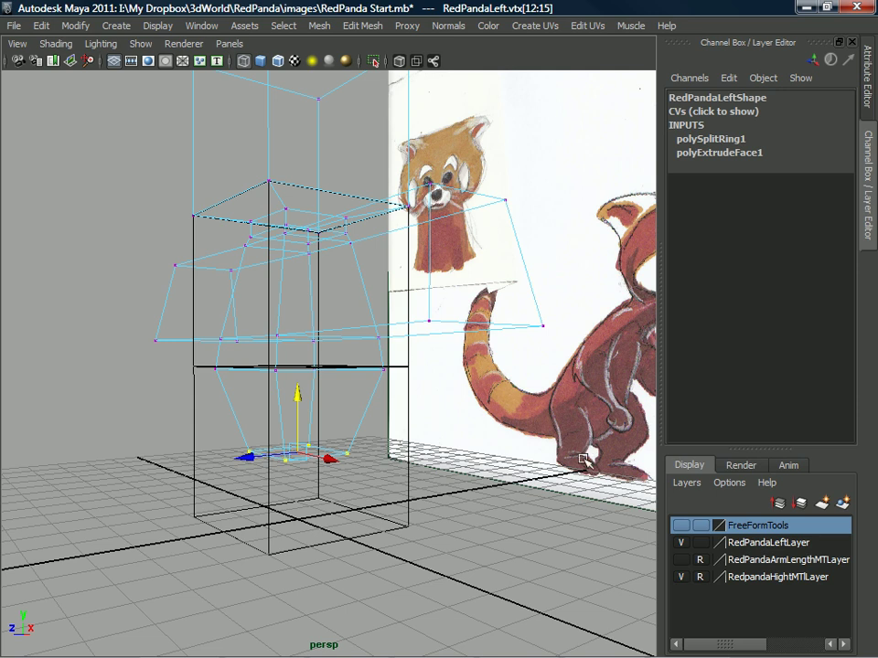
pyautogui.keyDown('alt'); pyautogui.moveTo(589, 457); pyautogui.dragTo(289, 480); pyautogui.keyUp('alt')
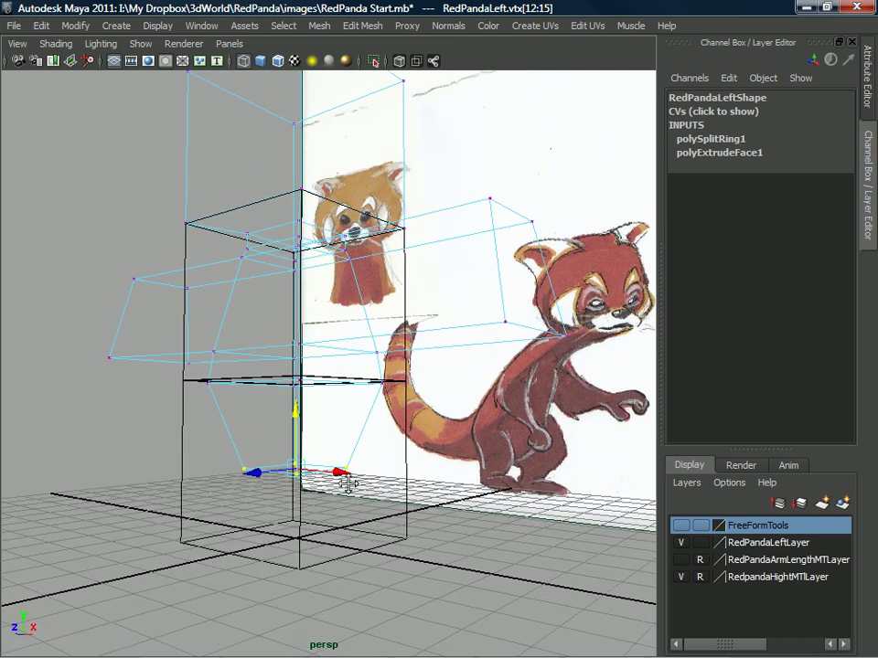
pyautogui.keyDown('alt'); pyautogui.moveTo(348, 485); pyautogui.dragTo(316, 472); pyautogui.keyUp('alt')
# Switch to face selection and select the two outer side faces of the tapered lower torso
pyautogui.rightClick(373, 380)
pyautogui.moveTo(373, 383); pyautogui.dragTo(373, 384, button='right')
pyautogui.keyDown('alt'); pyautogui.moveTo(366, 395); pyautogui.dragTo(334, 408); pyautogui.keyUp('alt')
pyautogui.click(335, 411)
pyautogui.keyDown('alt'); pyautogui.moveTo(231, 411); pyautogui.dragTo(389, 396); pyautogui.keyUp('alt')
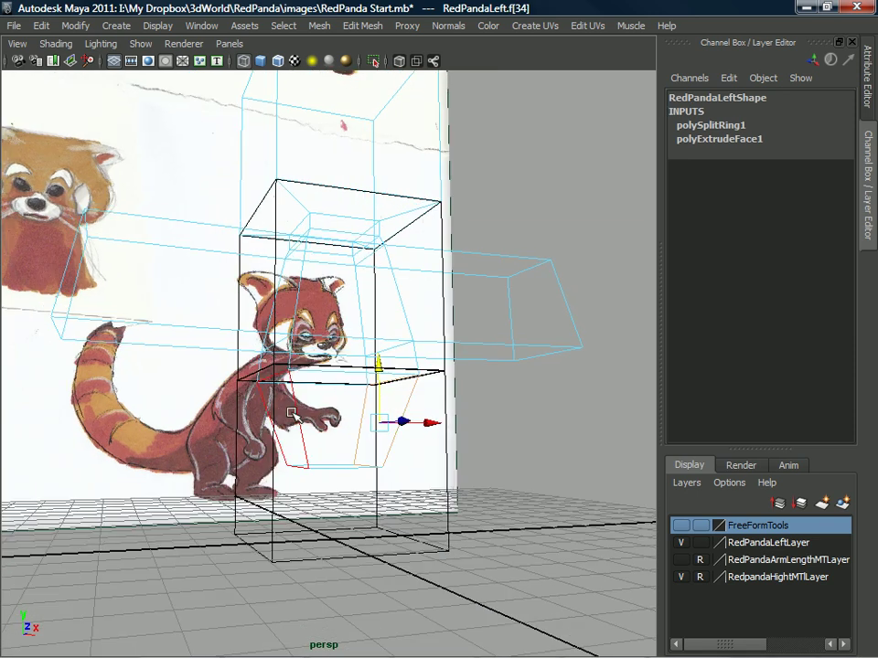
pyautogui.keyDown('alt'); pyautogui.moveTo(291, 413); pyautogui.dragTo(320, 411); pyautogui.keyUp('alt')
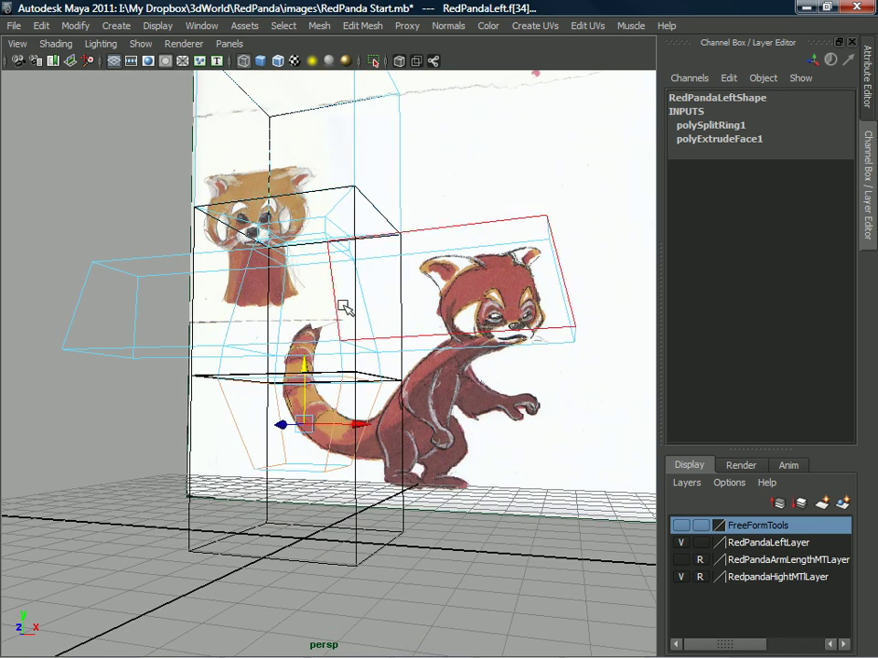
# Display the mesh shaded without the height guide and extrude the two side faces into legs with Translate Y -2.537 and Scale Y 0.062
pyautogui.press('5')
pyautogui.keyDown('alt'); pyautogui.moveTo(515, 440); pyautogui.dragTo(407, 398); pyautogui.keyUp('alt')
pyautogui.keyDown('alt'); pyautogui.moveTo(383, 120); pyautogui.dragTo(426, 190, button='middle'); pyautogui.keyUp('alt')
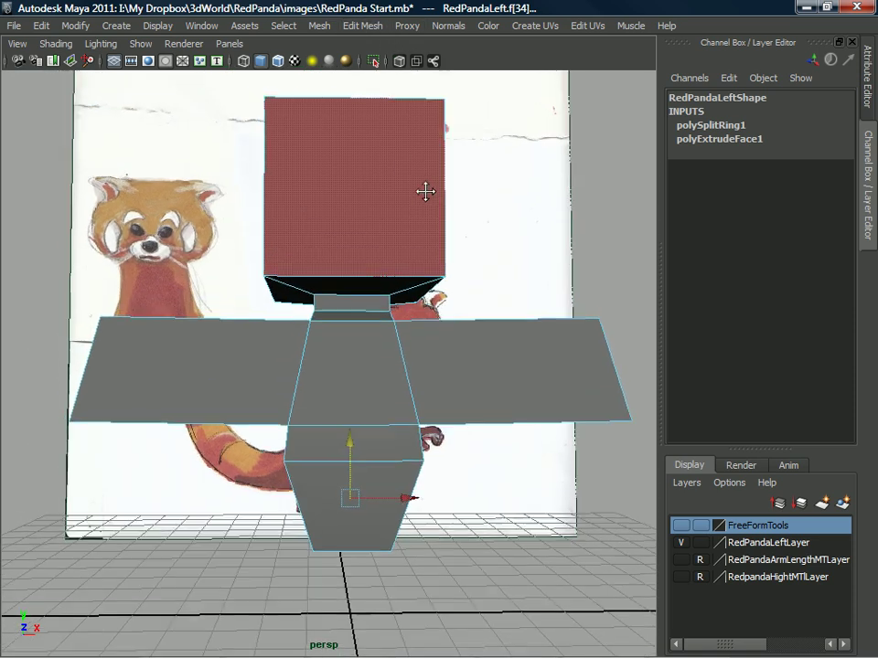
pyautogui.click(409, 26)
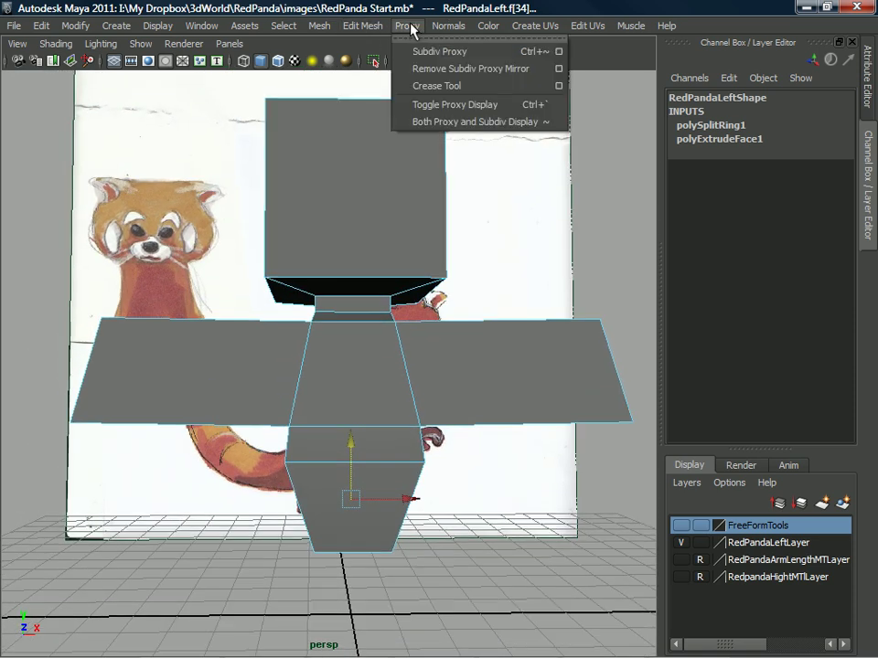
pyautogui.click(363, 25)
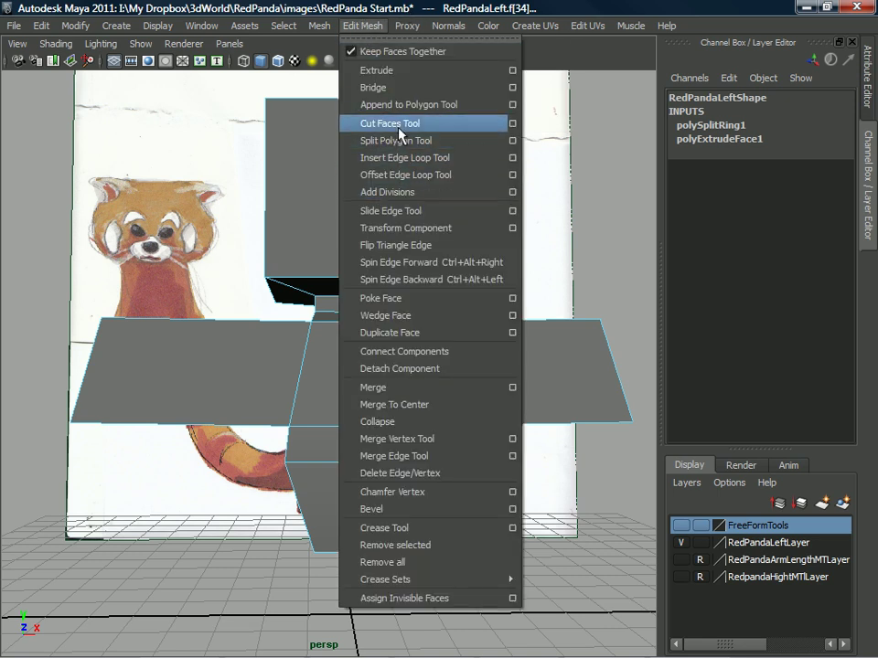
pyautogui.click(375, 70)
pyautogui.keyDown('alt'); pyautogui.moveTo(308, 443); pyautogui.dragTo(345, 512); pyautogui.keyUp('alt')
pyautogui.click(486, 396)
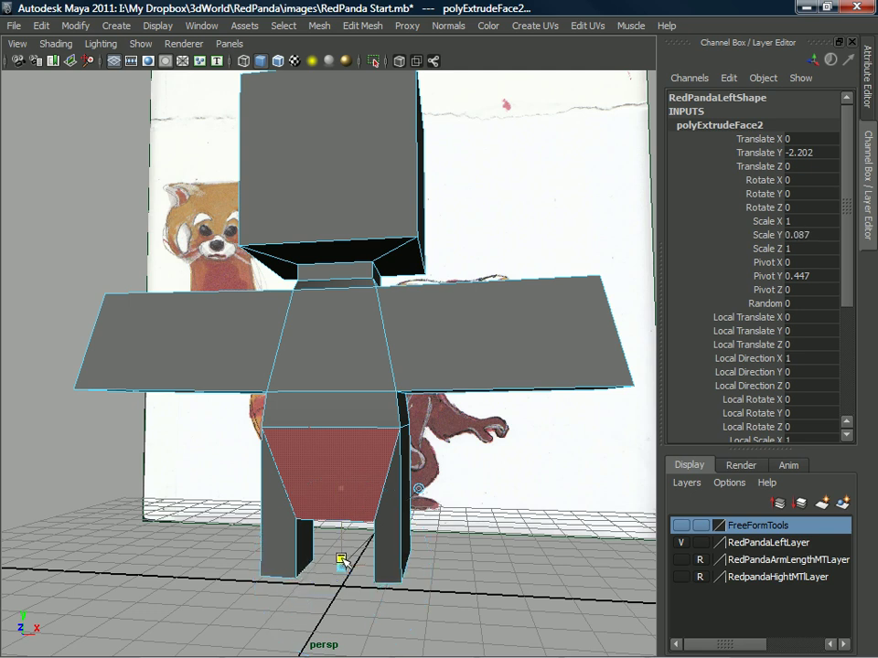
pyautogui.keyDown('alt'); pyautogui.moveTo(340, 561); pyautogui.dragTo(369, 470); pyautogui.keyUp('alt')
# Select the crotch vertices between the legs, scale them closer together in width, and return to object mode with the mesh selected
pyautogui.moveTo(369, 329); pyautogui.dragTo(319, 348, button='right')
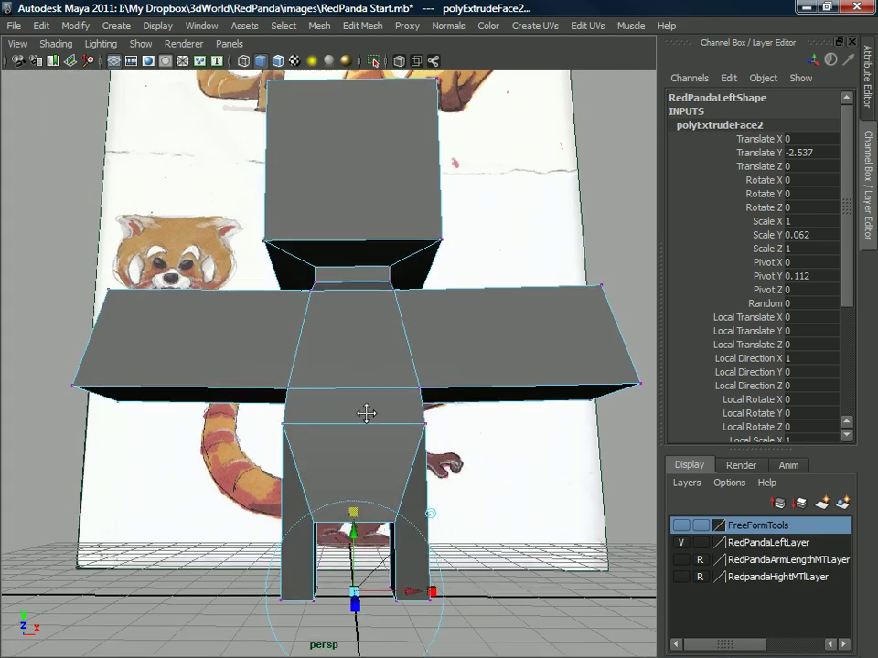
pyautogui.keyDown('alt'); pyautogui.moveTo(367, 411); pyautogui.dragTo(341, 472); pyautogui.keyUp('alt')
pyautogui.click(306, 487)
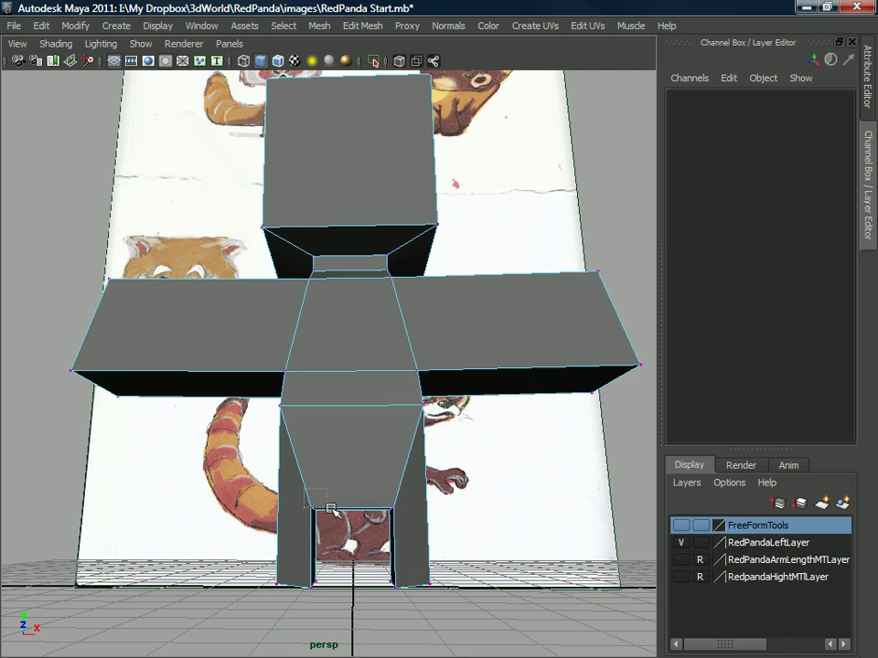
pyautogui.moveTo(400, 528); pyautogui.dragTo(401, 528)
pyautogui.keyDown('alt'); pyautogui.moveTo(401, 527); pyautogui.dragTo(391, 530); pyautogui.keyUp('alt')
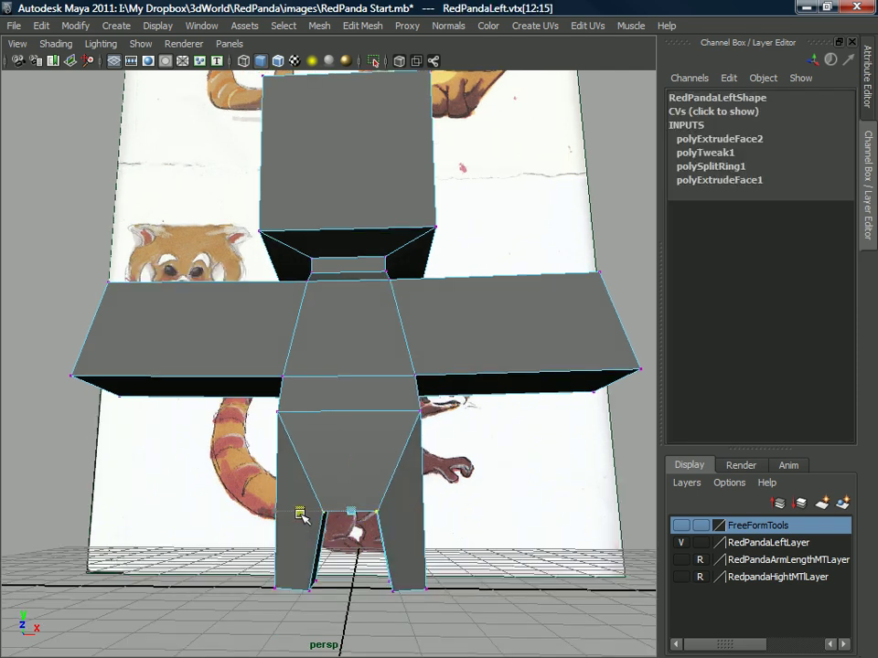
pyautogui.keyDown('alt'); pyautogui.moveTo(343, 482); pyautogui.dragTo(218, 452); pyautogui.keyUp('alt')
pyautogui.keyDown('alt'); pyautogui.moveTo(309, 481); pyautogui.dragTo(353, 372); pyautogui.keyUp('alt')
pyautogui.moveTo(368, 330); pyautogui.dragTo(413, 314, button='right')
pyautogui.click(194, 269)
pyautogui.keyDown('alt'); pyautogui.moveTo(194, 269); pyautogui.dragTo(307, 338); pyautogui.keyUp('alt')
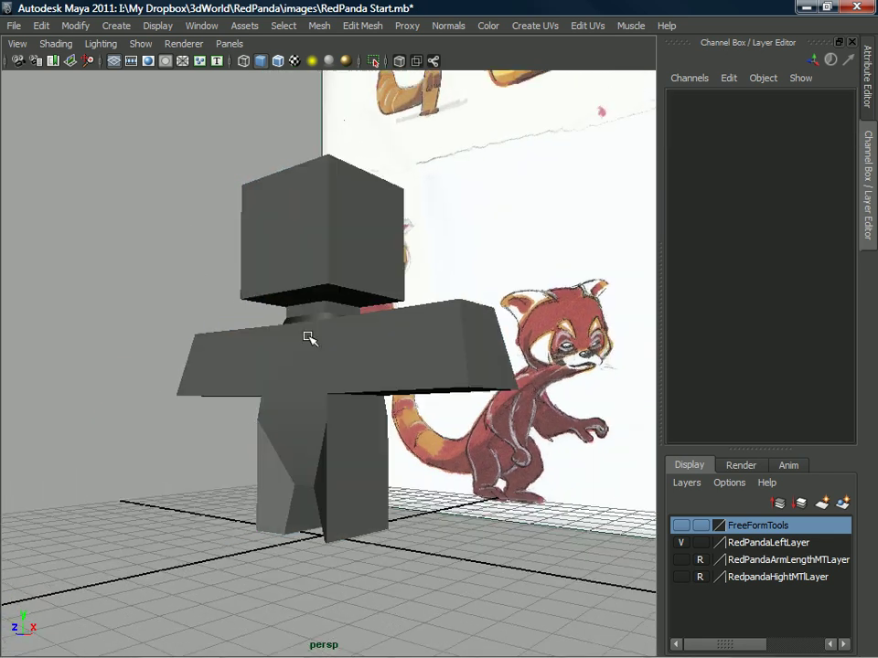
pyautogui.click(343, 327)
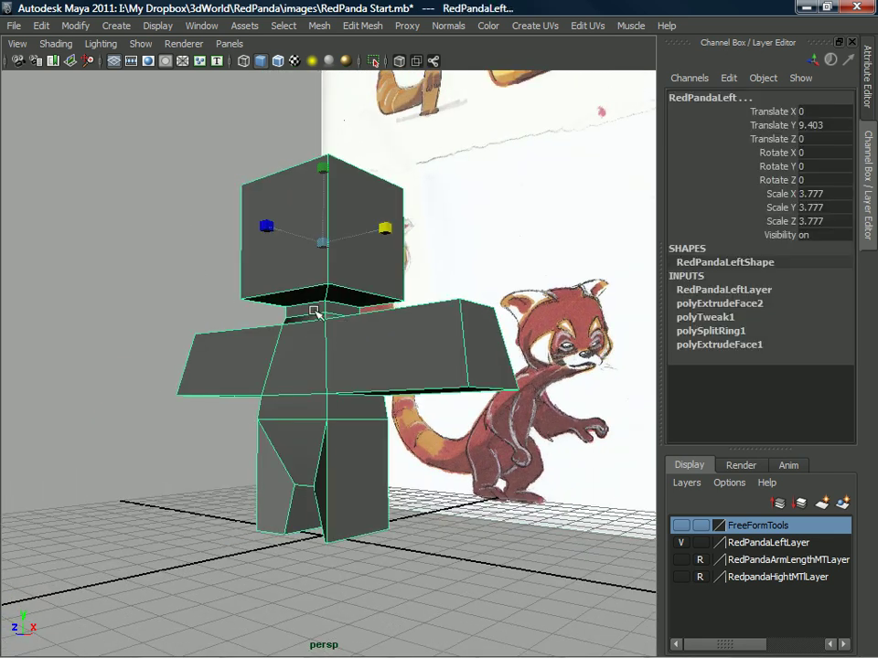
# Select the vertices at the bottom of both legs and scale them inward in depth to taper the feet
pyautogui.keyDown('alt'); pyautogui.moveTo(268, 342); pyautogui.dragTo(277, 397); pyautogui.keyUp('alt')
pyautogui.keyDown('alt'); pyautogui.moveTo(303, 499); pyautogui.dragTo(288, 470); pyautogui.keyUp('alt')
pyautogui.moveTo(297, 330); pyautogui.dragTo(235, 330, button='right')
pyautogui.keyDown('alt'); pyautogui.moveTo(271, 471); pyautogui.dragTo(271, 447); pyautogui.keyUp('alt')
pyautogui.moveTo(241, 499); pyautogui.dragTo(392, 560)
pyautogui.keyDown('alt'); pyautogui.moveTo(336, 505); pyautogui.dragTo(313, 484); pyautogui.keyUp('alt')
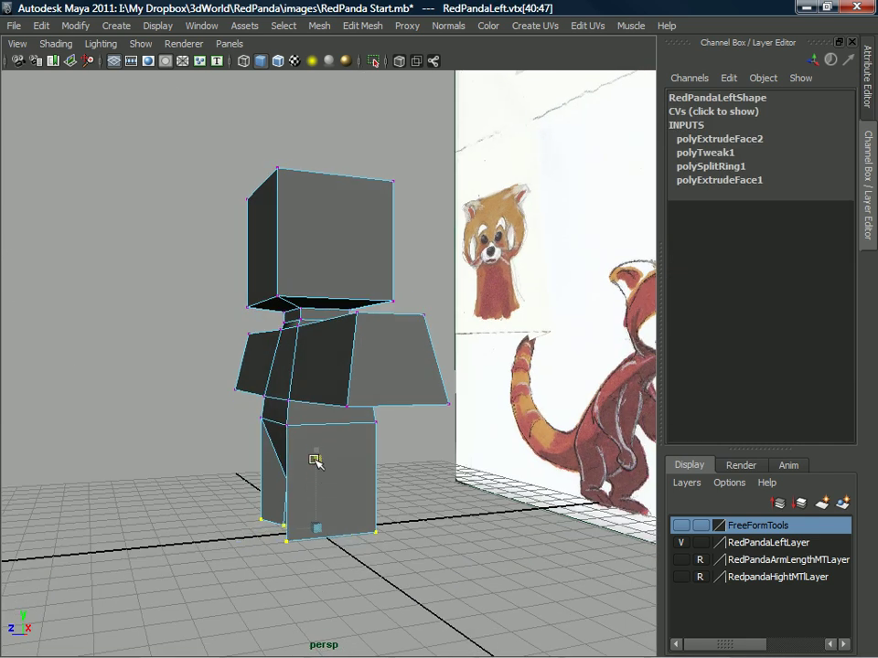
pyautogui.moveTo(259, 470)
pyautogui.keyDown('alt'); pyautogui.mouseDown()
pyautogui.moveTo(317, 472)
pyautogui.moveTo(280, 482)
pyautogui.moveTo(254, 516)
pyautogui.moveTo(226, 528)
pyautogui.moveTo(267, 488)
pyautogui.mouseUp(); pyautogui.keyUp('alt')
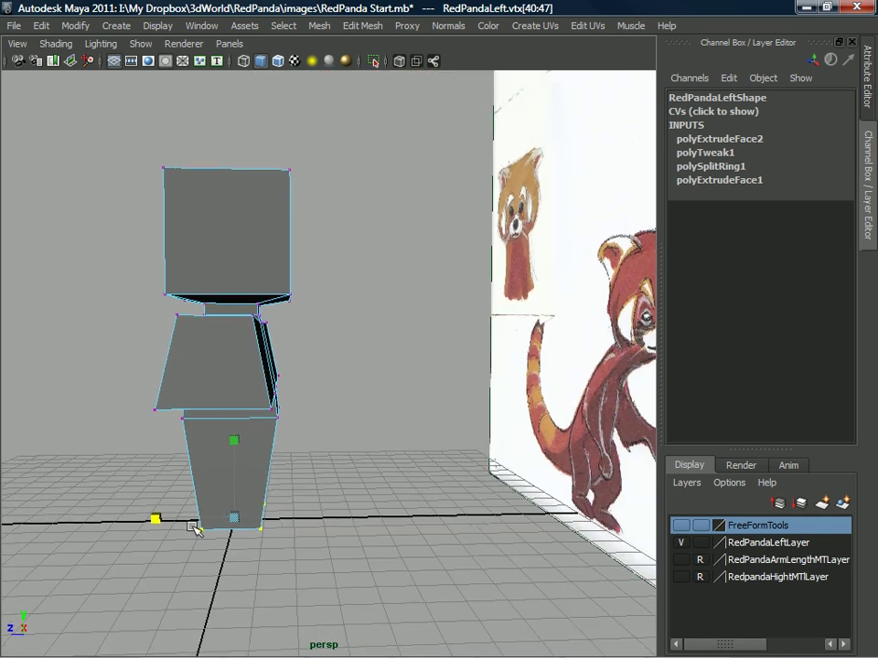
pyautogui.keyDown('alt'); pyautogui.moveTo(177, 525); pyautogui.dragTo(405, 469); pyautogui.keyUp('alt')
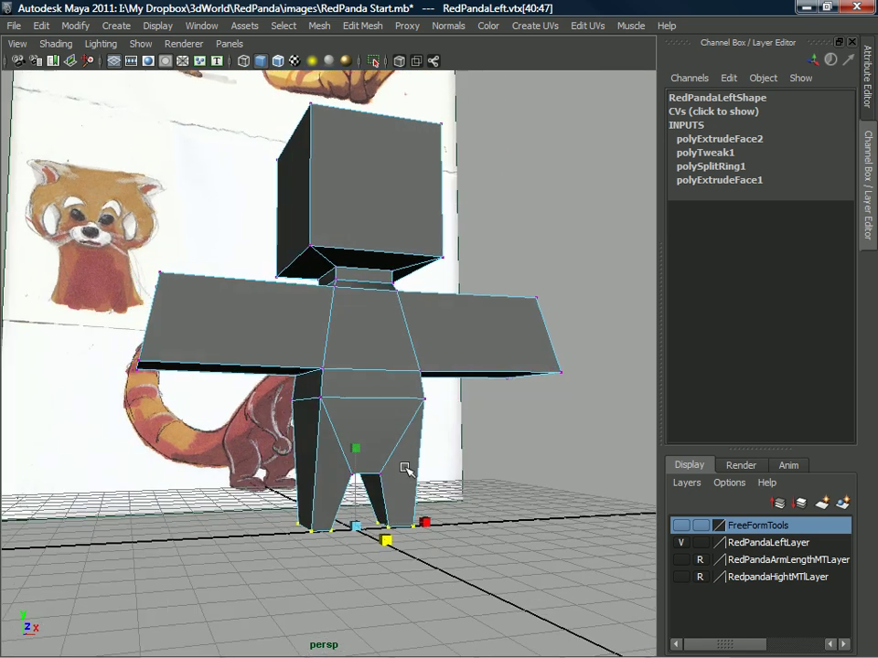
# Return to object mode and examine the blocked-out body's proportions against the standing panda drawing
pyautogui.scroll(-3, 408, 469)
pyautogui.keyDown('alt'); pyautogui.moveTo(393, 391); pyautogui.dragTo(396, 437, button='middle'); pyautogui.keyUp('alt')
pyautogui.keyDown('alt'); pyautogui.moveTo(396, 437); pyautogui.dragTo(247, 439); pyautogui.keyUp('alt')
pyautogui.moveTo(276, 329); pyautogui.dragTo(334, 294, button='right')
pyautogui.click(269, 391)
pyautogui.keyDown('alt'); pyautogui.moveTo(252, 410); pyautogui.dragTo(291, 440, button='right'); pyautogui.keyUp('alt')
pyautogui.keyDown('alt'); pyautogui.moveTo(291, 441); pyautogui.dragTo(336, 449); pyautogui.keyUp('alt')
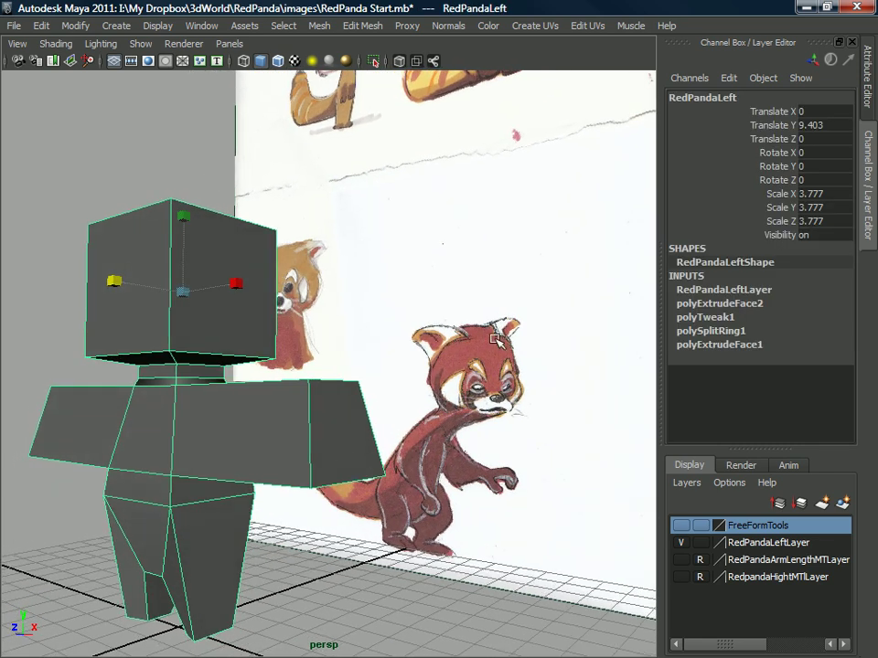
pyautogui.keyDown('alt'); pyautogui.moveTo(374, 445); pyautogui.dragTo(190, 333, button='right'); pyautogui.keyUp('alt')
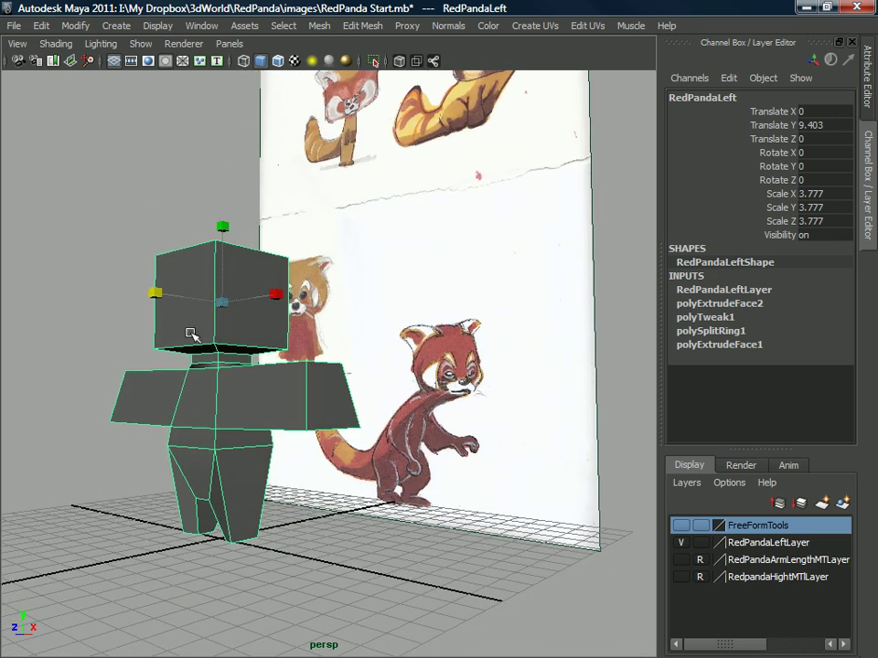
pyautogui.keyDown('alt'); pyautogui.moveTo(182, 421); pyautogui.dragTo(357, 444); pyautogui.keyUp('alt')
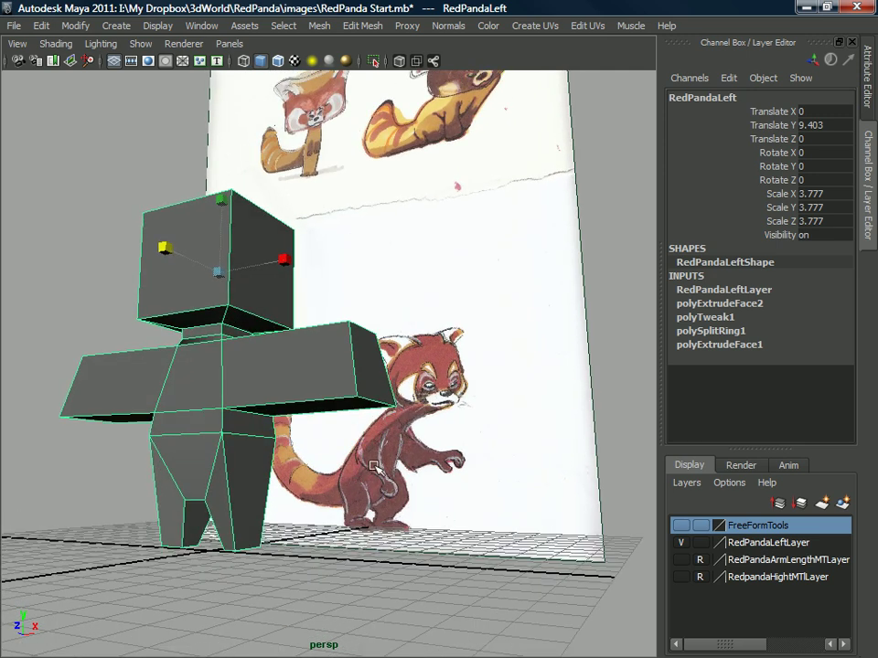
# Switch to vertex editing and select the vertices along the underside of both arms
pyautogui.keyDown('alt'); pyautogui.moveTo(383, 438); pyautogui.dragTo(343, 383); pyautogui.keyUp('alt')
pyautogui.moveTo(338, 352); pyautogui.dragTo(274, 357, button='right')
pyautogui.keyDown('alt'); pyautogui.moveTo(275, 356); pyautogui.dragTo(56, 409); pyautogui.keyUp('alt')
pyautogui.keyDown('alt'); pyautogui.moveTo(165, 430); pyautogui.dragTo(210, 431); pyautogui.keyUp('alt')
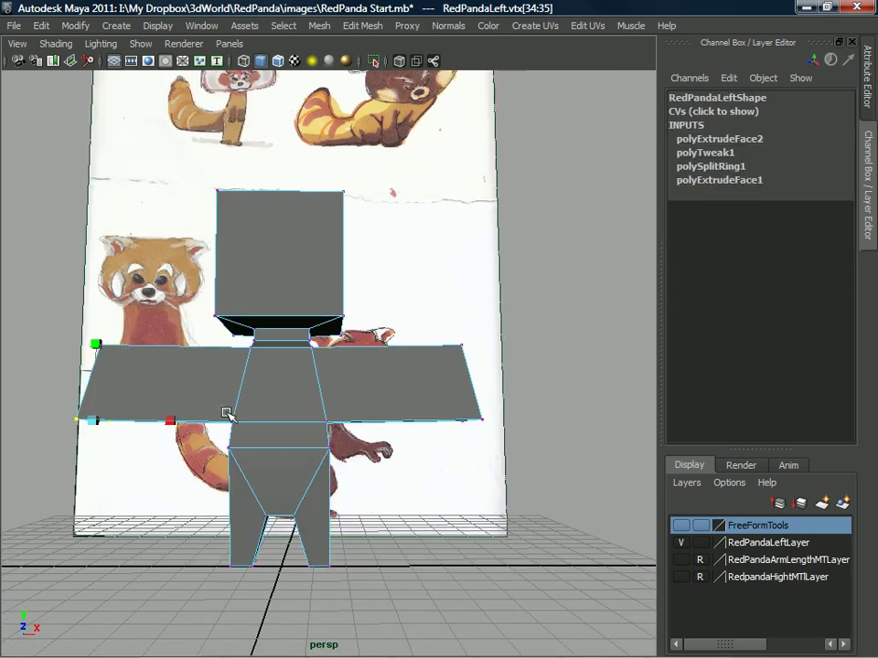
pyautogui.keyDown('alt'); pyautogui.moveTo(389, 442); pyautogui.dragTo(357, 435); pyautogui.keyUp('alt')
pyautogui.press('w')
pyautogui.moveTo(249, 387); pyautogui.dragTo(294, 331)
# Select the edges under both arms, try Transform Component on them and undo the last adjustment
pyautogui.rightClick(295, 330)
pyautogui.click(300, 302)
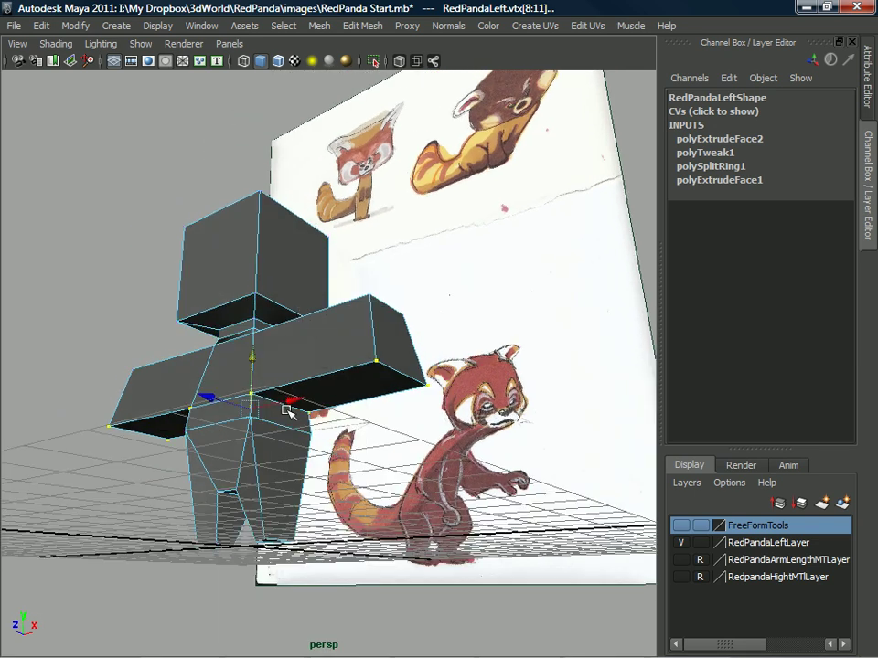
pyautogui.click(260, 401)
pyautogui.keyDown('alt'); pyautogui.moveTo(260, 401); pyautogui.dragTo(271, 378); pyautogui.keyUp('alt')
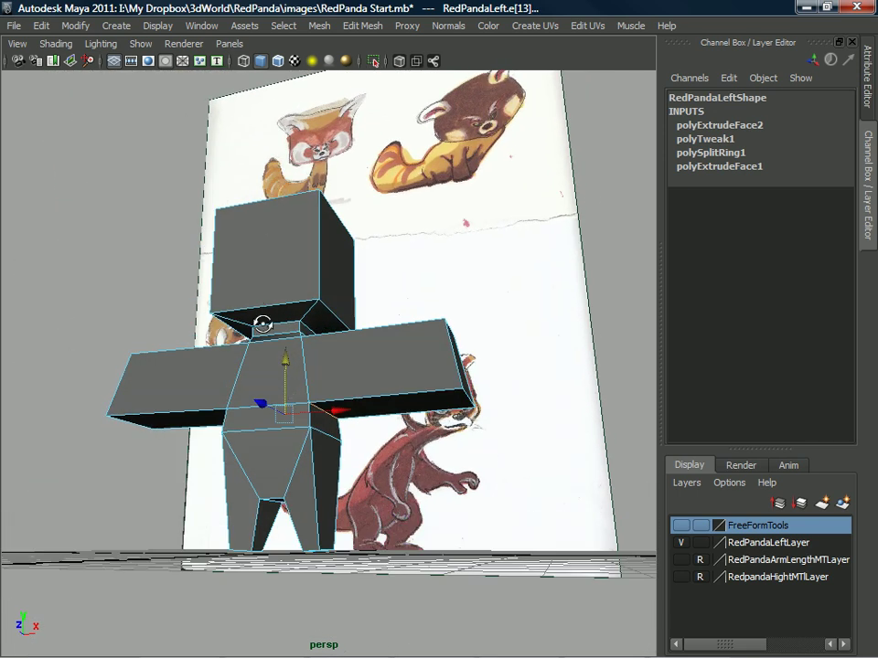
pyautogui.keyDown('alt'); pyautogui.moveTo(263, 323); pyautogui.dragTo(268, 137); pyautogui.keyUp('alt')
pyautogui.click(352, 26)
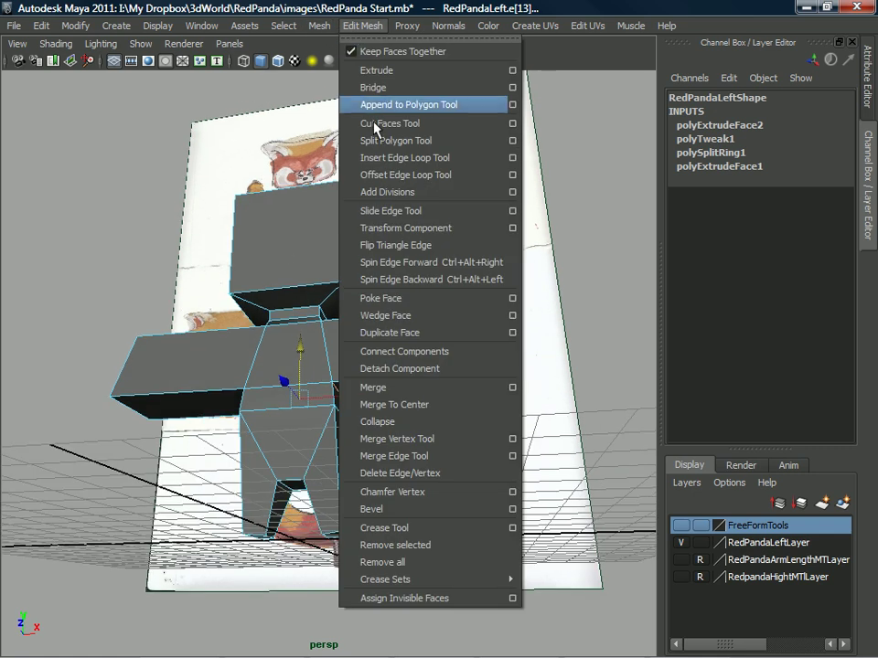
pyautogui.click(398, 228)
pyautogui.keyDown('alt'); pyautogui.moveTo(384, 412); pyautogui.dragTo(279, 442); pyautogui.keyUp('alt')
pyautogui.keyDown('alt'); pyautogui.moveTo(276, 374); pyautogui.dragTo(329, 395); pyautogui.keyUp('alt')
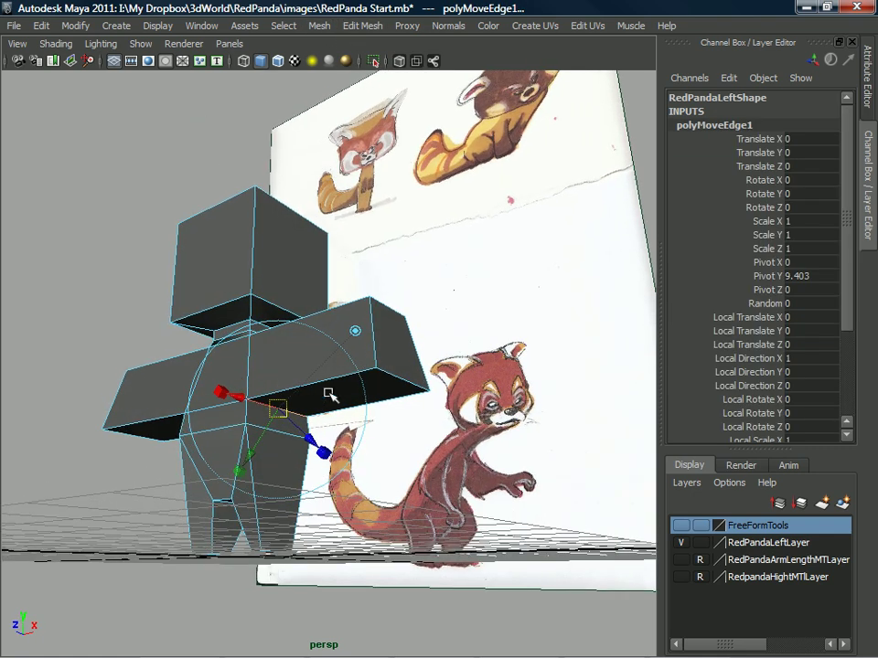
pyautogui.moveTo(395, 430); pyautogui.dragTo(416, 420, button='middle')
pyautogui.press('z')
# Try to slide the underarm edge upward with the Slide Edge Tool
pyautogui.click(369, 29)
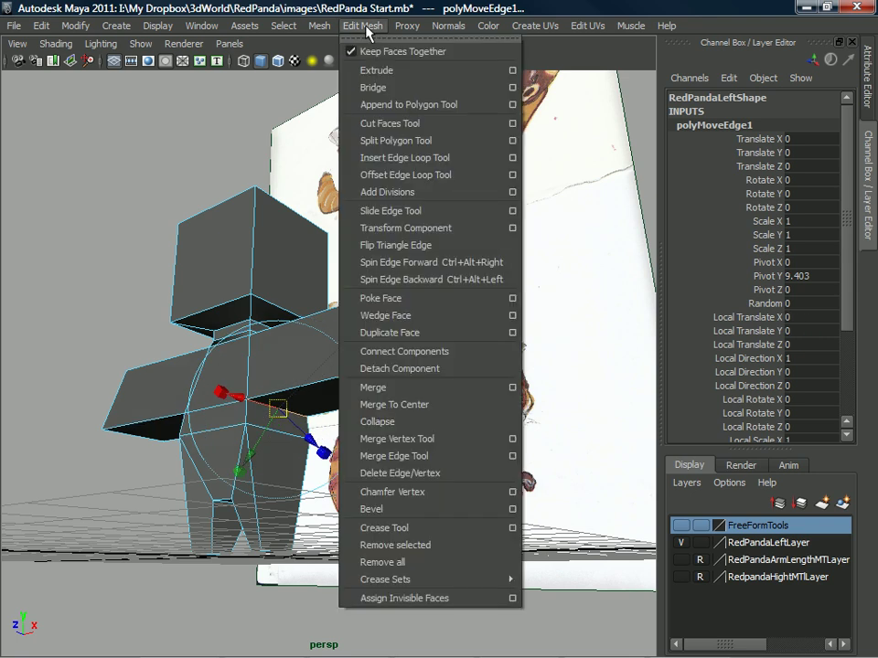
pyautogui.click(395, 210)
pyautogui.moveTo(279, 421); pyautogui.dragTo(302, 278, button='middle')
pyautogui.keyDown('alt'); pyautogui.moveTo(302, 278); pyautogui.dragTo(390, 407); pyautogui.keyUp('alt')
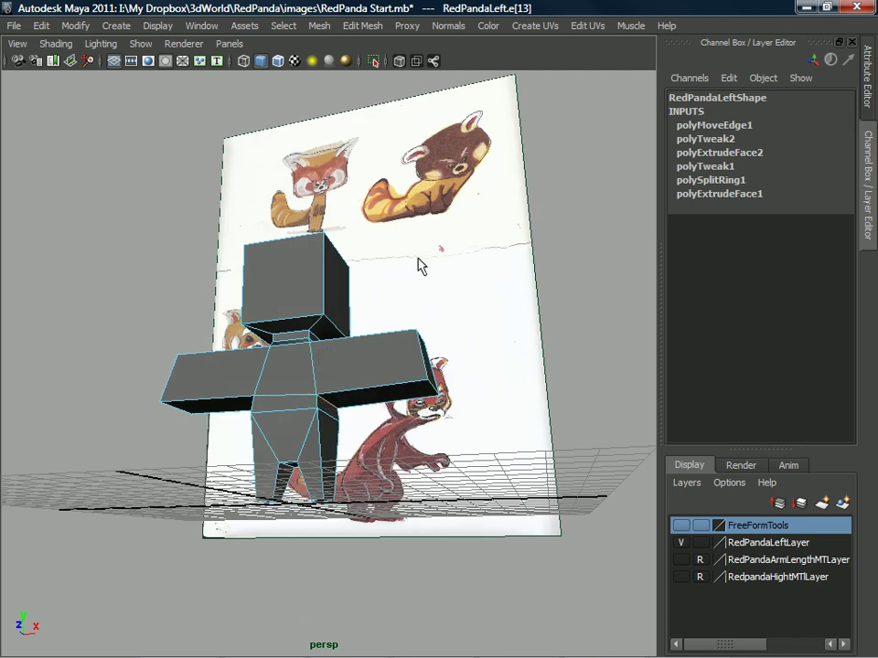
pyautogui.keyDown('alt'); pyautogui.moveTo(416, 270); pyautogui.dragTo(352, 393); pyautogui.keyUp('alt')
pyautogui.scroll(4, 350, 391)
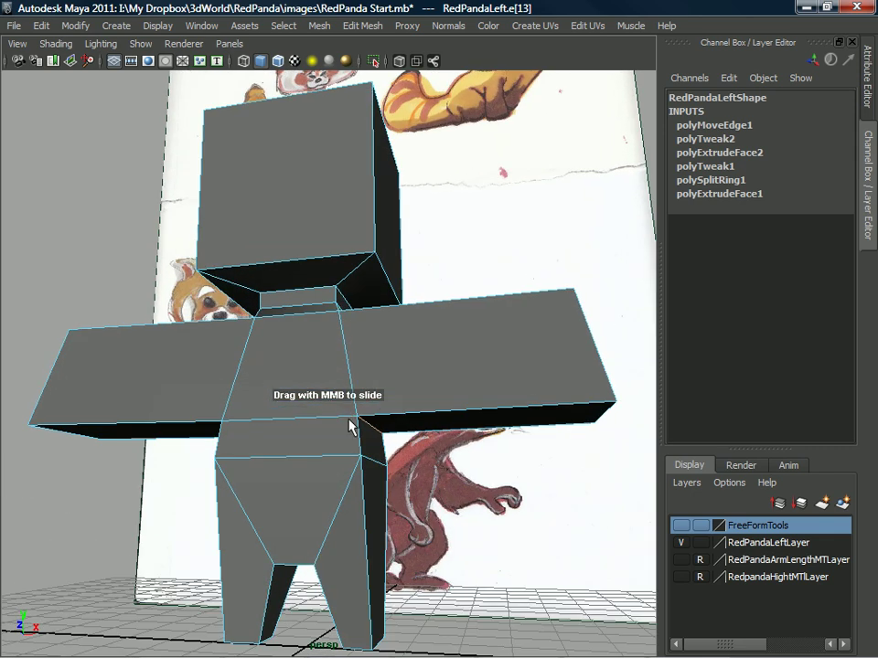
pyautogui.keyDown('alt'); pyautogui.moveTo(352, 411); pyautogui.dragTo(336, 364); pyautogui.keyUp('alt')
pyautogui.keyDown('alt'); pyautogui.moveTo(337, 364); pyautogui.dragTo(342, 408, button='right'); pyautogui.keyUp('alt')
pyautogui.moveTo(343, 409)
pyautogui.keyDown('alt'); pyautogui.mouseDown()
pyautogui.moveTo(365, 423)
pyautogui.moveTo(336, 408)
pyautogui.mouseUp(); pyautogui.keyUp('alt')
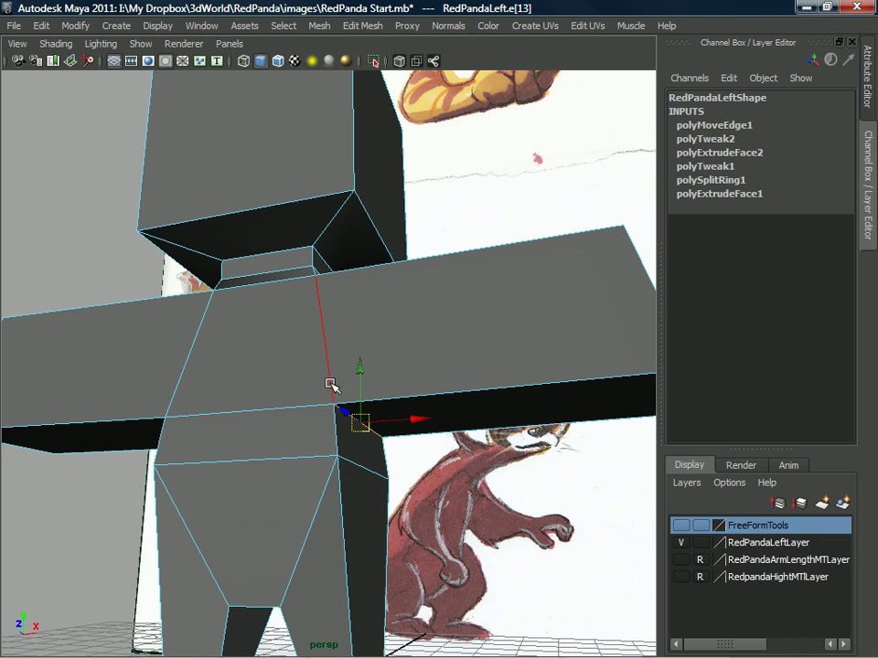
pyautogui.moveTo(332, 391); pyautogui.dragTo(416, 372)
# Return to vertex editing and raise the underarm vertices where both arms meet the torso
pyautogui.scroll(-3, 335, 407)
pyautogui.moveTo(430, 331); pyautogui.dragTo(399, 358, button='right')
pyautogui.keyDown('alt'); pyautogui.moveTo(406, 366); pyautogui.dragTo(385, 400); pyautogui.keyUp('alt')
pyautogui.keyDown('alt'); pyautogui.moveTo(395, 357); pyautogui.dragTo(331, 374); pyautogui.keyUp('alt')
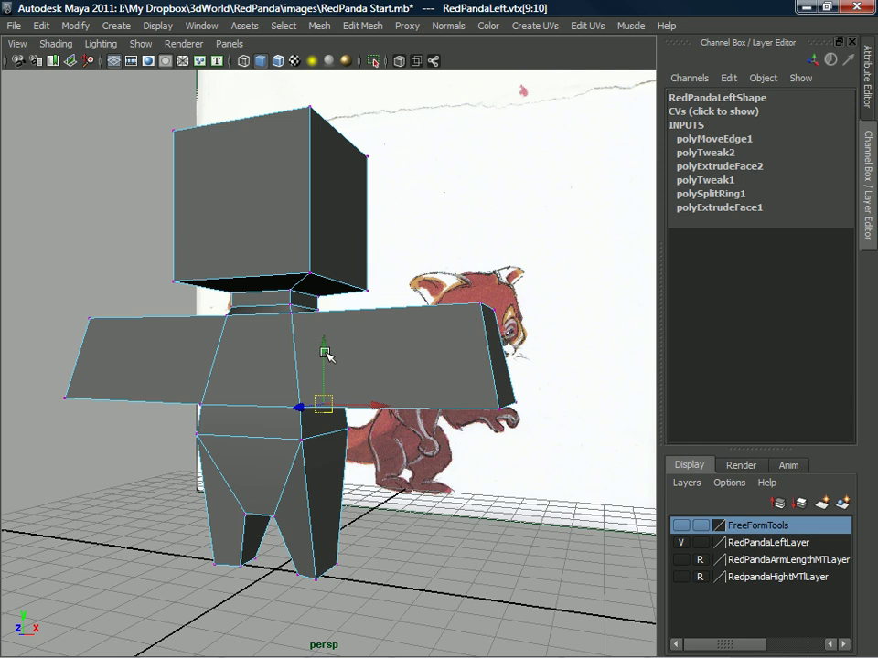
pyautogui.keyDown('alt'); pyautogui.moveTo(363, 414); pyautogui.dragTo(321, 391); pyautogui.keyUp('alt')
pyautogui.moveTo(277, 416); pyautogui.dragTo(304, 342)
# Move the lower vertices at the ends of both arms up and inward to make the arms slimmer
pyautogui.keyDown('alt'); pyautogui.moveTo(305, 384); pyautogui.dragTo(437, 383); pyautogui.keyUp('alt')
pyautogui.moveTo(512, 436); pyautogui.dragTo(502, 437)
pyautogui.keyDown('alt'); pyautogui.moveTo(496, 440); pyautogui.dragTo(509, 414); pyautogui.keyUp('alt')
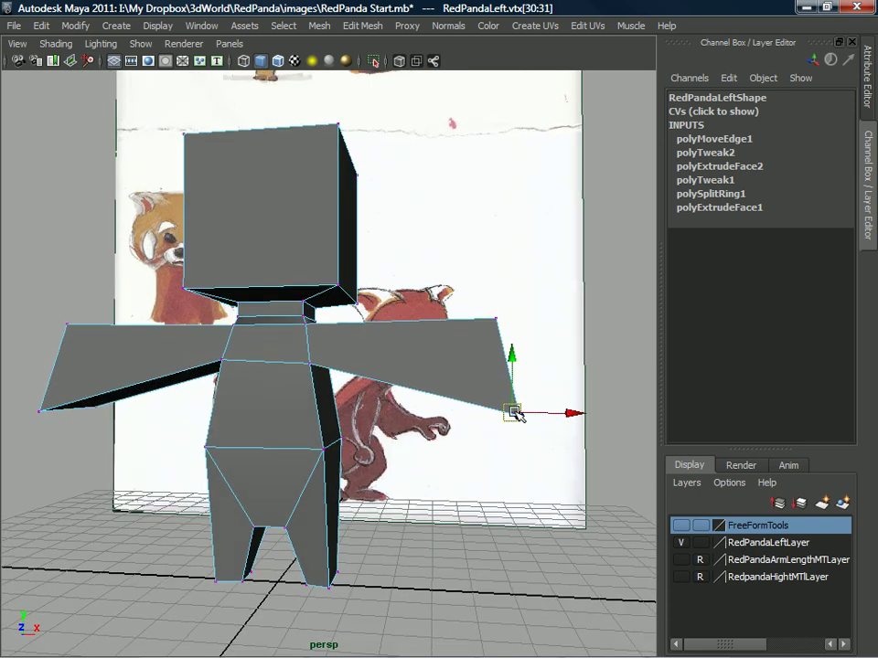
pyautogui.moveTo(514, 356); pyautogui.dragTo(515, 306)
pyautogui.moveTo(568, 361); pyautogui.dragTo(551, 364)
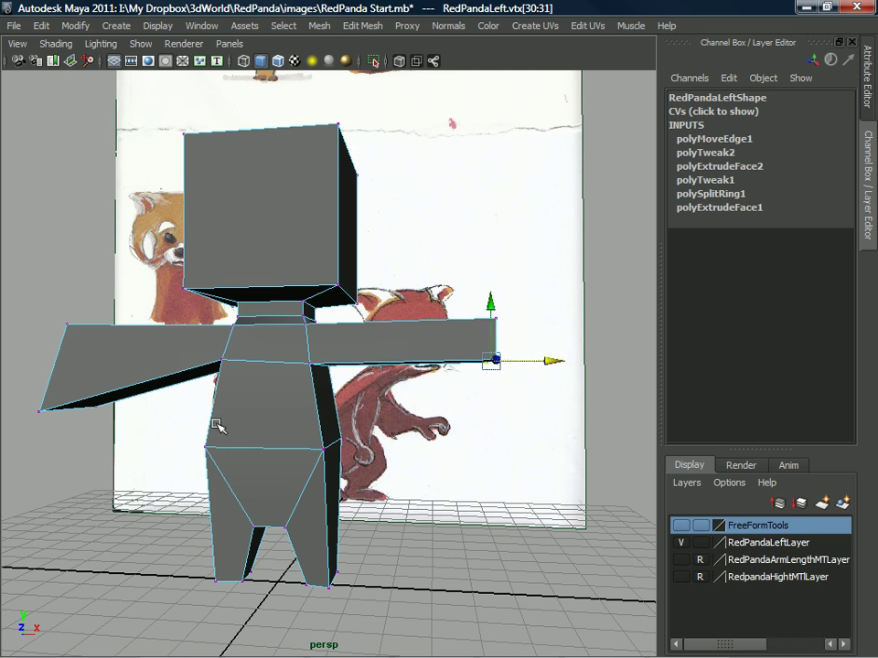
pyautogui.keyDown('alt'); pyautogui.moveTo(102, 419); pyautogui.dragTo(211, 411, button='middle'); pyautogui.keyUp('alt')
pyautogui.moveTo(219, 422); pyautogui.dragTo(219, 422)
pyautogui.moveTo(180, 343); pyautogui.dragTo(198, 305)
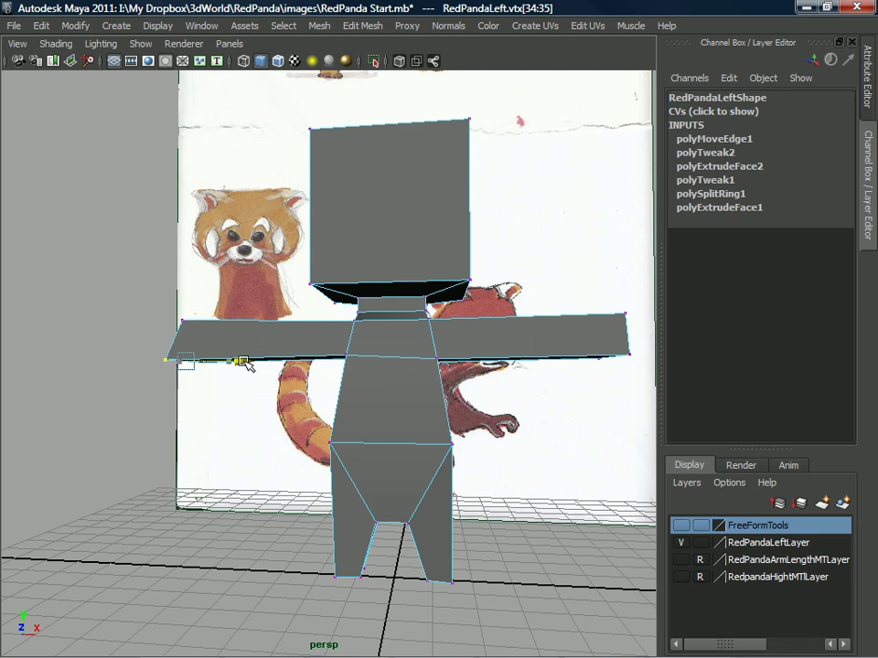
# Select the two front chest vertices at underarm height and shift them in depth to shape the chest
pyautogui.keyDown('alt'); pyautogui.moveTo(299, 348); pyautogui.dragTo(370, 362); pyautogui.keyUp('alt')
pyautogui.keyDown('alt'); pyautogui.moveTo(371, 362); pyautogui.dragTo(386, 383, button='right'); pyautogui.keyUp('alt')
pyautogui.click(387, 381)
pyautogui.keyDown('shift'); pyautogui.click(500, 387); pyautogui.keyUp('shift')
pyautogui.keyDown('alt'); pyautogui.moveTo(456, 394); pyautogui.dragTo(403, 416); pyautogui.keyUp('alt')
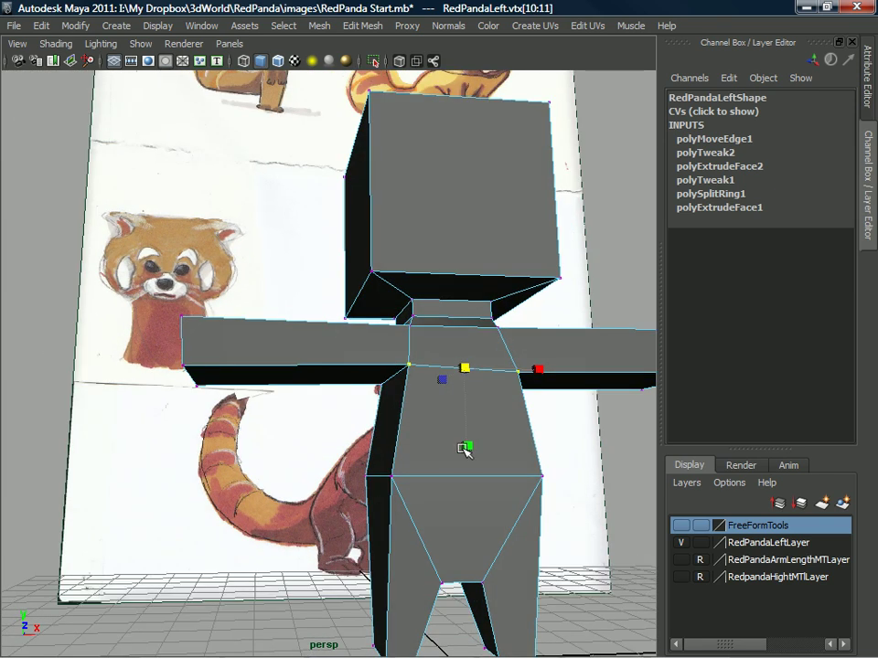
pyautogui.keyDown('alt'); pyautogui.moveTo(494, 384); pyautogui.dragTo(549, 385); pyautogui.keyUp('alt')
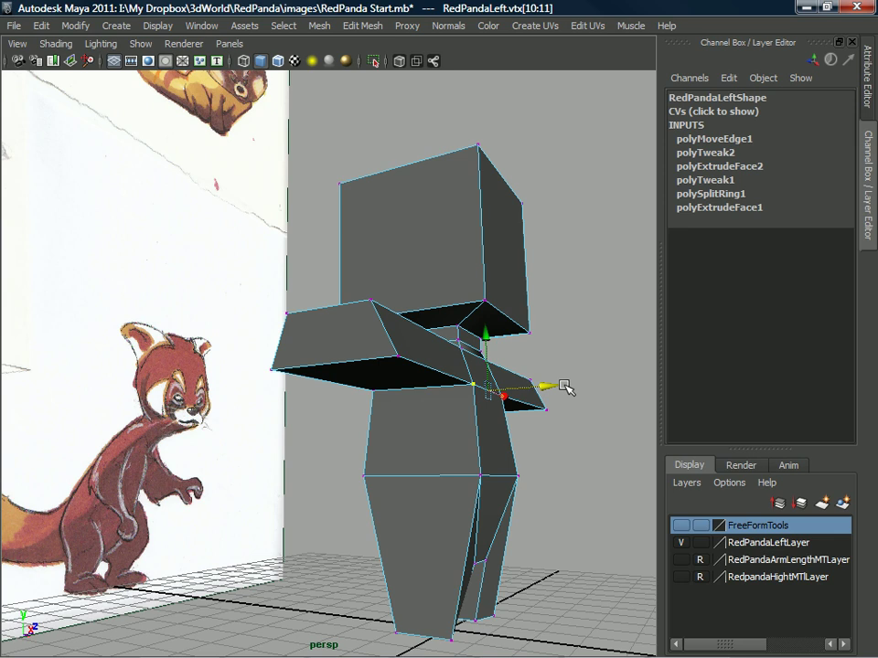
# Return to object mode with the mesh selected and examine the slimmer arms and torso against the panda drawings
pyautogui.keyDown('alt'); pyautogui.moveTo(513, 416); pyautogui.dragTo(327, 392); pyautogui.keyUp('alt')
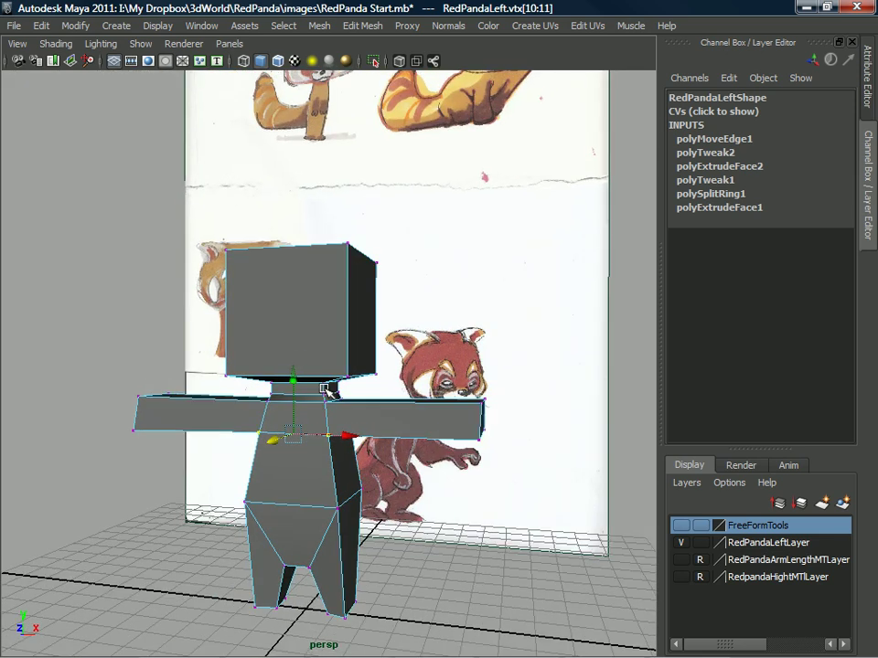
pyautogui.keyDown('alt'); pyautogui.moveTo(352, 427); pyautogui.dragTo(391, 477); pyautogui.keyUp('alt')
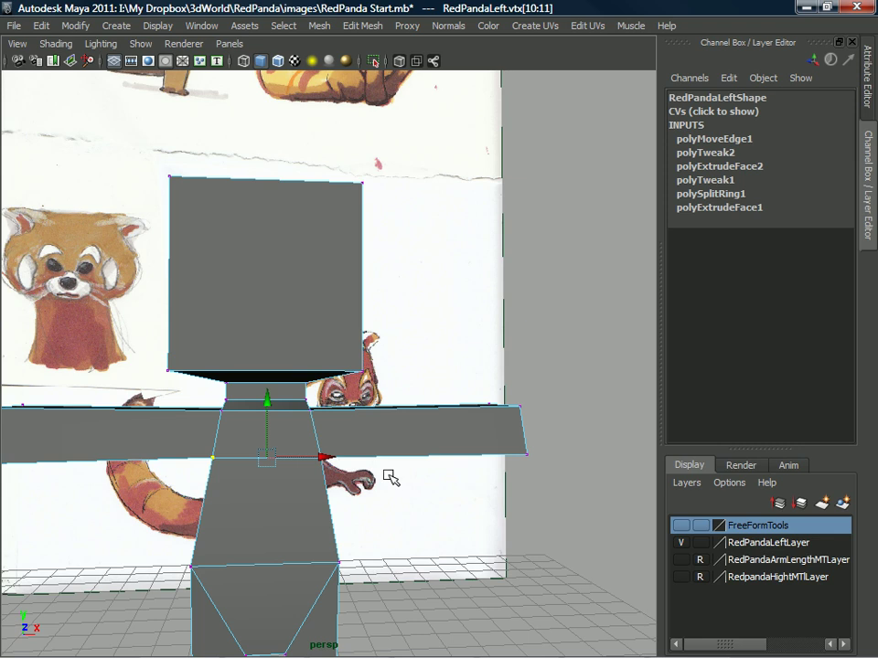
pyautogui.keyDown('alt'); pyautogui.moveTo(152, 252); pyautogui.dragTo(285, 335); pyautogui.keyUp('alt')
pyautogui.moveTo(284, 331); pyautogui.dragTo(550, 277, button='right')
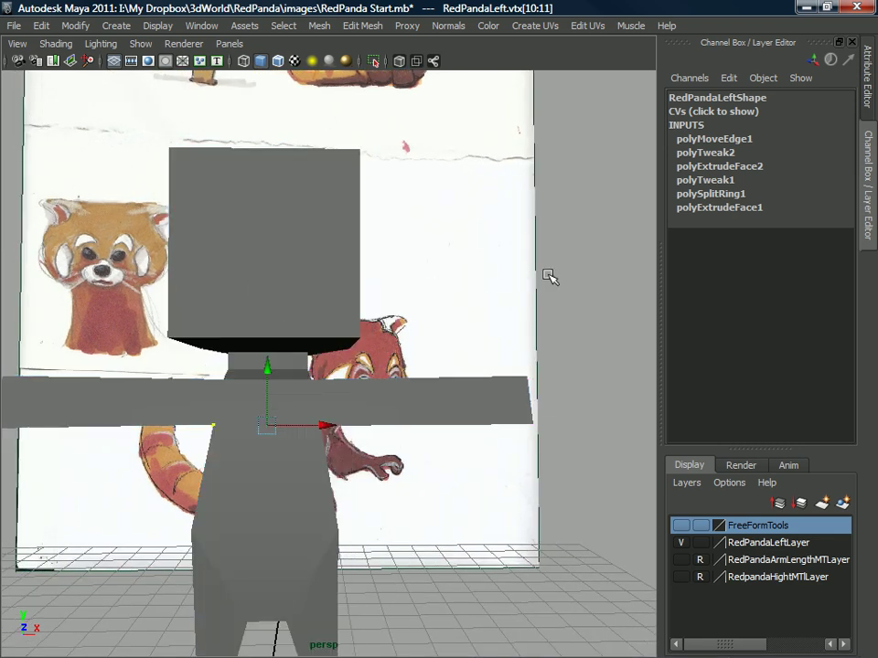
pyautogui.click(549, 276)
pyautogui.keyDown('alt'); pyautogui.moveTo(436, 376); pyautogui.dragTo(369, 357); pyautogui.keyUp('alt')
pyautogui.click(336, 386)
pyautogui.keyDown('alt'); pyautogui.moveTo(336, 385); pyautogui.dragTo(362, 353, button='middle'); pyautogui.keyUp('alt')
pyautogui.moveTo(362, 353)
pyautogui.keyDown('alt'); pyautogui.mouseDown()
pyautogui.moveTo(339, 339)
pyautogui.moveTo(333, 348)
pyautogui.moveTo(353, 350)
pyautogui.mouseUp(); pyautogui.keyUp('alt')
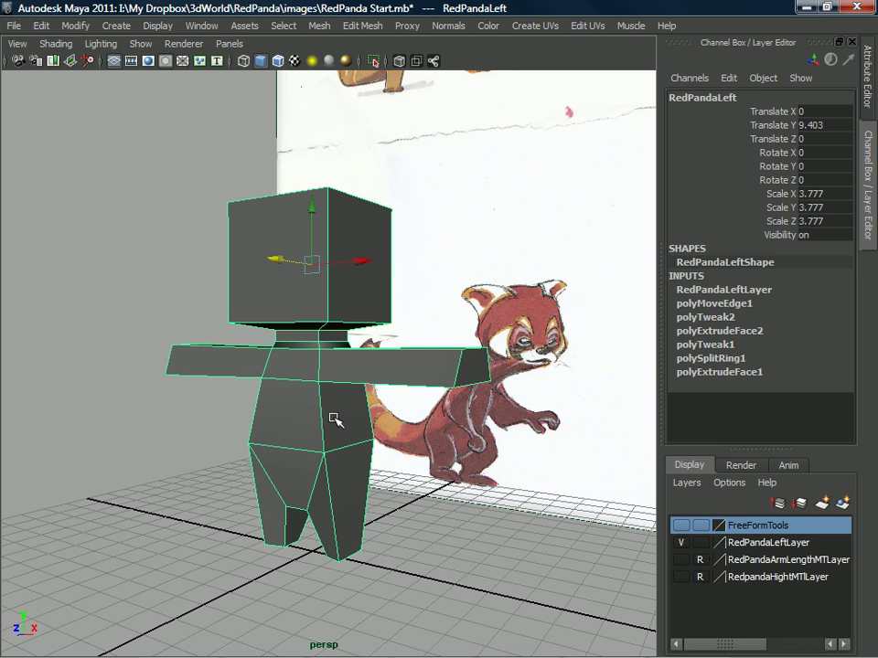
pyautogui.keyDown('alt'); pyautogui.moveTo(107, 369); pyautogui.dragTo(353, 357); pyautogui.keyUp('alt')
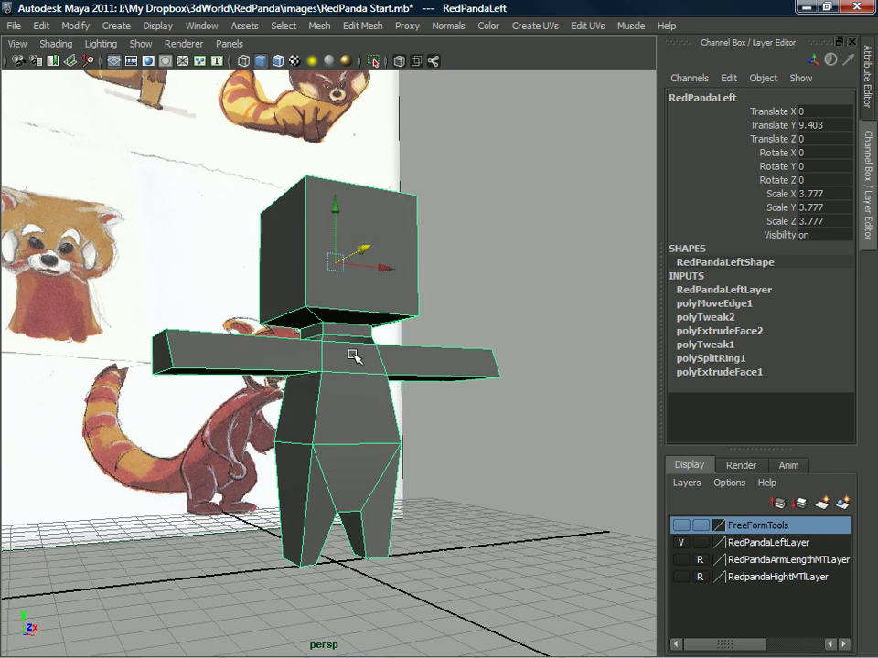
# Extrude the rear face just below the hips backward into a long tail and scale its end face flat and narrower
pyautogui.keyDown('alt'); pyautogui.moveTo(336, 409); pyautogui.dragTo(327, 460); pyautogui.keyUp('alt')
pyautogui.moveTo(362, 329); pyautogui.dragTo(363, 367, button='right')
pyautogui.click(346, 495)
pyautogui.keyDown('shift'); pyautogui.moveTo(345, 411); pyautogui.dragTo(346, 502, button='right'); pyautogui.keyUp('shift')
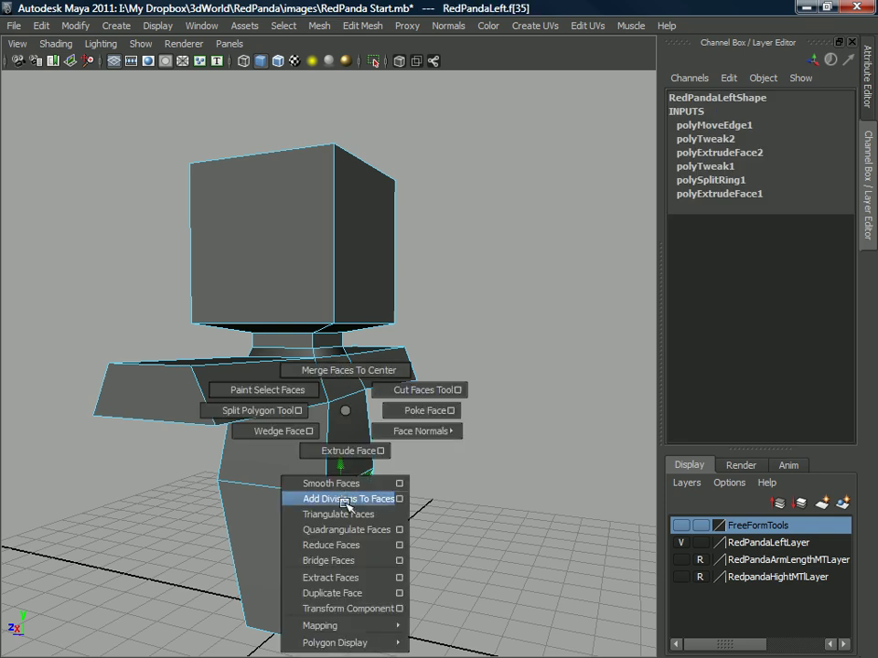
pyautogui.keyDown('shift'); pyautogui.moveTo(342, 455); pyautogui.dragTo(343, 454, button='right'); pyautogui.keyUp('shift')
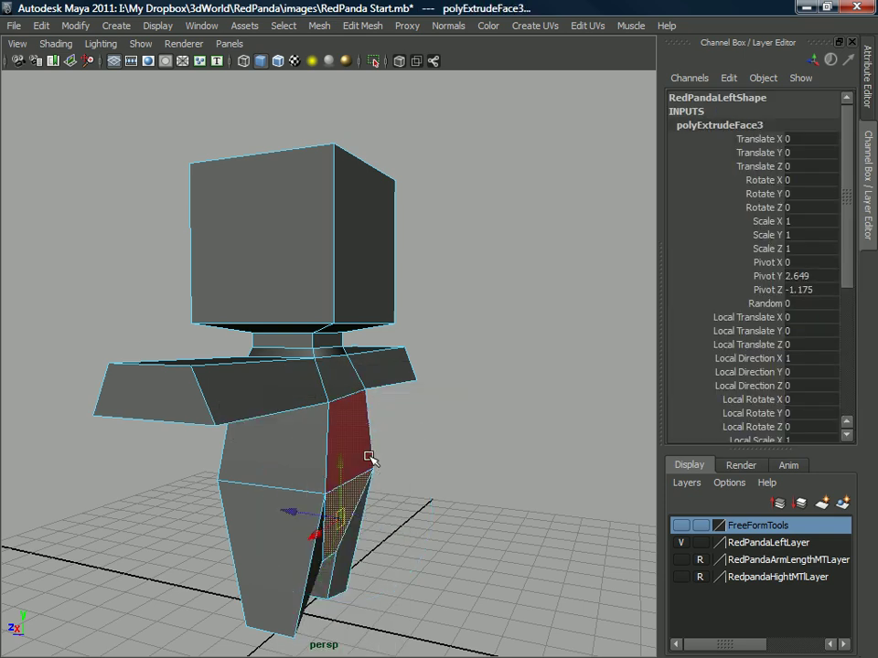
pyautogui.keyDown('alt'); pyautogui.moveTo(370, 457); pyautogui.dragTo(375, 482); pyautogui.keyUp('alt')
pyautogui.moveTo(279, 520); pyautogui.dragTo(390, 465)
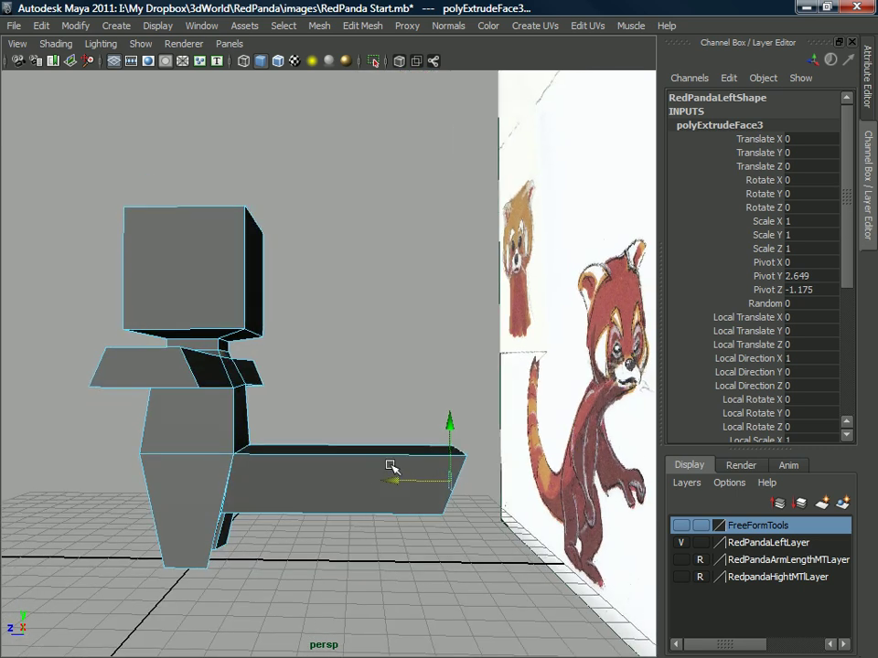
pyautogui.press('r')
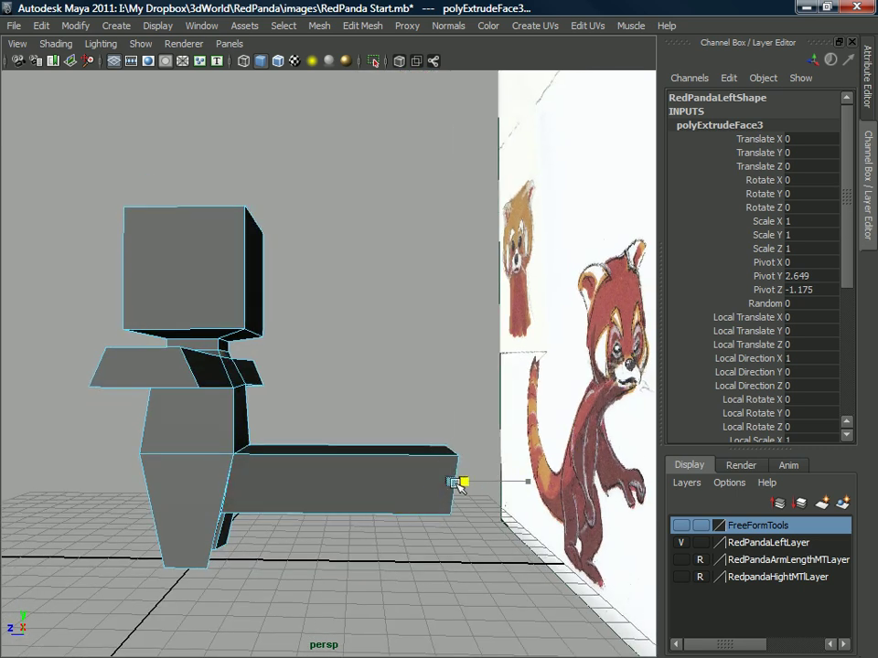
pyautogui.keyDown('alt'); pyautogui.moveTo(455, 483); pyautogui.dragTo(362, 454); pyautogui.keyUp('alt')
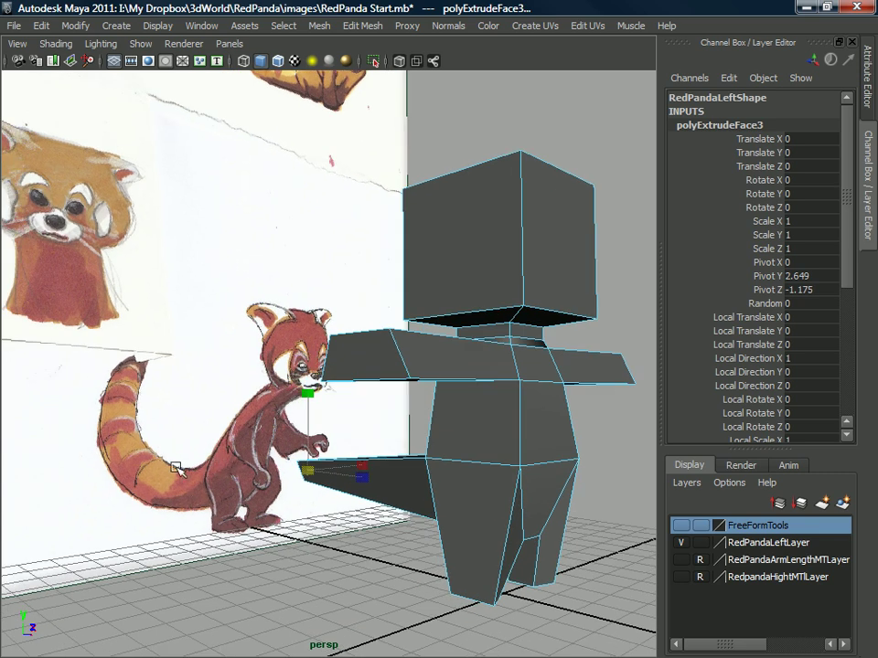
# Switch to the four-view layout, hide RedPandaLeftLayer, show FreeFormTools and select the measuring cube in object mode
pyautogui.press('space')
pyautogui.keyDown('alt'); pyautogui.moveTo(142, 544); pyautogui.dragTo(162, 520, button='middle'); pyautogui.keyUp('alt')
pyautogui.click(680, 542)
pyautogui.click(680, 526)
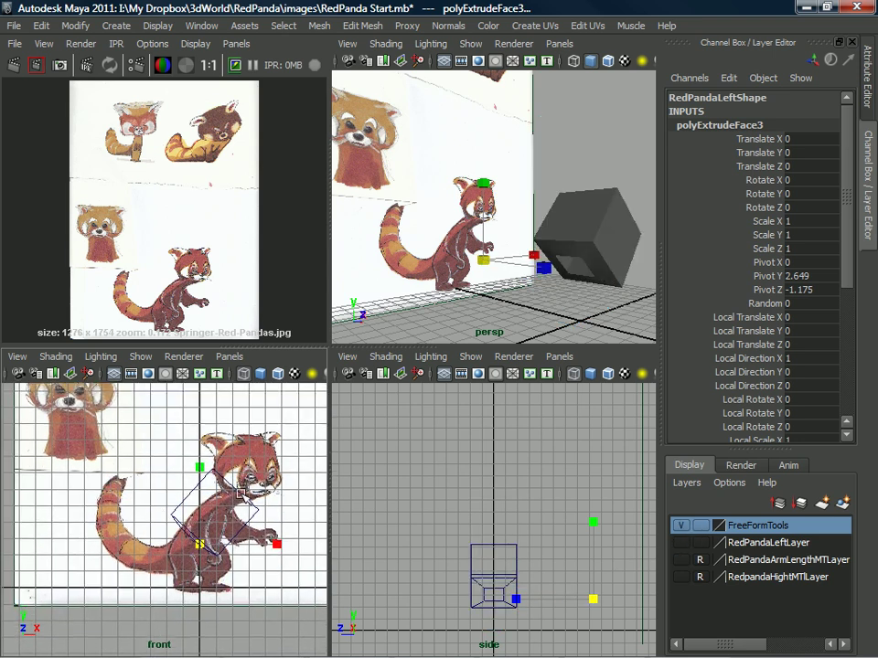
pyautogui.moveTo(241, 495); pyautogui.dragTo(314, 306, button='right')
pyautogui.click(230, 485)
# Place the measuring cube over the drawn tail in the front view at Translate X -3.153, Translate Y 3.982 and Rotate Z 95.687
pyautogui.press('w')
pyautogui.moveTo(217, 514); pyautogui.dragTo(176, 533)
pyautogui.press('e')
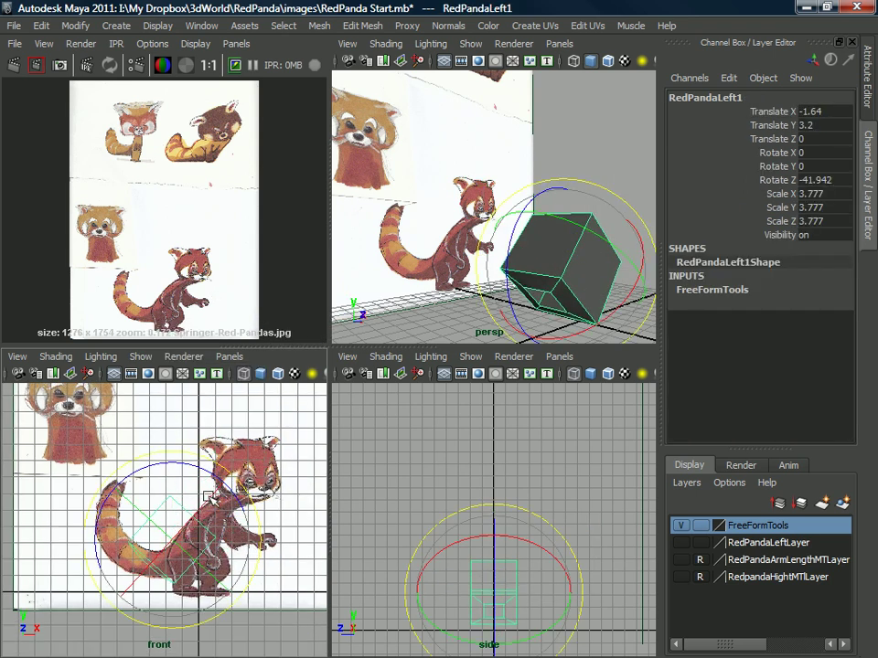
pyautogui.moveTo(210, 468); pyautogui.dragTo(147, 528)
pyautogui.press('w')
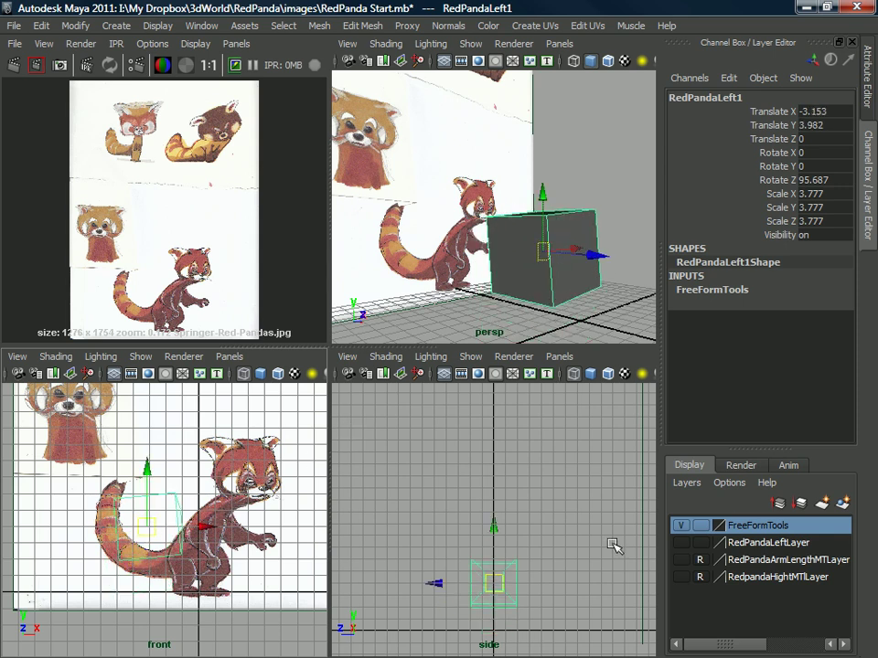
# Show RedPandaLeftLayer again and maximize the perspective view around the measuring cube and mesh
pyautogui.click(681, 542)
pyautogui.keyDown('alt'); pyautogui.moveTo(549, 220); pyautogui.dragTo(401, 211); pyautogui.keyUp('alt')
pyautogui.press('space')
pyautogui.keyDown('alt'); pyautogui.moveTo(464, 249); pyautogui.dragTo(386, 397); pyautogui.keyUp('alt')
pyautogui.press('e')
pyautogui.moveTo(356, 343); pyautogui.dragTo(413, 388)
pyautogui.hotkey('ctrl', 'z')
pyautogui.press('w')
# Rotate the measuring cube to Rotate X -90.163 and move it behind the body along the tail to Translate Z -3.563
pyautogui.keyDown('alt'); pyautogui.moveTo(413, 387); pyautogui.dragTo(366, 351); pyautogui.keyUp('alt')
pyautogui.press('e')
pyautogui.moveTo(352, 271); pyautogui.dragTo(331, 364)
pyautogui.press('w')
pyautogui.moveTo(306, 399); pyautogui.dragTo(331, 406)
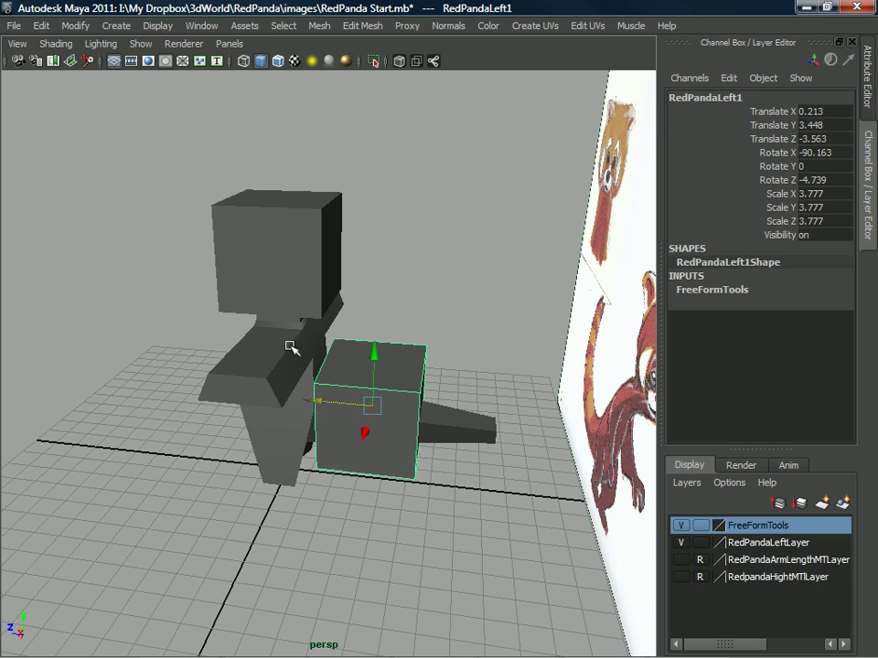
# Duplicate the measuring cube, move the copy back to Translate Z -7.375 and display the scene in wireframe
pyautogui.click(41, 25)
pyautogui.click(64, 401)
pyautogui.moveTo(313, 403); pyautogui.dragTo(414, 417)
pyautogui.keyDown('alt'); pyautogui.moveTo(415, 417); pyautogui.dragTo(427, 405); pyautogui.keyUp('alt')
pyautogui.press('4')
pyautogui.moveTo(454, 374)
pyautogui.keyDown('alt'); pyautogui.mouseDown()
pyautogui.moveTo(444, 351)
pyautogui.moveTo(461, 363)
pyautogui.mouseUp(); pyautogui.keyUp('alt')
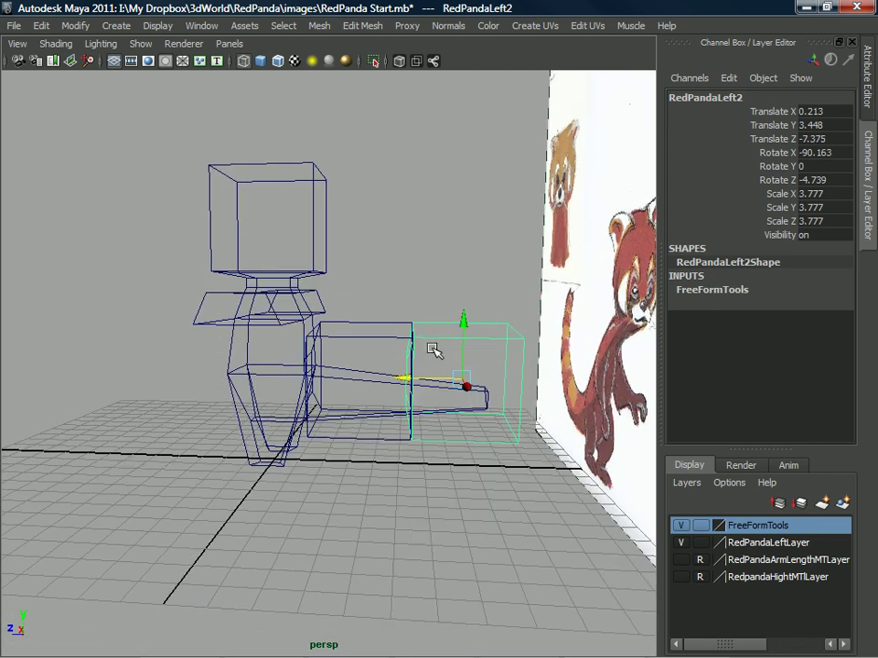
pyautogui.press('Delete')
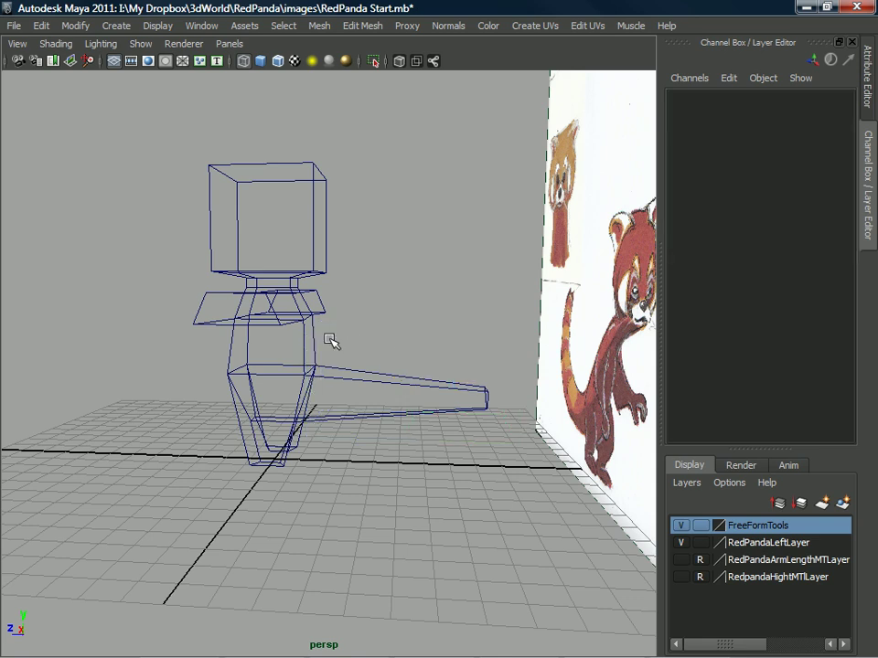
pyautogui.hotkey('ctrl', 'z')
pyautogui.keyDown('alt'); pyautogui.moveTo(345, 327); pyautogui.dragTo(468, 405); pyautogui.keyUp('alt')
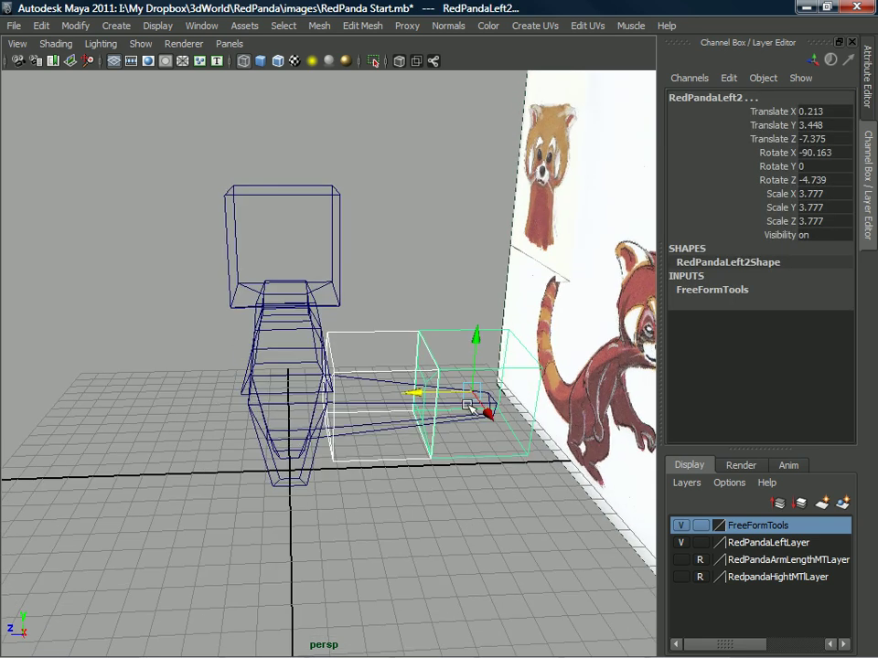
# Hide the FreeFormTools layer and return to shaded display to view the blocked-out panda beside the drawings
pyautogui.click(681, 525)
pyautogui.keyDown('alt'); pyautogui.moveTo(609, 476); pyautogui.dragTo(447, 326); pyautogui.keyUp('alt')
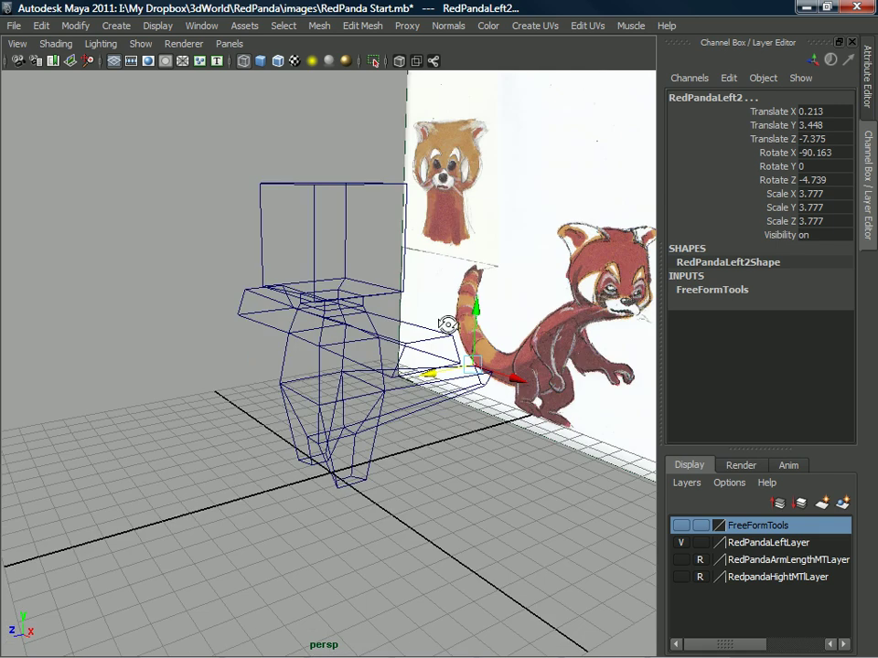
pyautogui.press('5')
pyautogui.moveTo(370, 344)
pyautogui.keyDown('alt'); pyautogui.mouseDown()
pyautogui.moveTo(339, 404)
pyautogui.moveTo(527, 398)
pyautogui.moveTo(372, 392)
pyautogui.moveTo(233, 411)
pyautogui.moveTo(243, 382)
pyautogui.moveTo(307, 343)
pyautogui.moveTo(331, 270)
pyautogui.moveTo(371, 366)
pyautogui.moveTo(489, 349)
pyautogui.moveTo(466, 370)
pyautogui.moveTo(428, 386)
pyautogui.moveTo(180, 386)
pyautogui.moveTo(108, 427)
pyautogui.moveTo(105, 360)
pyautogui.moveTo(339, 360)
pyautogui.moveTo(415, 386)
pyautogui.moveTo(372, 427)
pyautogui.moveTo(319, 513)
pyautogui.moveTo(402, 416)
pyautogui.moveTo(296, 410)
pyautogui.moveTo(321, 422)
pyautogui.moveTo(276, 435)
pyautogui.moveTo(317, 442)
pyautogui.moveTo(422, 333)
pyautogui.moveTo(443, 260)
pyautogui.moveTo(536, 356)
pyautogui.moveTo(642, 368)
pyautogui.moveTo(545, 373)
pyautogui.moveTo(439, 310)
pyautogui.moveTo(410, 331)
pyautogui.moveTo(380, 321)
pyautogui.moveTo(360, 333)
pyautogui.moveTo(367, 372)
pyautogui.moveTo(350, 354)
pyautogui.moveTo(378, 355)
pyautogui.mouseUp(); pyautogui.keyUp('alt')
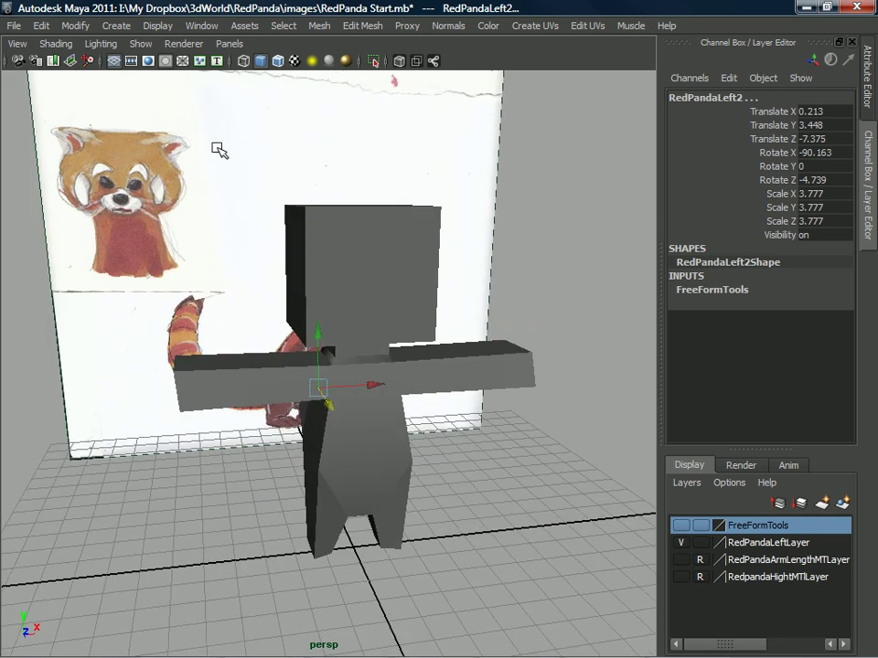
# Save the scene as a new Maya Binary file named RedPanda MeshMeasured.mb in the RedPanda images folder
pyautogui.click(14, 25)
pyautogui.click(69, 107)
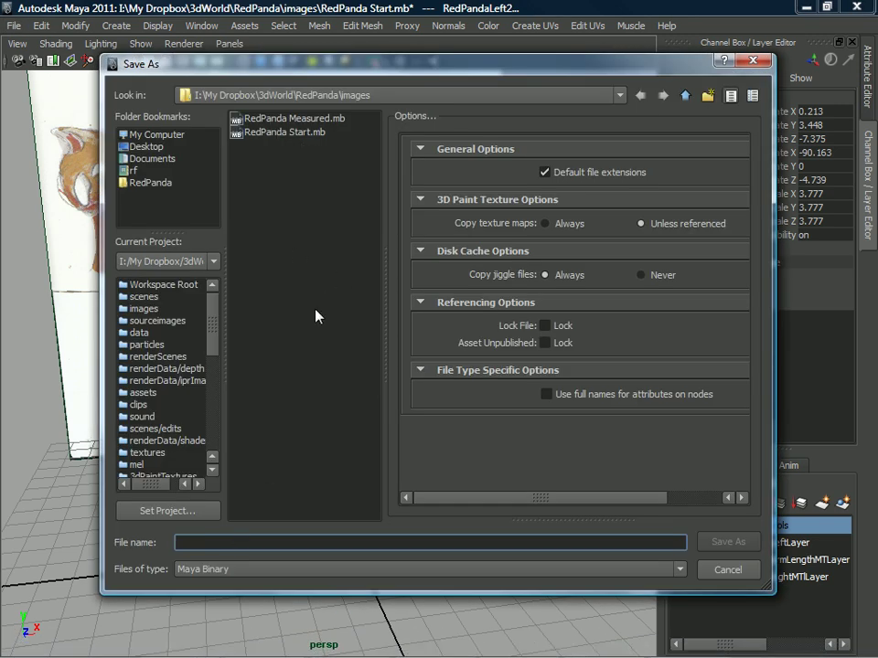
pyautogui.click(312, 133)
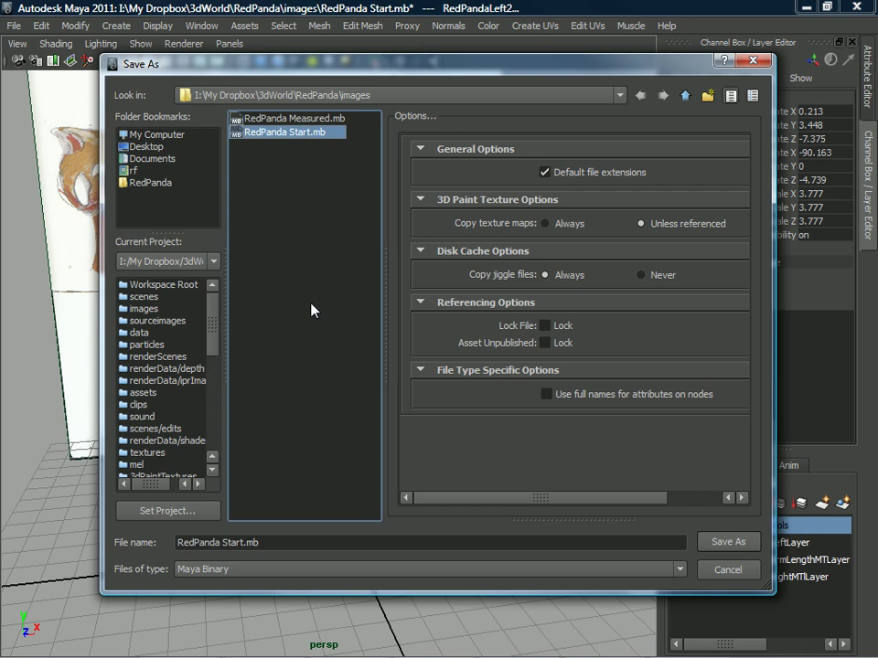
pyautogui.click(243, 542)
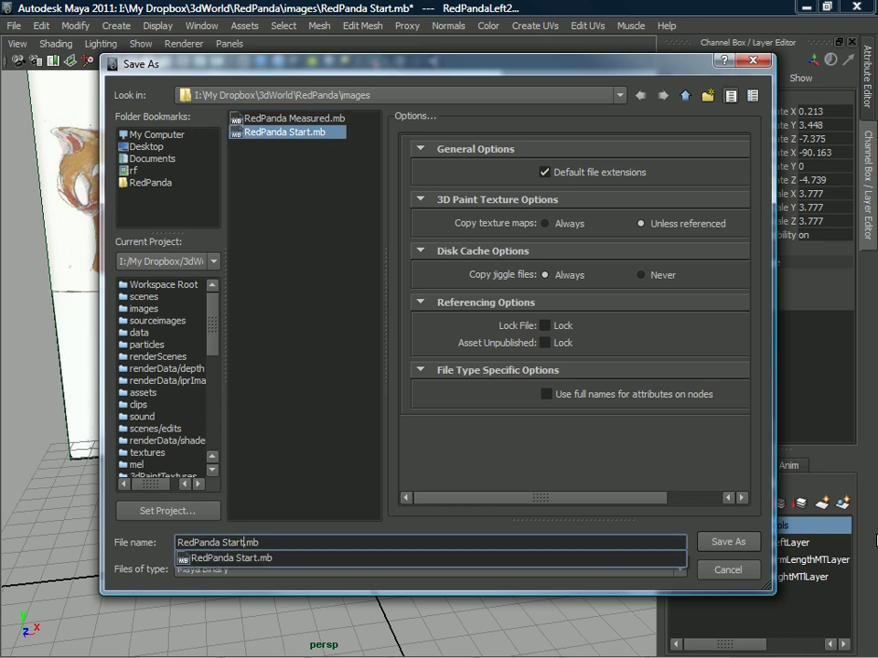
pyautogui.press('BackSpace')
pyautogui.press('BackSpace')
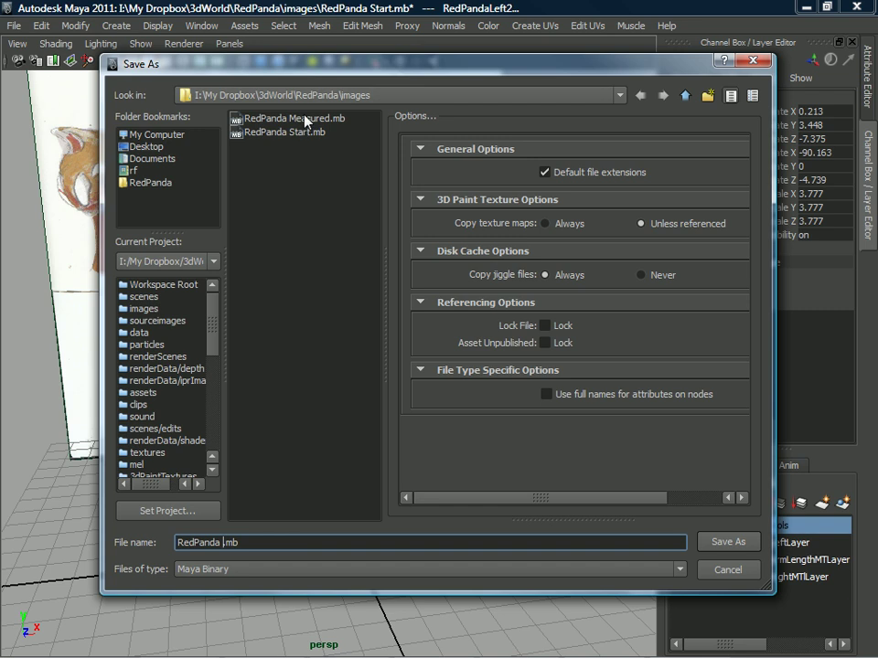
pyautogui.doubleClick(274, 119)
pyautogui.click(469, 348)
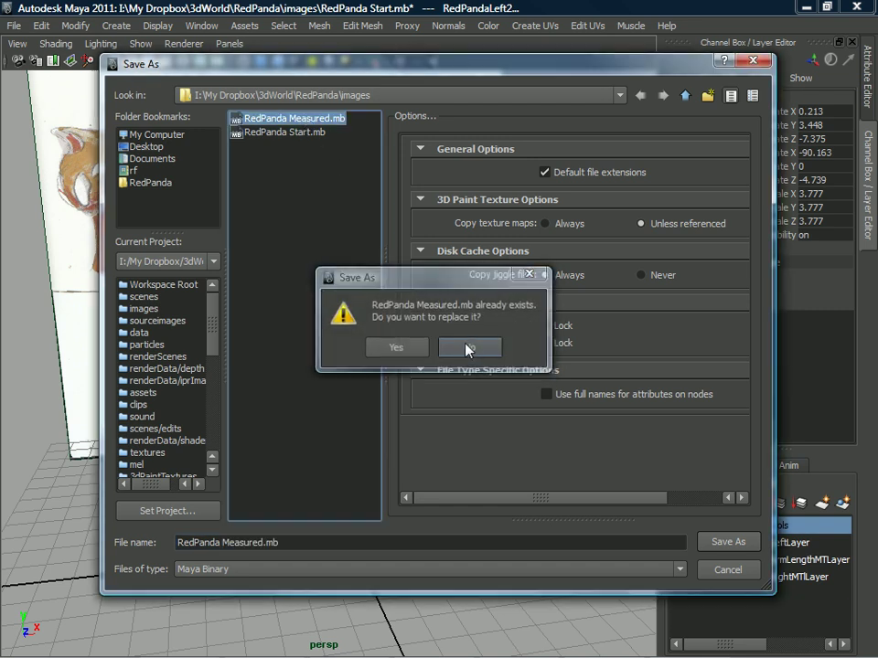
pyautogui.click(222, 543)
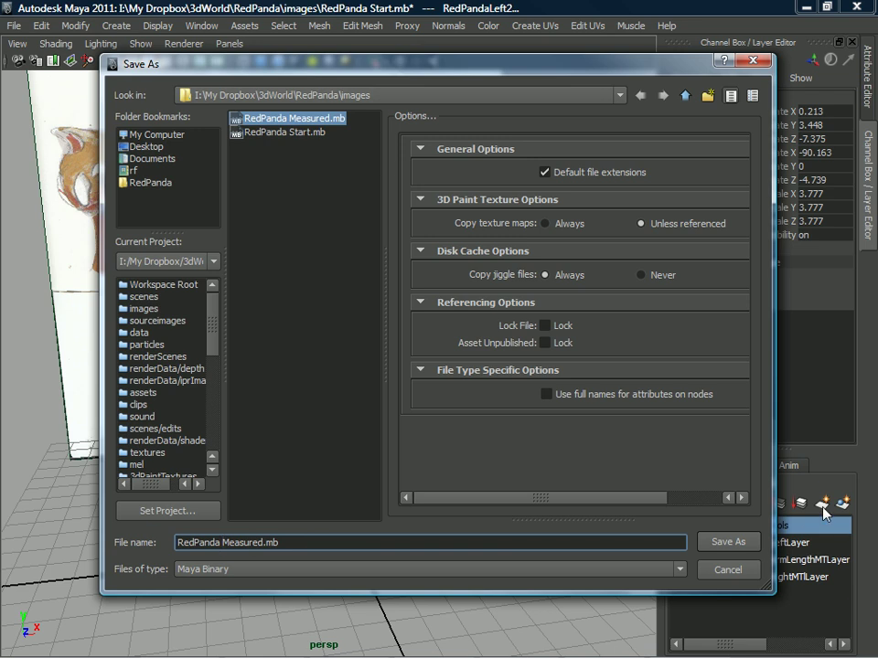
pyautogui.write('Mesh')
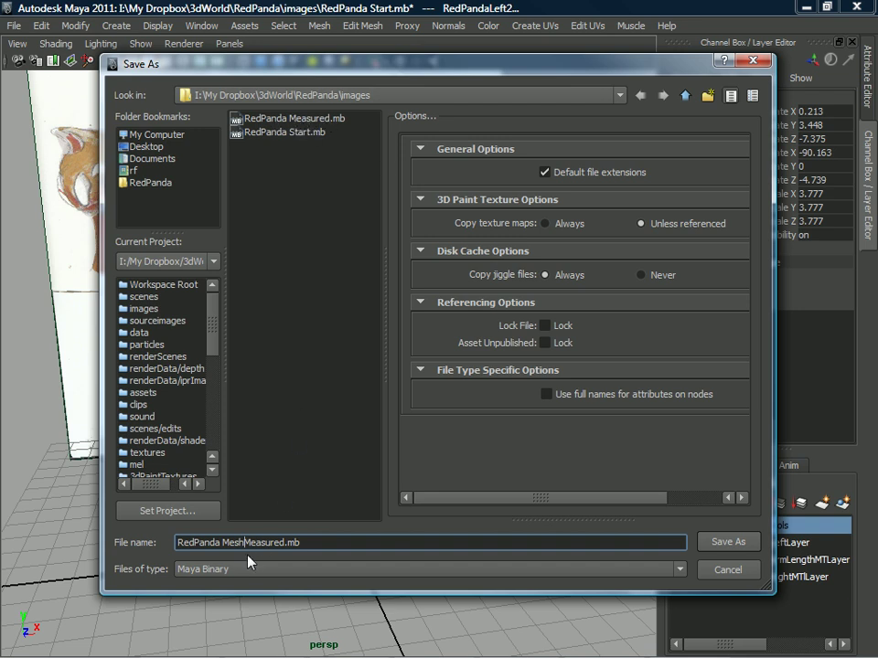
pyautogui.click(717, 542)
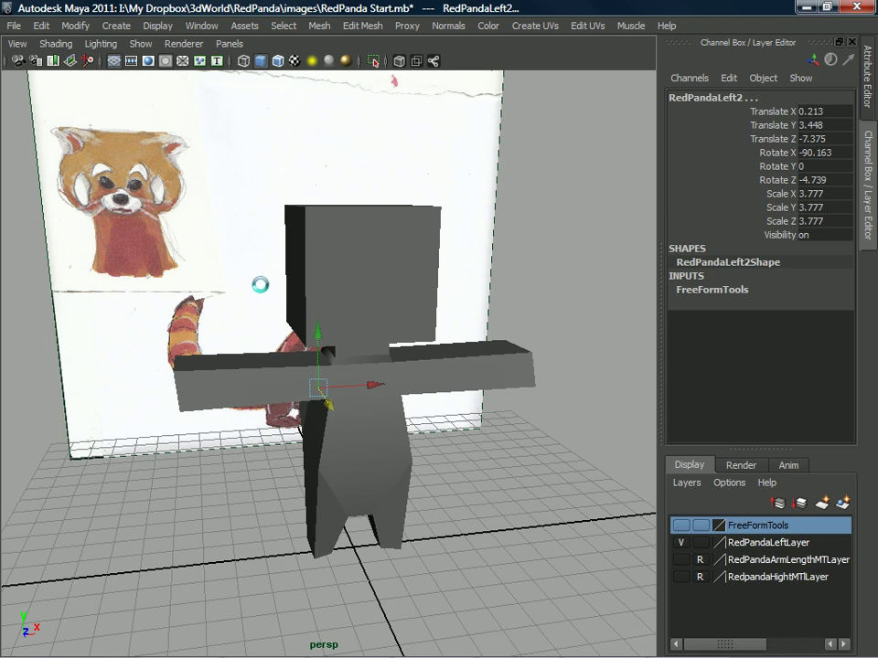
# Examine the blocked-out panda mesh from the front and both sides against the reference drawings
pyautogui.keyDown('alt'); pyautogui.moveTo(318, 328); pyautogui.dragTo(310, 312, button='middle'); pyautogui.keyUp('alt')
pyautogui.keyDown('alt'); pyautogui.moveTo(311, 313); pyautogui.dragTo(233, 309); pyautogui.keyUp('alt')
pyautogui.keyDown('alt'); pyautogui.moveTo(348, 311); pyautogui.dragTo(364, 405); pyautogui.keyUp('alt')
pyautogui.keyDown('alt'); pyautogui.moveTo(380, 411); pyautogui.dragTo(385, 389, button='middle'); pyautogui.keyUp('alt')
pyautogui.keyDown('alt'); pyautogui.moveTo(384, 390); pyautogui.dragTo(279, 401, button='right'); pyautogui.keyUp('alt')
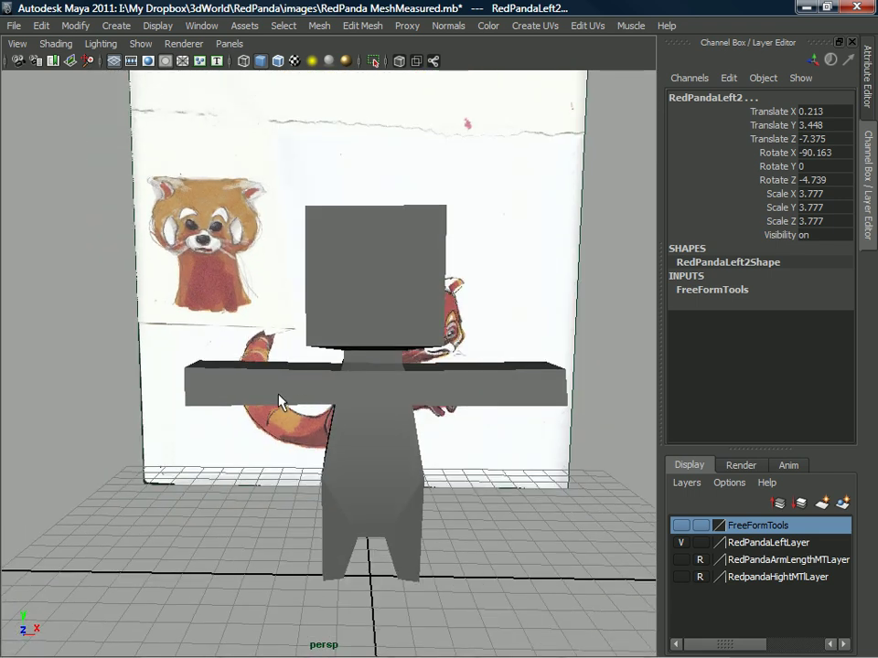
pyautogui.keyDown('alt'); pyautogui.moveTo(483, 431); pyautogui.dragTo(331, 422); pyautogui.keyUp('alt')
pyautogui.keyDown('alt'); pyautogui.moveTo(331, 422); pyautogui.dragTo(307, 396, button='middle'); pyautogui.keyUp('alt')
pyautogui.keyDown('alt'); pyautogui.moveTo(307, 396); pyautogui.dragTo(311, 389); pyautogui.keyUp('alt')
pyautogui.keyDown('alt'); pyautogui.moveTo(311, 390); pyautogui.dragTo(331, 404, button='middle'); pyautogui.keyUp('alt')
pyautogui.keyDown('alt'); pyautogui.moveTo(372, 393); pyautogui.dragTo(430, 370); pyautogui.keyUp('alt')
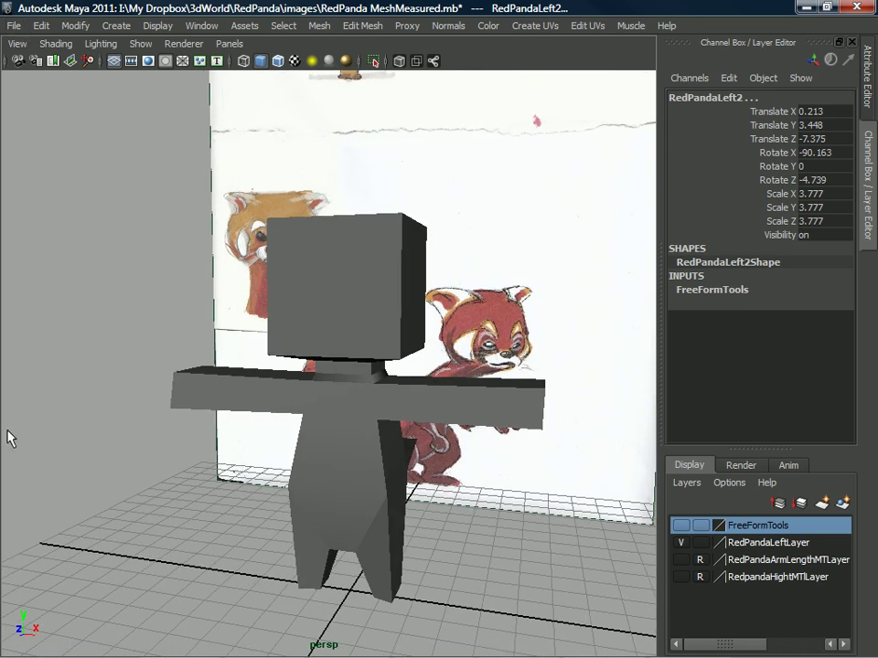